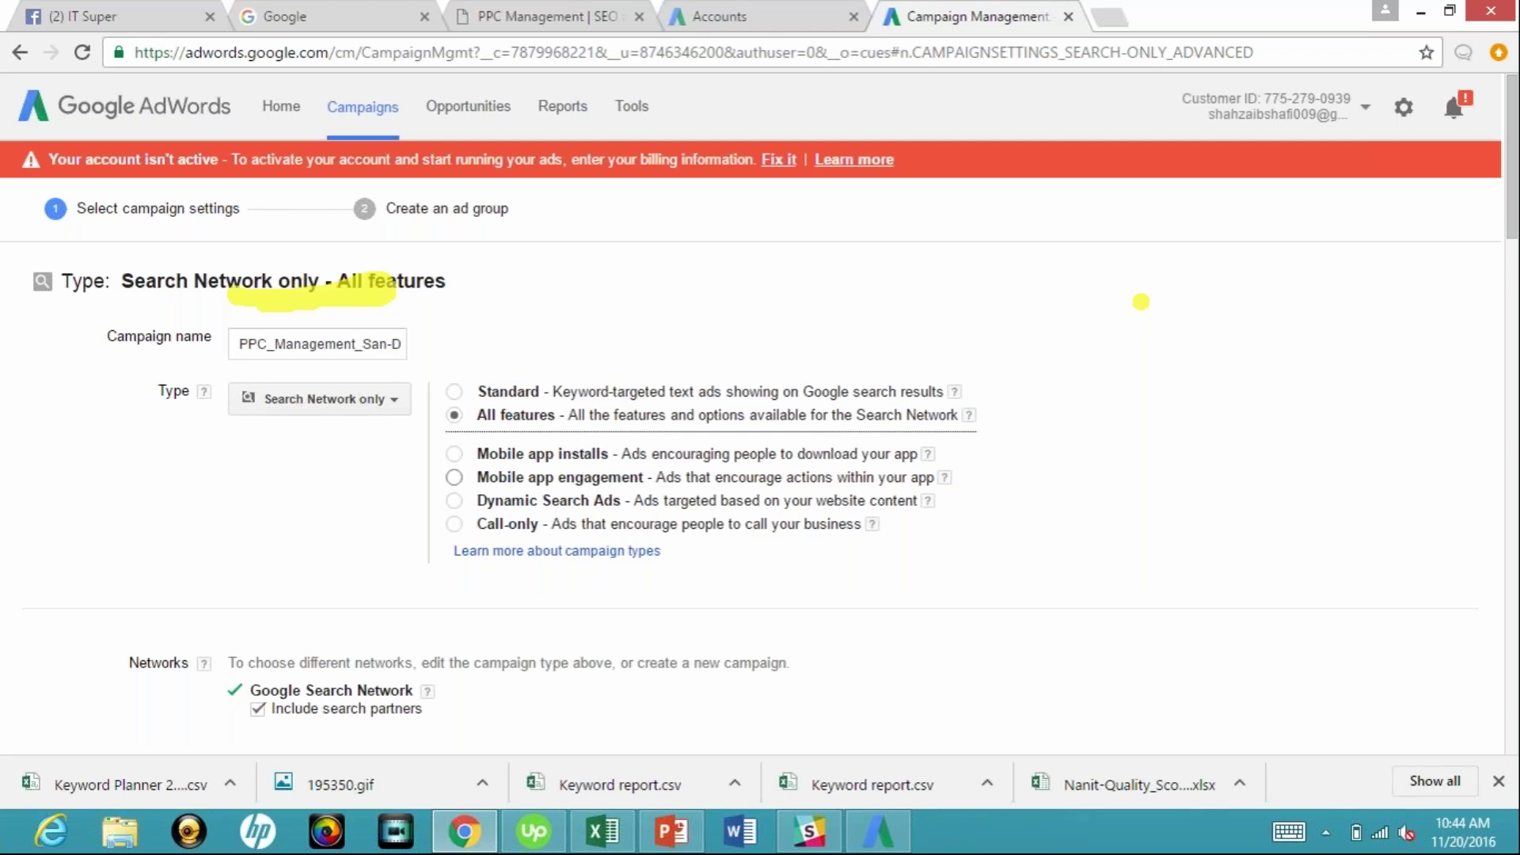
# Step: Go through the presentation slides on the campaign's networks, locations, bid strategy, budget and callout extensions
pyautogui.click(258, 708)
pyautogui.scroll(-6, 1141, 302)
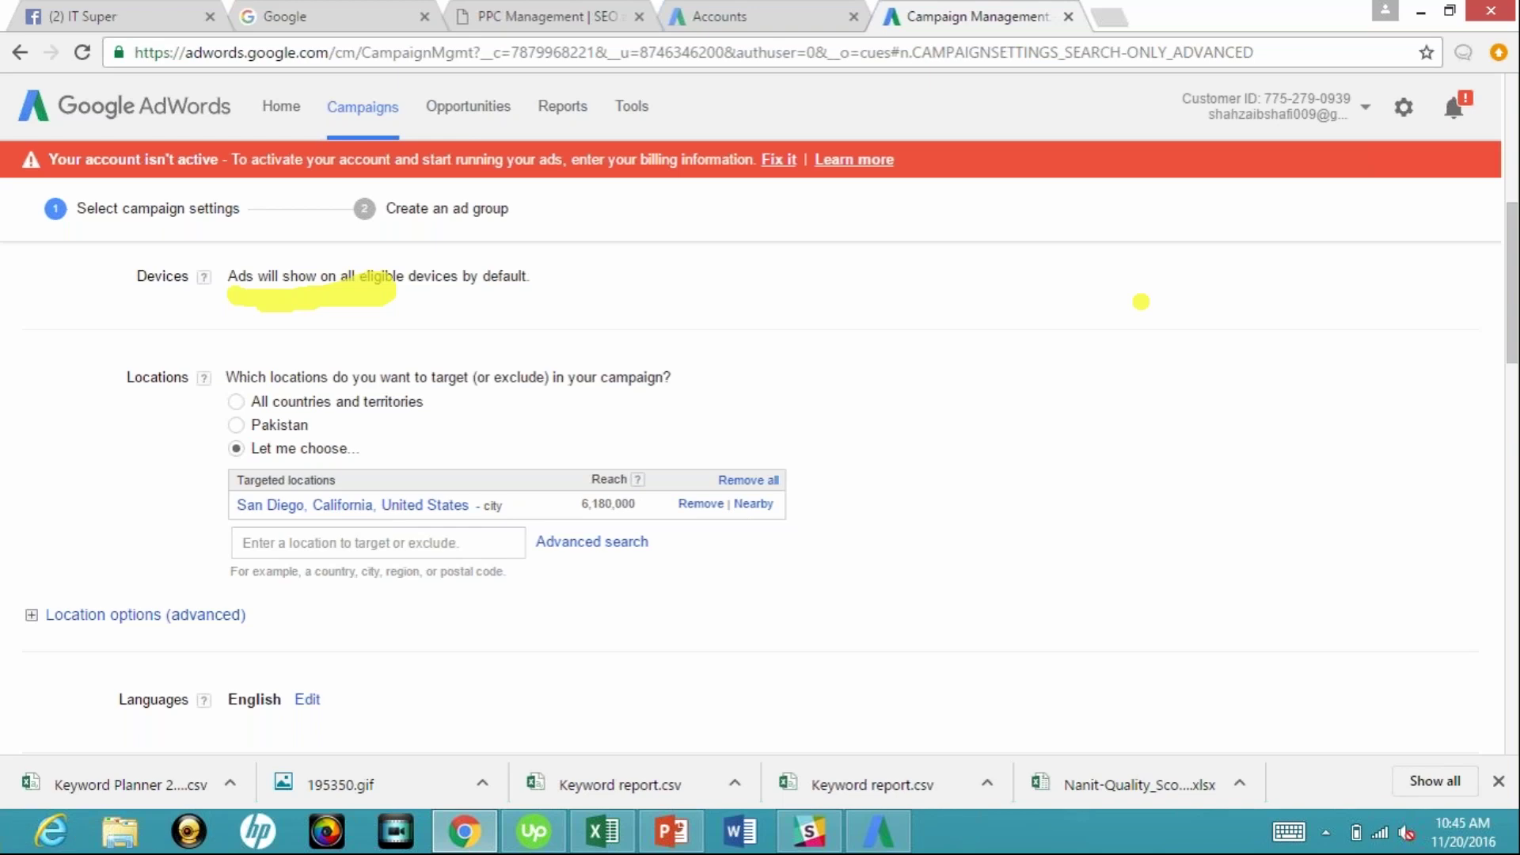
pyautogui.scroll(-6, 1141, 302)
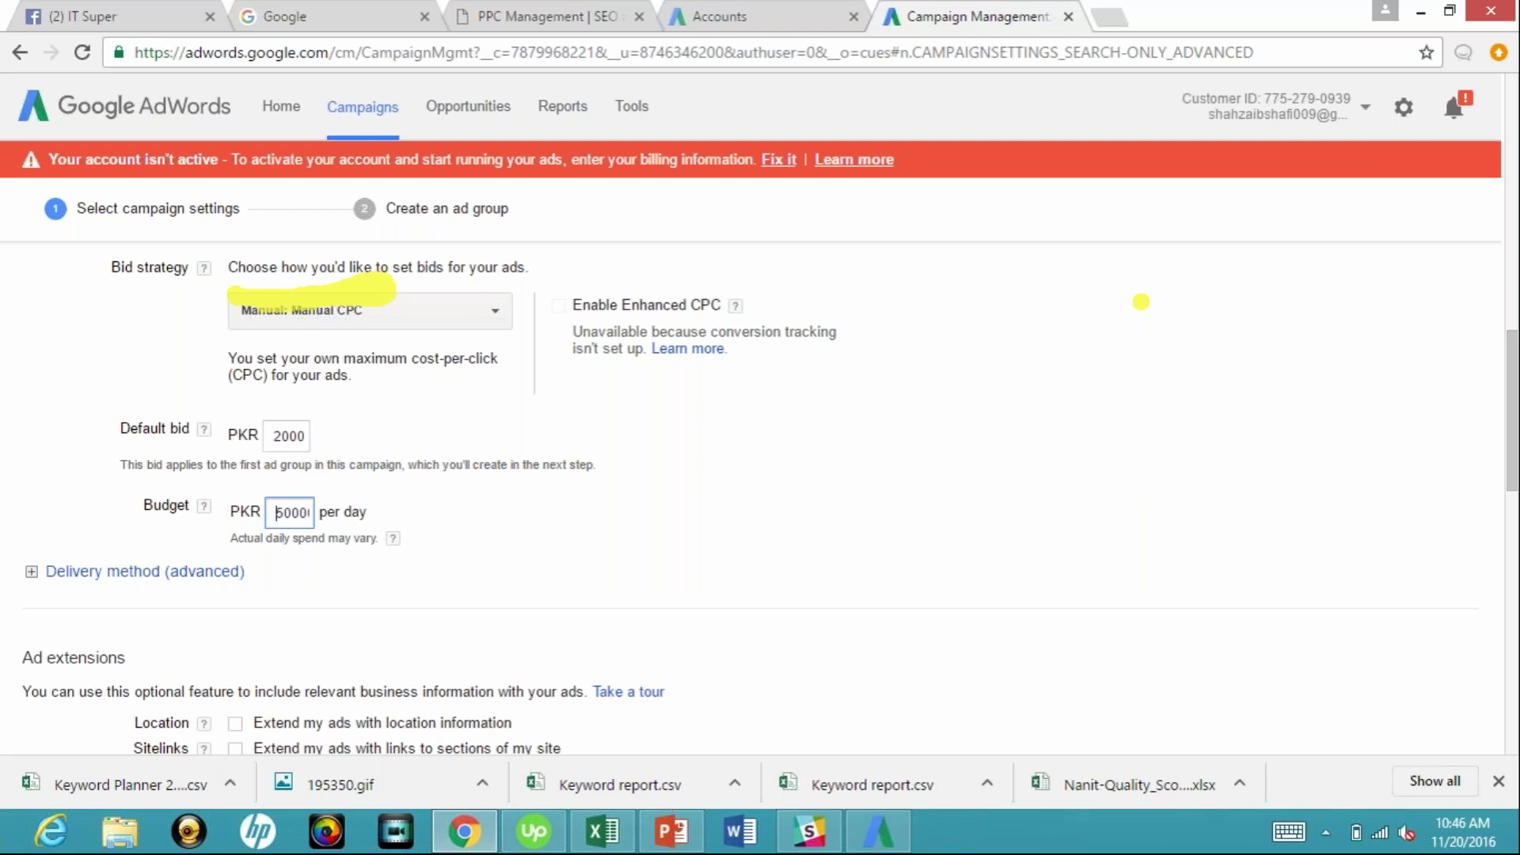
pyautogui.scroll(-10, 1141, 302)
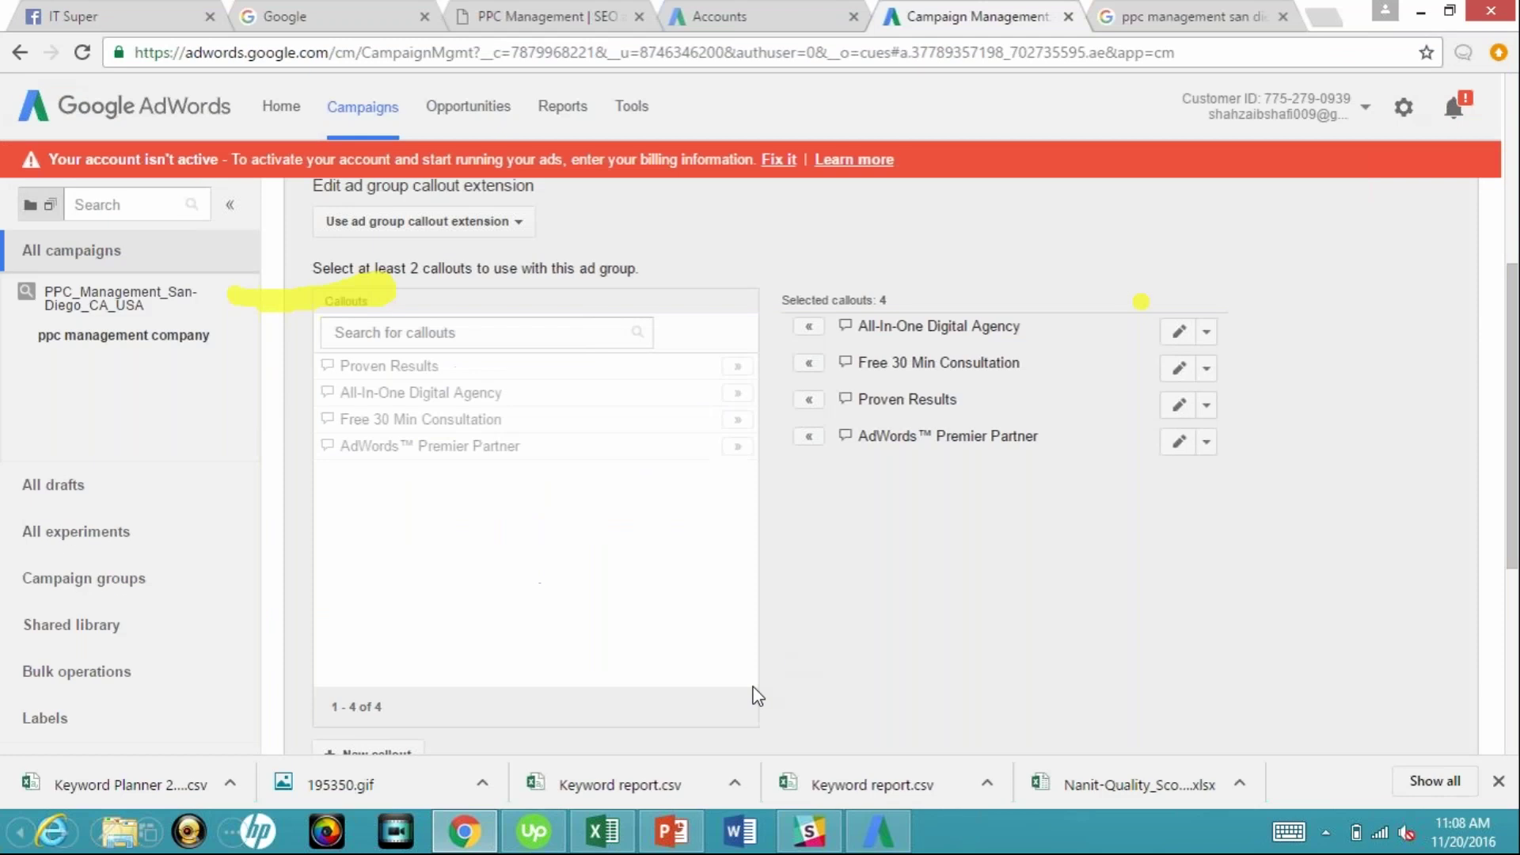
# Step: Switch to Chrome and open the Google home page in a new tab
pyautogui.hotkey('alt', 'Tab')
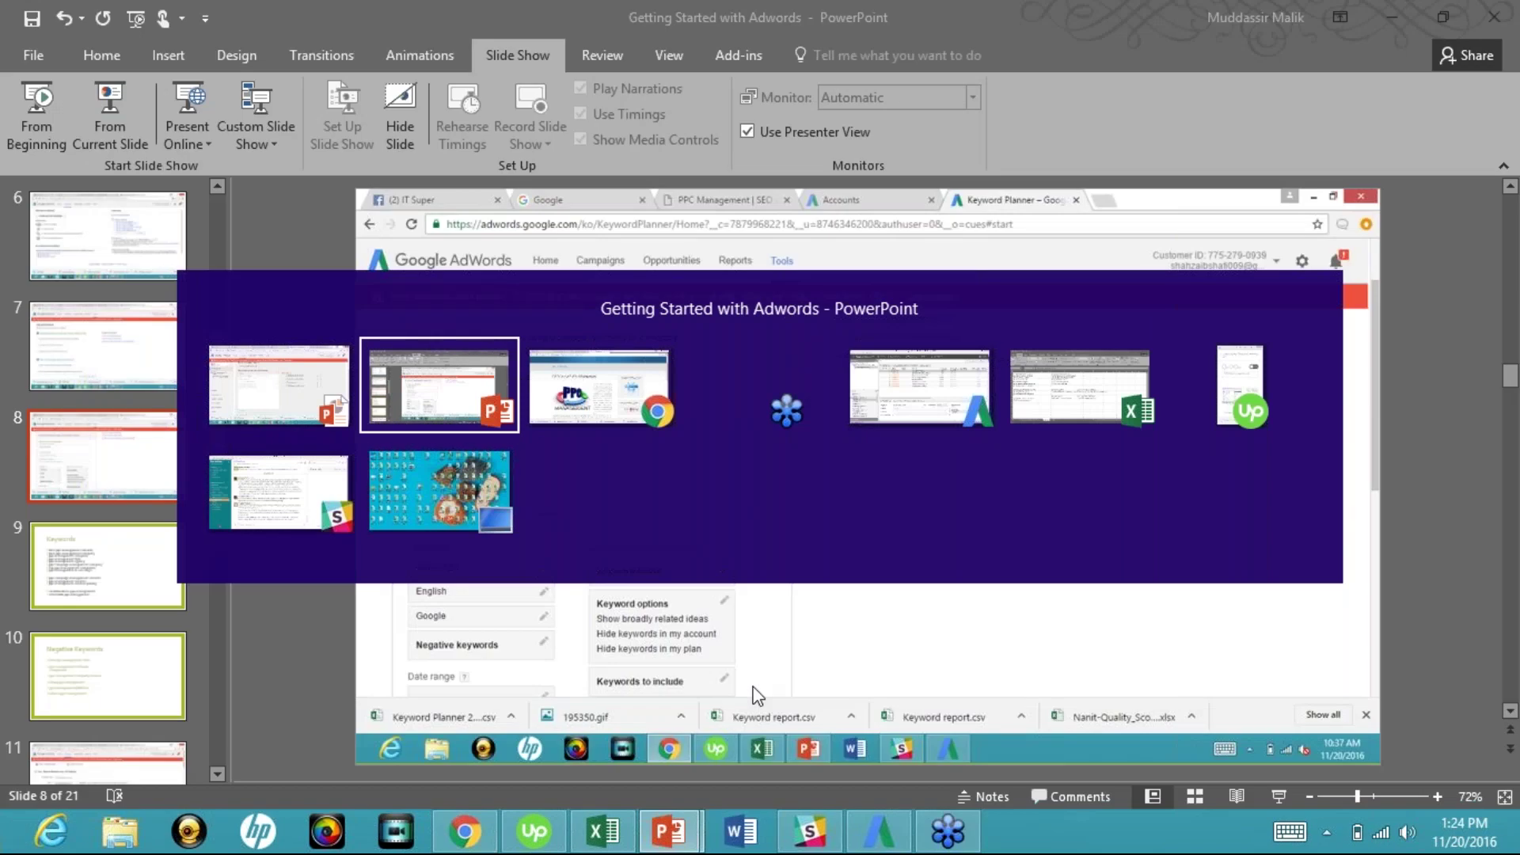
pyautogui.hotkey('alt', 'Tab')
pyautogui.hotkey('ctrl', 't')
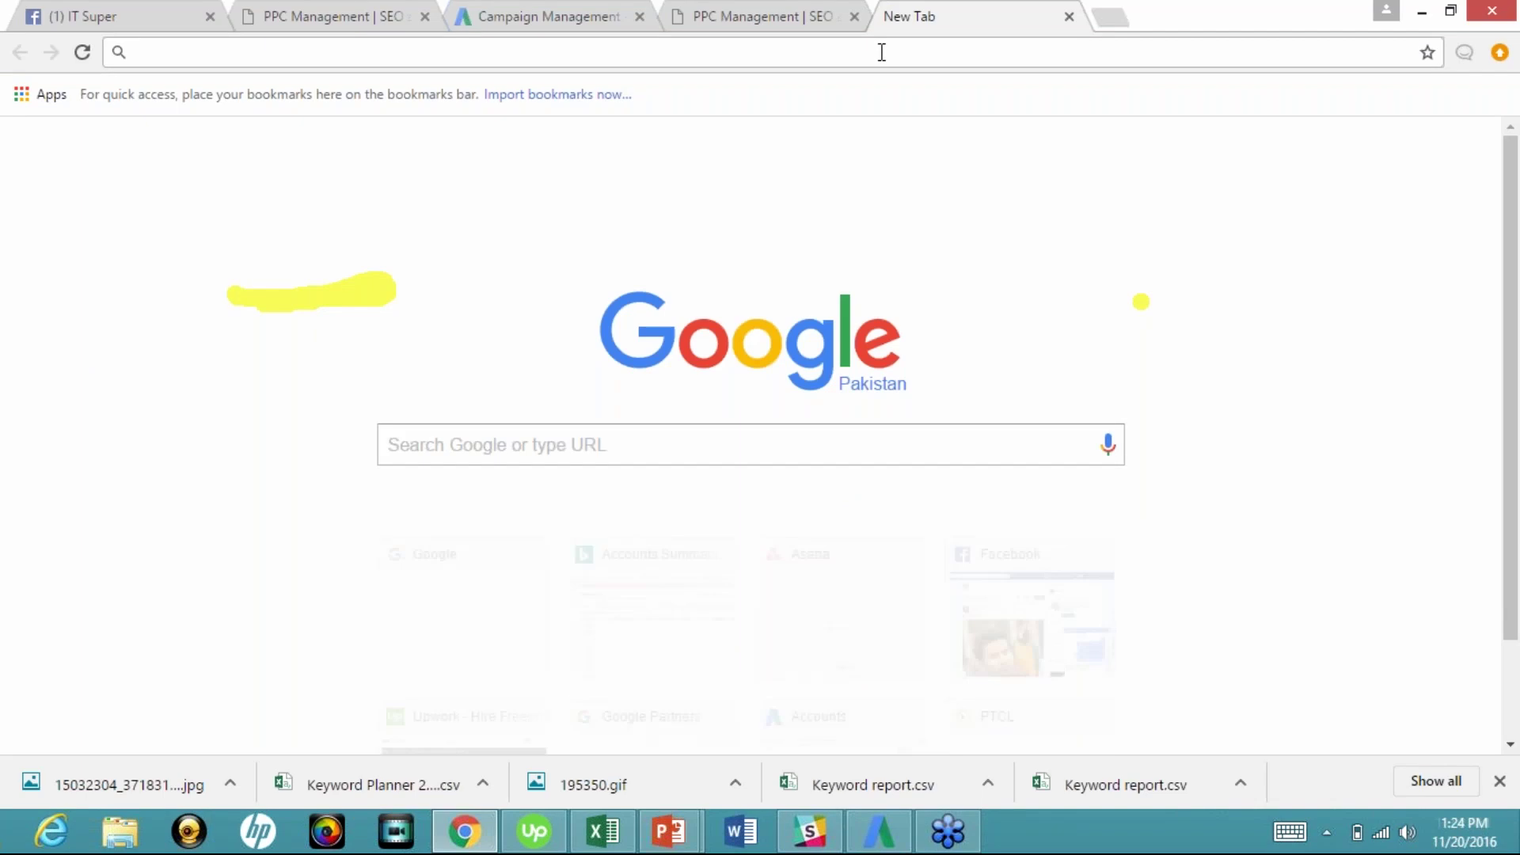
pyautogui.write('g')
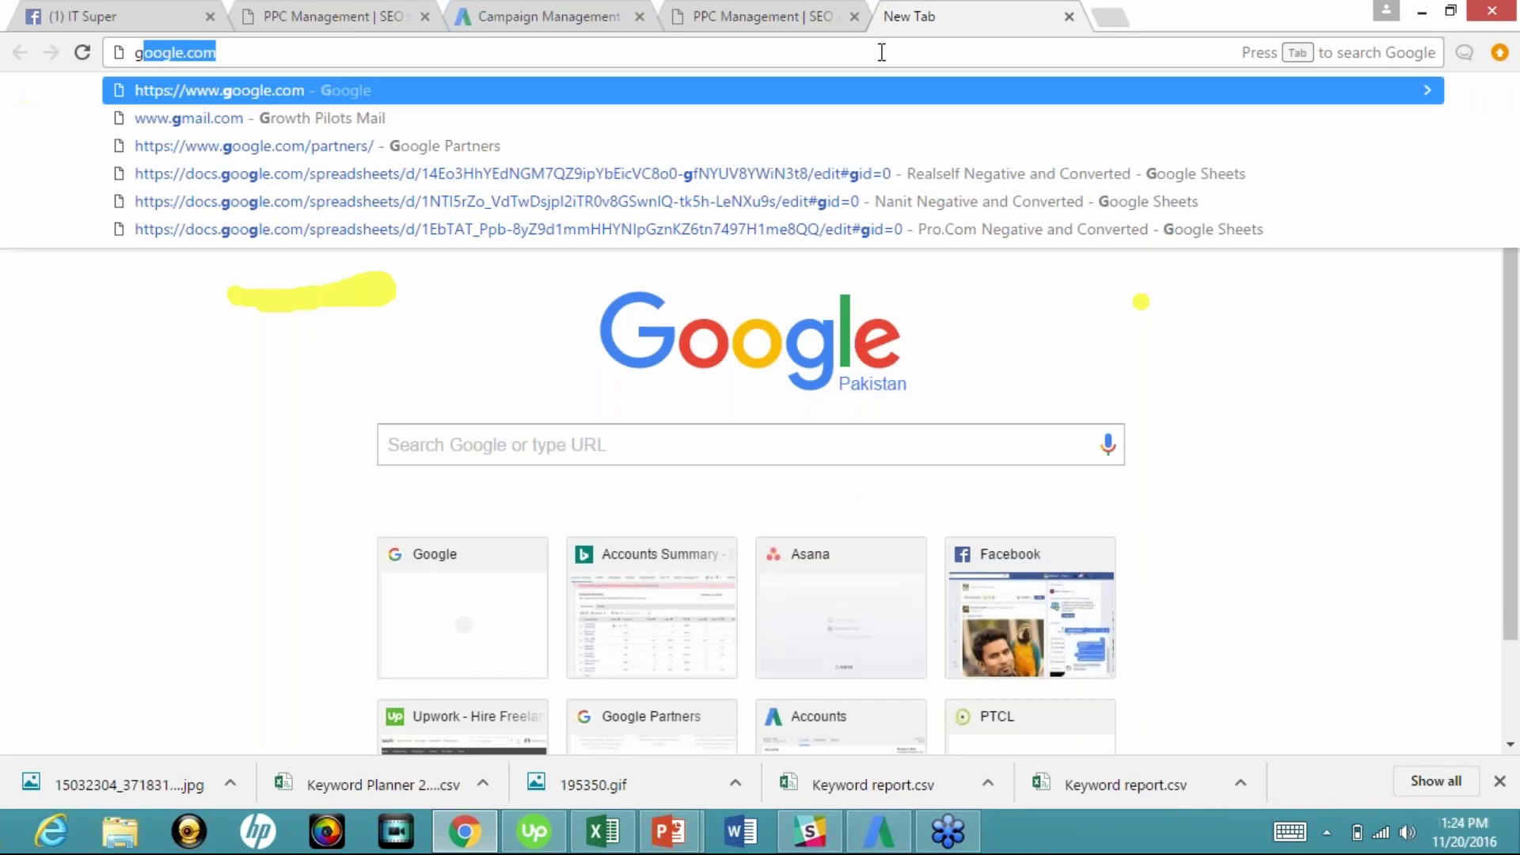
pyautogui.write('oo')
pyautogui.press('Right')
pyautogui.press('Return')
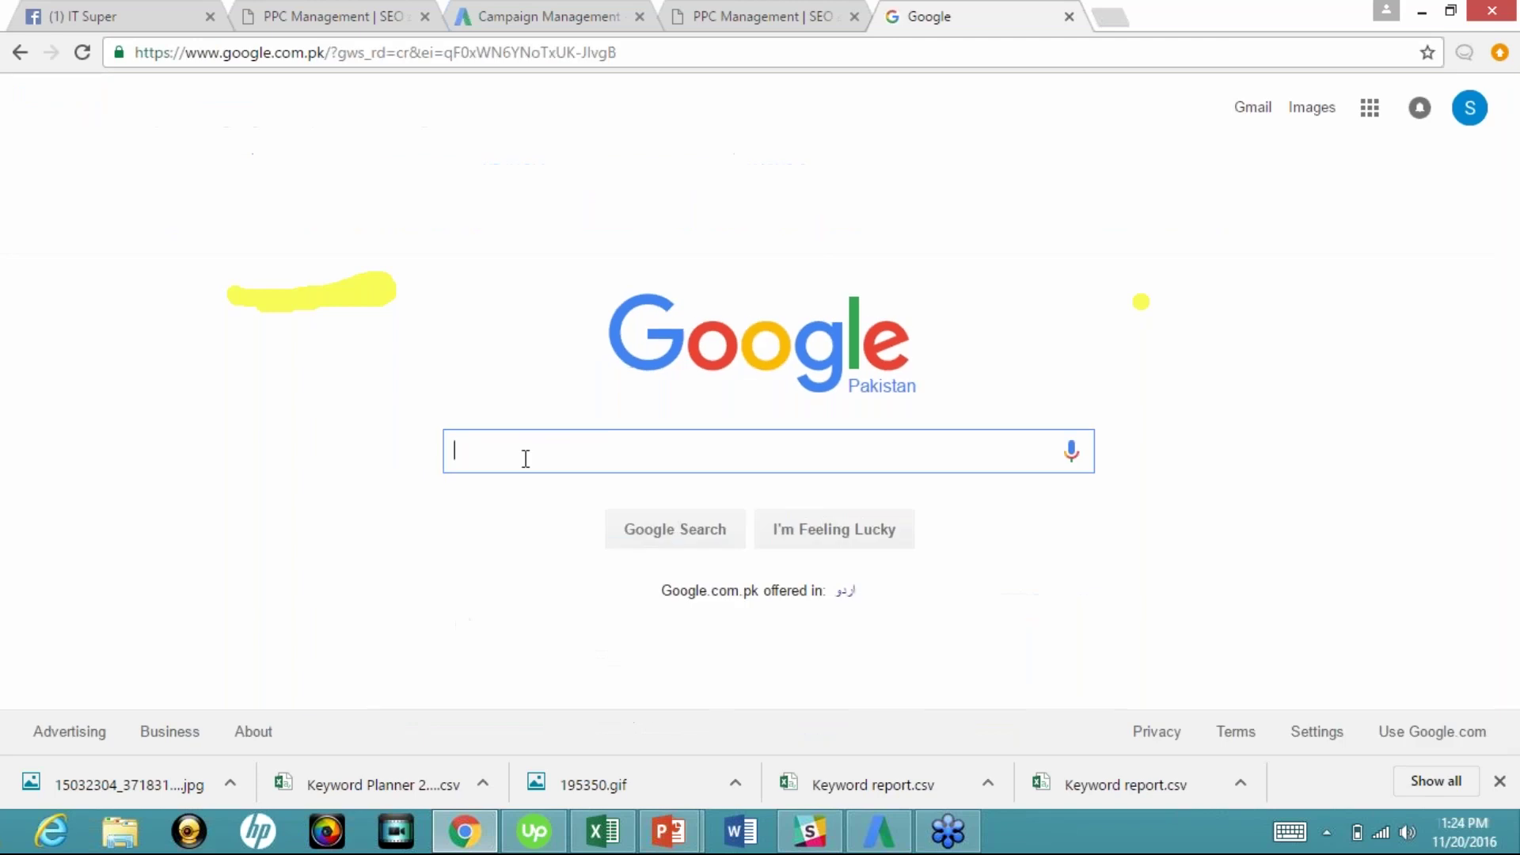
# Step: Search Google for "ppc management in san diego"
pyautogui.write('ppc manage')
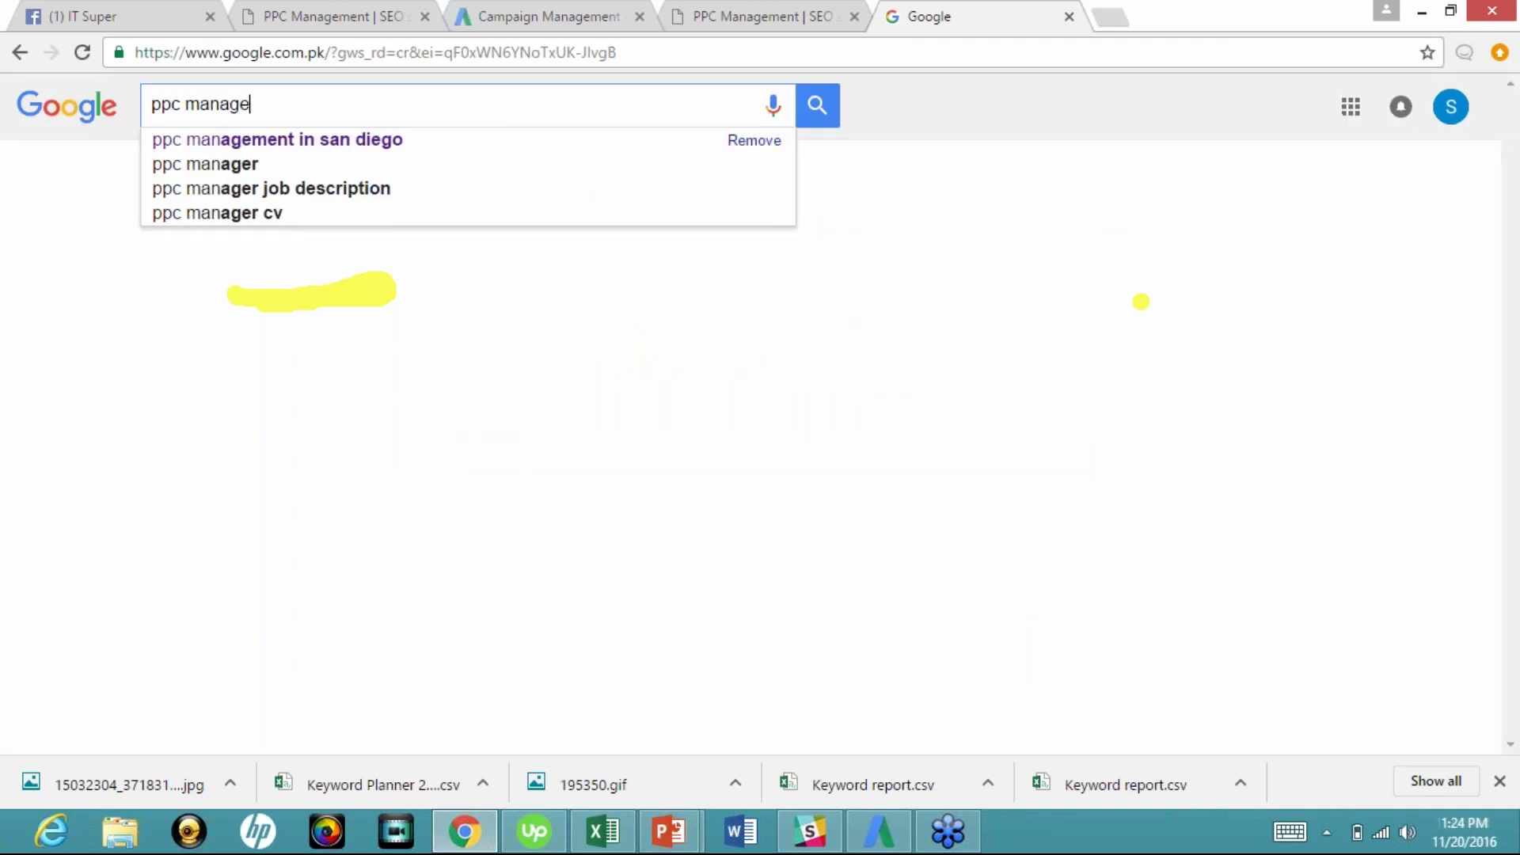
pyautogui.write('m')
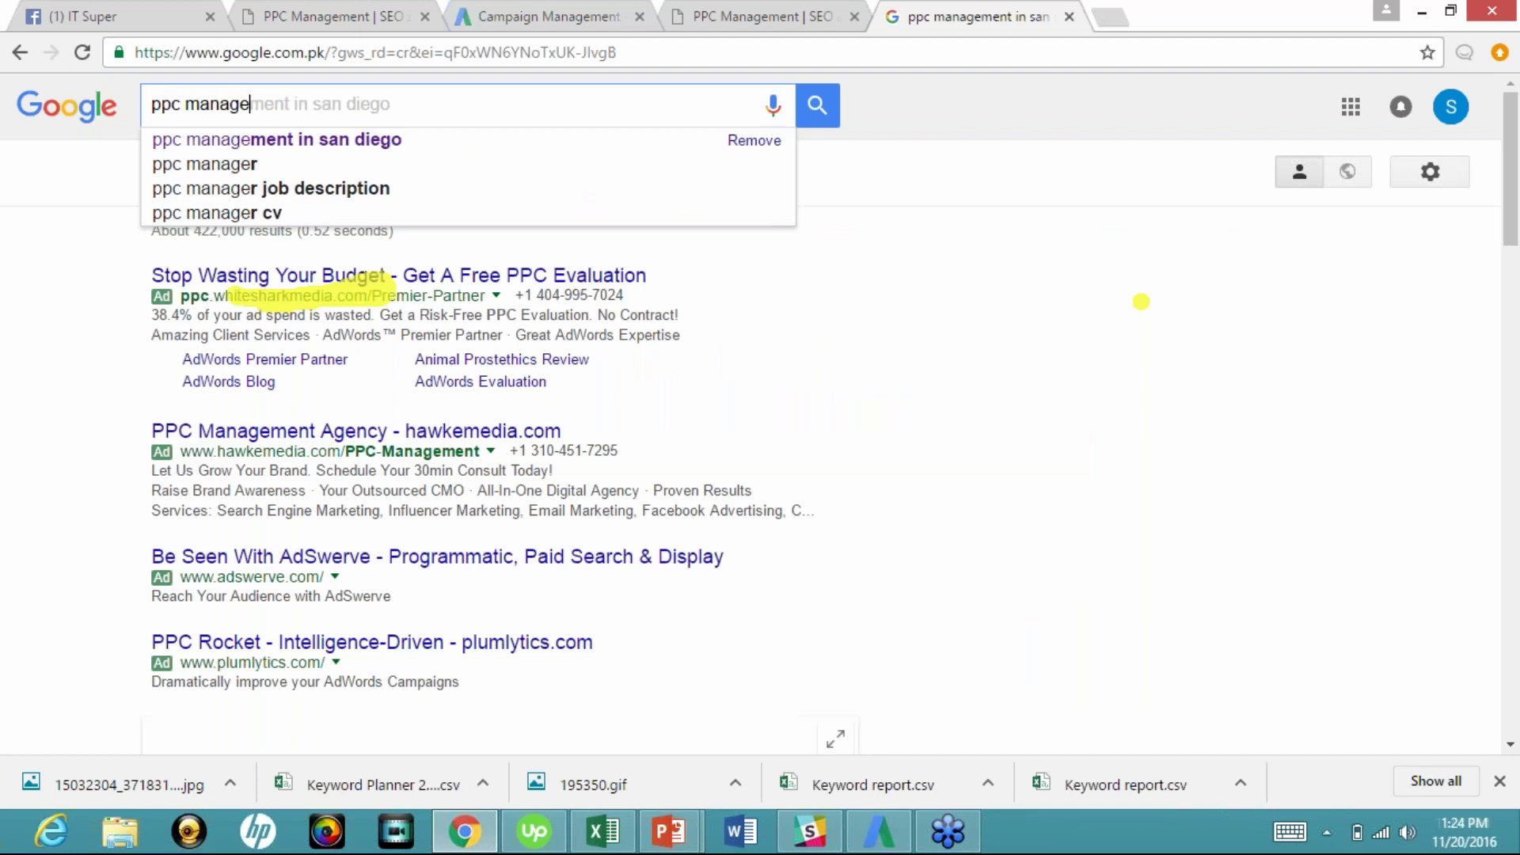
pyautogui.press('Return')
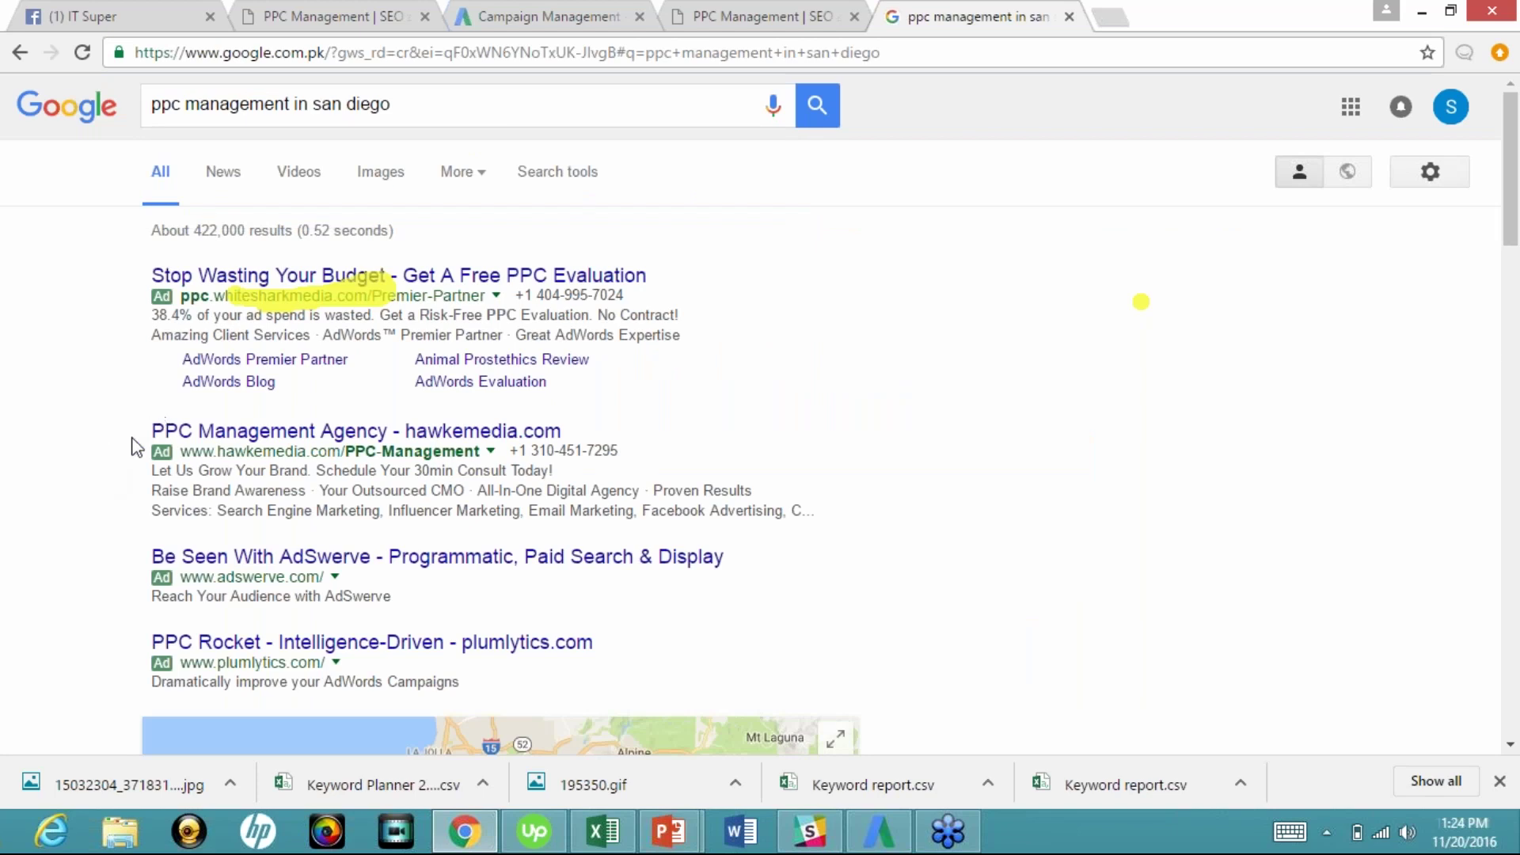
# Step: Highlight the hawkemedia.com ad's headline, display URL, description line and callouts in turn to examine the parts of the ad
pyautogui.moveTo(132, 436); pyautogui.dragTo(388, 434)
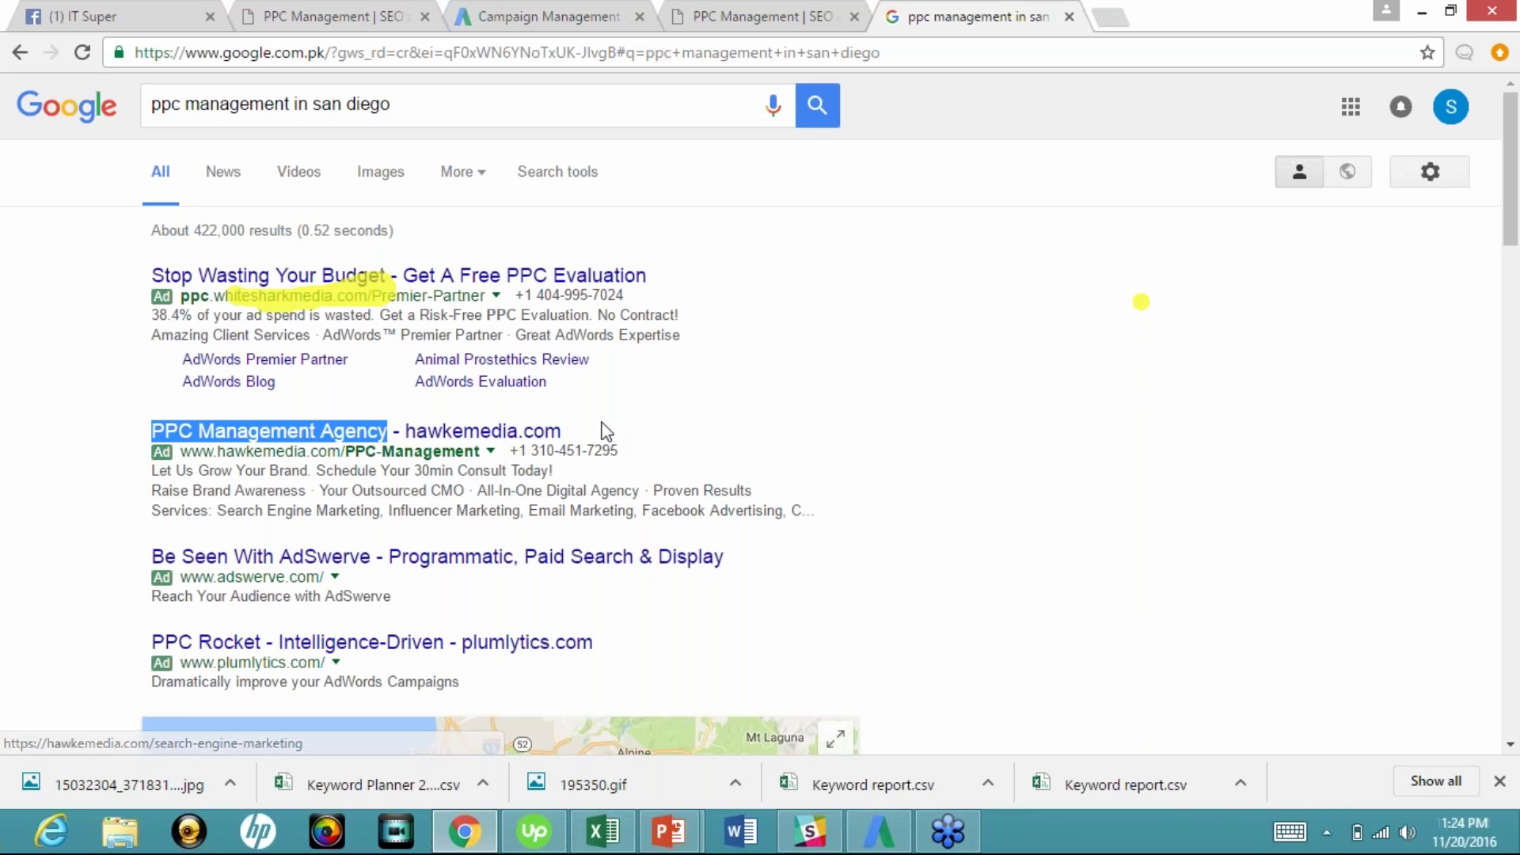
pyautogui.click(145, 457)
pyautogui.moveTo(145, 457); pyautogui.dragTo(345, 454)
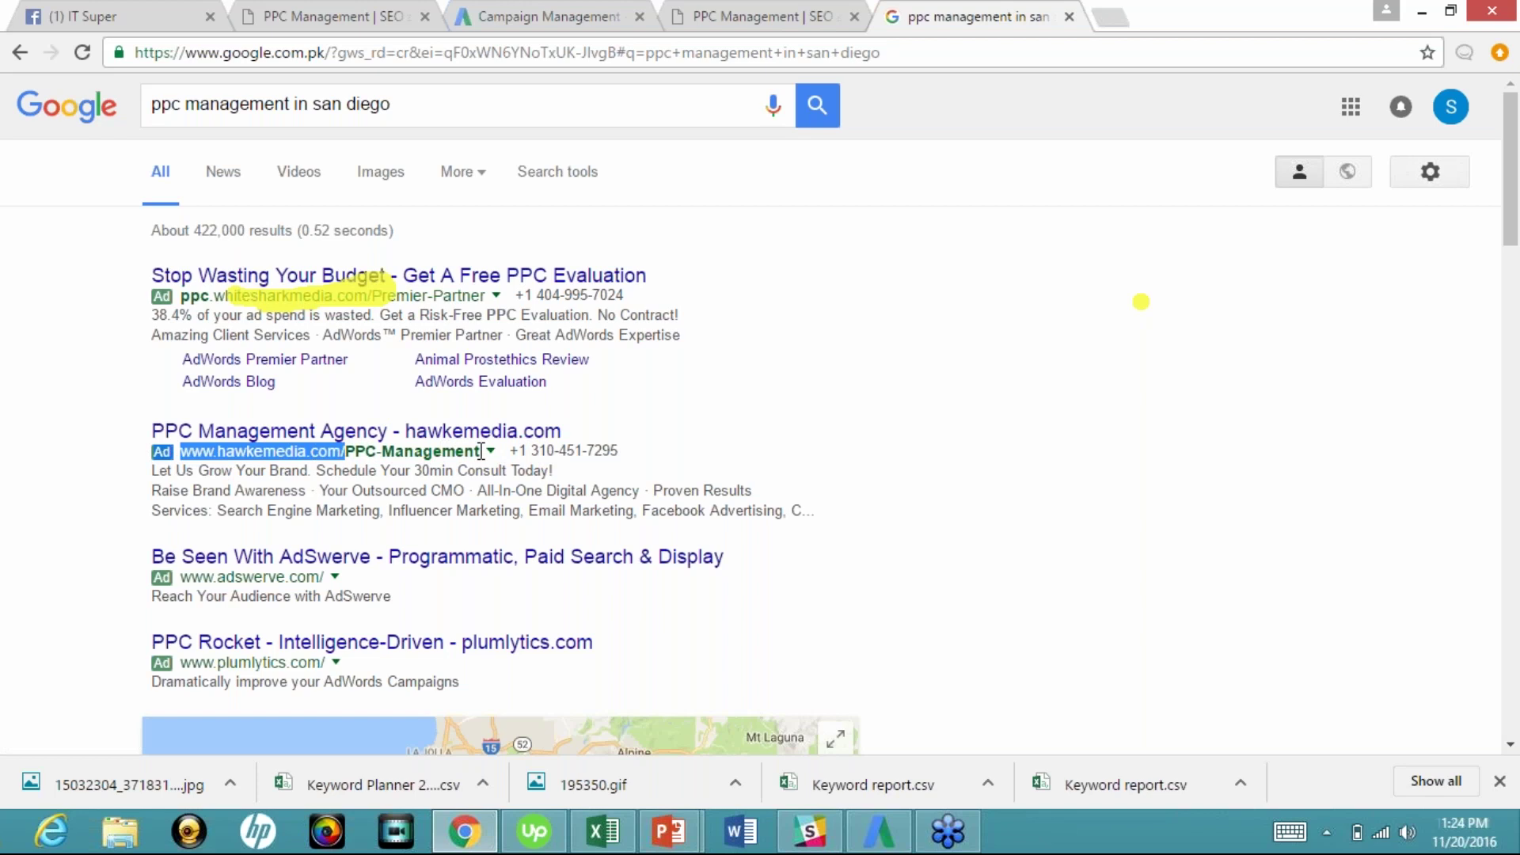
pyautogui.click(122, 492)
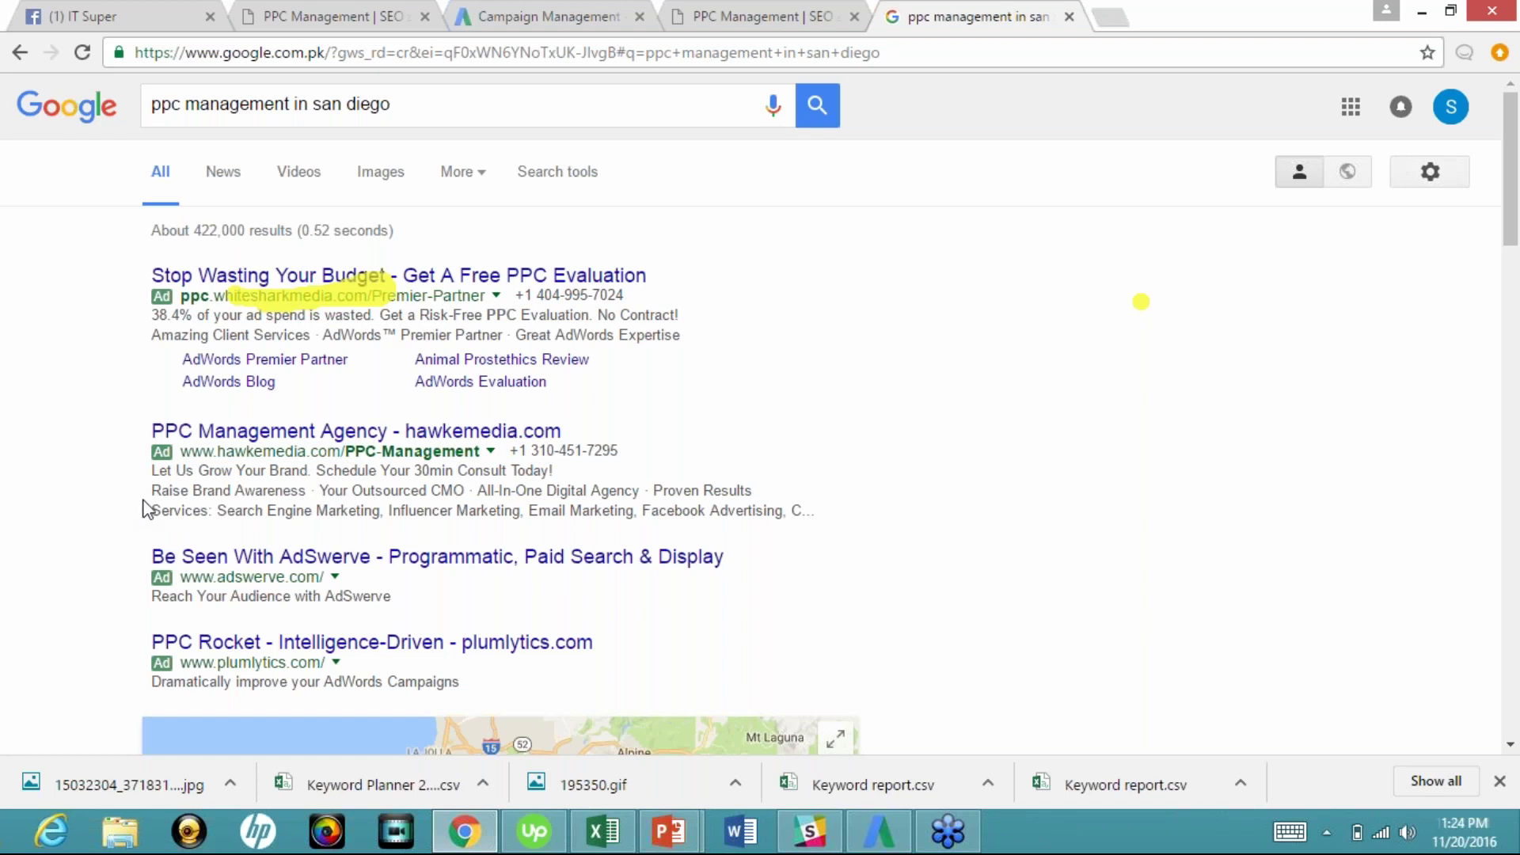
pyautogui.moveTo(151, 479); pyautogui.dragTo(564, 475)
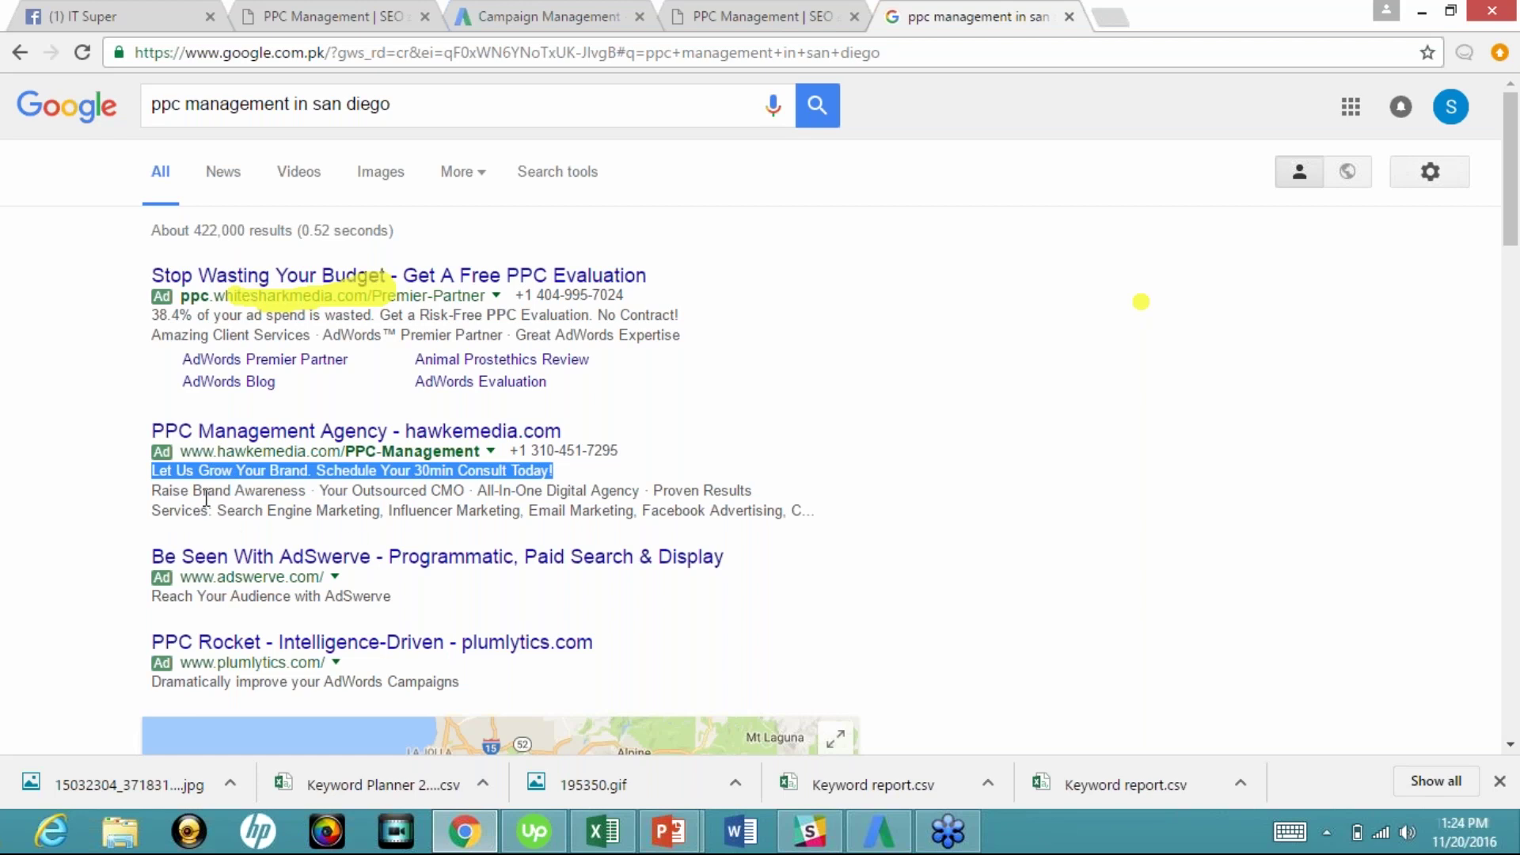
pyautogui.doubleClick(177, 489)
pyautogui.tripleClick(177, 489)
pyautogui.click(126, 500)
pyautogui.moveTo(144, 491); pyautogui.dragTo(452, 492)
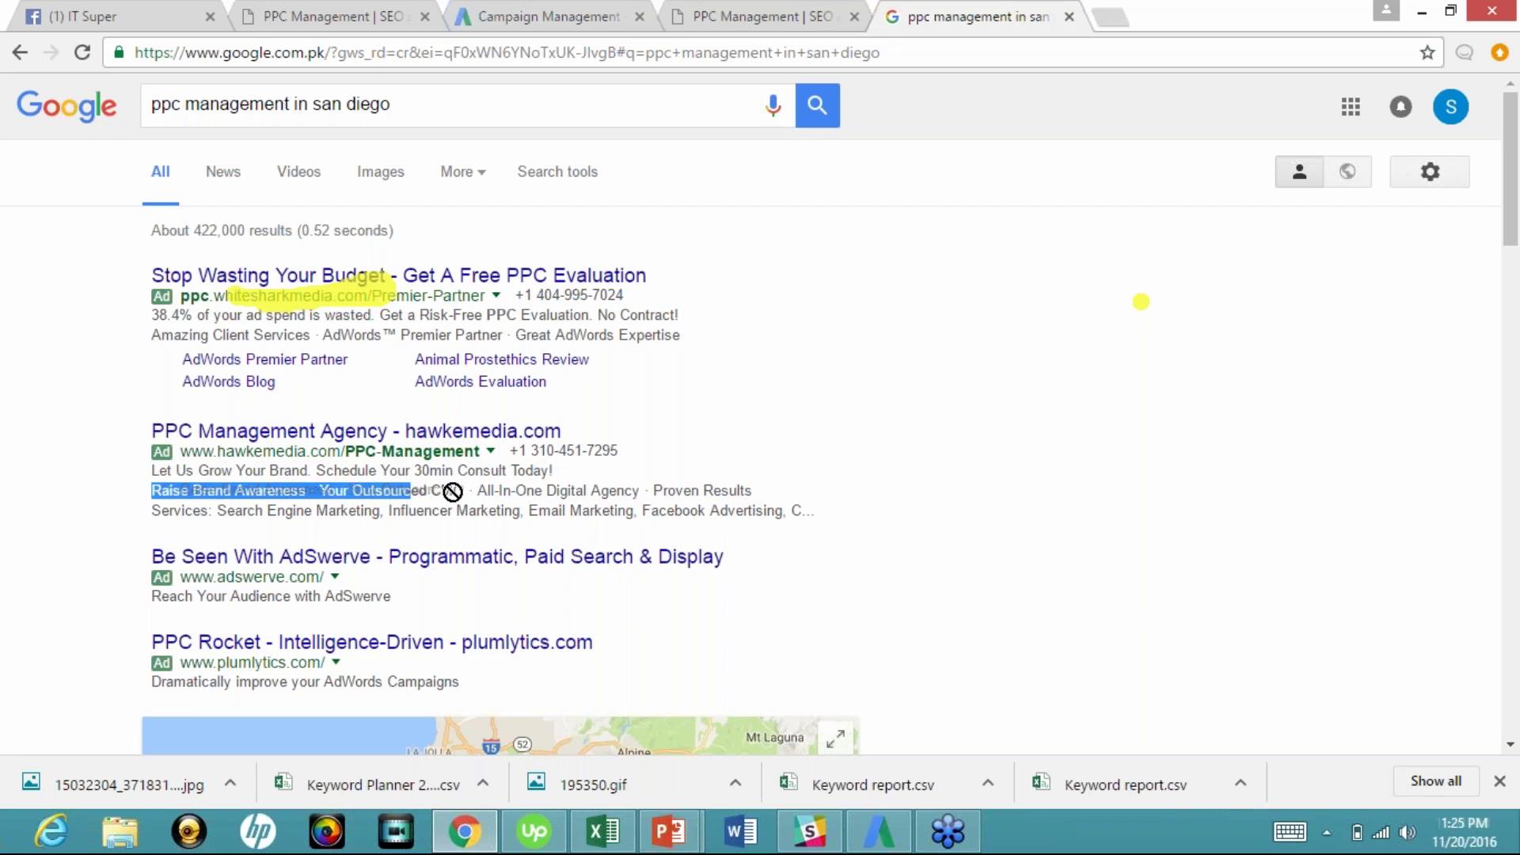
# Step: Highlight the sitelinks and the phone number of the "Stop Wasting Your Budget" ad to examine its extensions
pyautogui.click(145, 372)
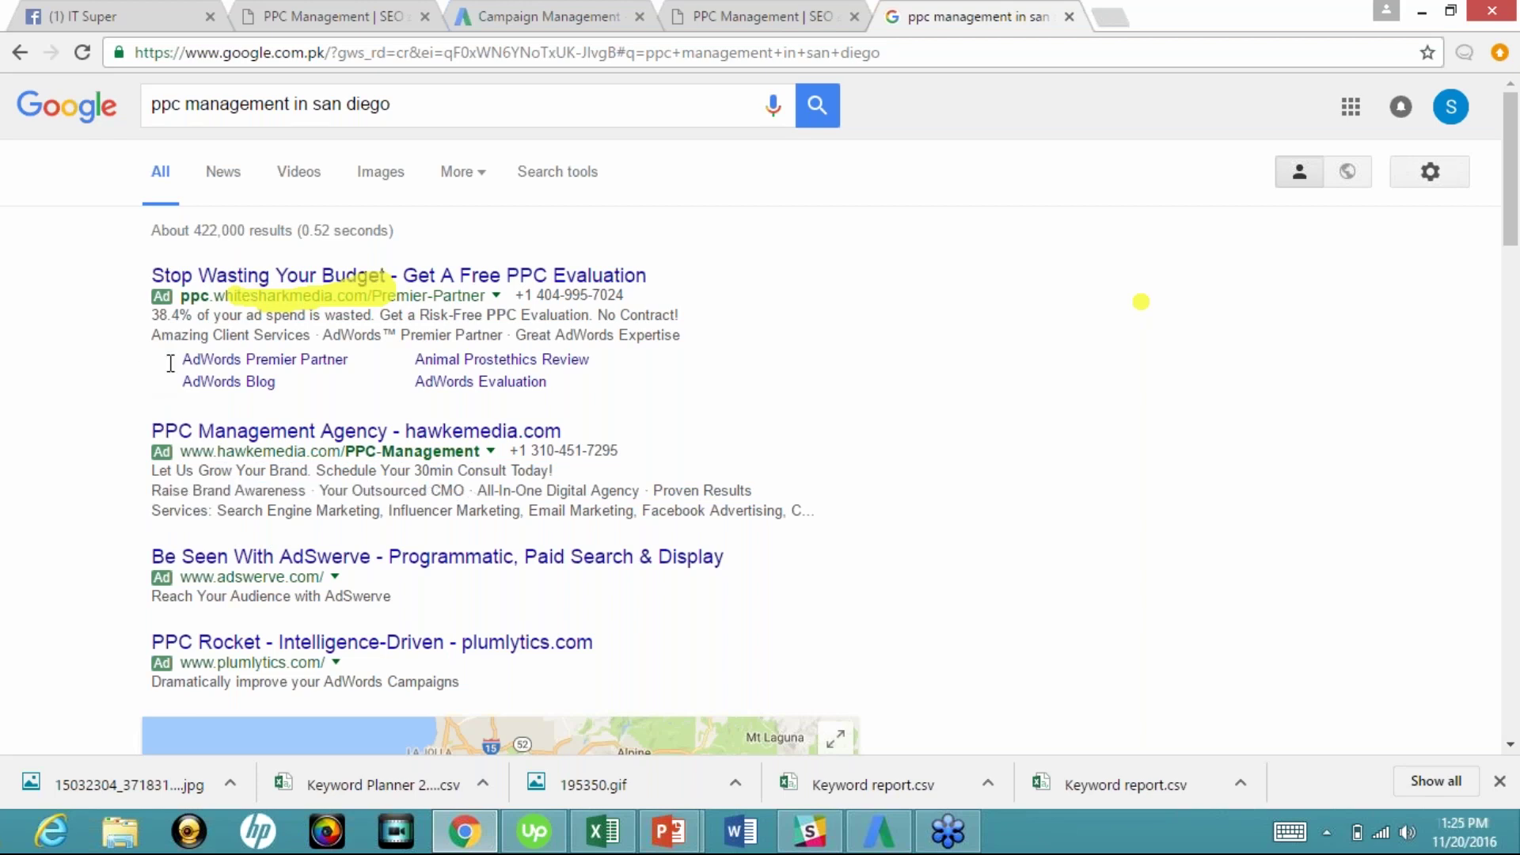
pyautogui.moveTo(184, 360); pyautogui.dragTo(569, 402)
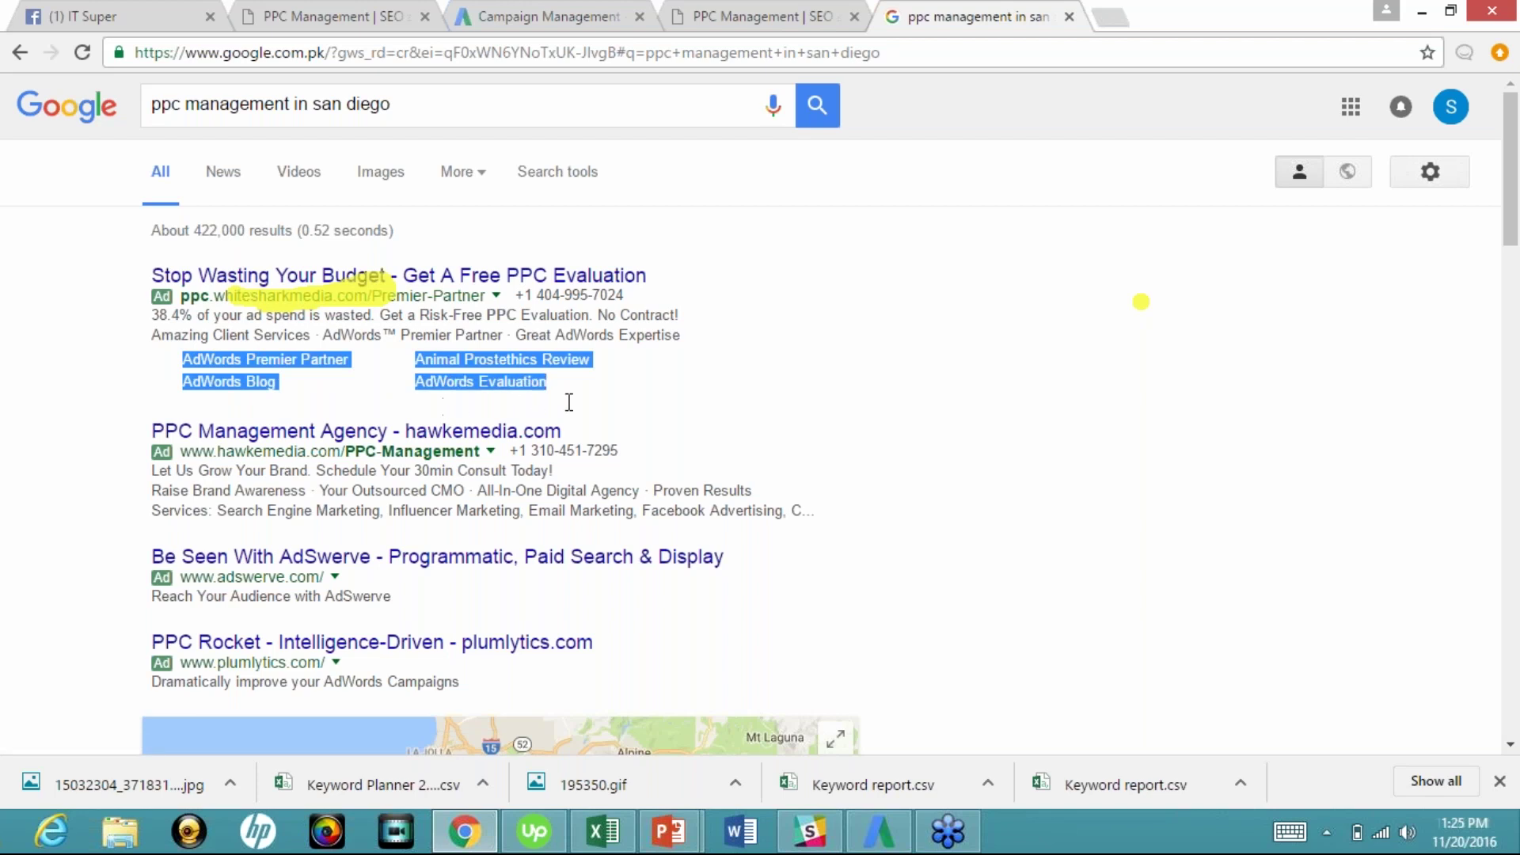
pyautogui.click(877, 338)
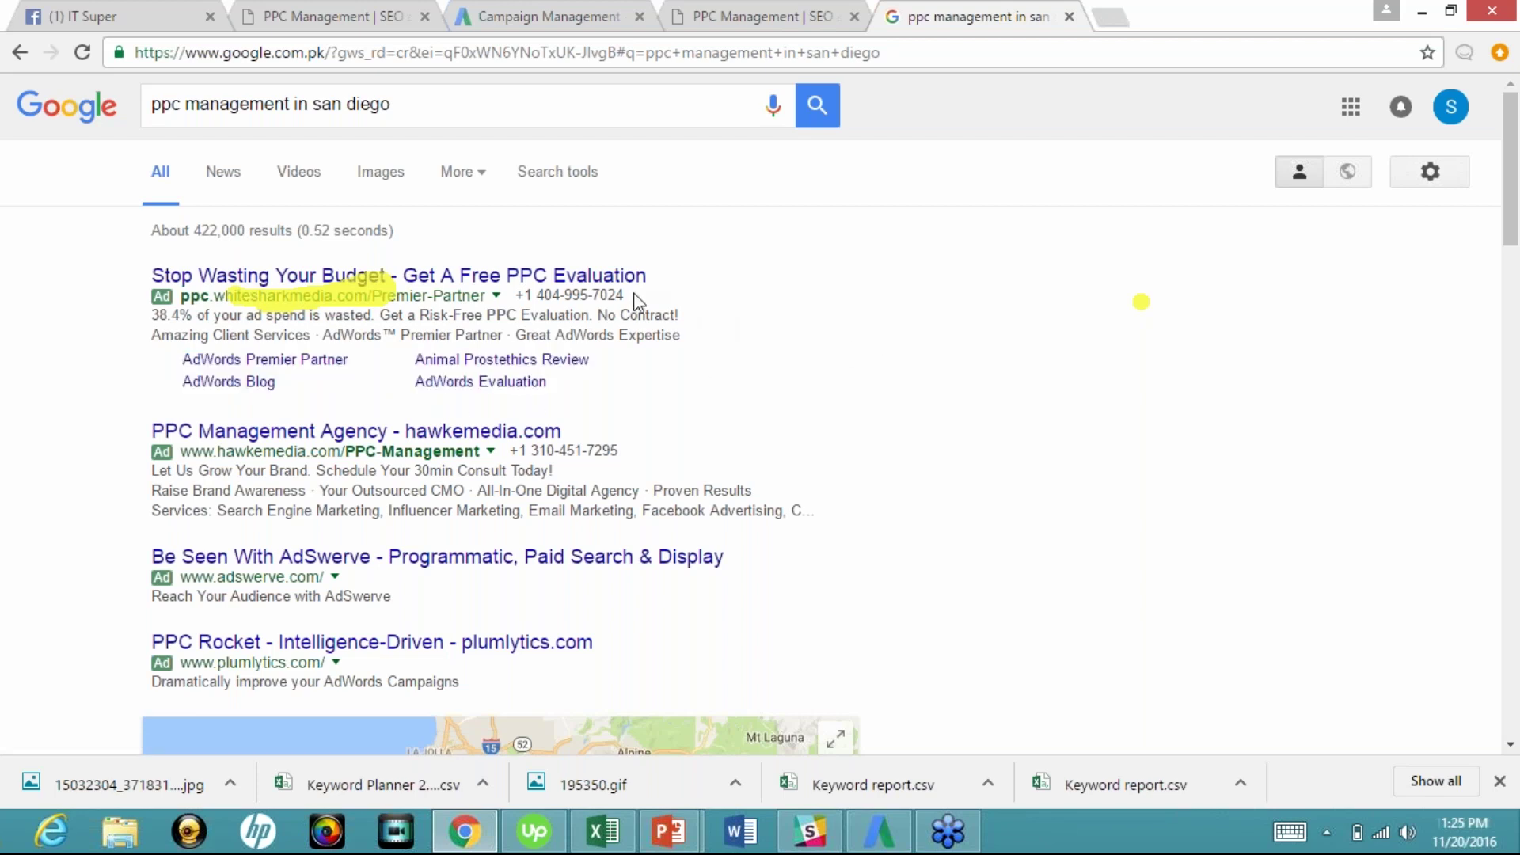
pyautogui.moveTo(627, 294); pyautogui.dragTo(522, 277)
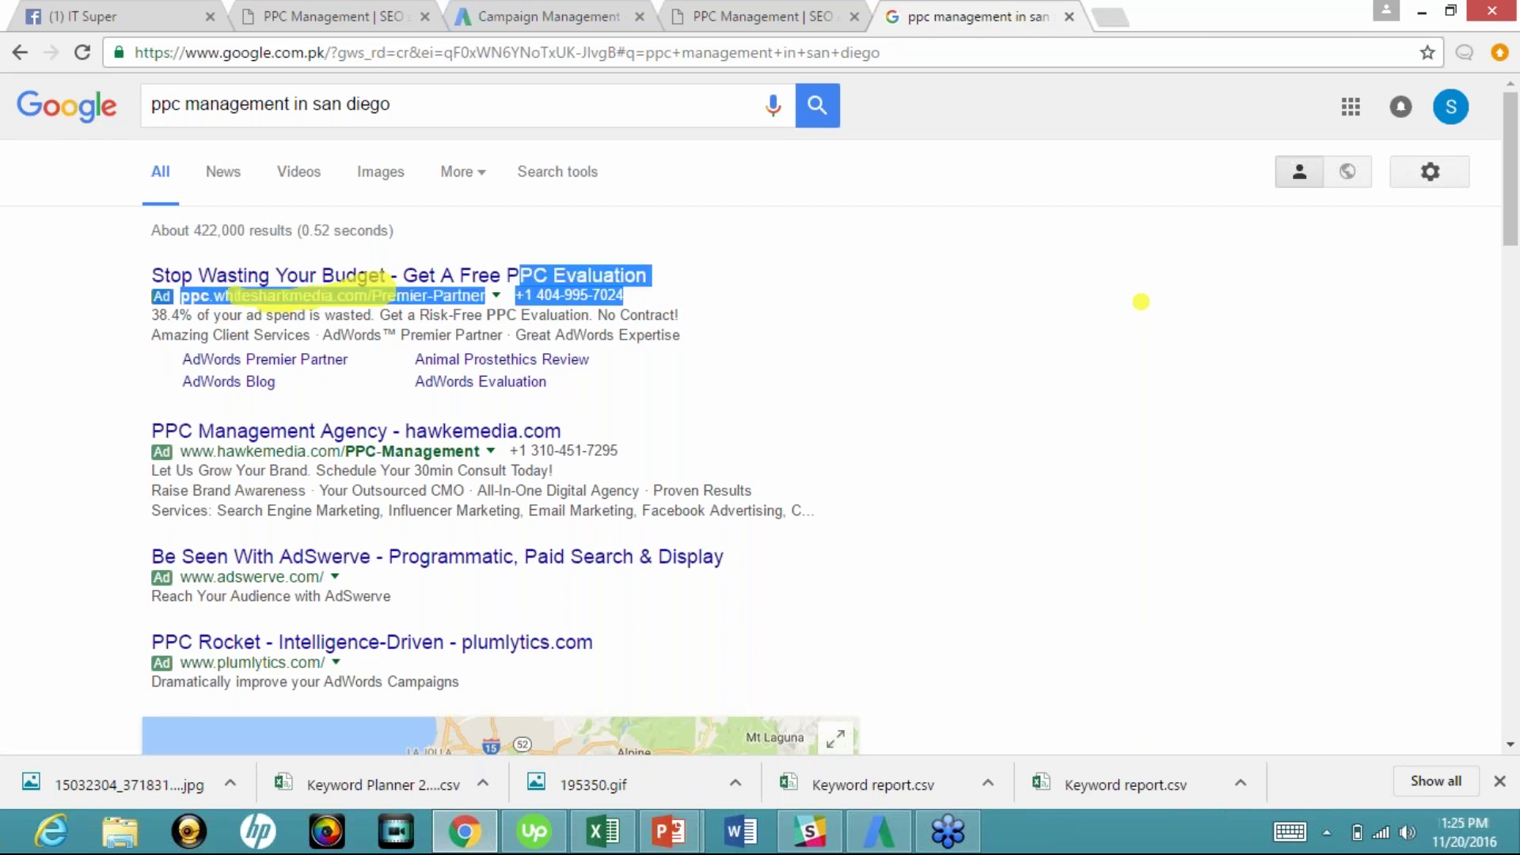
pyautogui.click(554, 299)
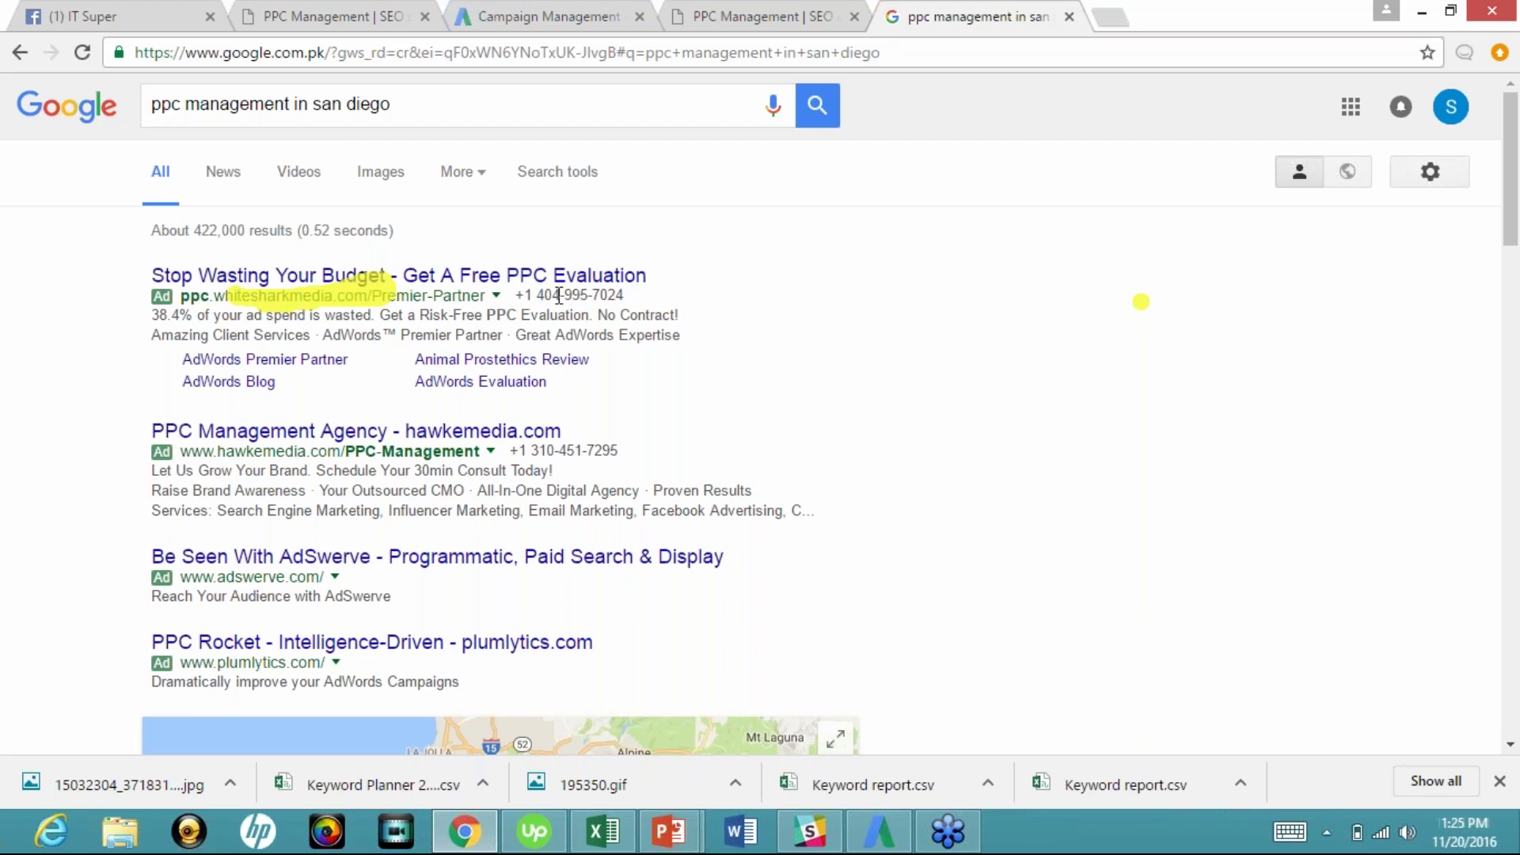
pyautogui.moveTo(558, 295); pyautogui.dragTo(561, 296)
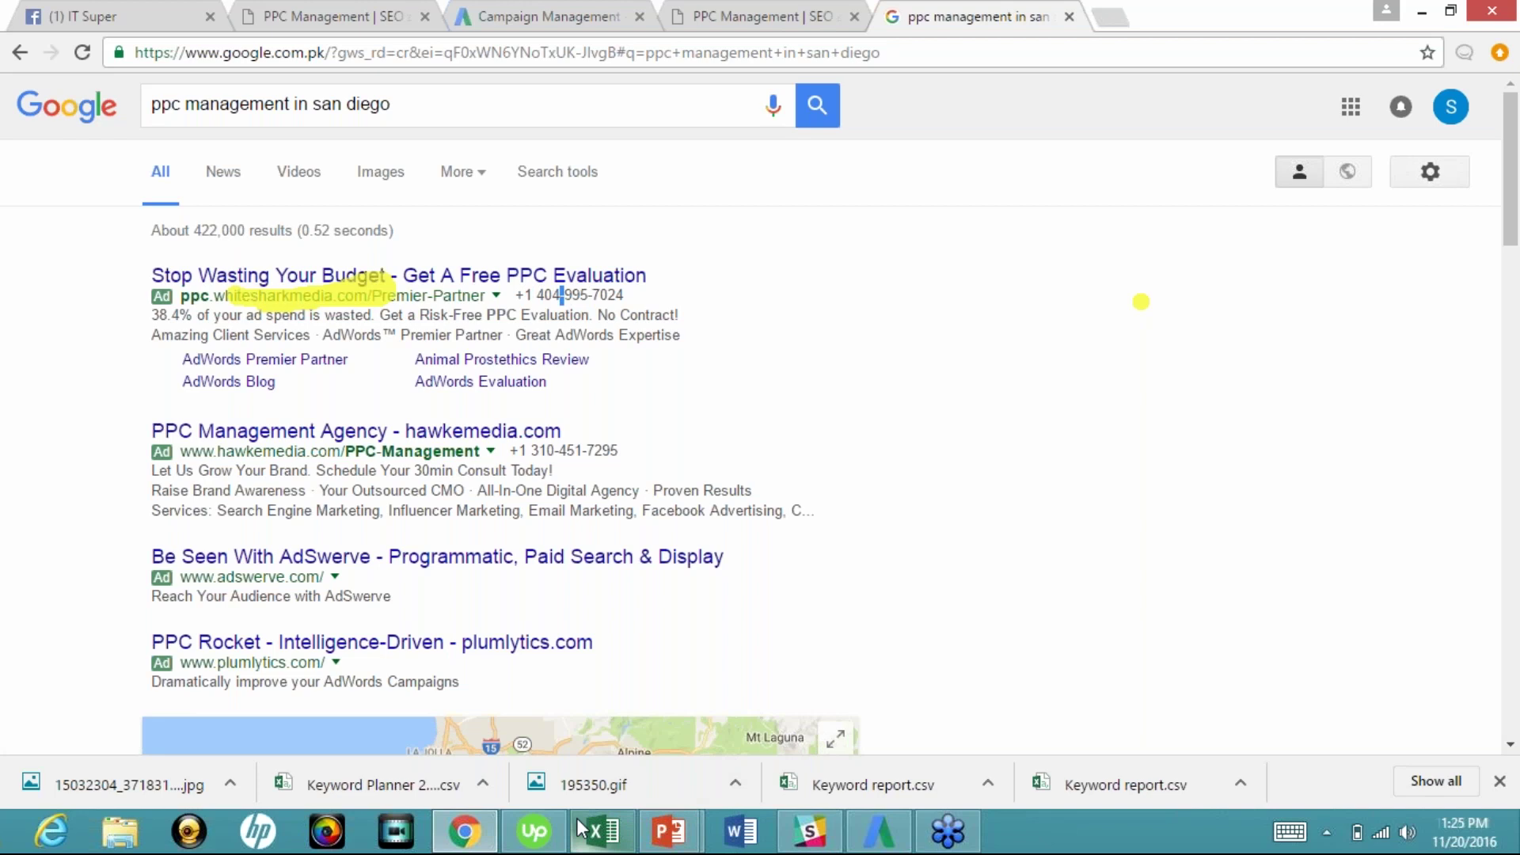
# Step: Return to the running PowerPoint slide show, go through the remaining keyword and AdWords Editor slides, and exit the show
pyautogui.moveTo(669, 830)
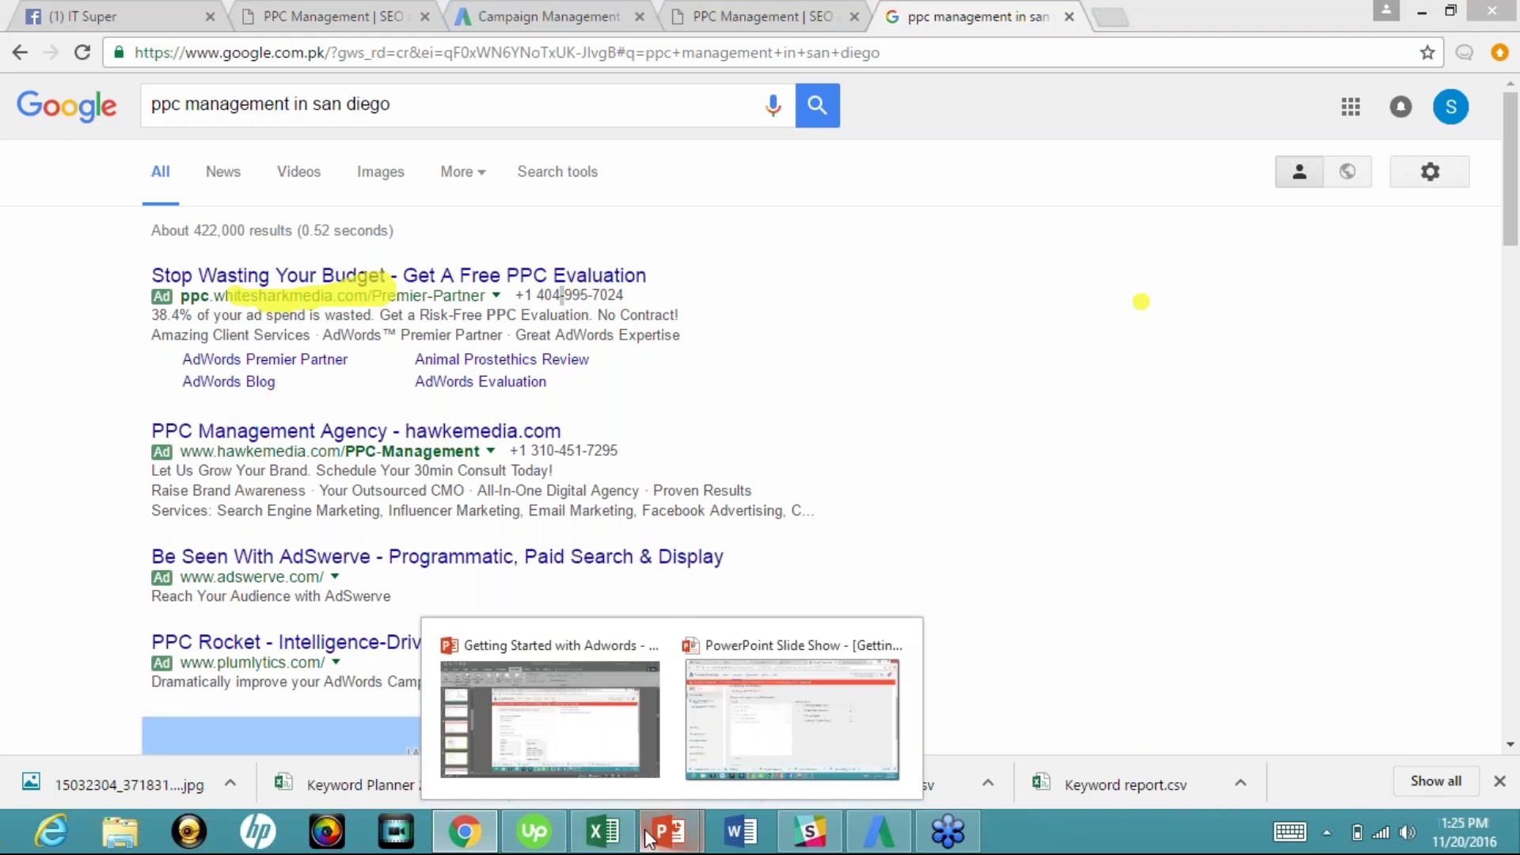
pyautogui.click(734, 759)
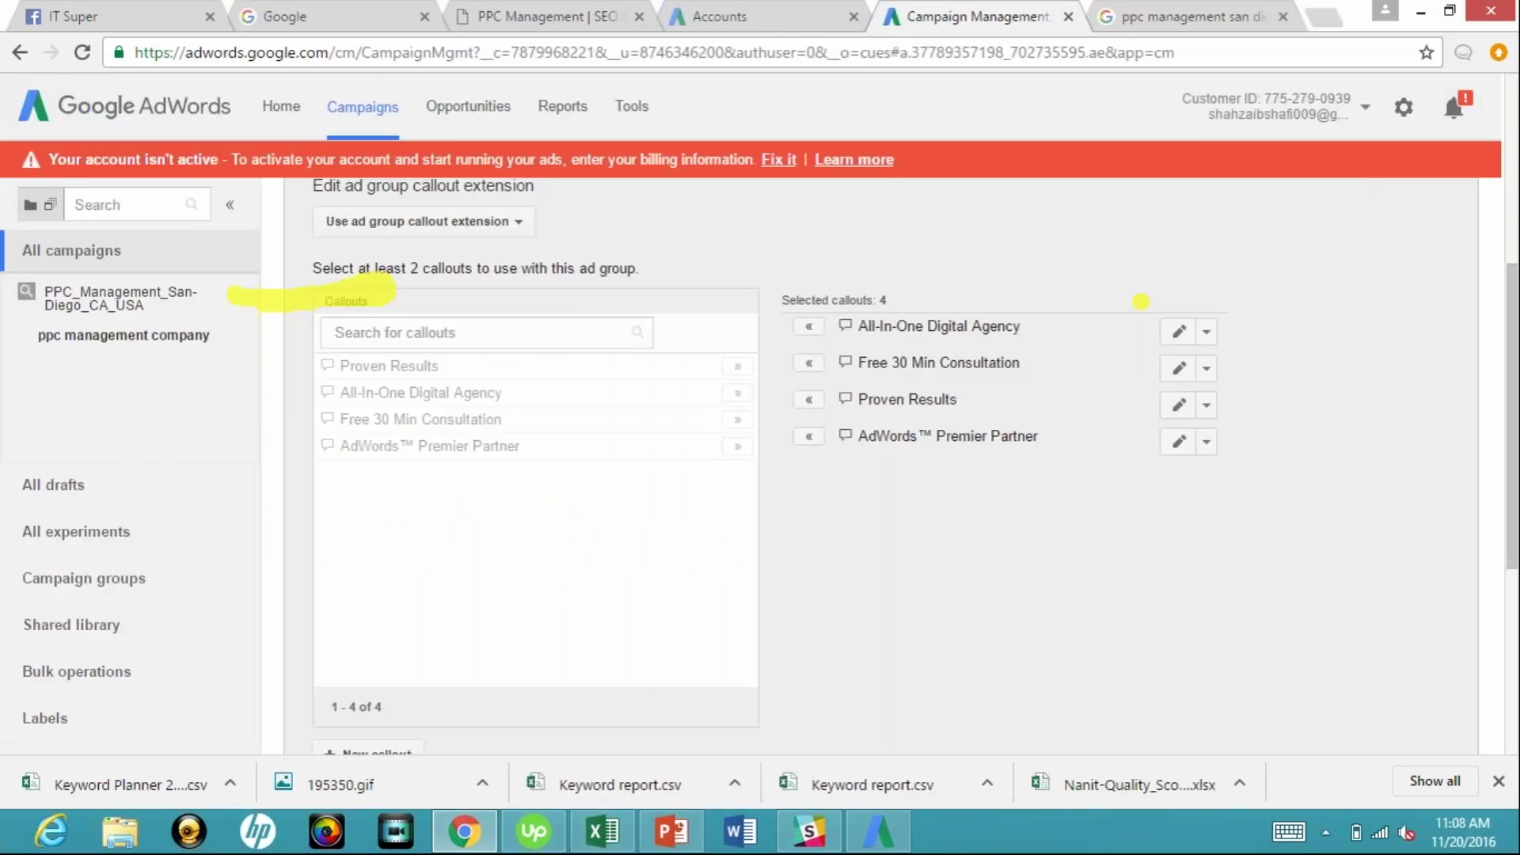
pyautogui.press('Right')
pyautogui.press('Right')
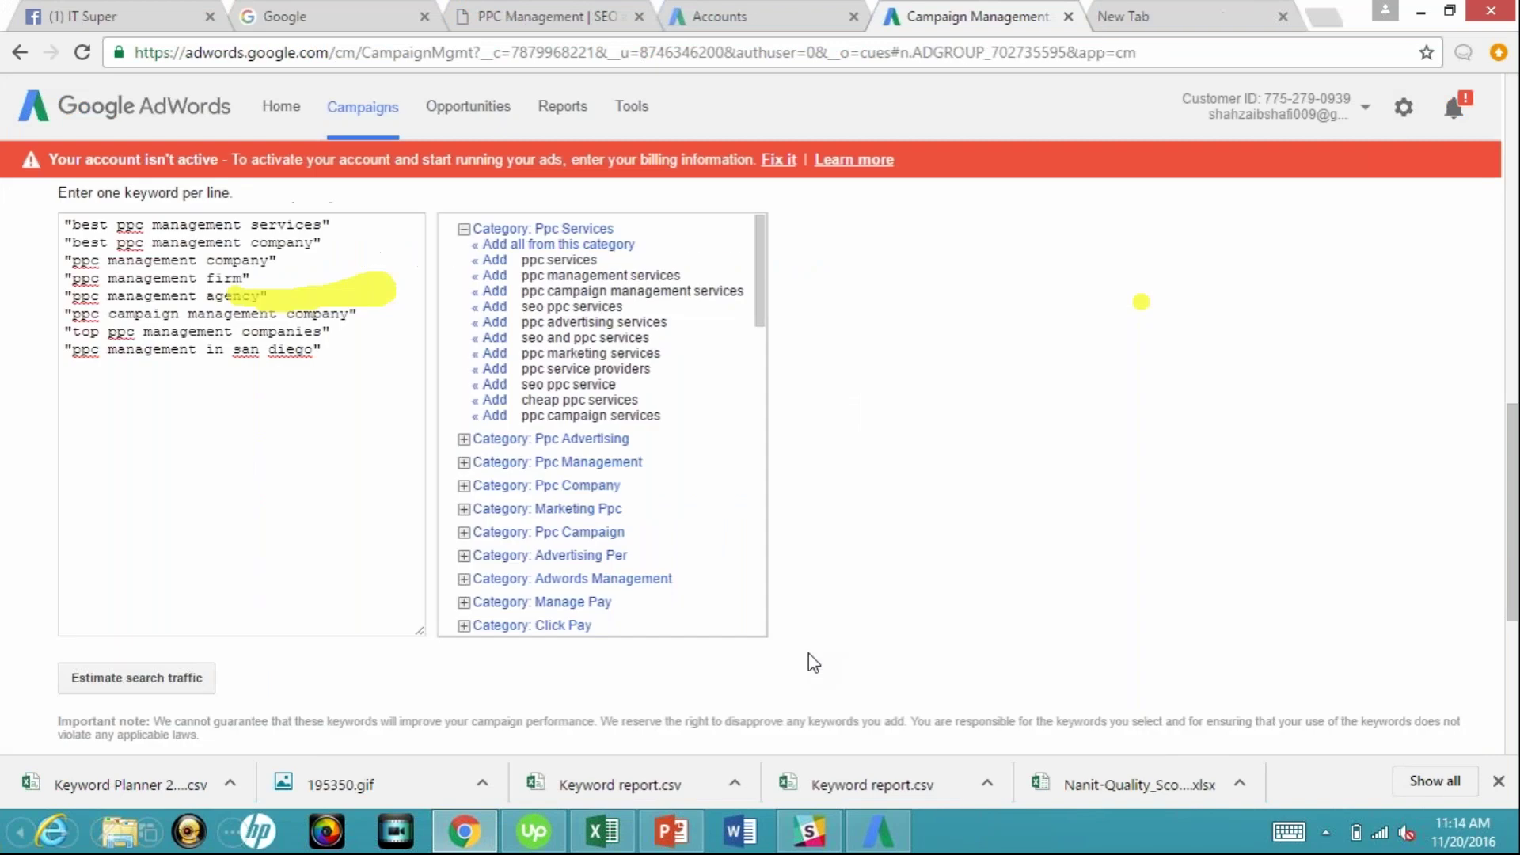
pyautogui.press('Right')
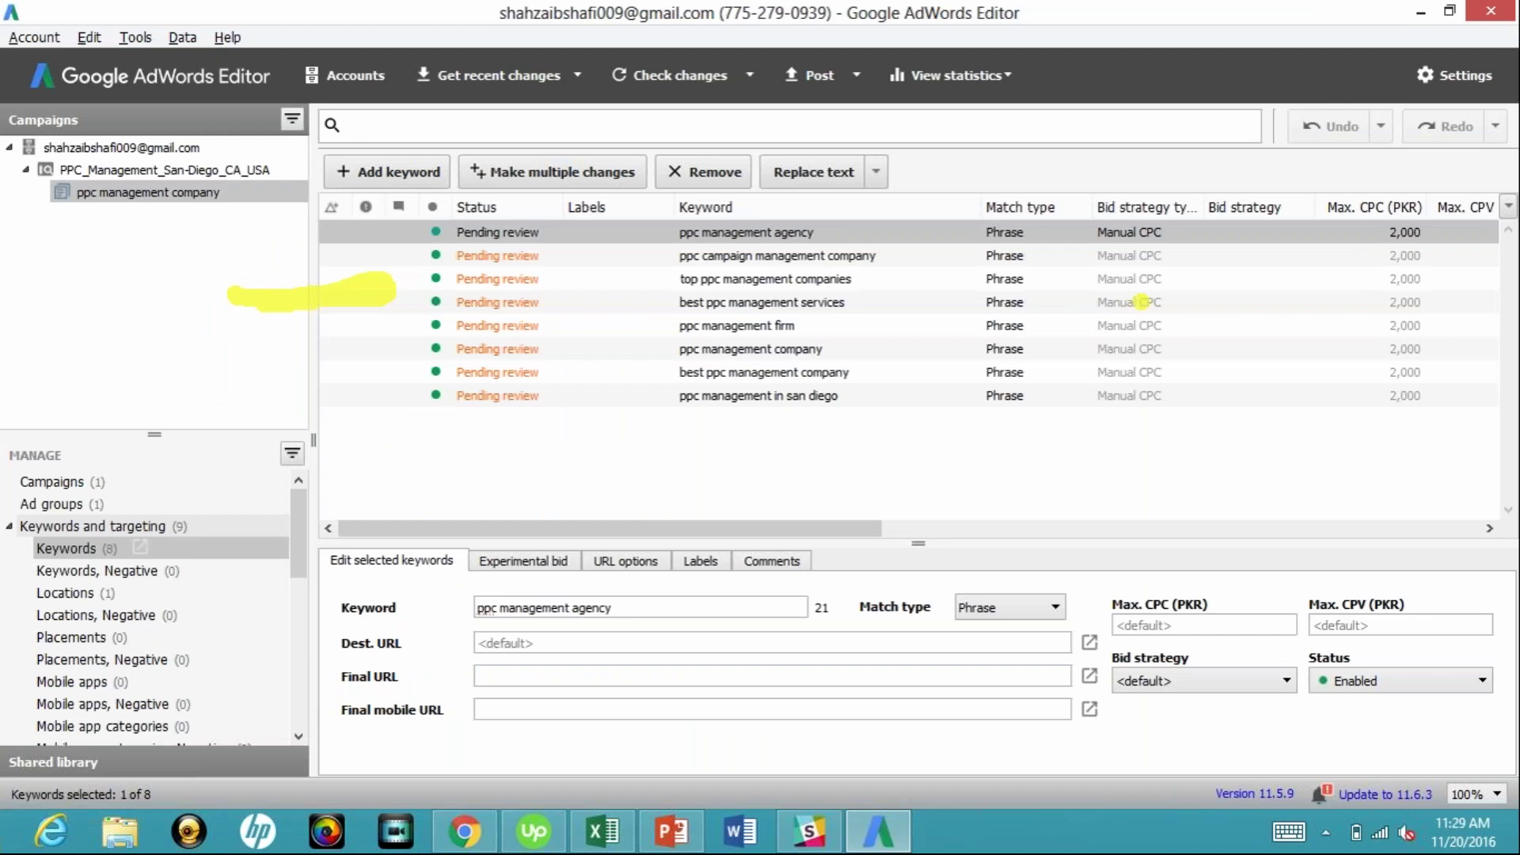
pyautogui.press('Right')
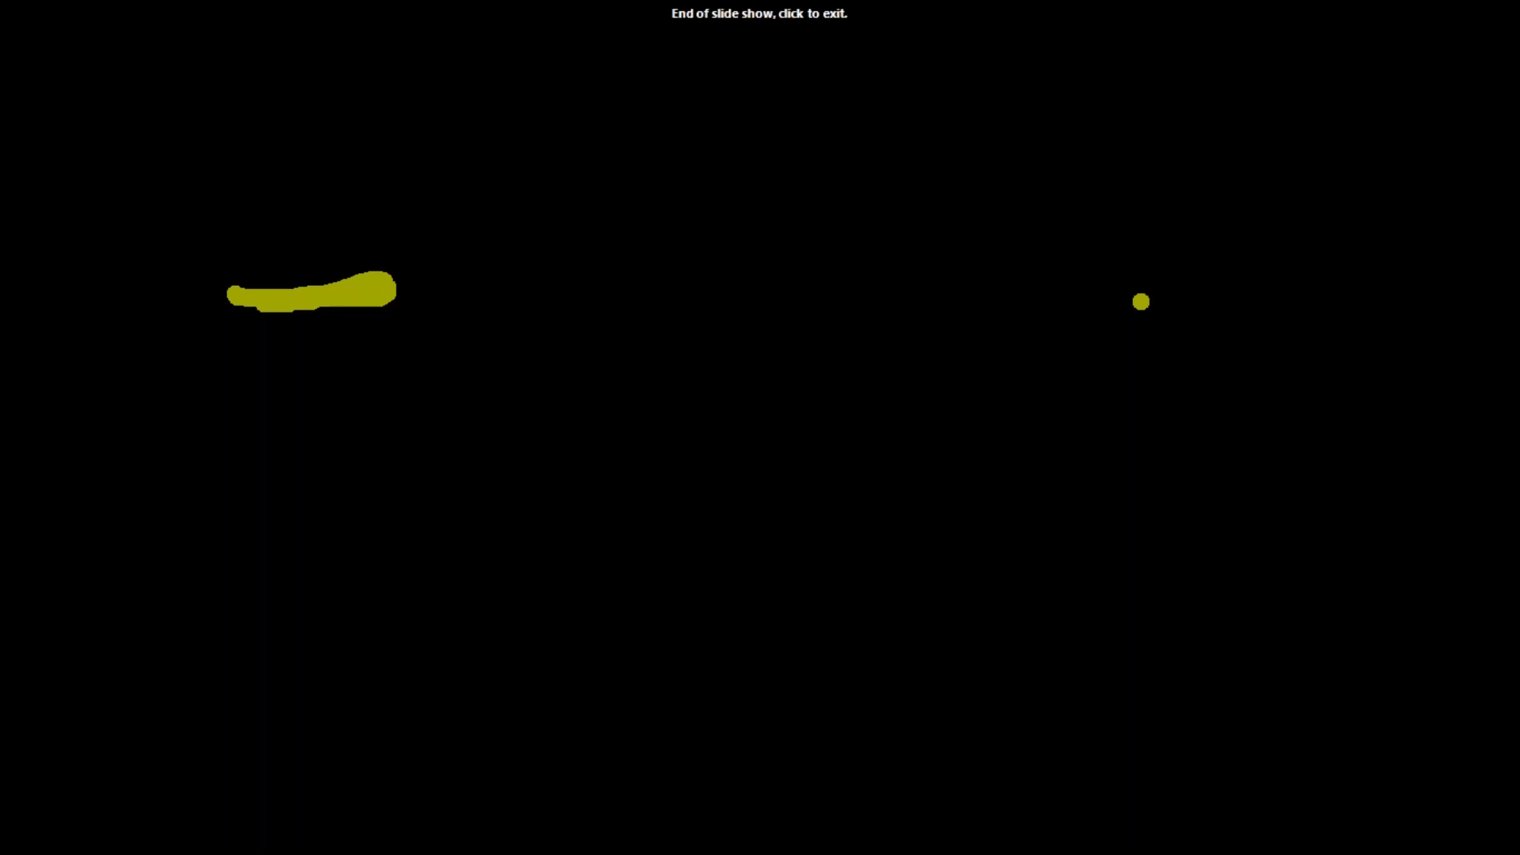
pyautogui.press('Right')
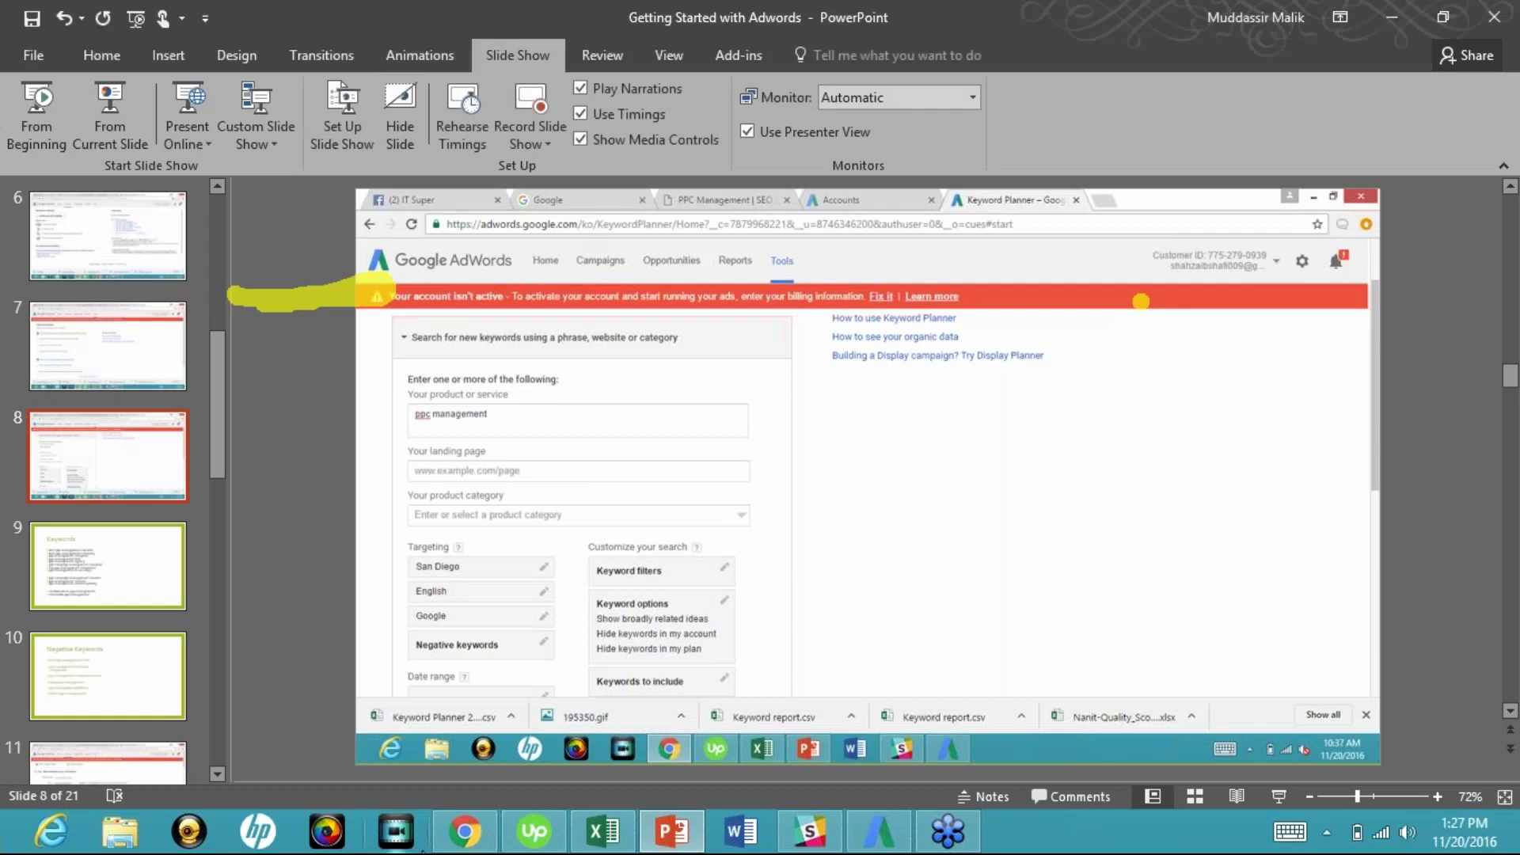
# Step: Switch to the AdWords campaign management page in Chrome and display the list of all campaigns
pyautogui.hotkey('alt', 'Tab')
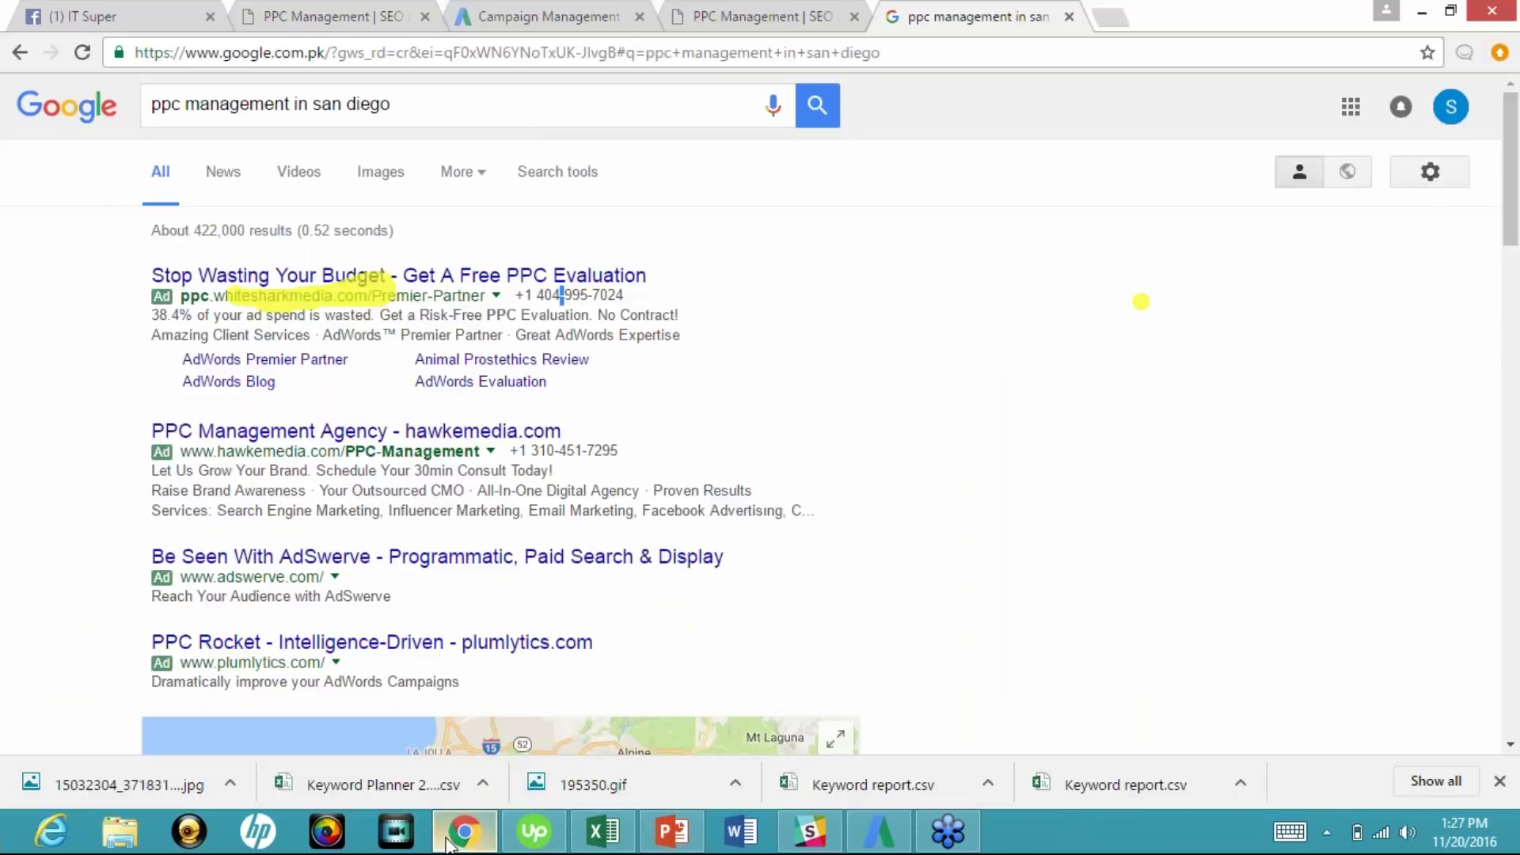
pyautogui.click(536, 10)
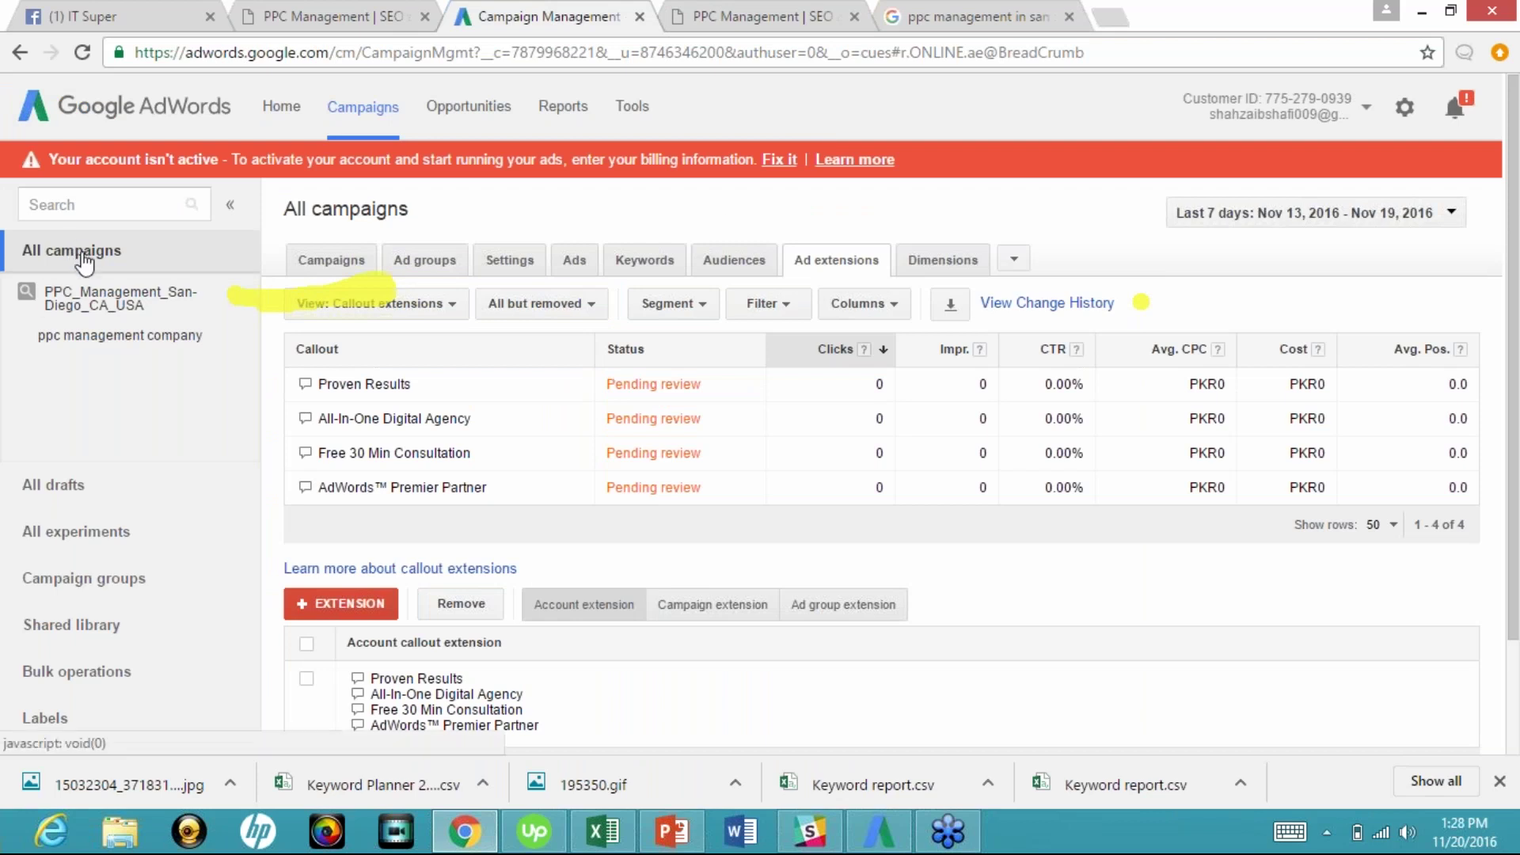
pyautogui.click(333, 261)
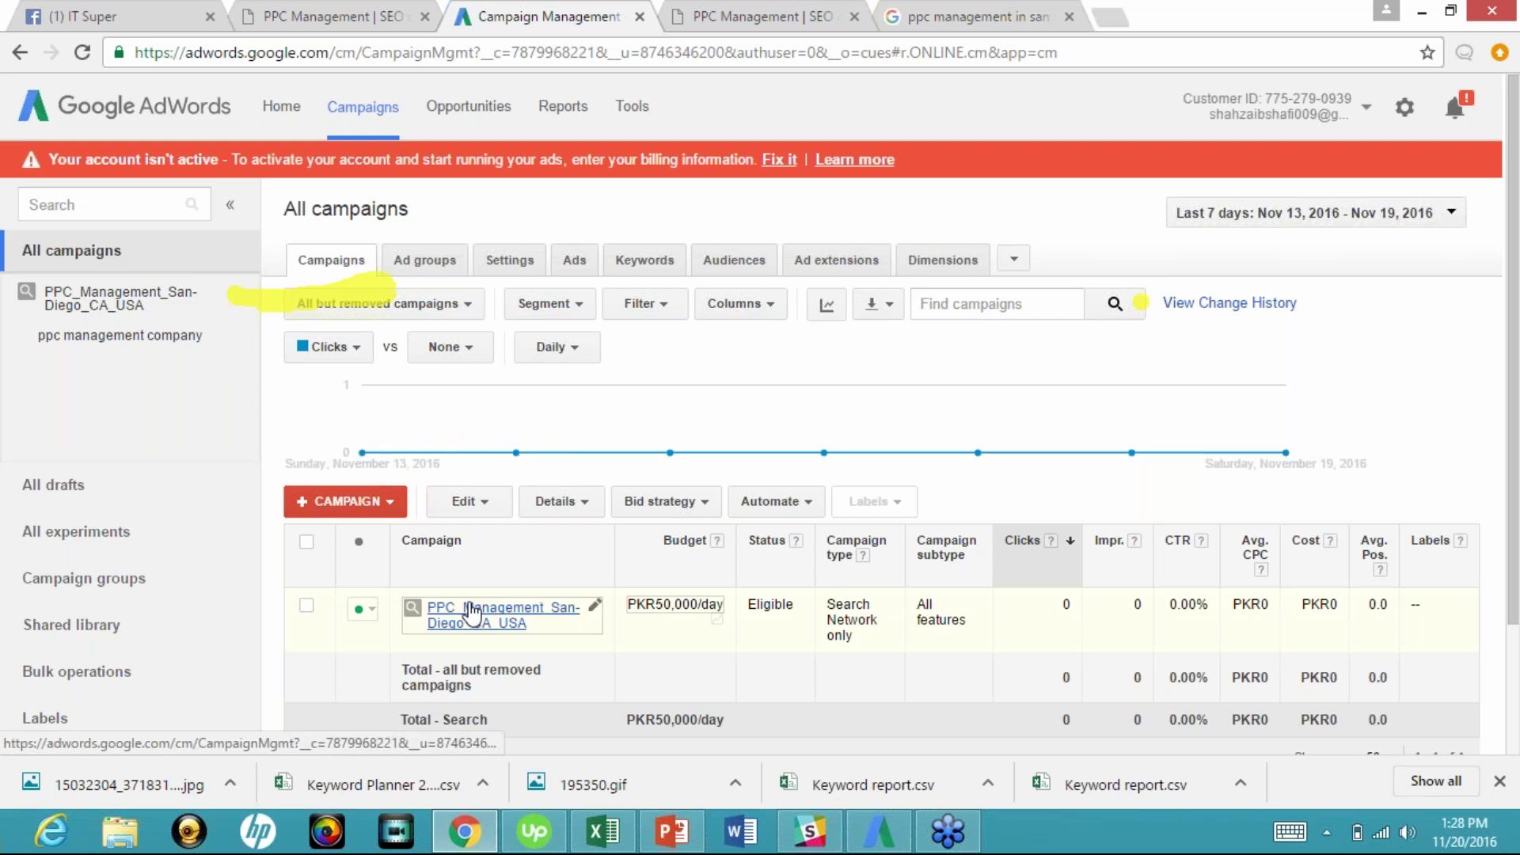
# Step: Open the PPC_Management_San-Diego_CA_USA campaign, check its ad group's settings page, and view the full campaign settings
pyautogui.click(473, 614)
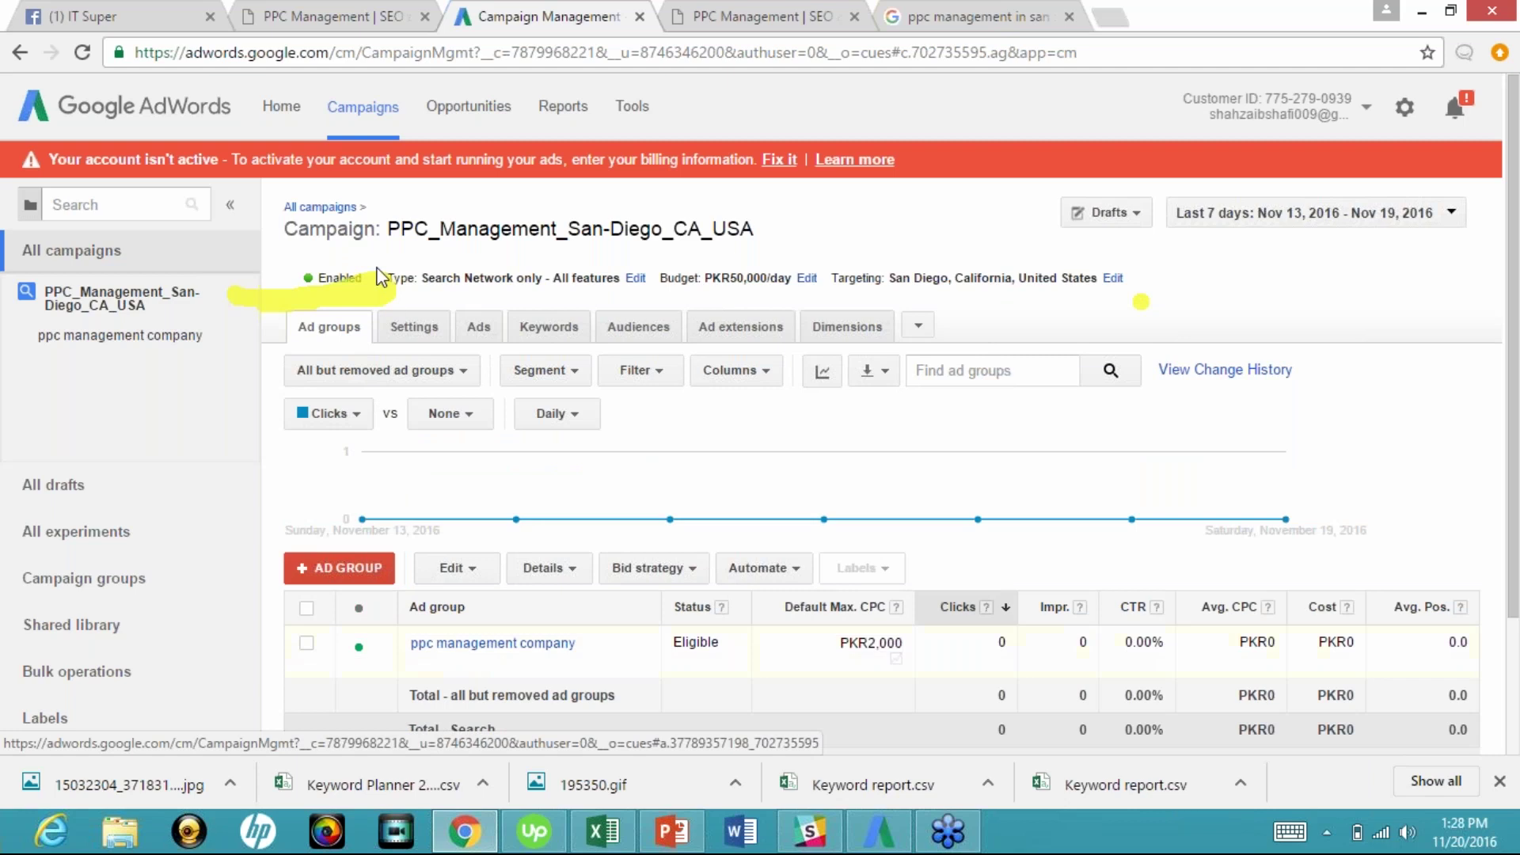
pyautogui.click(415, 328)
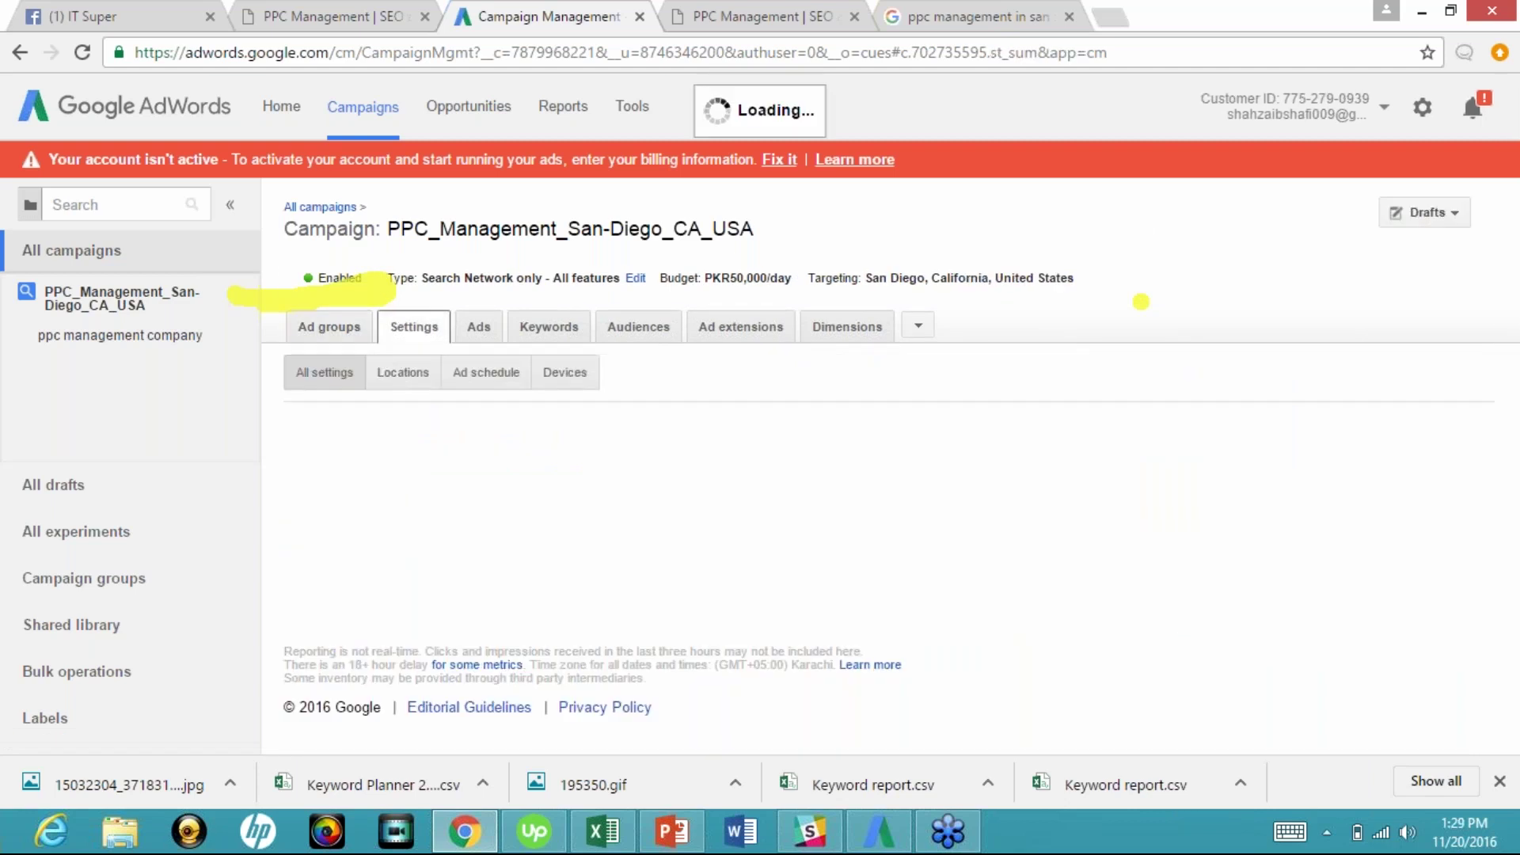
pyautogui.click(146, 349)
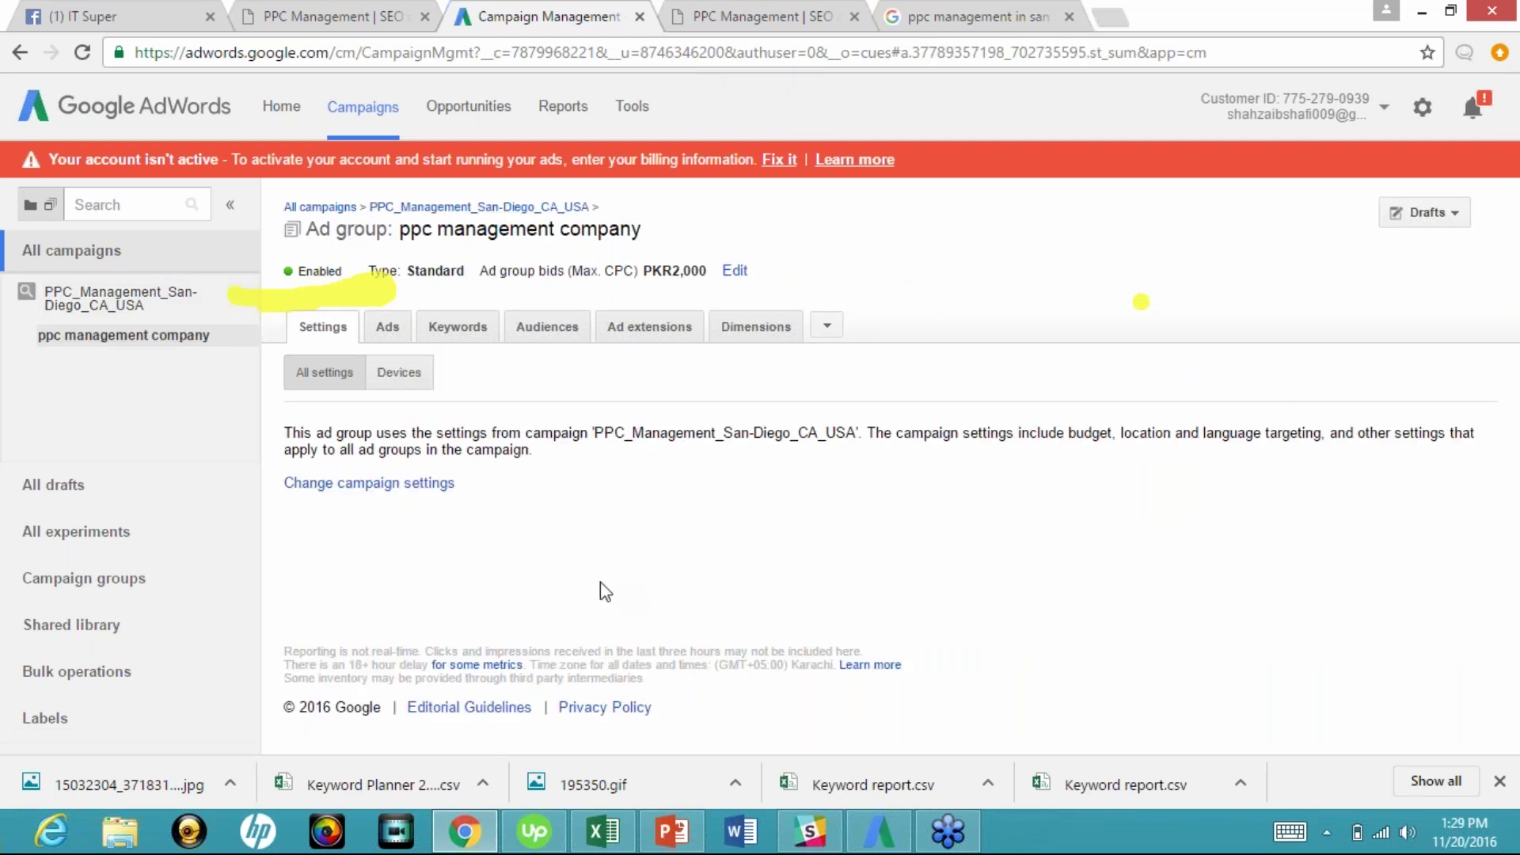
pyautogui.click(425, 485)
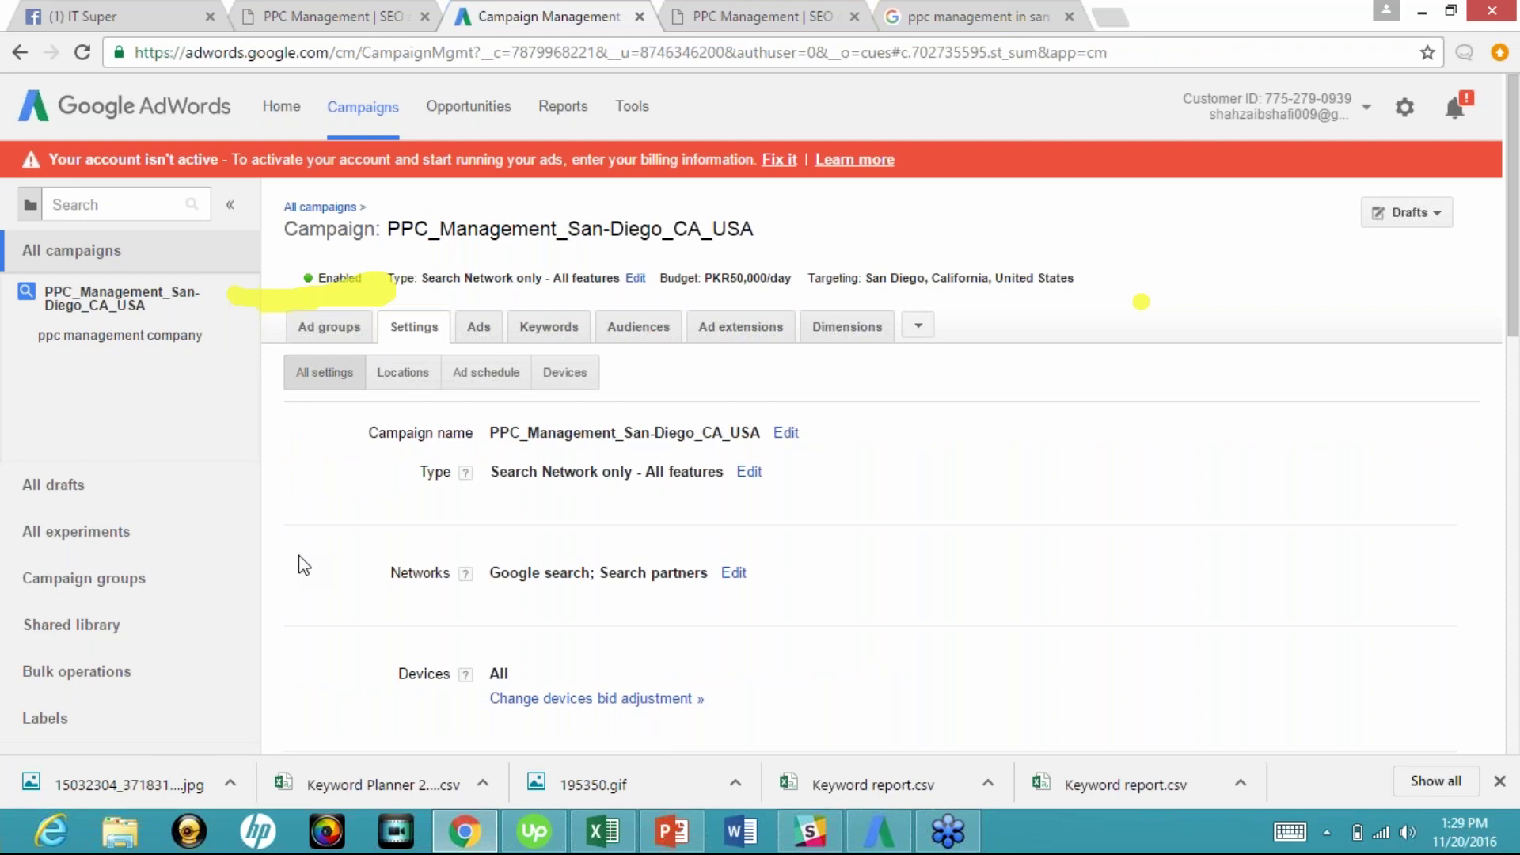
pyautogui.scroll(-1, 304, 565)
pyautogui.scroll(-1, 303, 565)
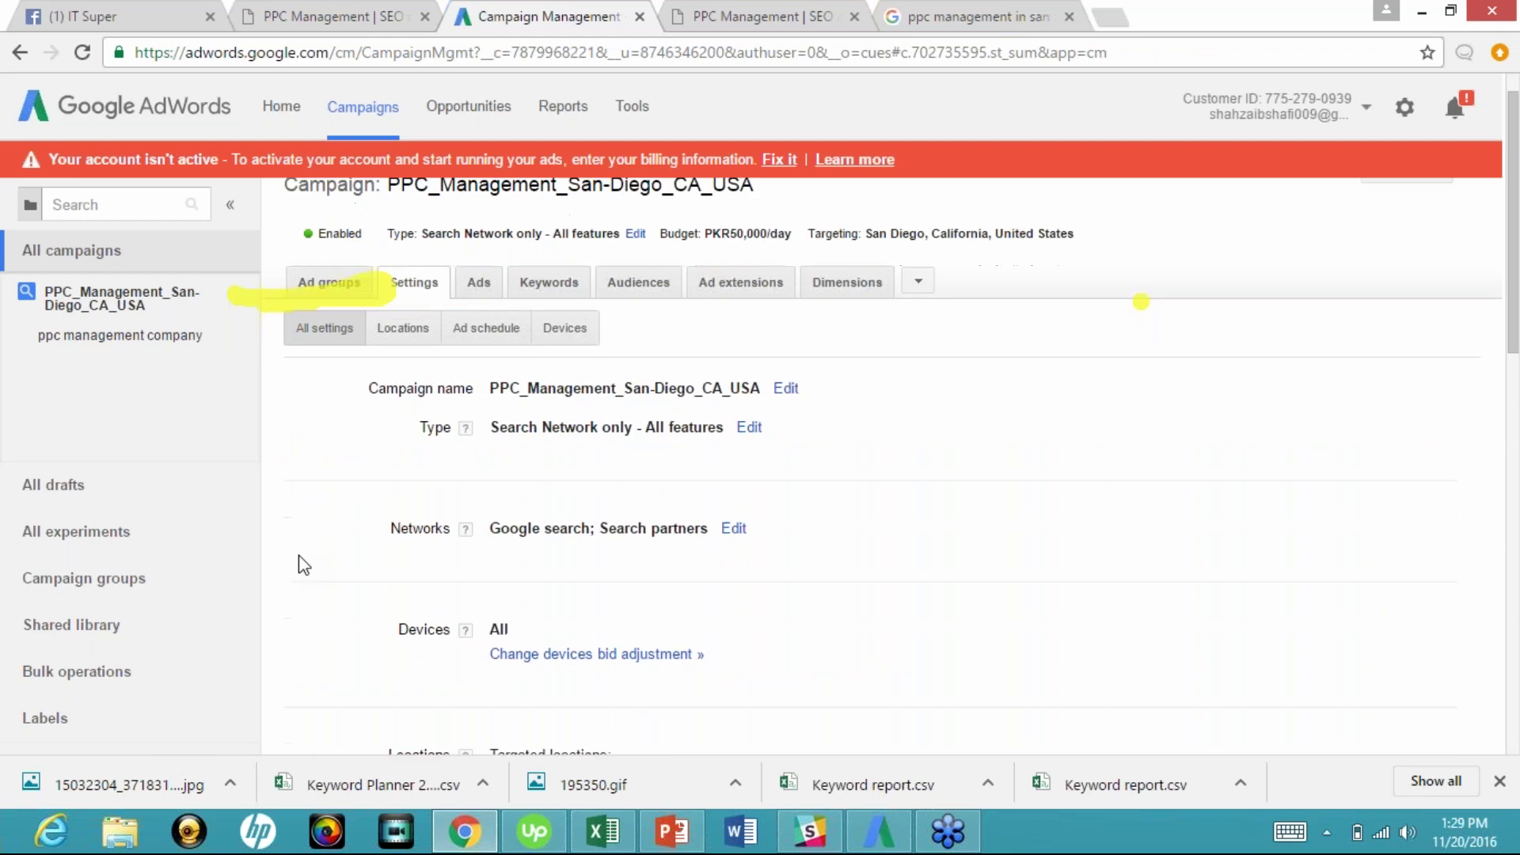
# Step: Open the campaign's device settings and select the Computers and Mobile devices with full browsers rows
pyautogui.scroll(-3, 303, 564)
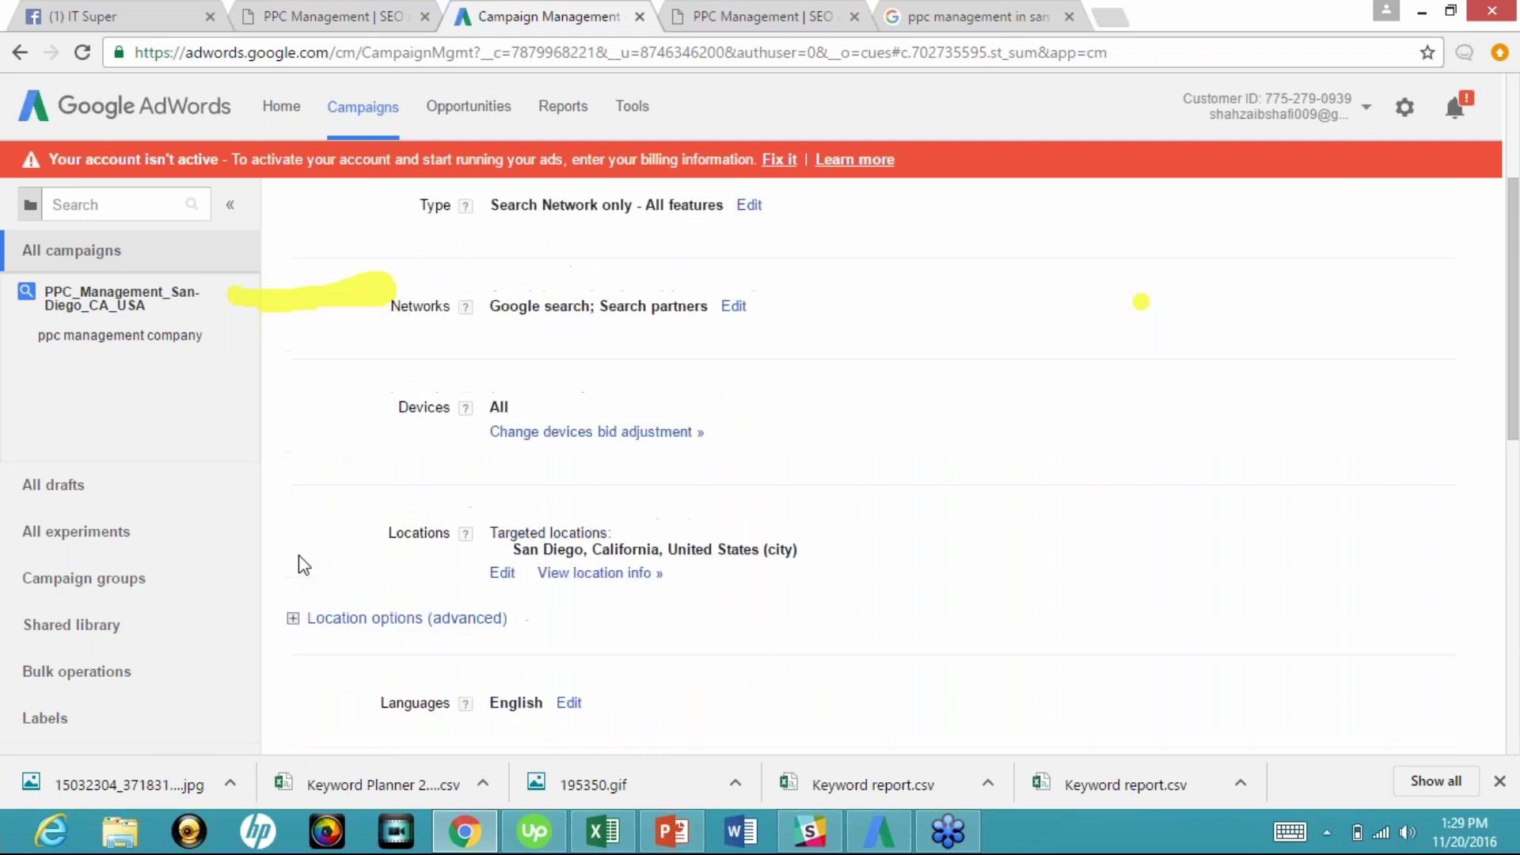
pyautogui.click(639, 434)
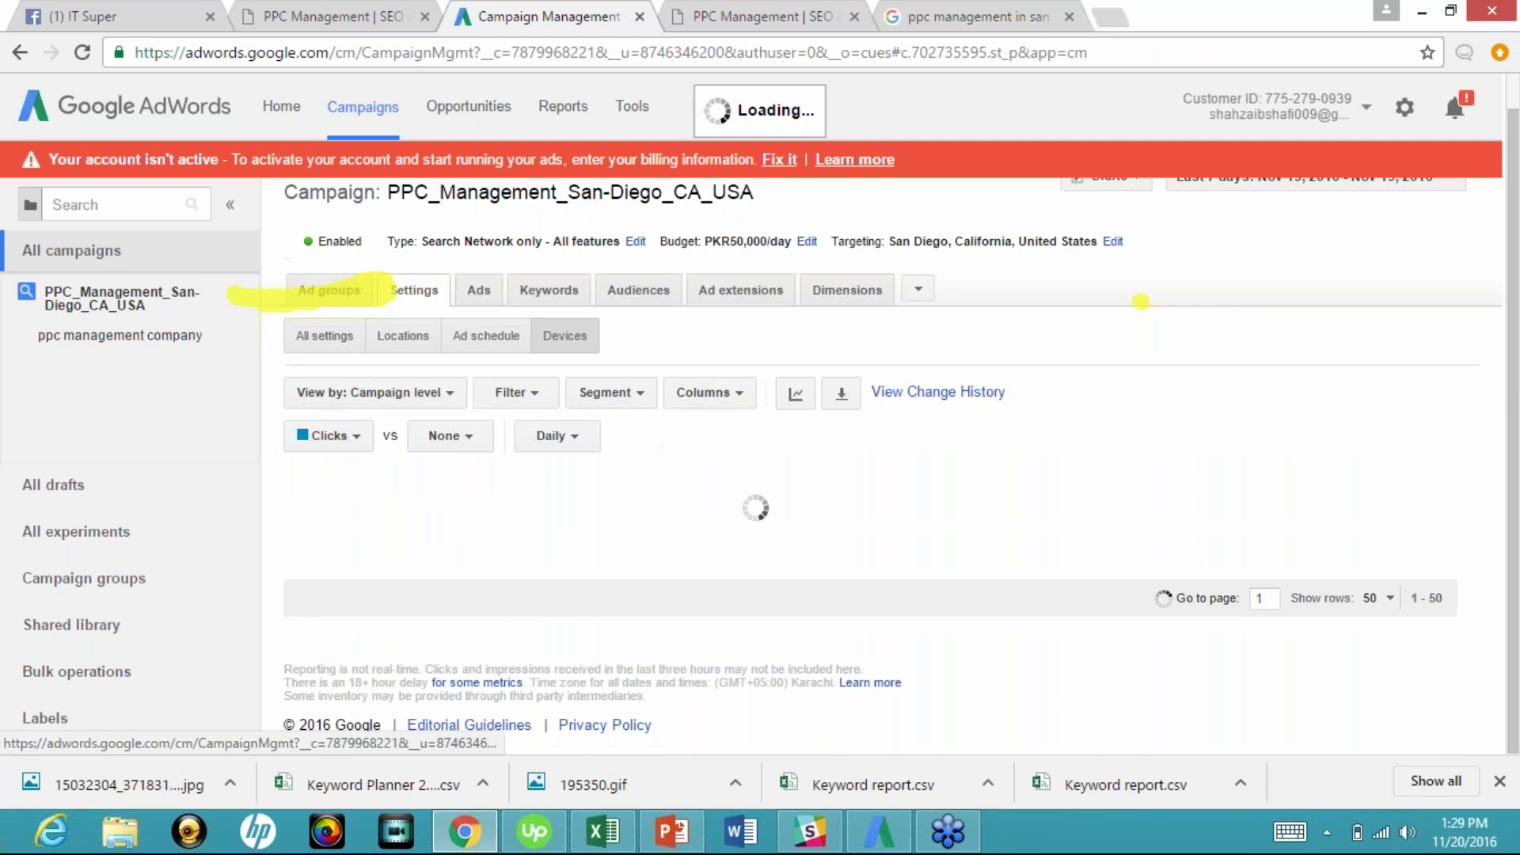
pyautogui.click(307, 632)
pyautogui.click(306, 668)
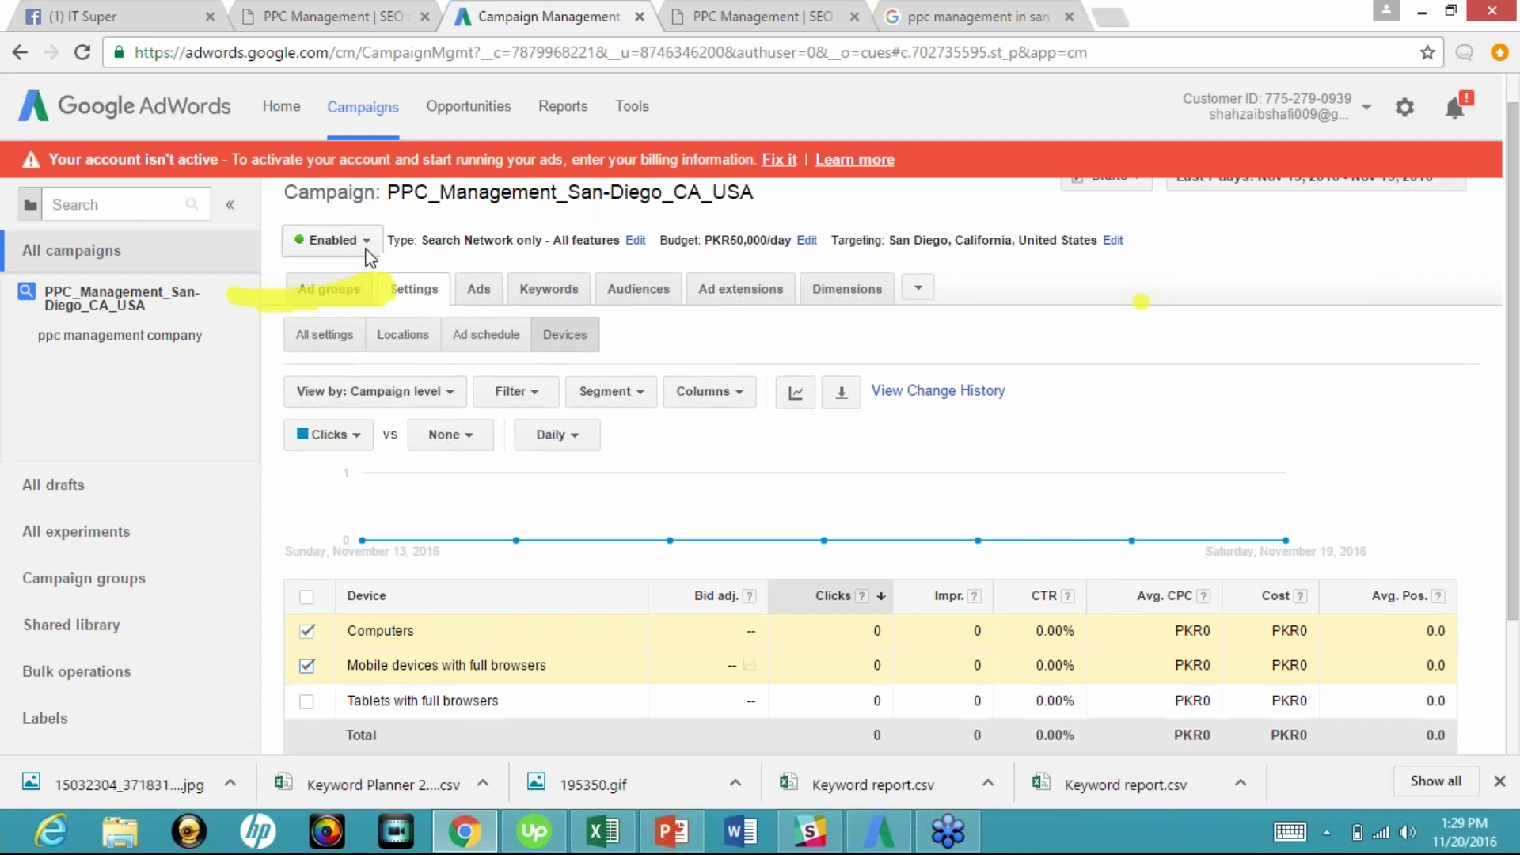
pyautogui.click(326, 291)
pyautogui.click(408, 331)
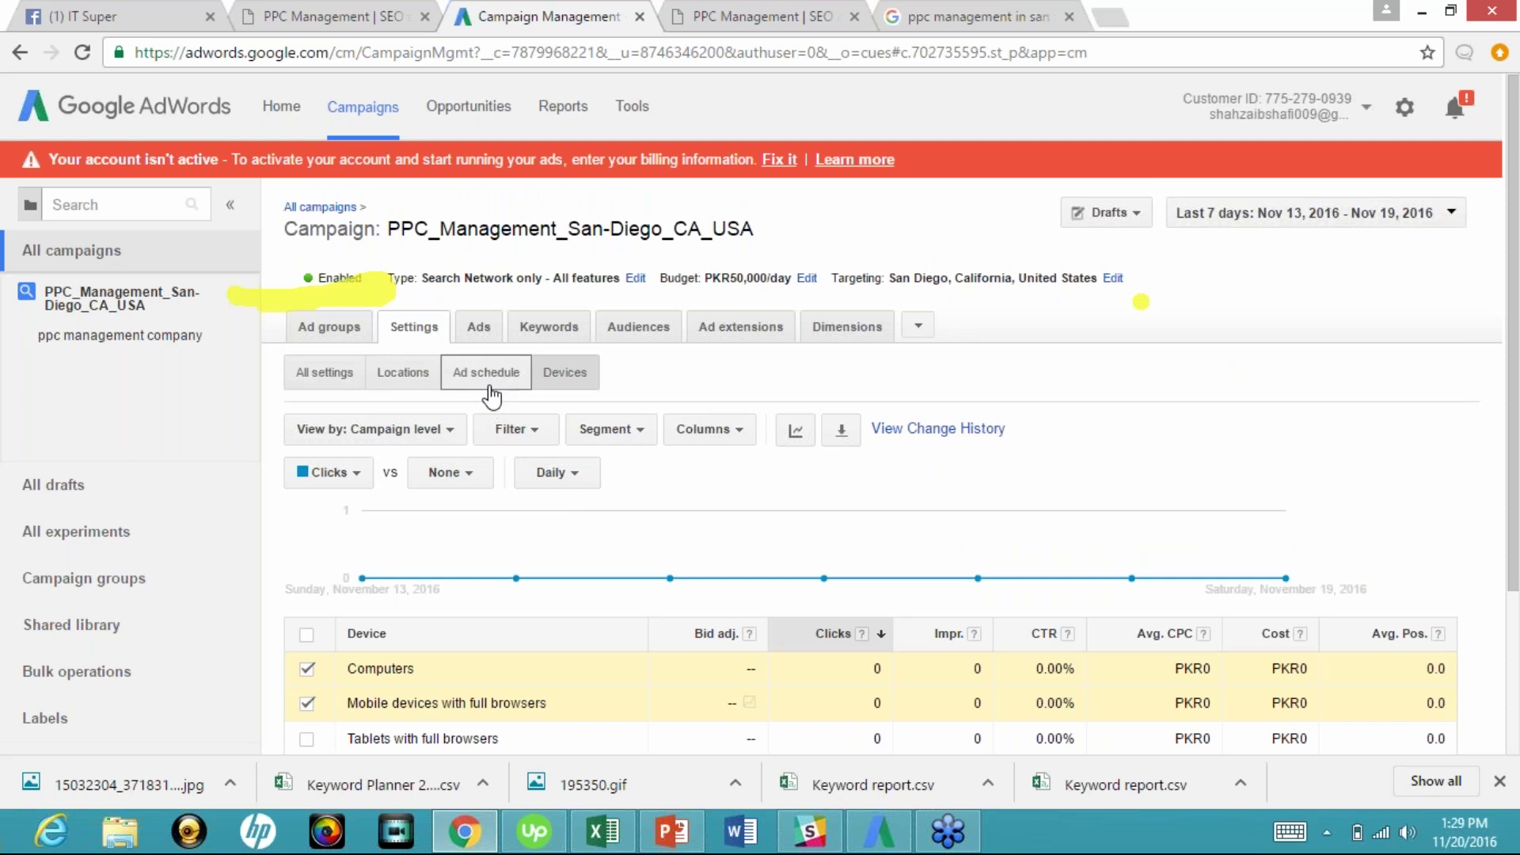
# Step: Open the campaign's ad schedule settings and review the bid adjustments listed for each day of the week
pyautogui.click(489, 381)
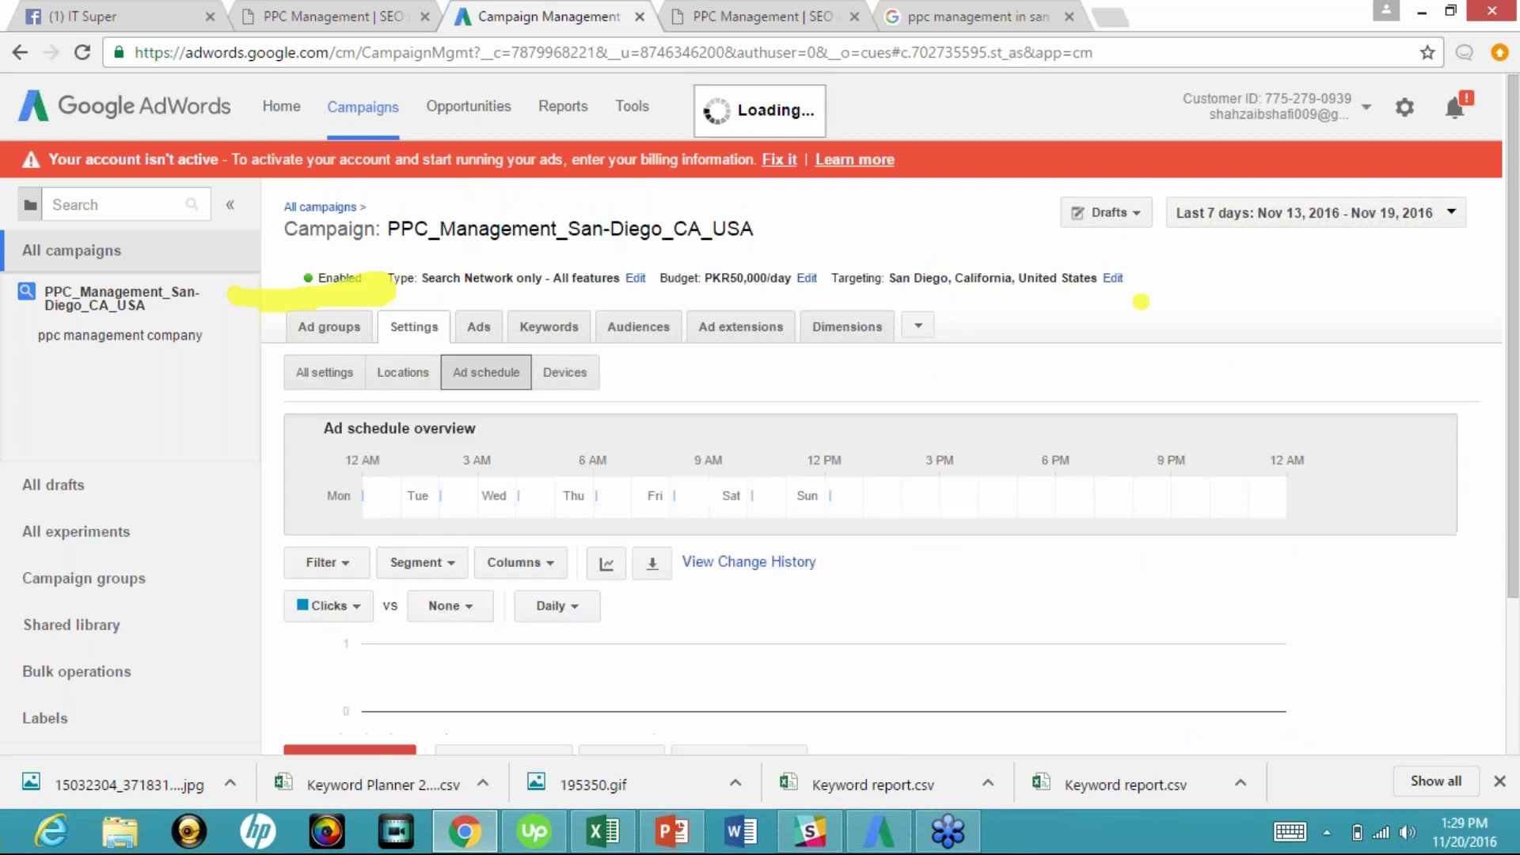
pyautogui.scroll(-1, 1141, 302)
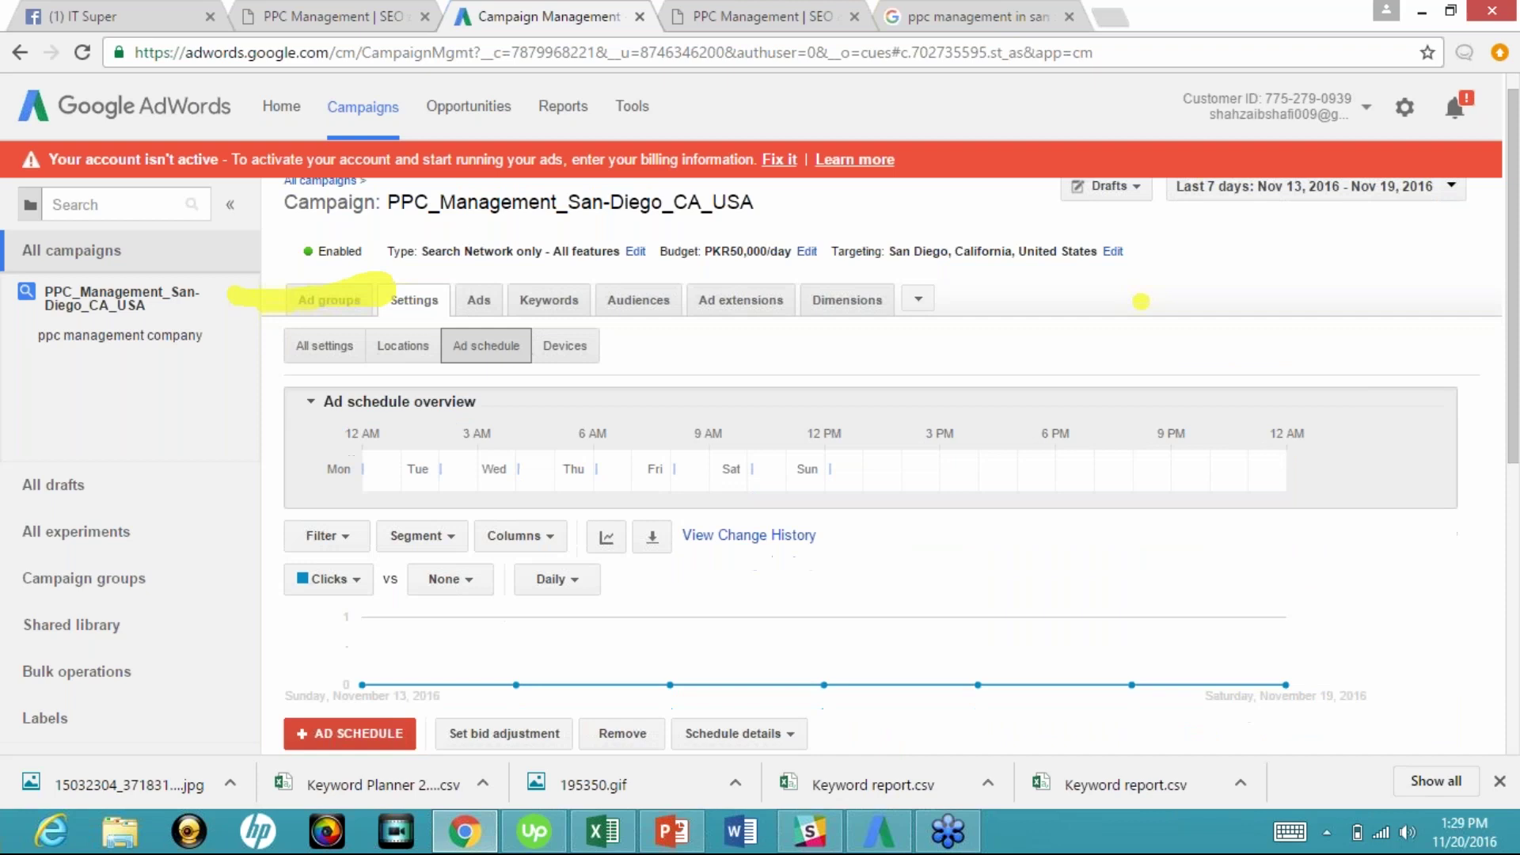
pyautogui.scroll(-1, 1141, 302)
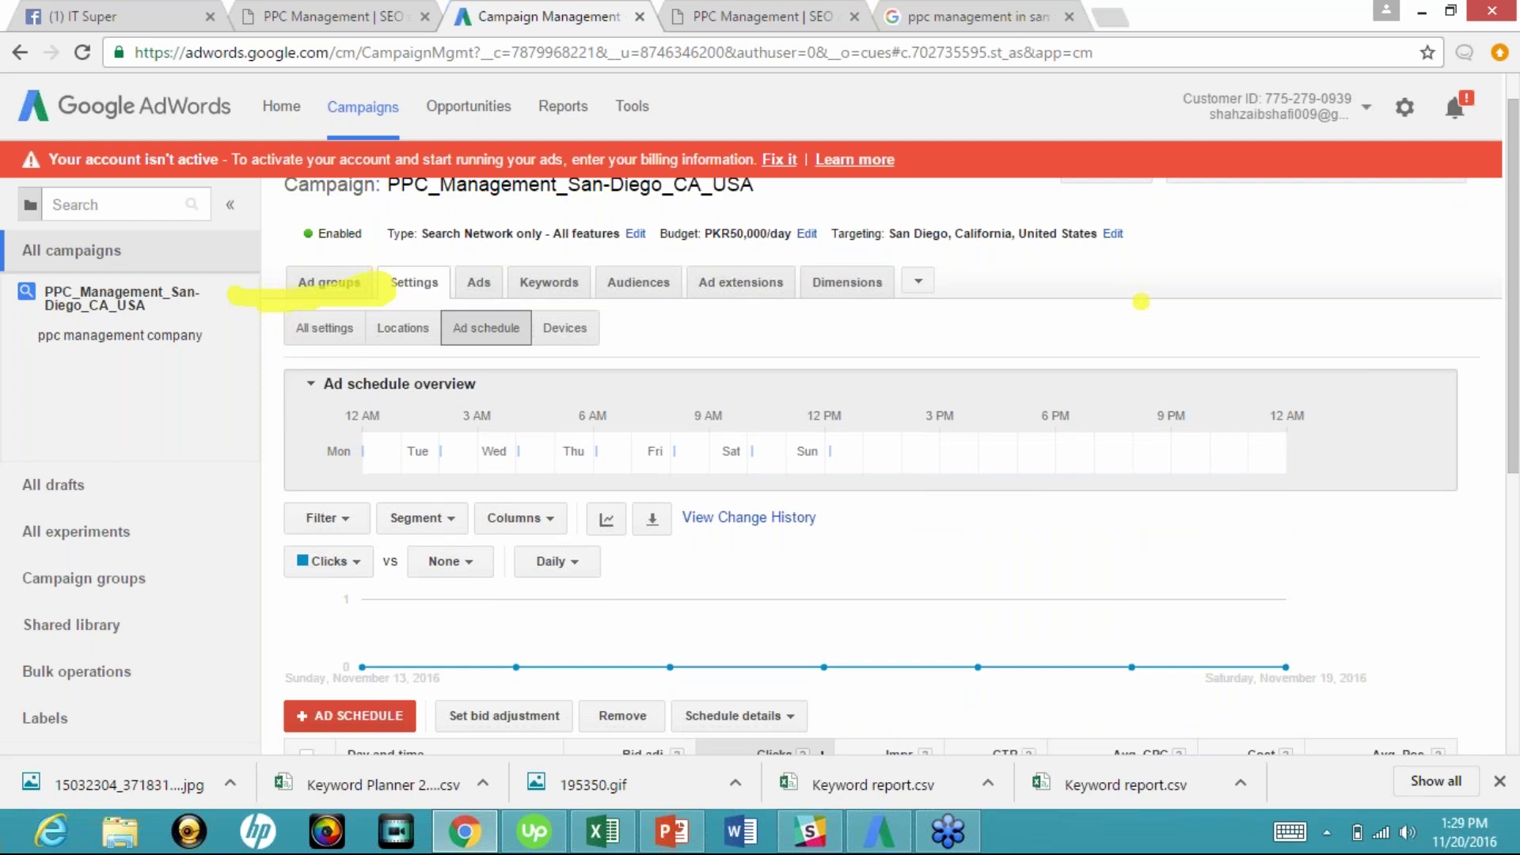
pyautogui.scroll(-4, 1141, 302)
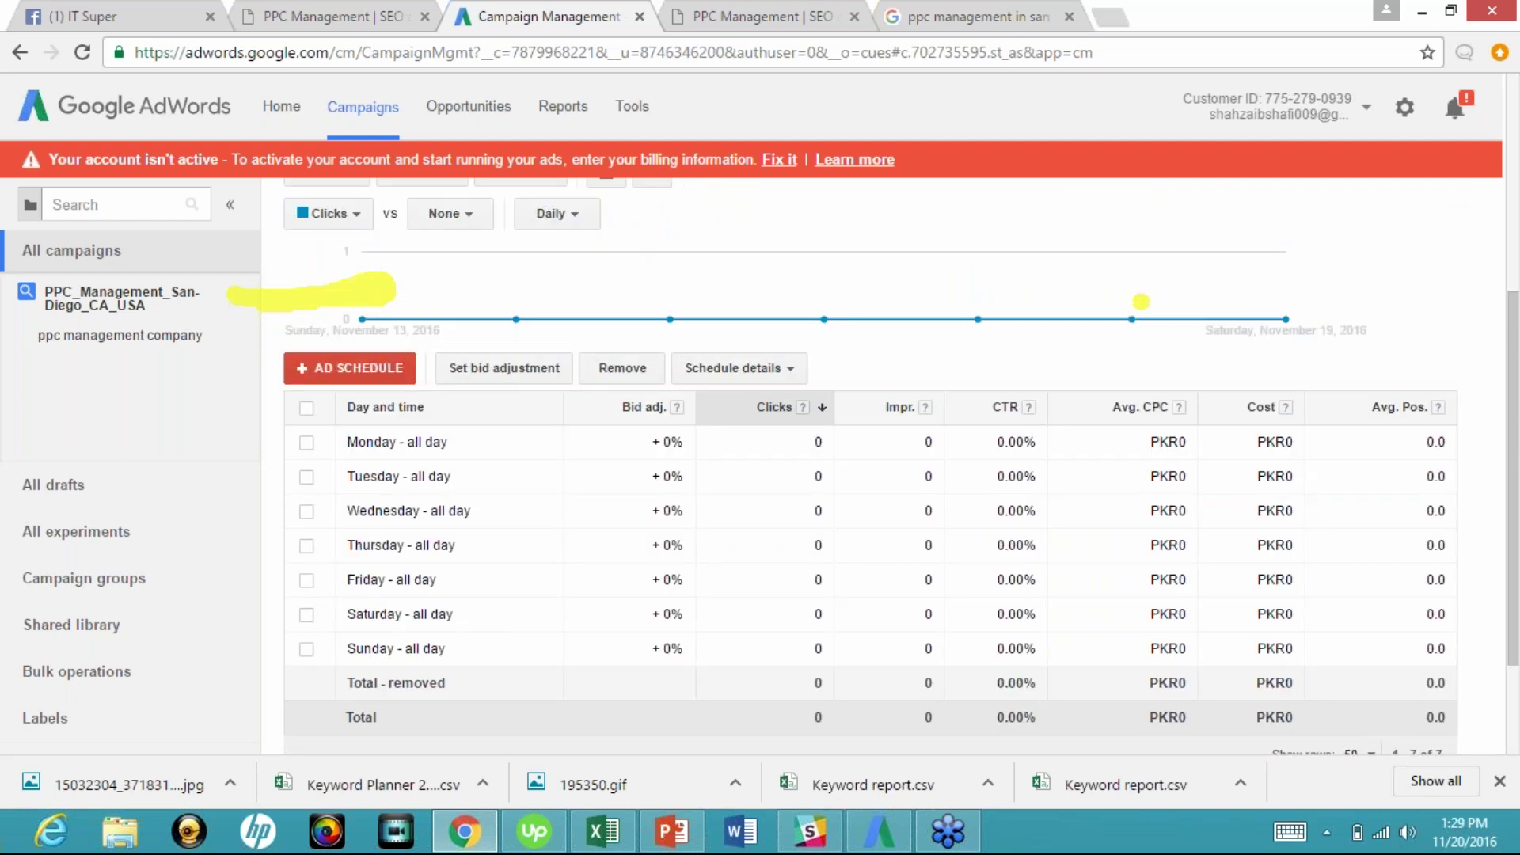
pyautogui.scroll(1, 1141, 302)
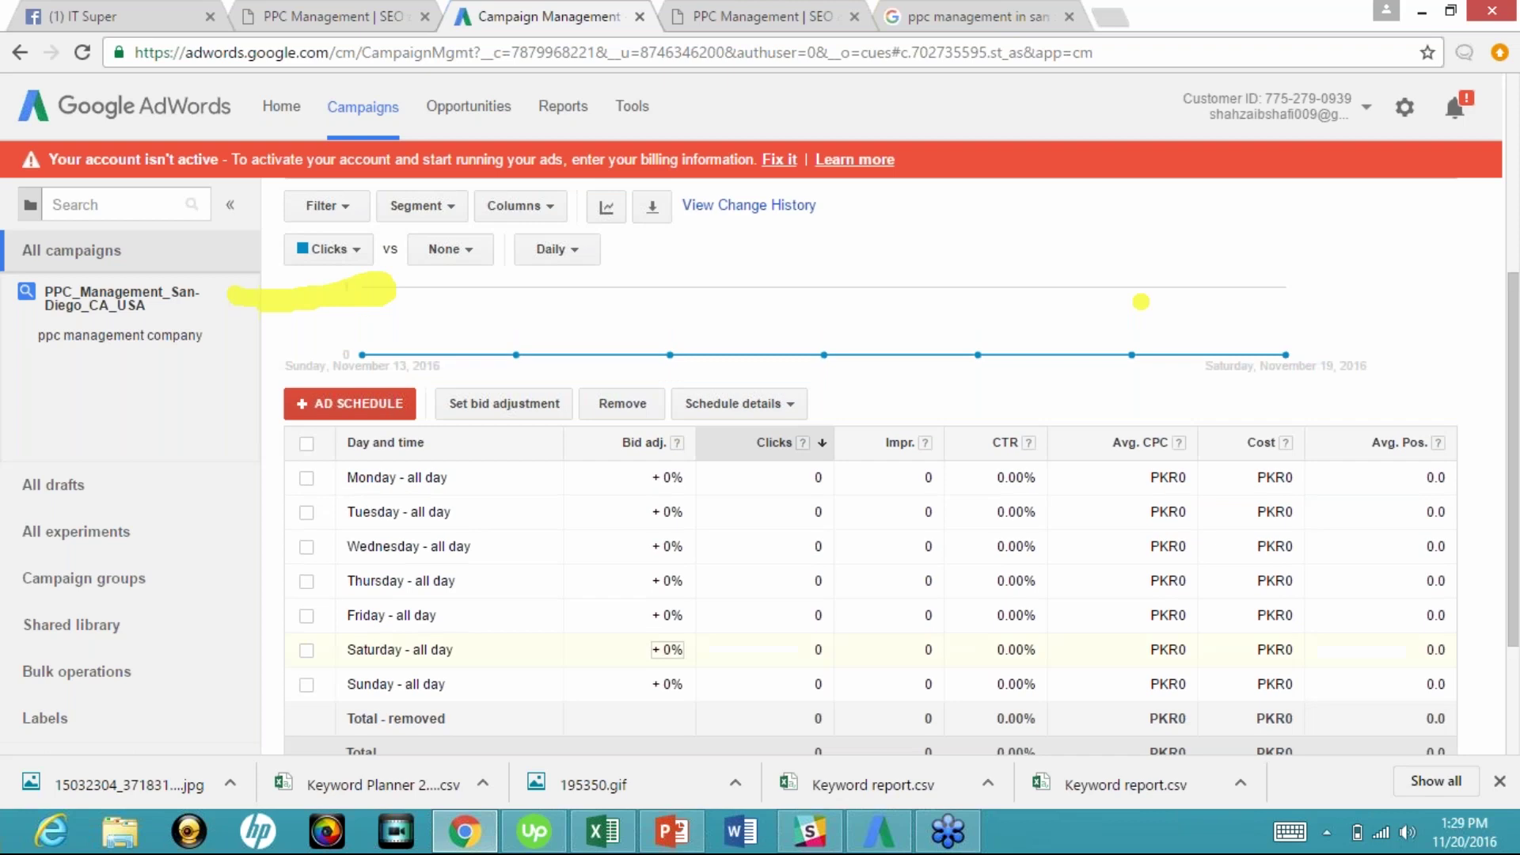
pyautogui.scroll(1, 667, 649)
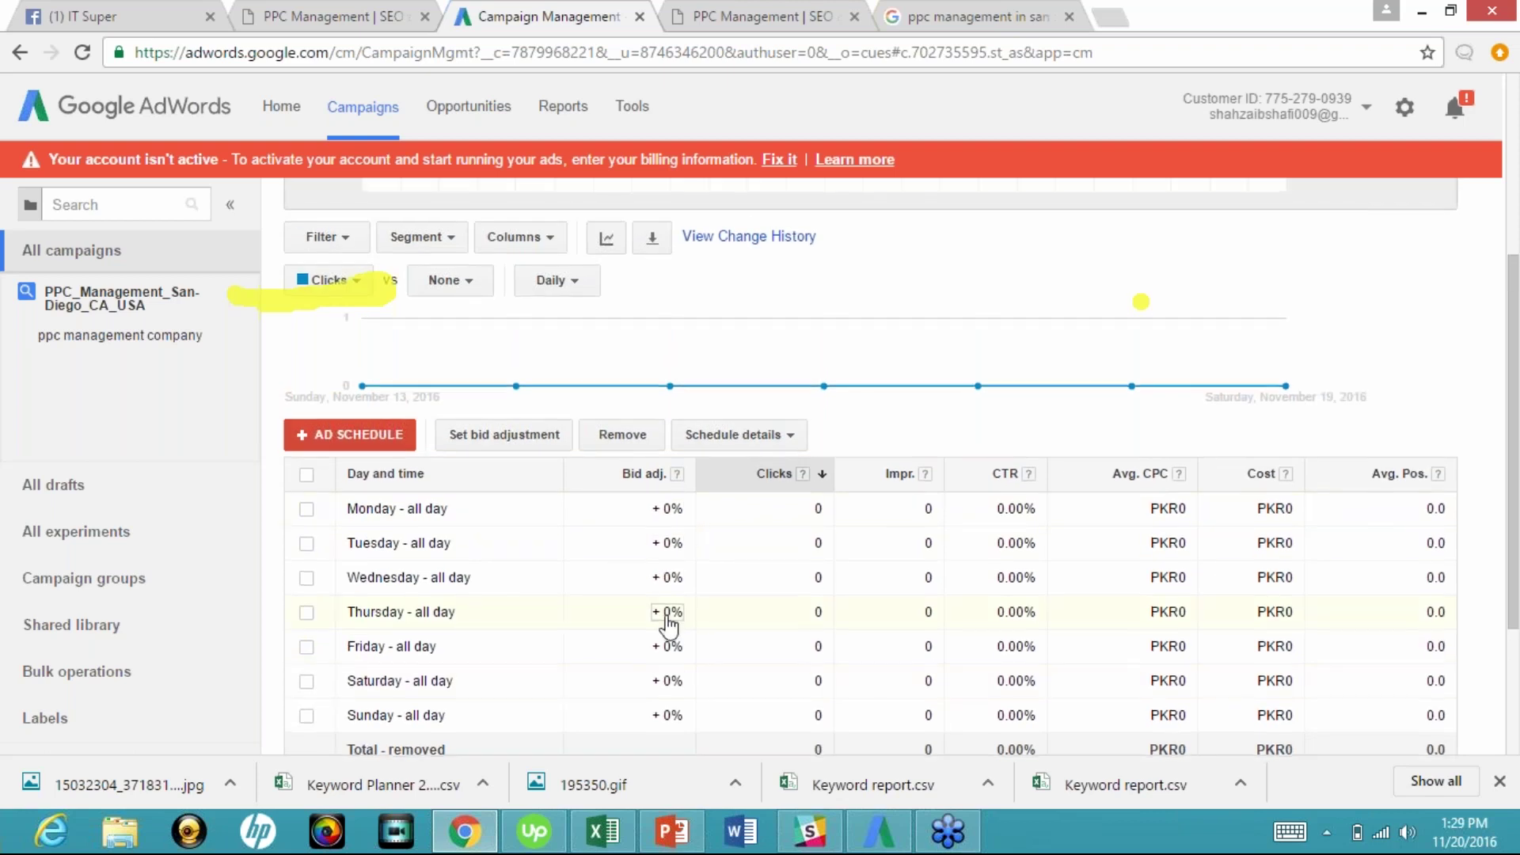
# Step: Set the Wednesday all-day bid adjustment in the ad schedule to increase by 20% and save it
pyautogui.scroll(1, 667, 625)
pyautogui.click(669, 620)
pyautogui.click(668, 622)
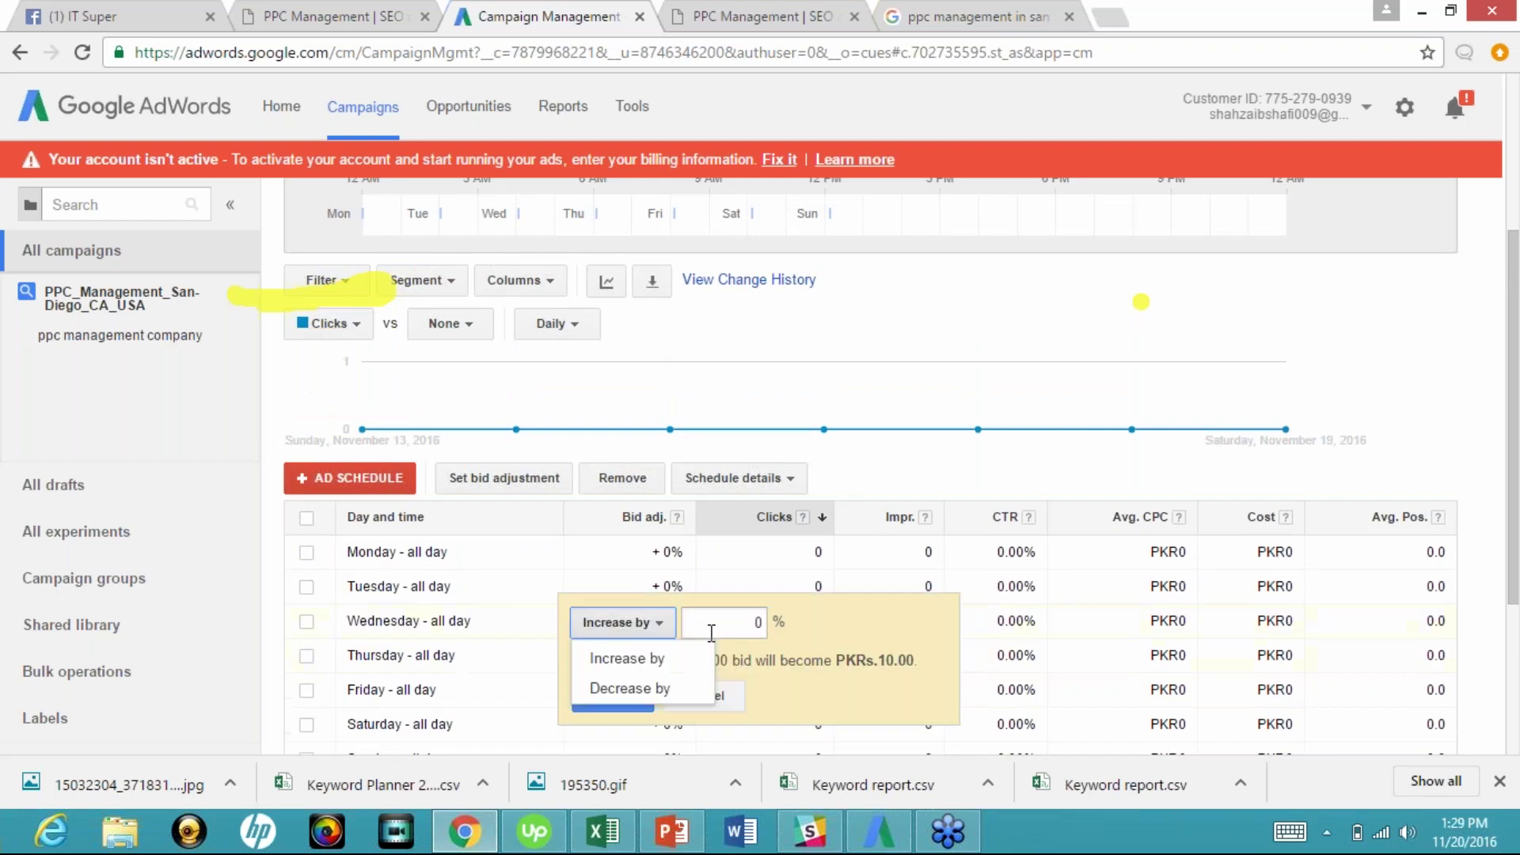
pyautogui.click(627, 659)
pyautogui.click(730, 622)
pyautogui.write('20')
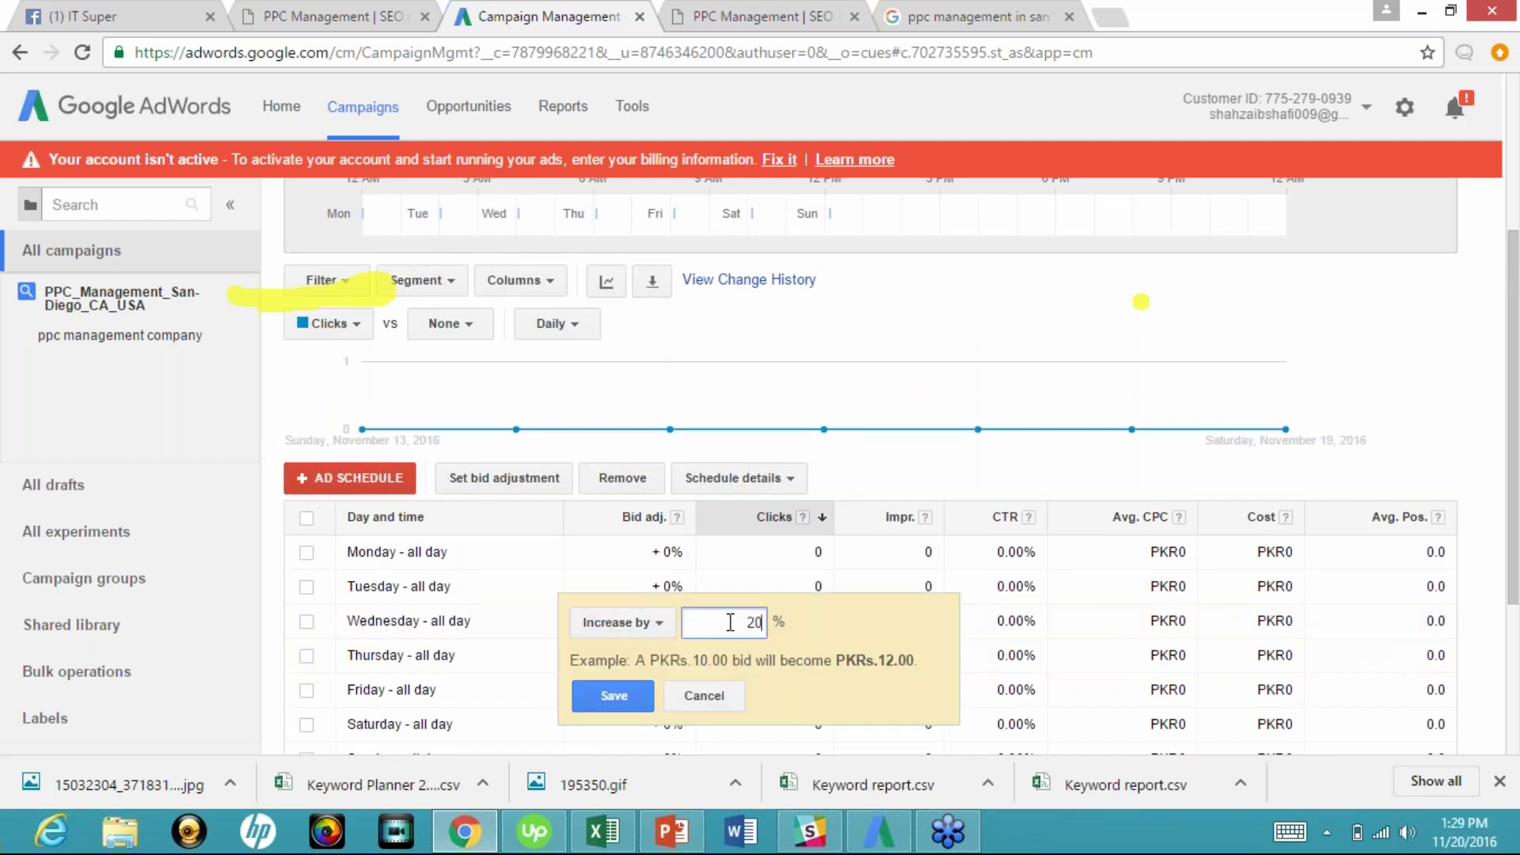
pyautogui.click(618, 703)
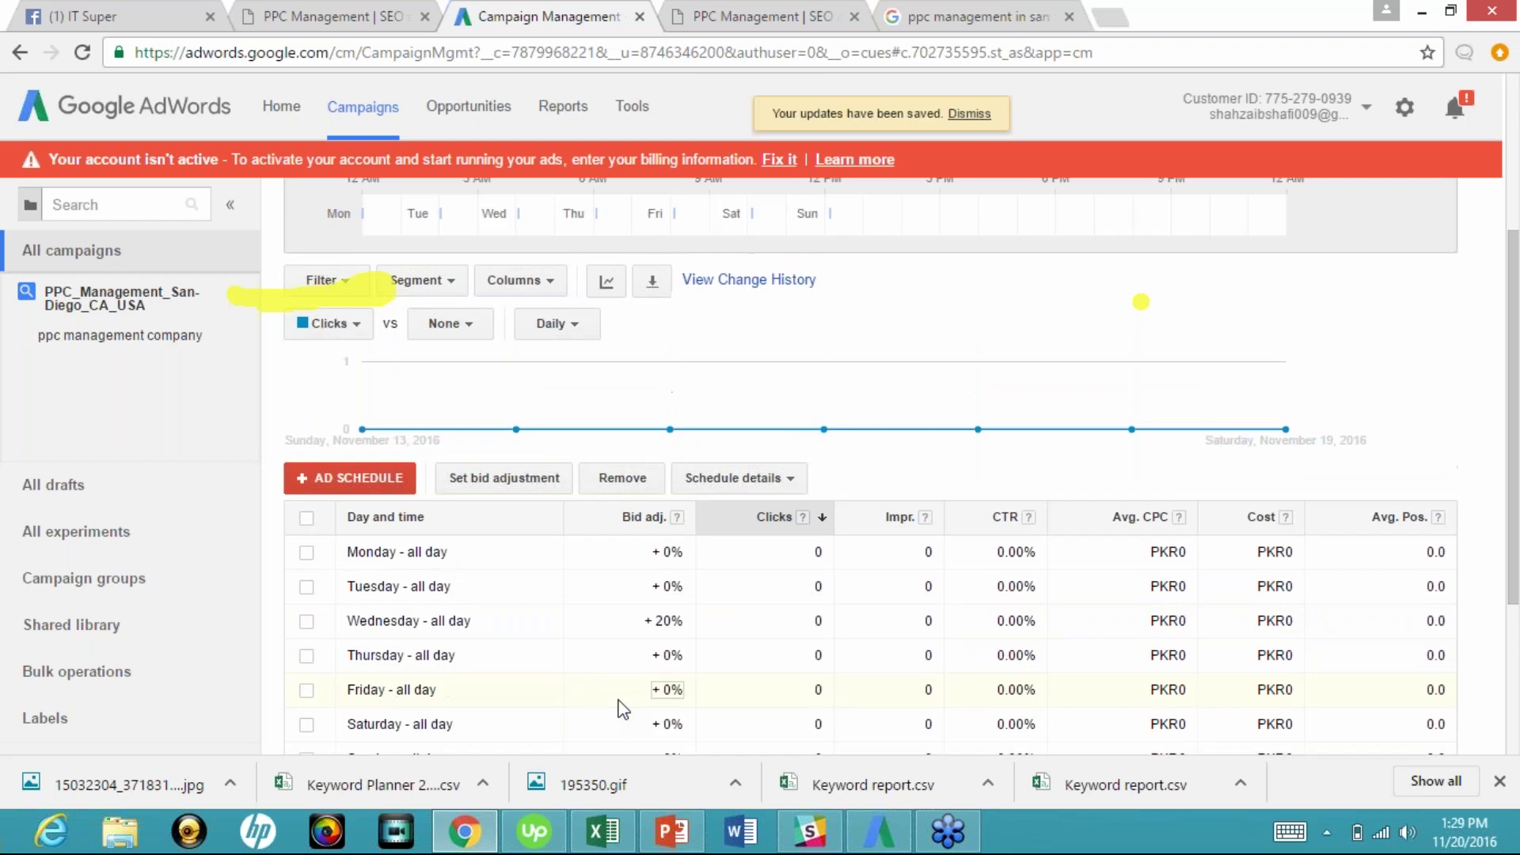
pyautogui.scroll(-1, 623, 708)
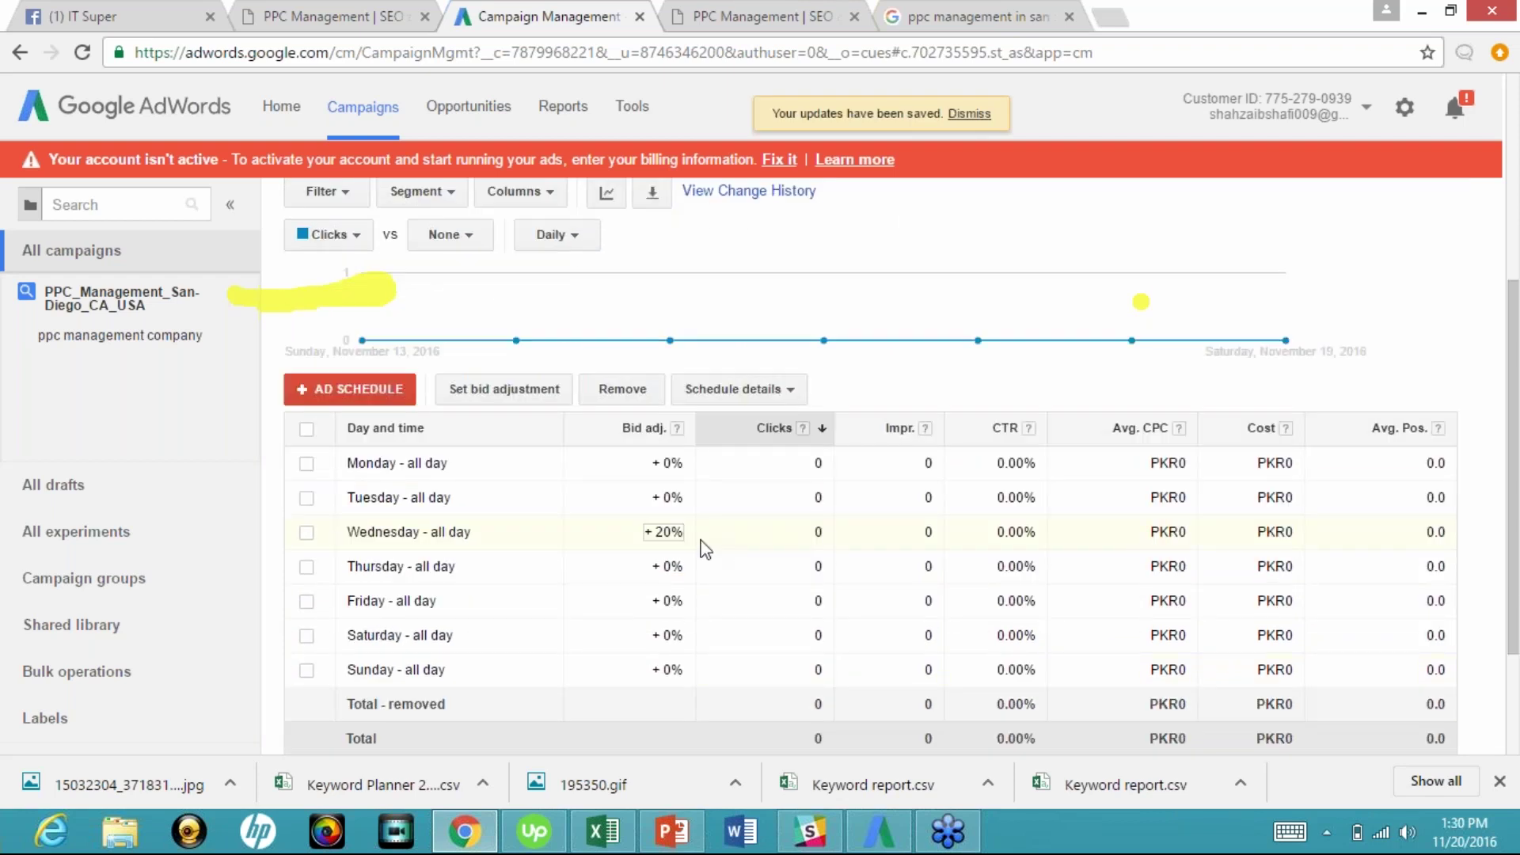
# Step: In the device settings, set the bid adjustment for Mobile devices with full browsers to increase by 20% and save it
pyautogui.scroll(3, 665, 546)
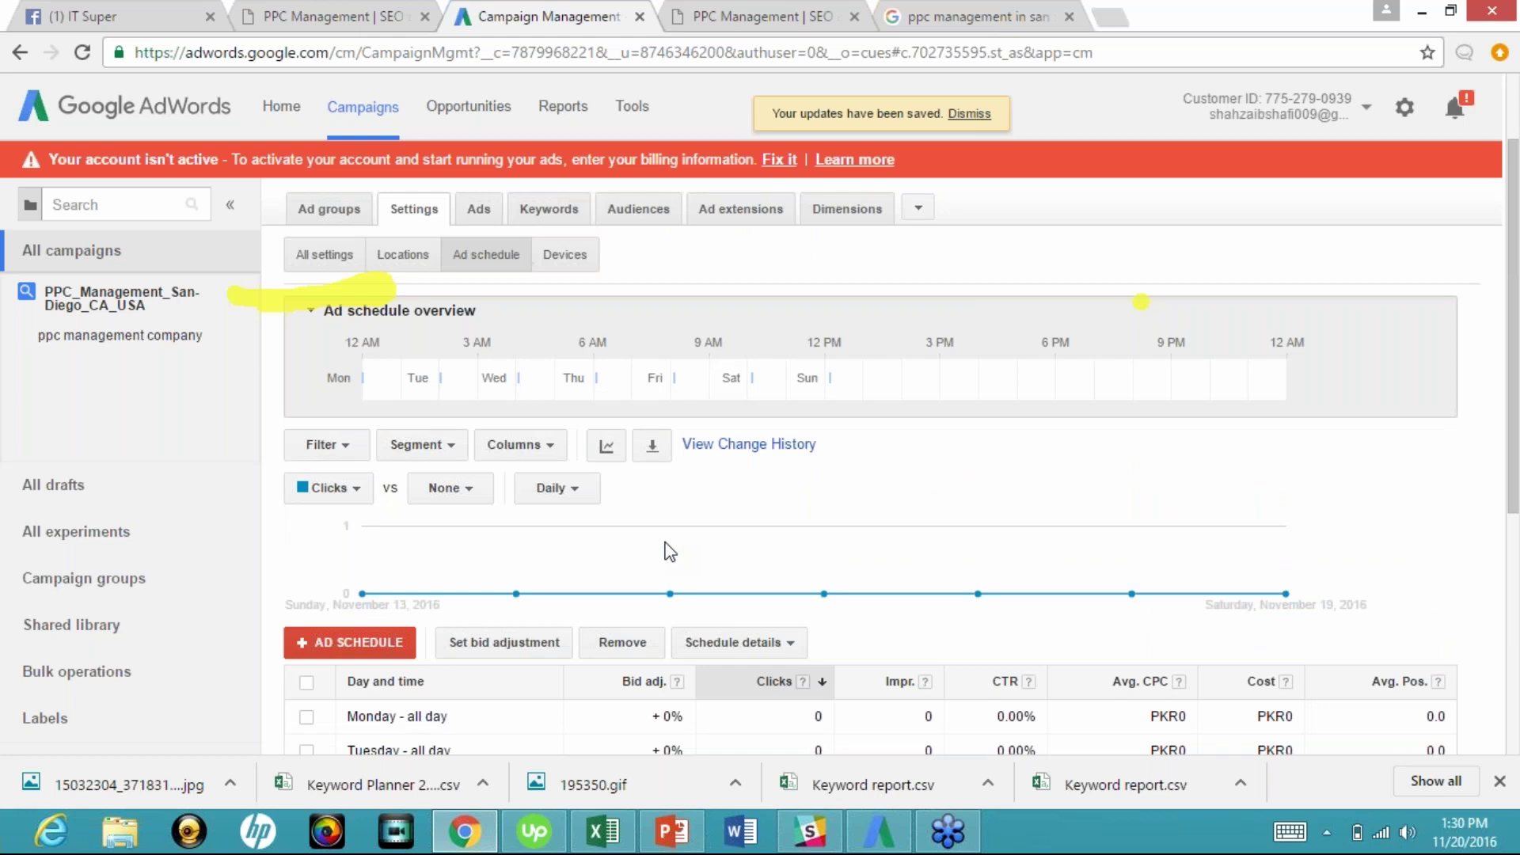
pyautogui.scroll(2, 563, 356)
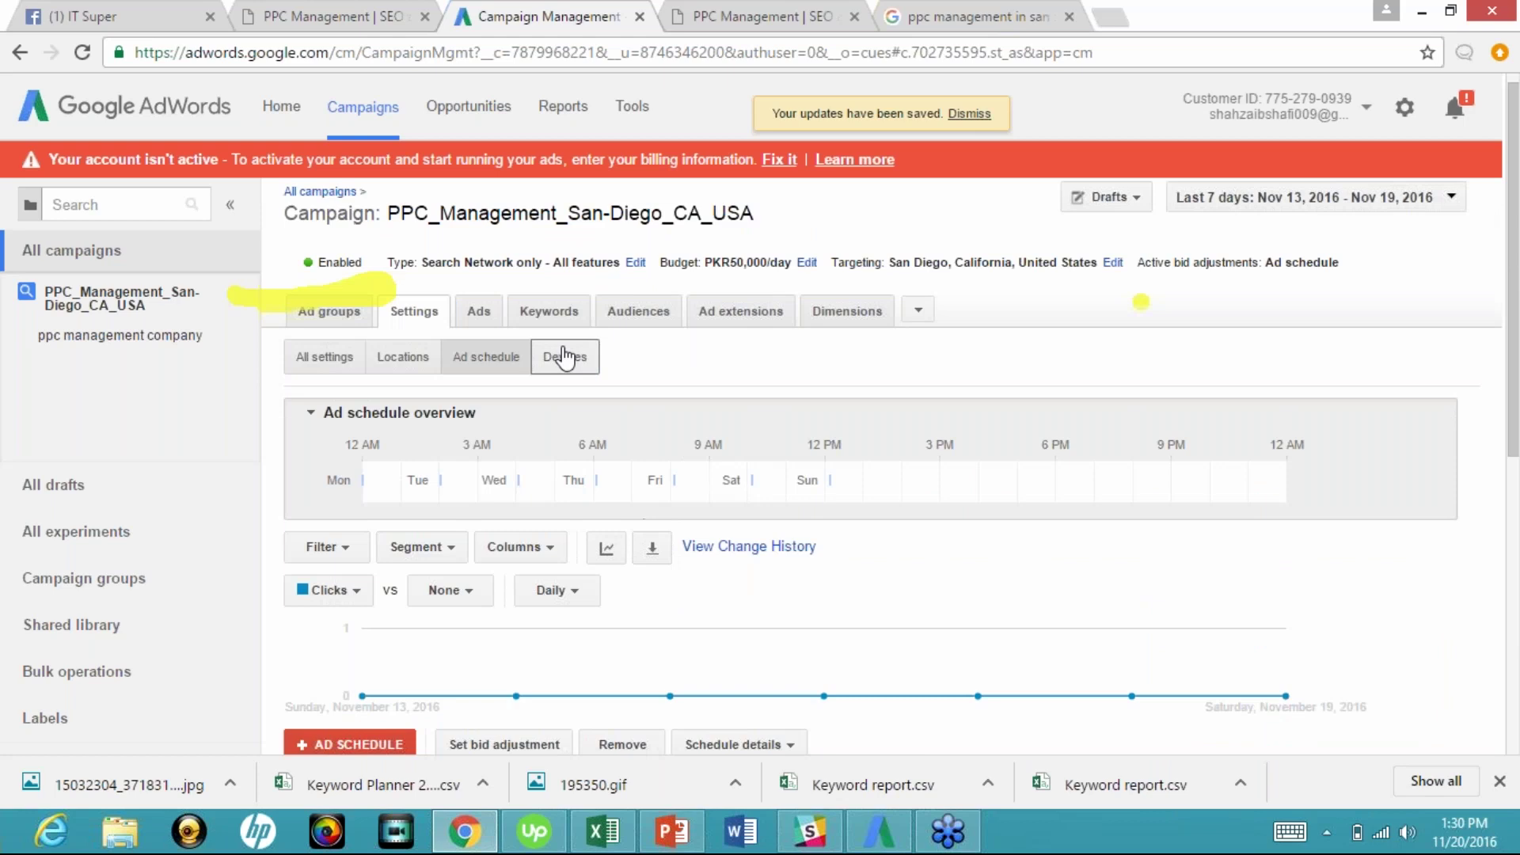
pyautogui.click(564, 357)
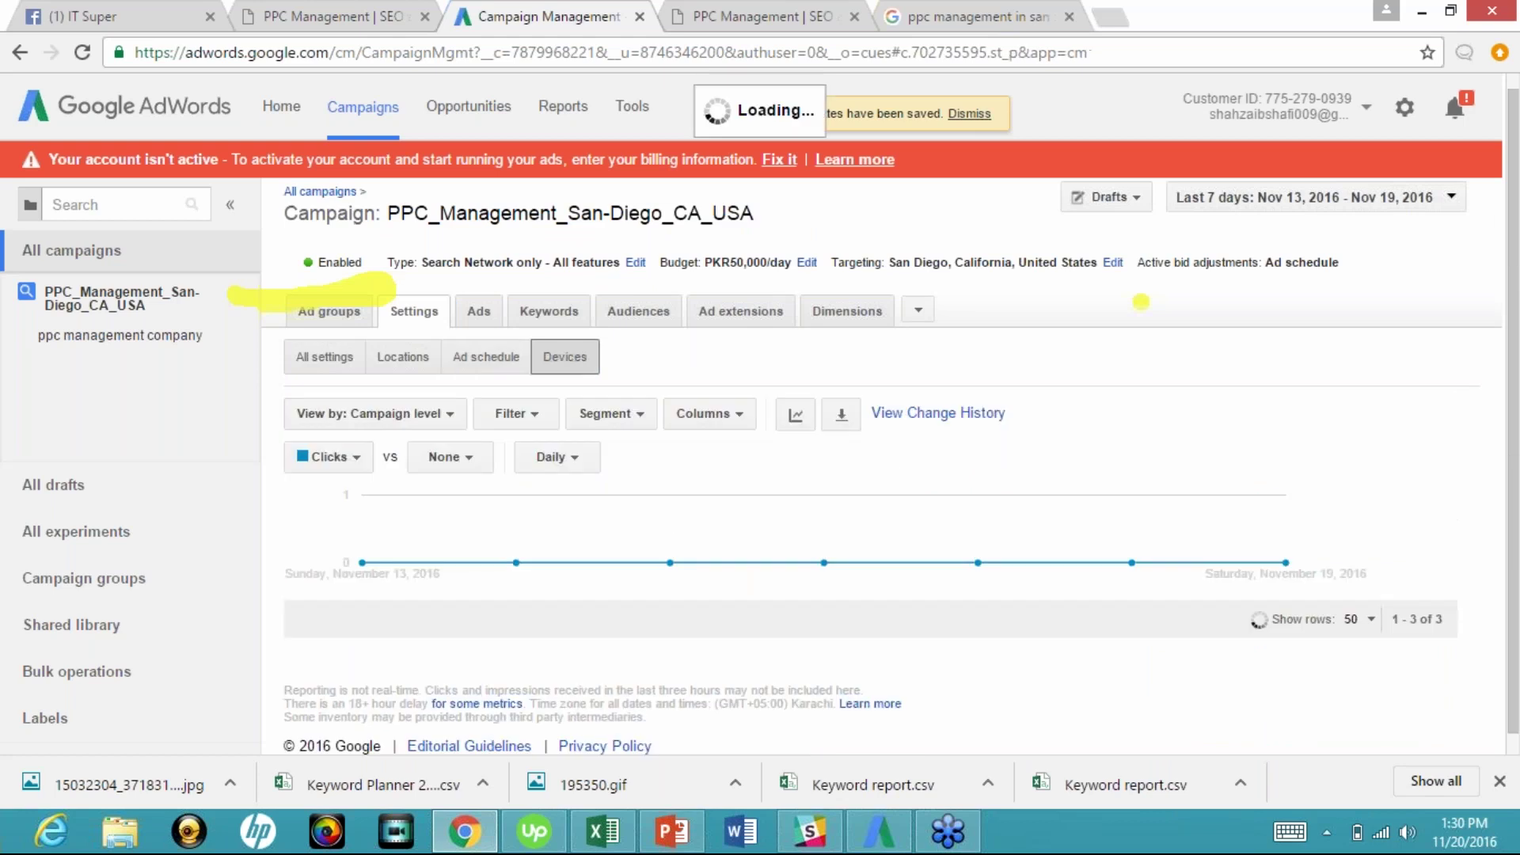
pyautogui.scroll(-2, 539, 396)
pyautogui.click(736, 558)
pyautogui.write('20')
pyautogui.click(708, 630)
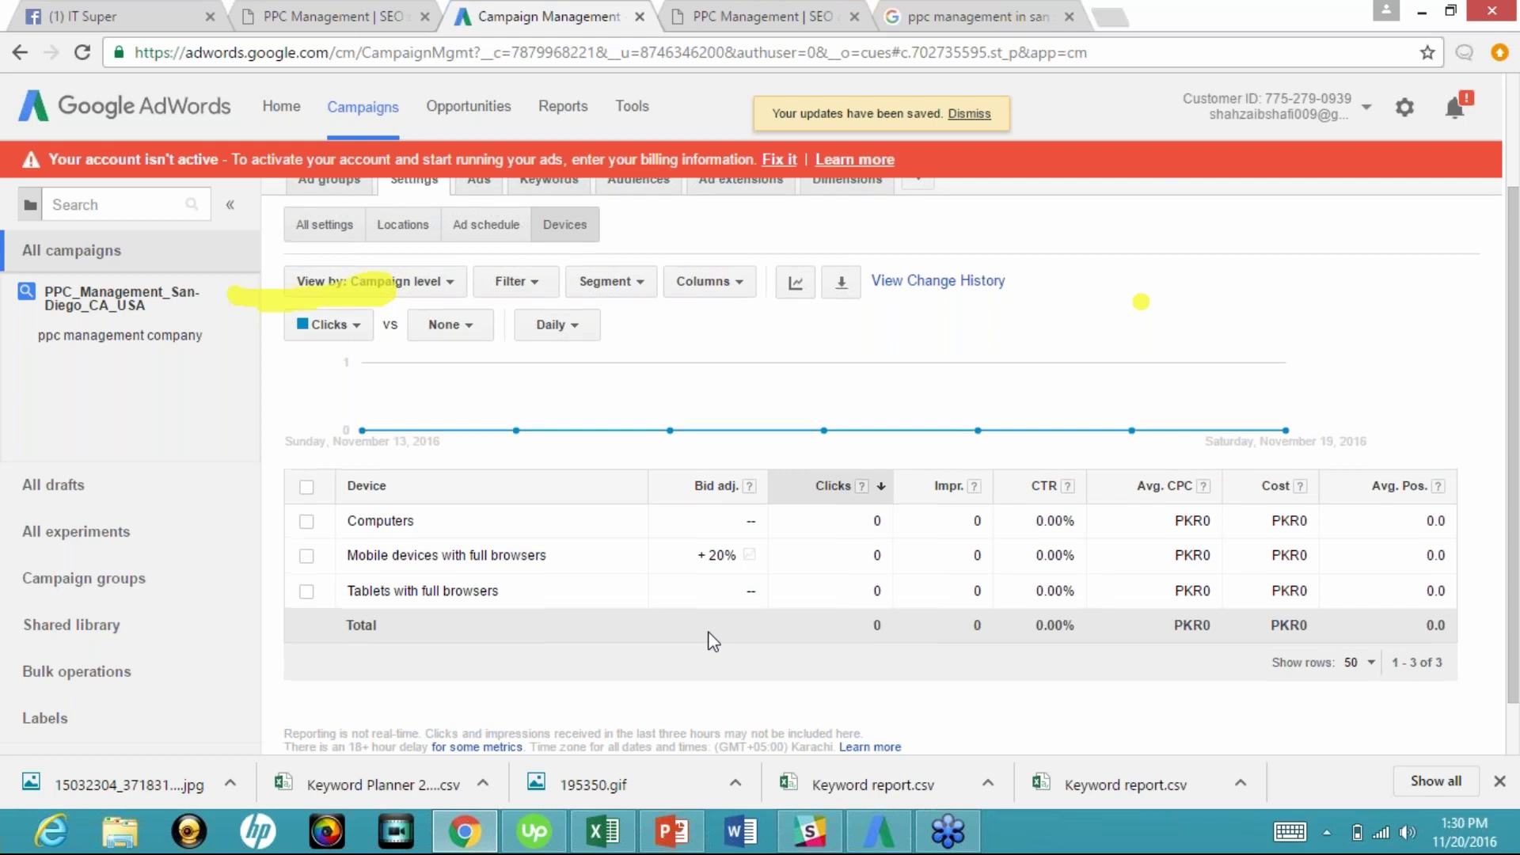
# Step: Open the campaign's location settings and check the bid adjustment options for San Diego without saving a change
pyautogui.scroll(1, 713, 641)
pyautogui.scroll(2, 712, 640)
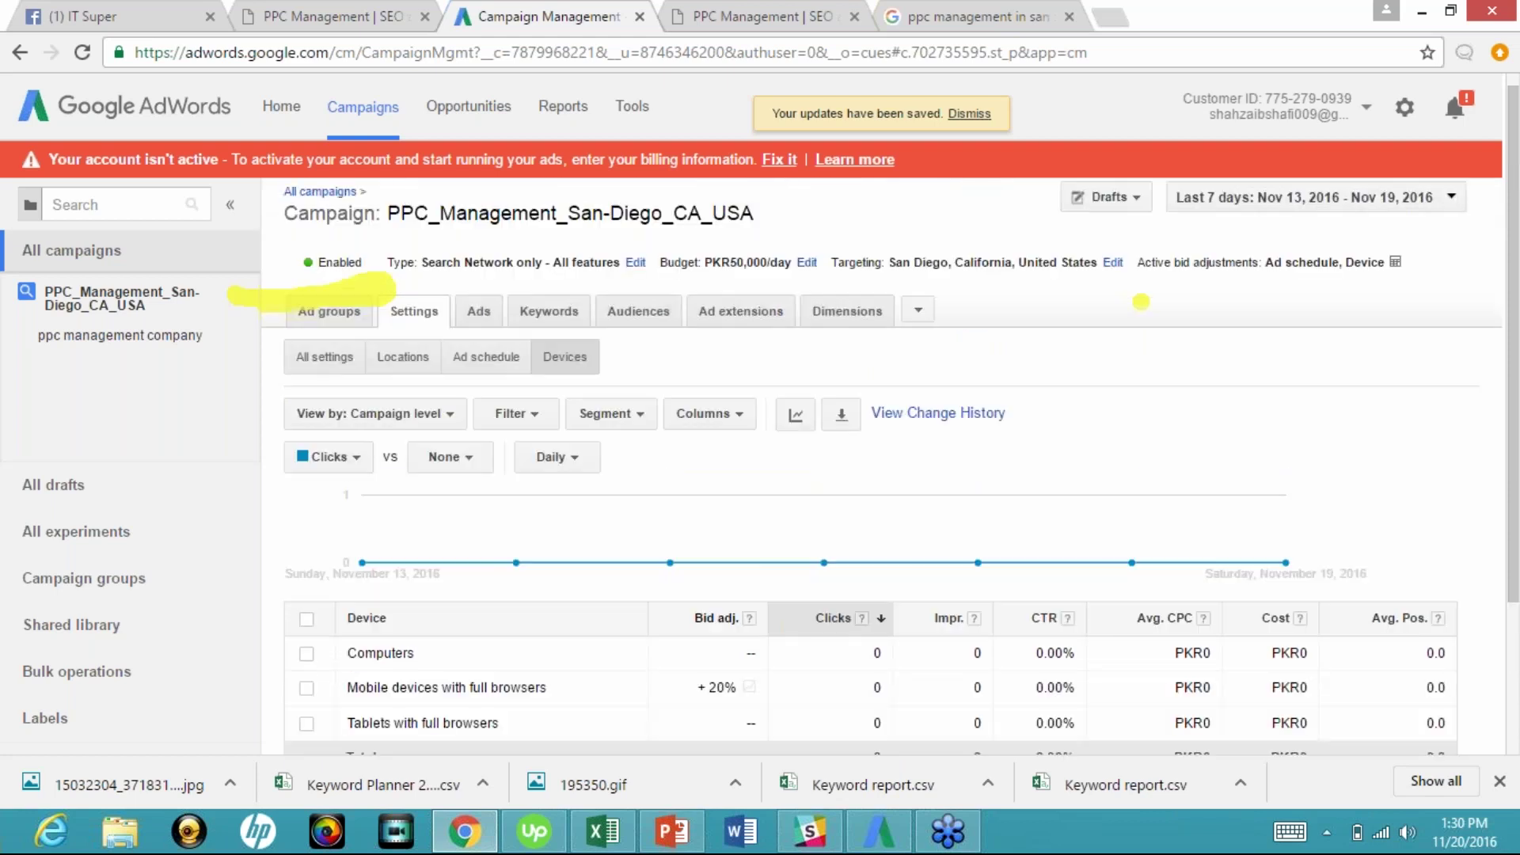
pyautogui.scroll(1, 713, 640)
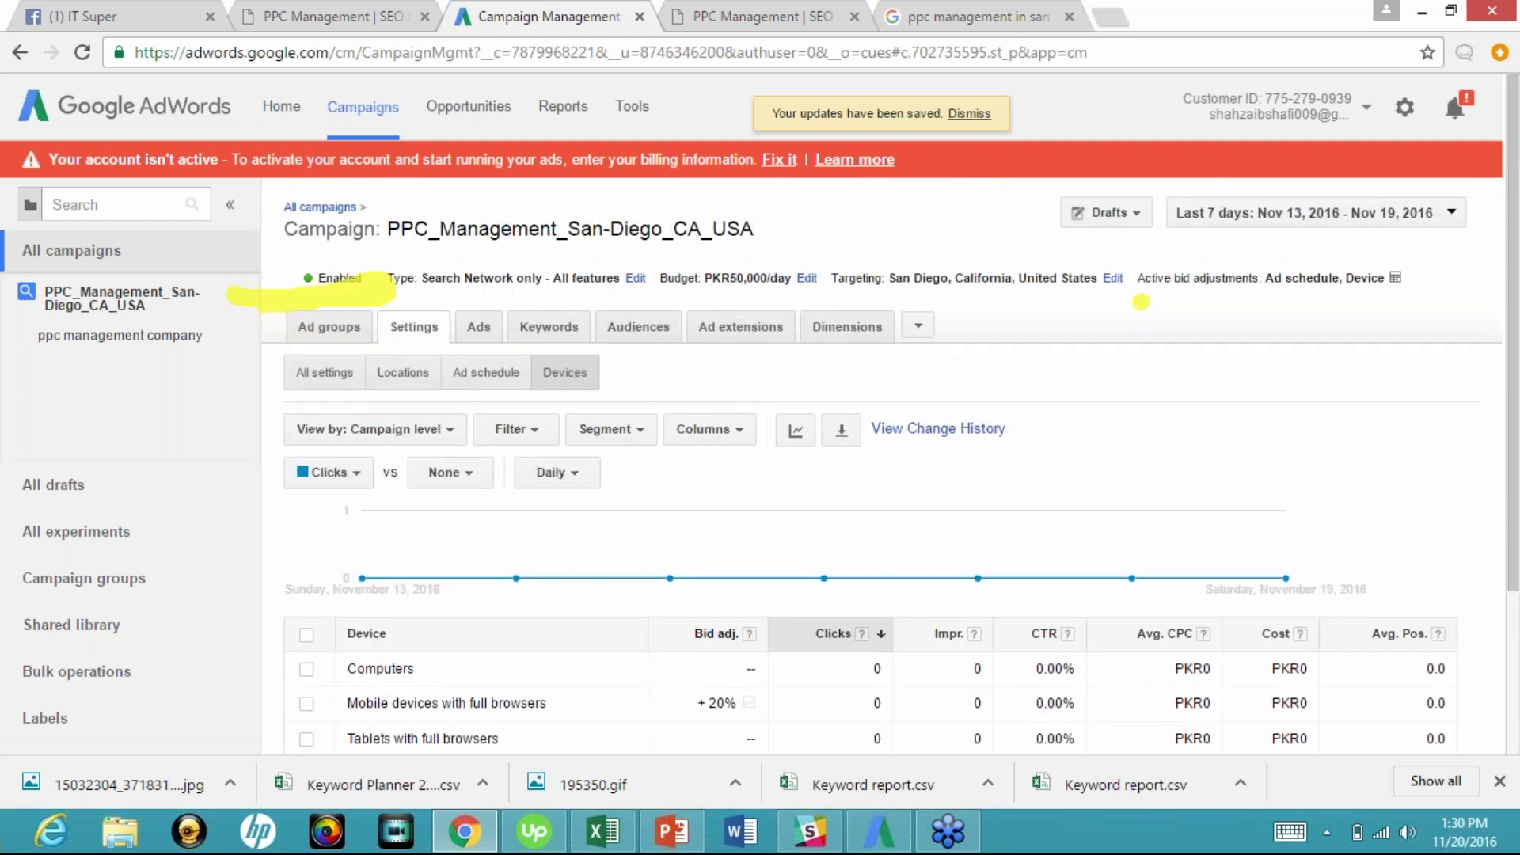
pyautogui.click(404, 376)
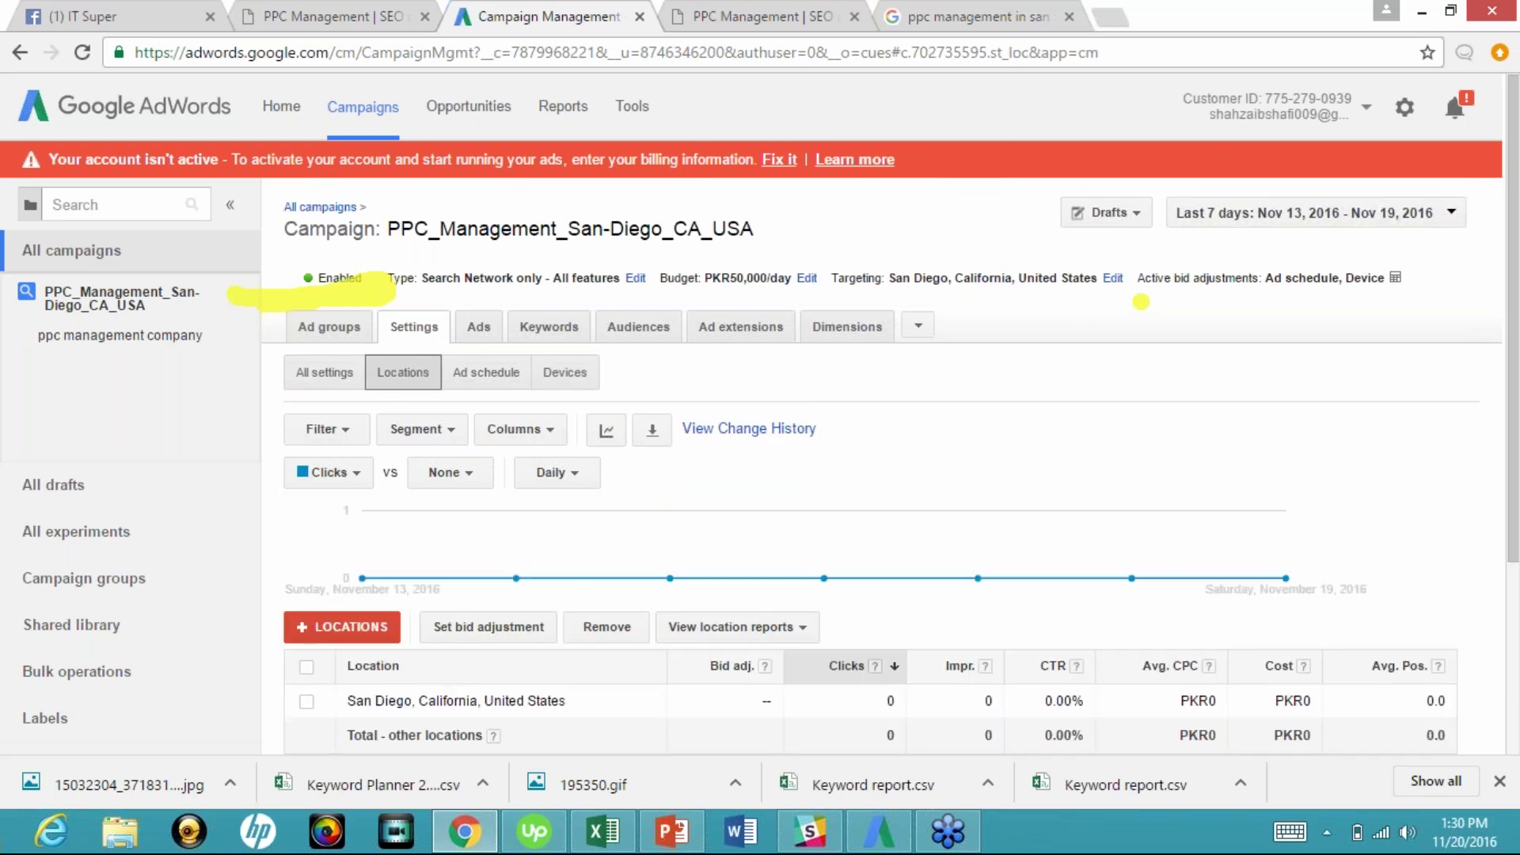
pyautogui.scroll(-1, 1141, 302)
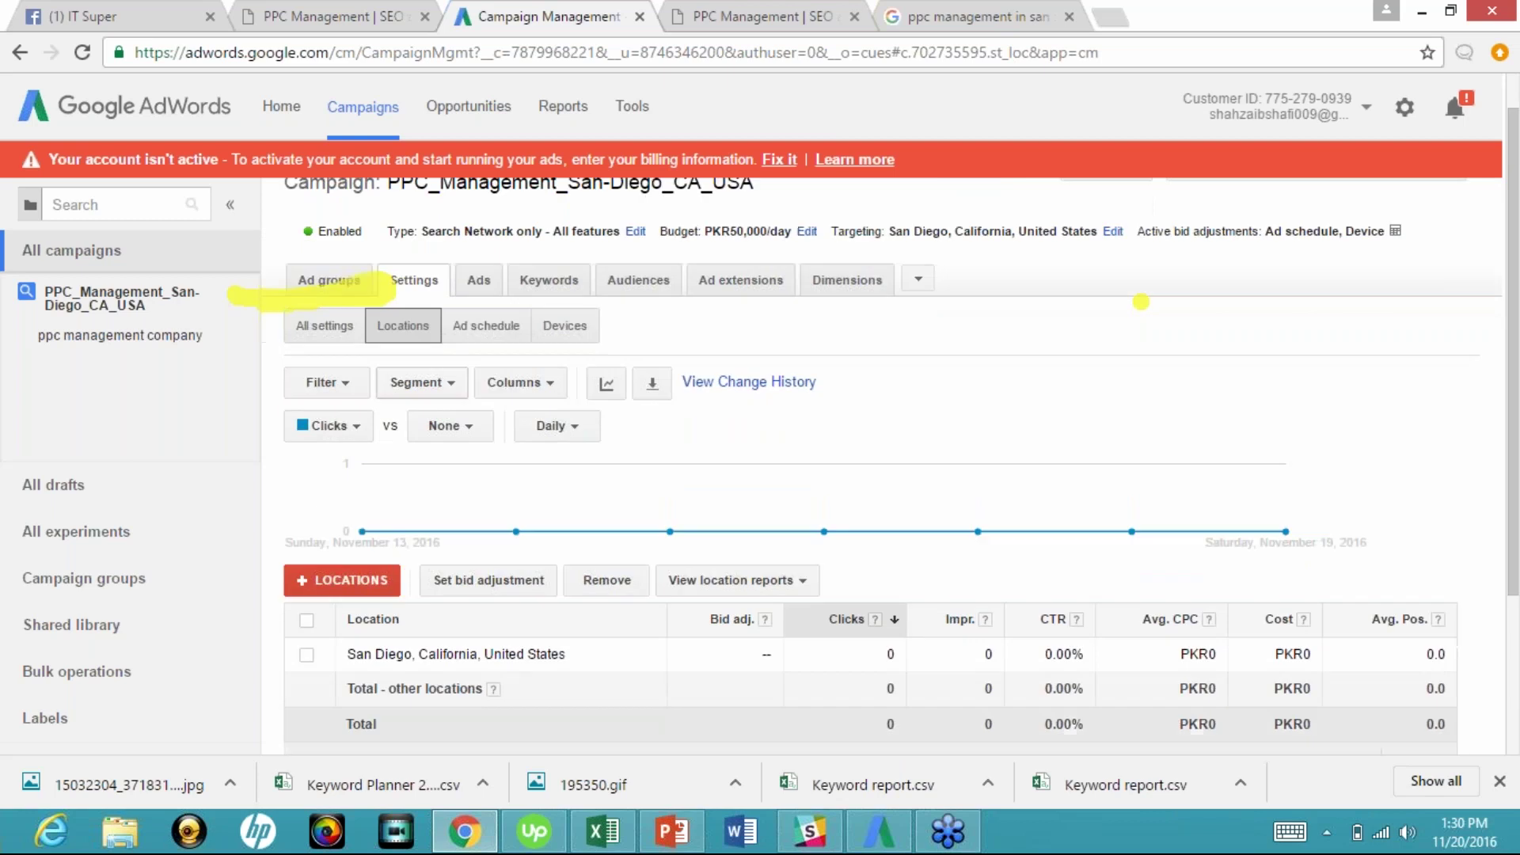
pyautogui.scroll(-1, 871, 475)
pyautogui.click(767, 611)
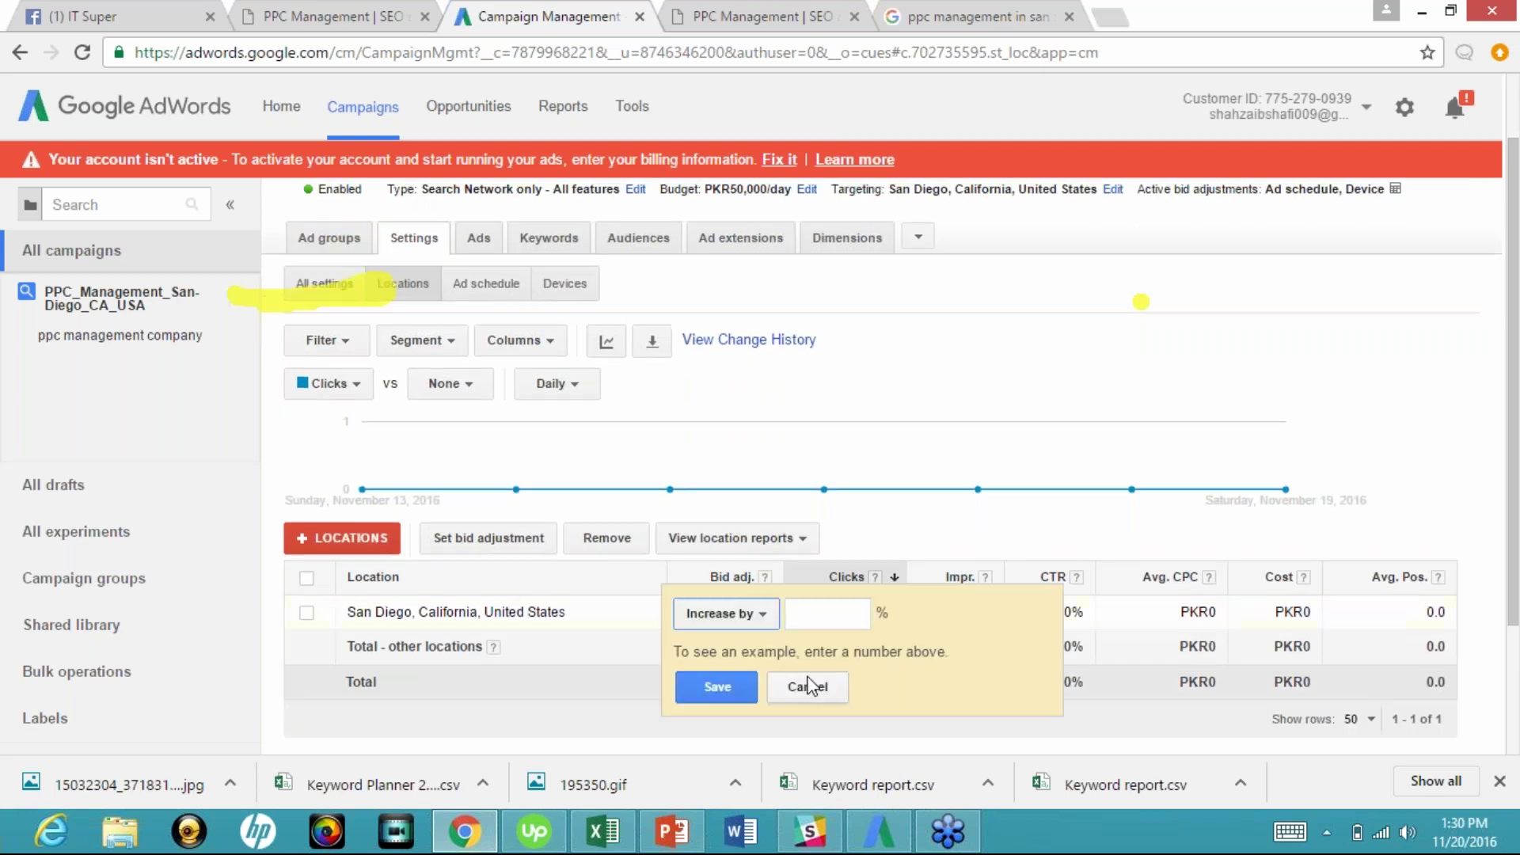
pyautogui.click(807, 688)
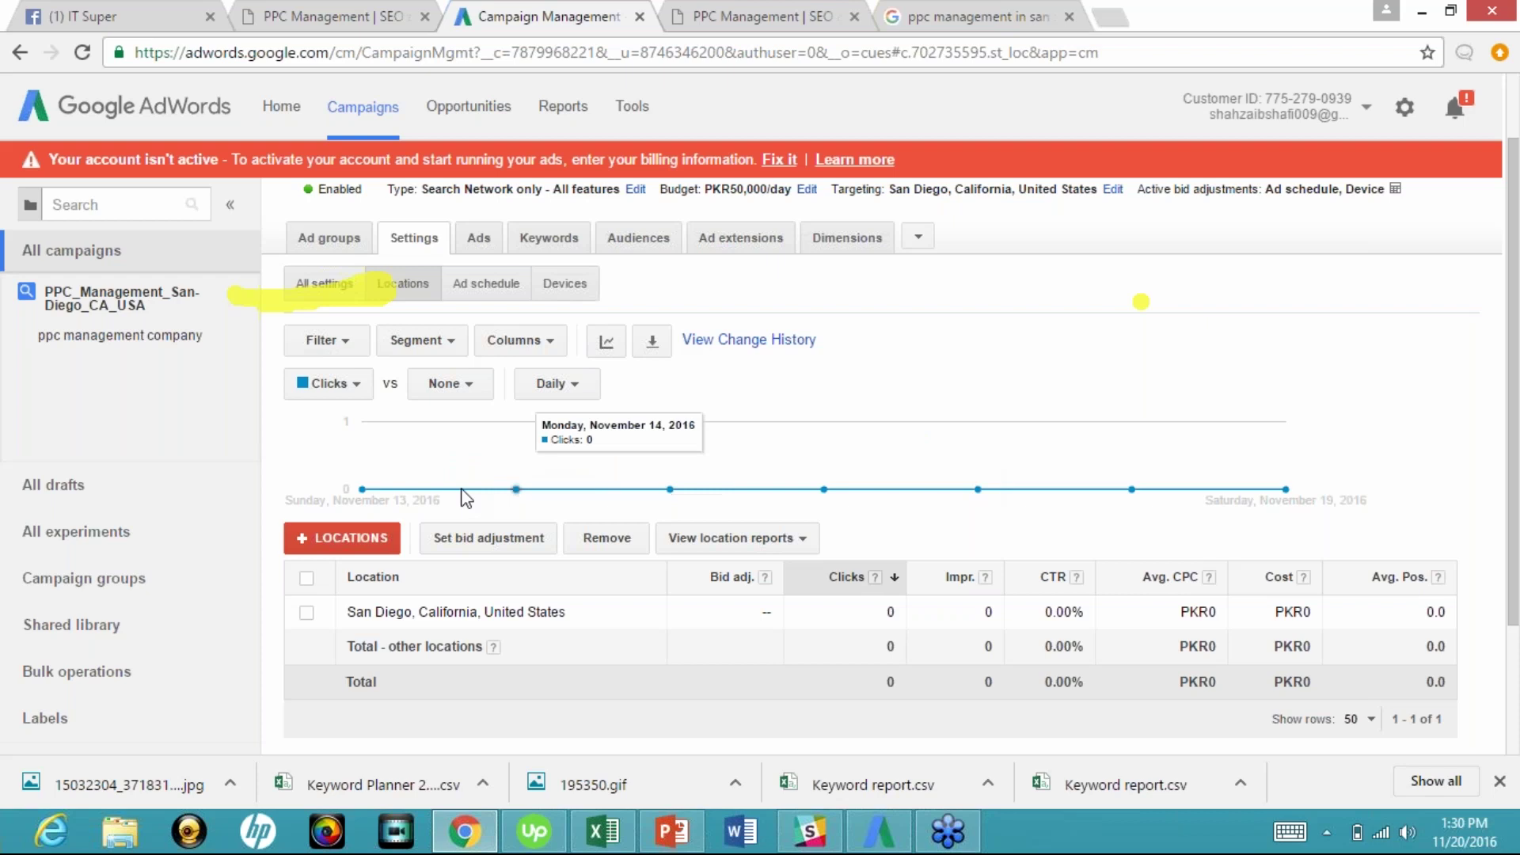
# Step: Add the city Los Angeles, California, United States to the campaign's targeted locations and save
pyautogui.click(359, 538)
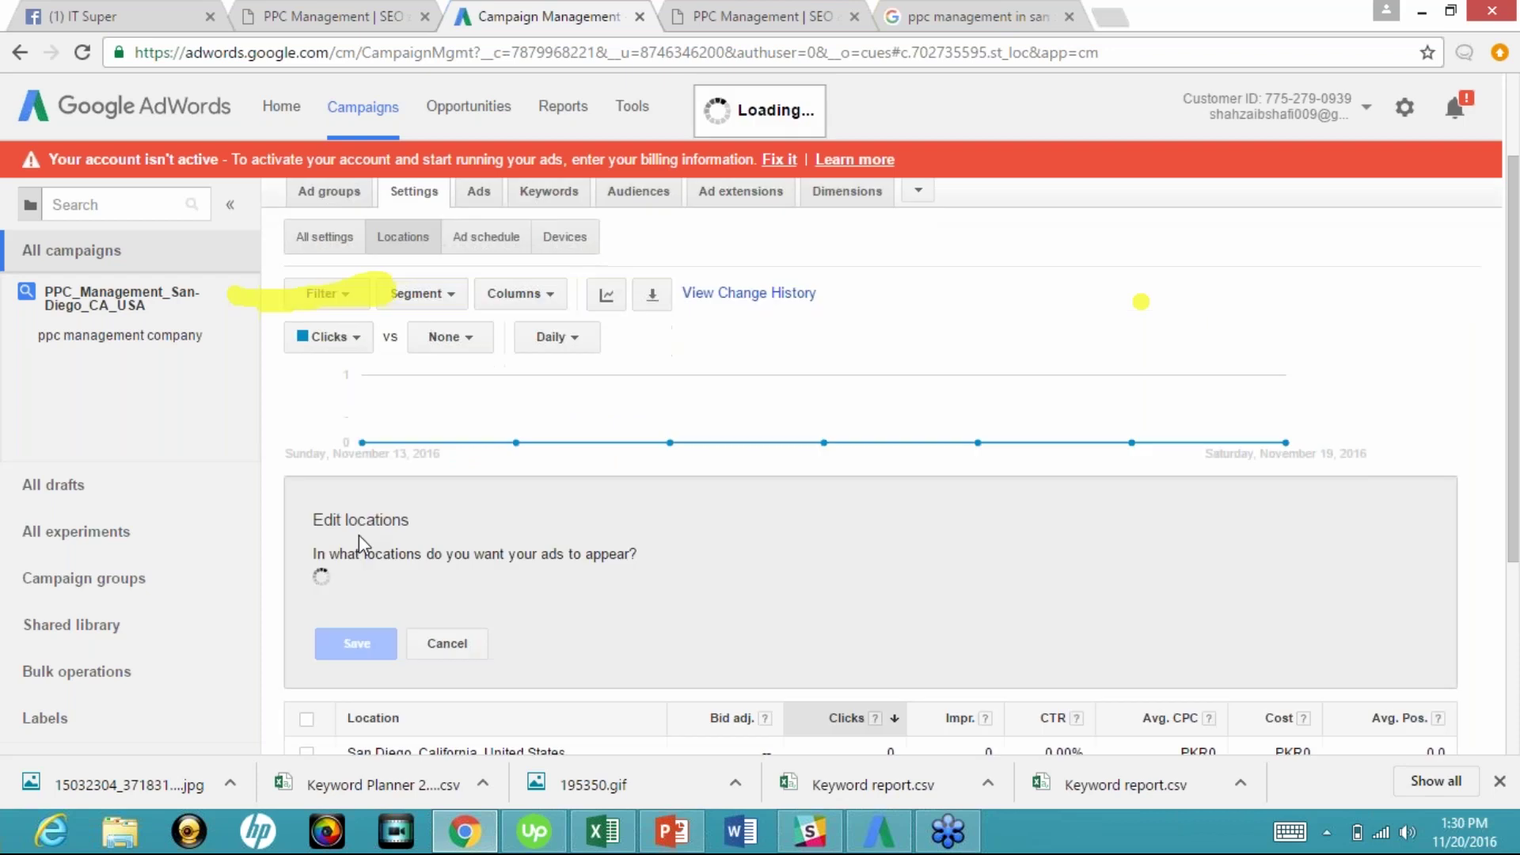
pyautogui.click(477, 658)
pyautogui.write('l')
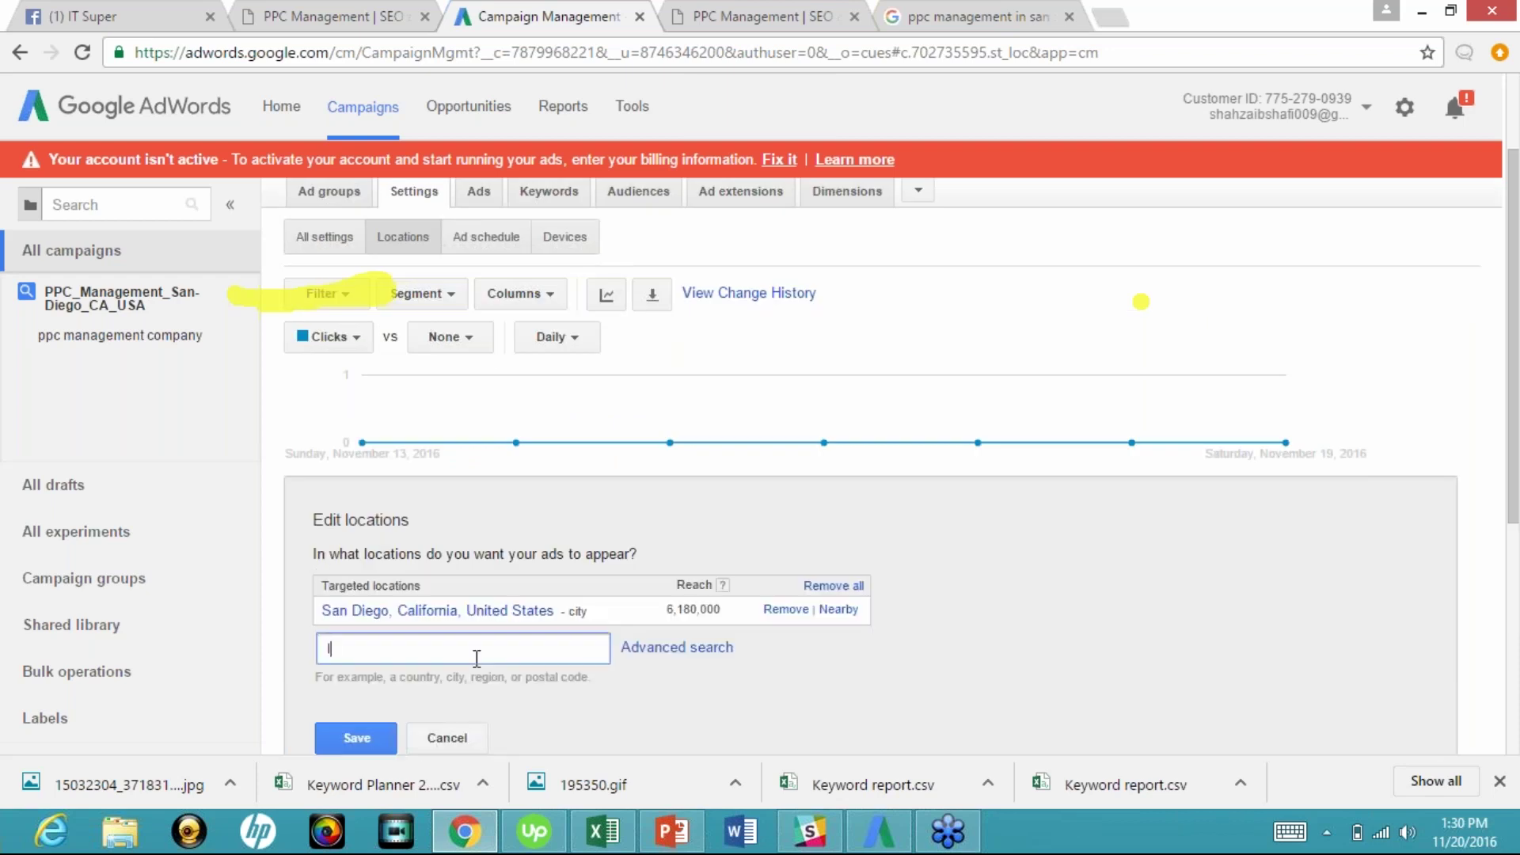
pyautogui.write('os ange')
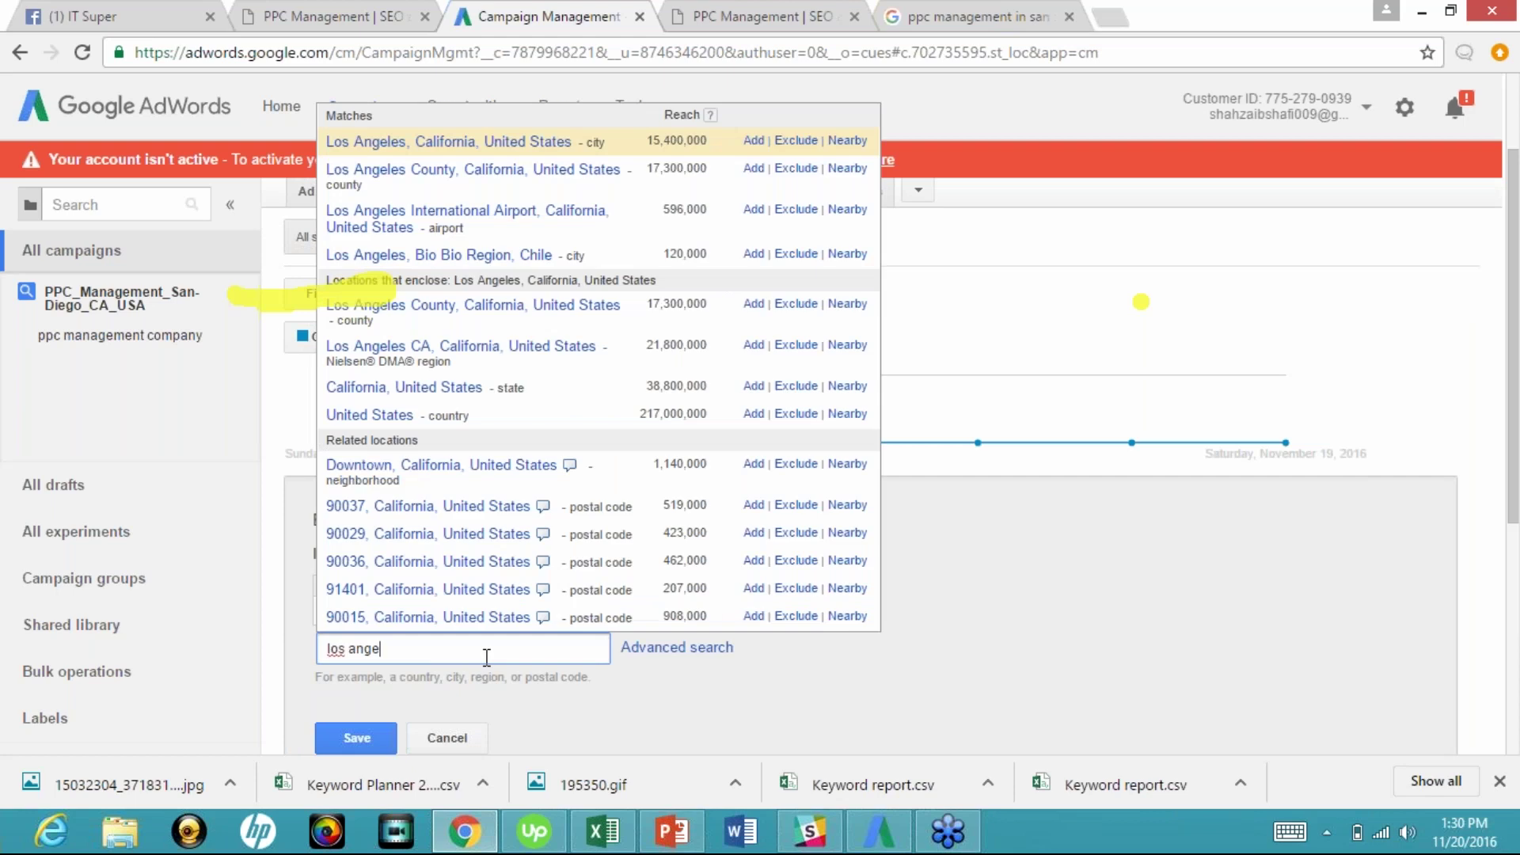
pyautogui.click(753, 143)
pyautogui.scroll(-1, 952, 635)
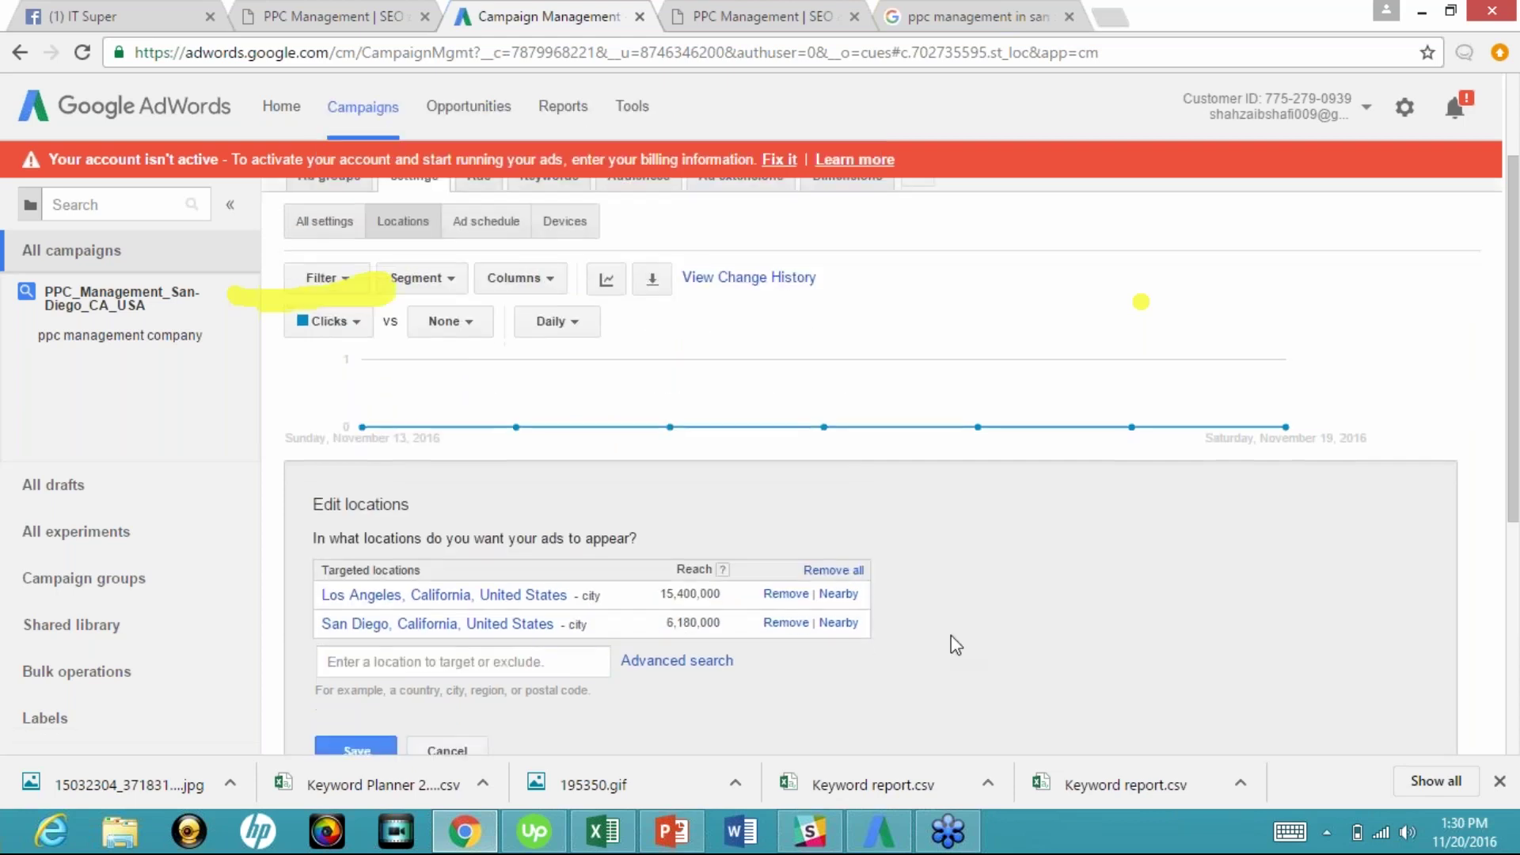
pyautogui.scroll(-1, 956, 643)
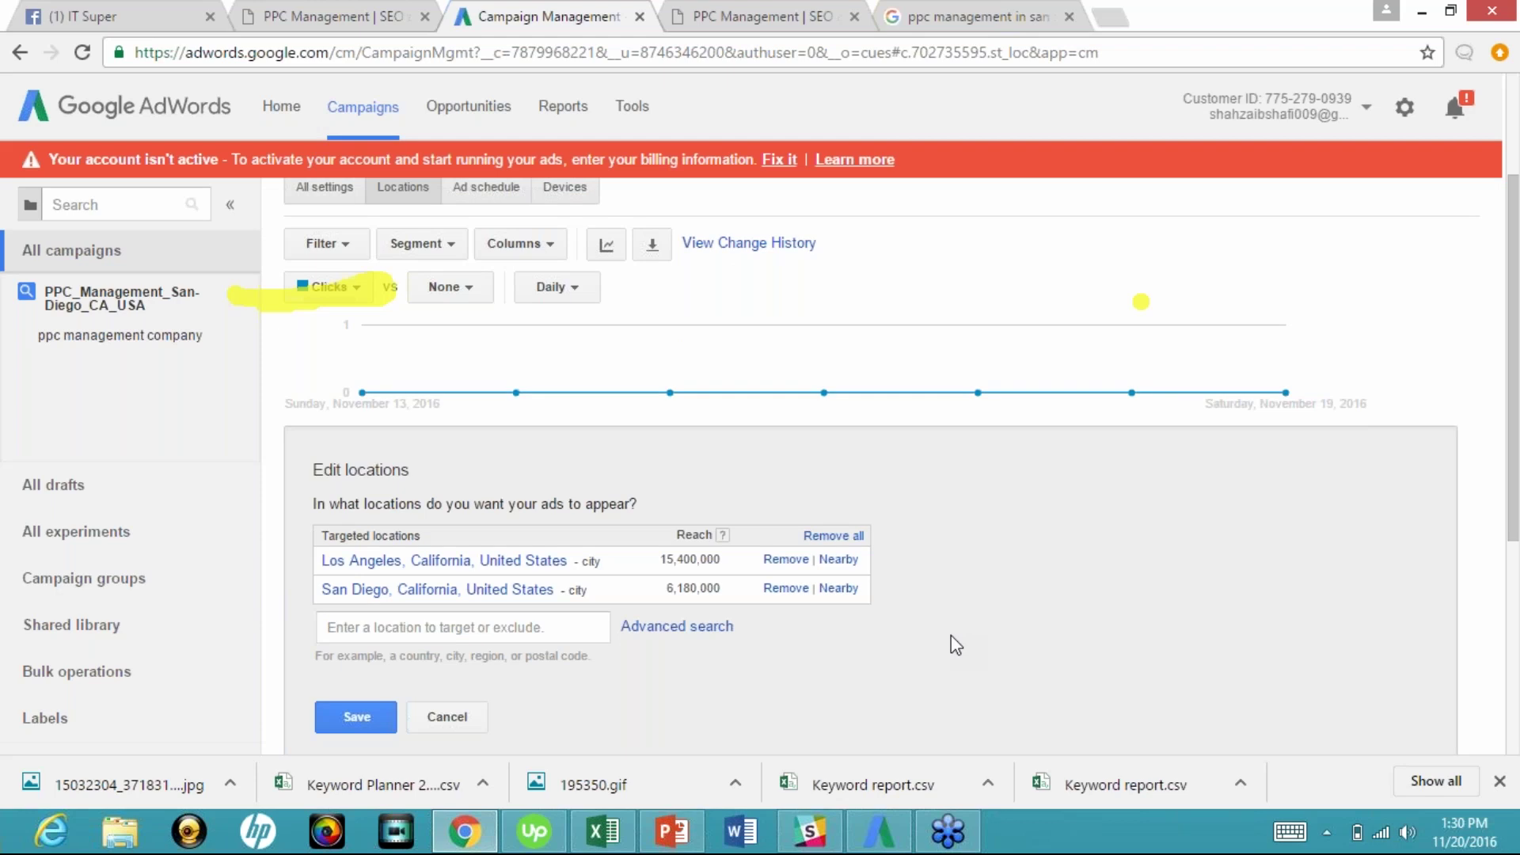
pyautogui.scroll(-3, 952, 635)
pyautogui.click(384, 590)
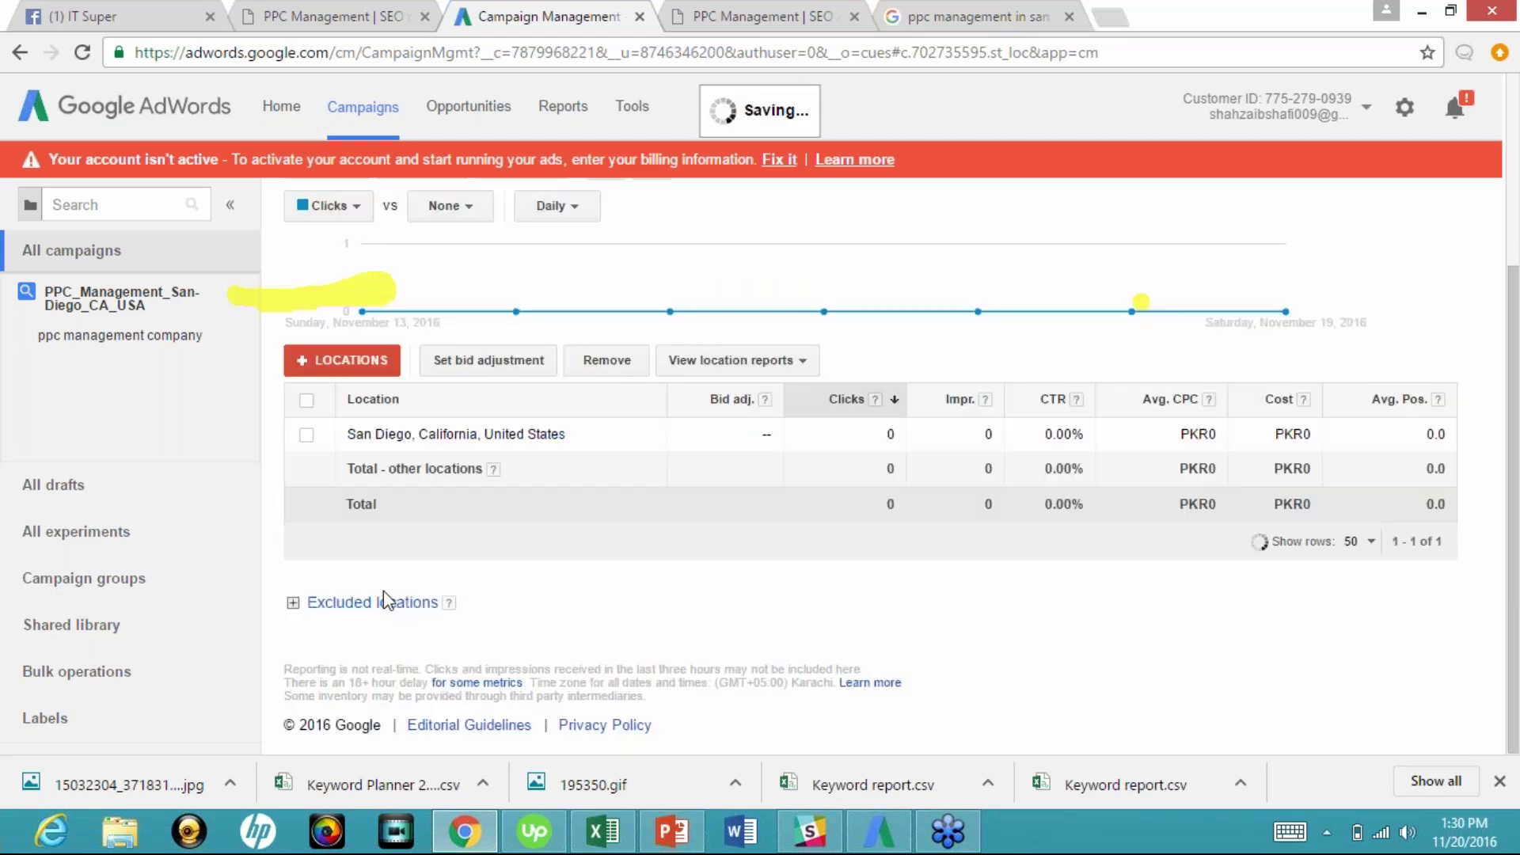
# Step: Set the bid adjustment for the Los Angeles location to increase by 20% and save it
pyautogui.click(772, 448)
pyautogui.click(821, 452)
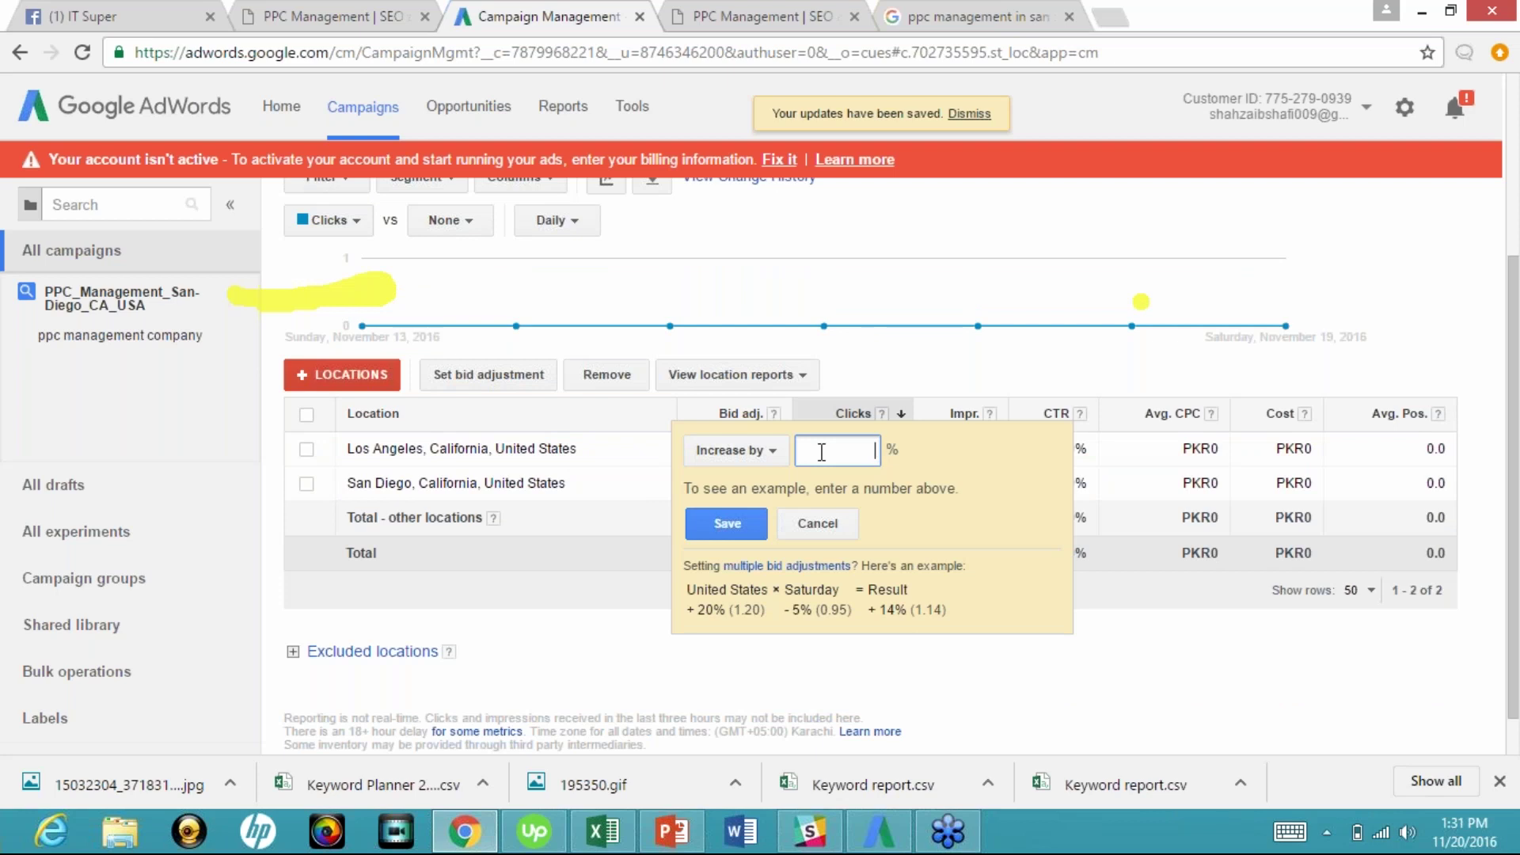
pyautogui.write('20')
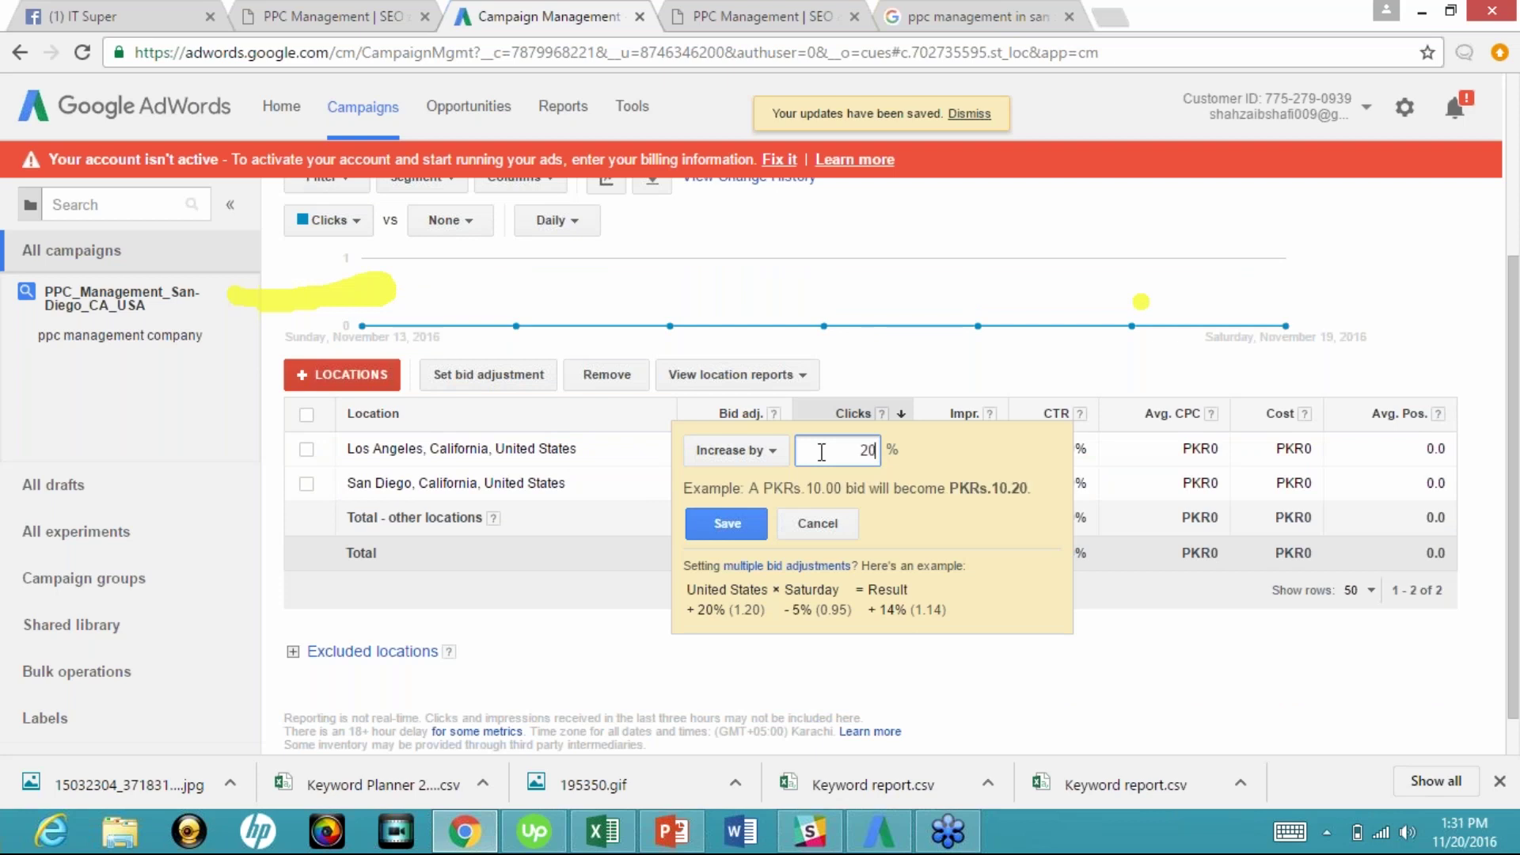
pyautogui.click(707, 531)
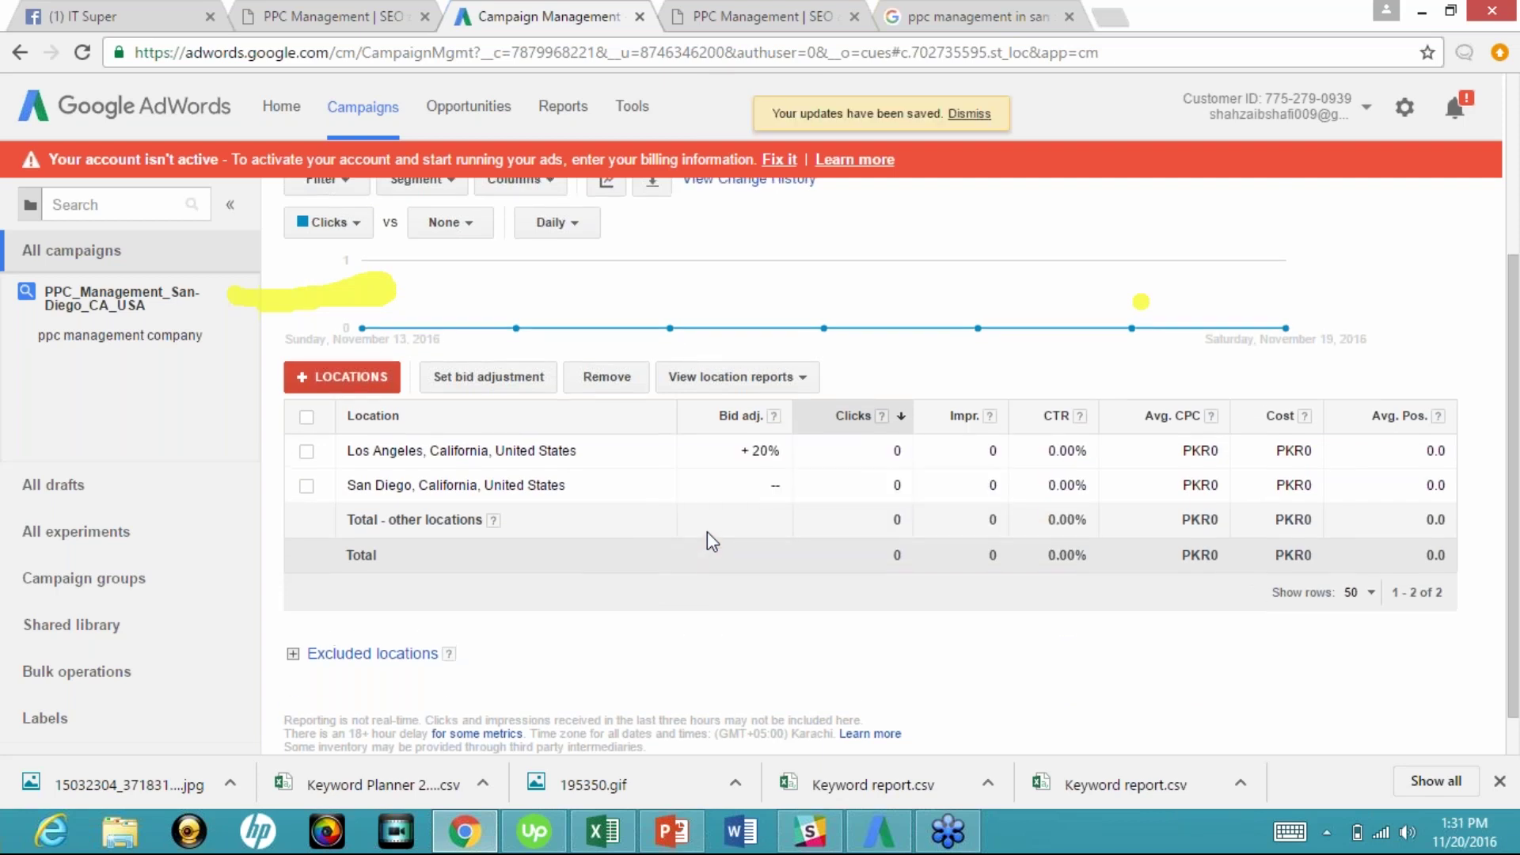
pyautogui.scroll(1, 706, 530)
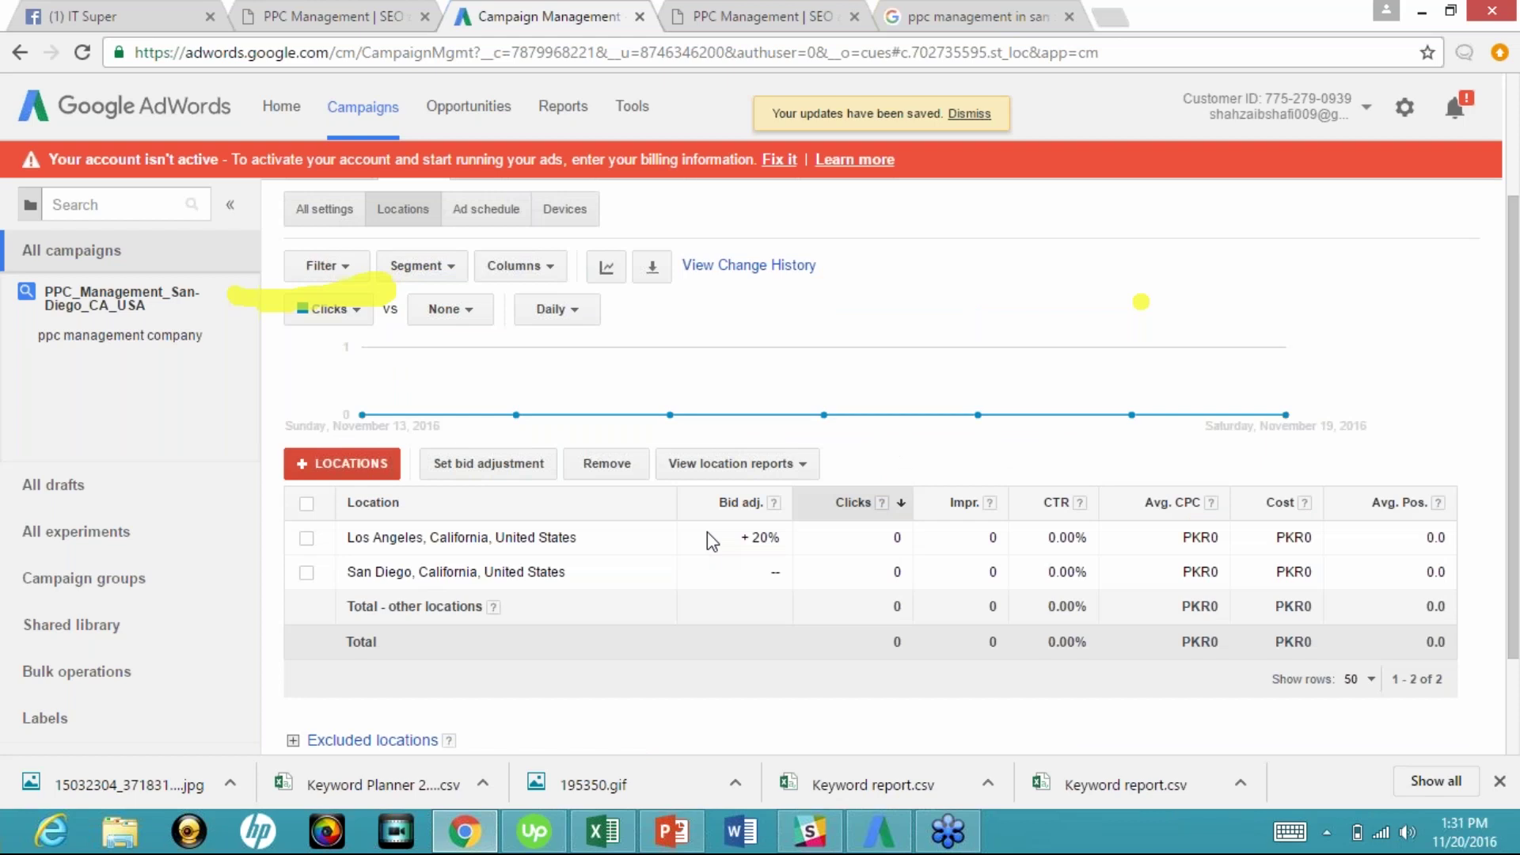
pyautogui.scroll(2, 707, 532)
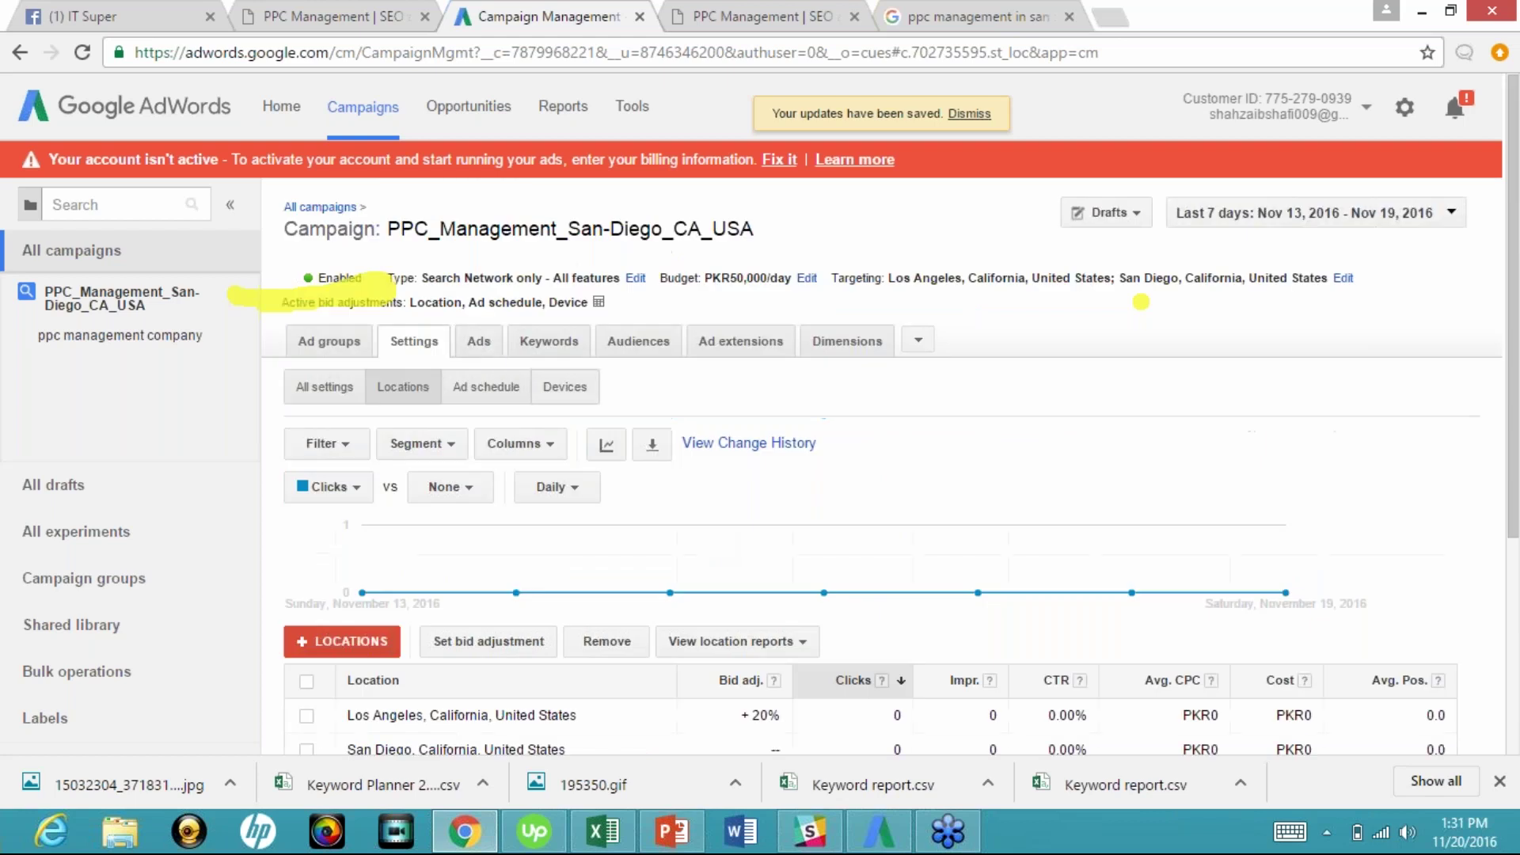
# Step: Review the campaign's ads table, including the ad's approval status and its performance columns through average position
pyautogui.click(479, 342)
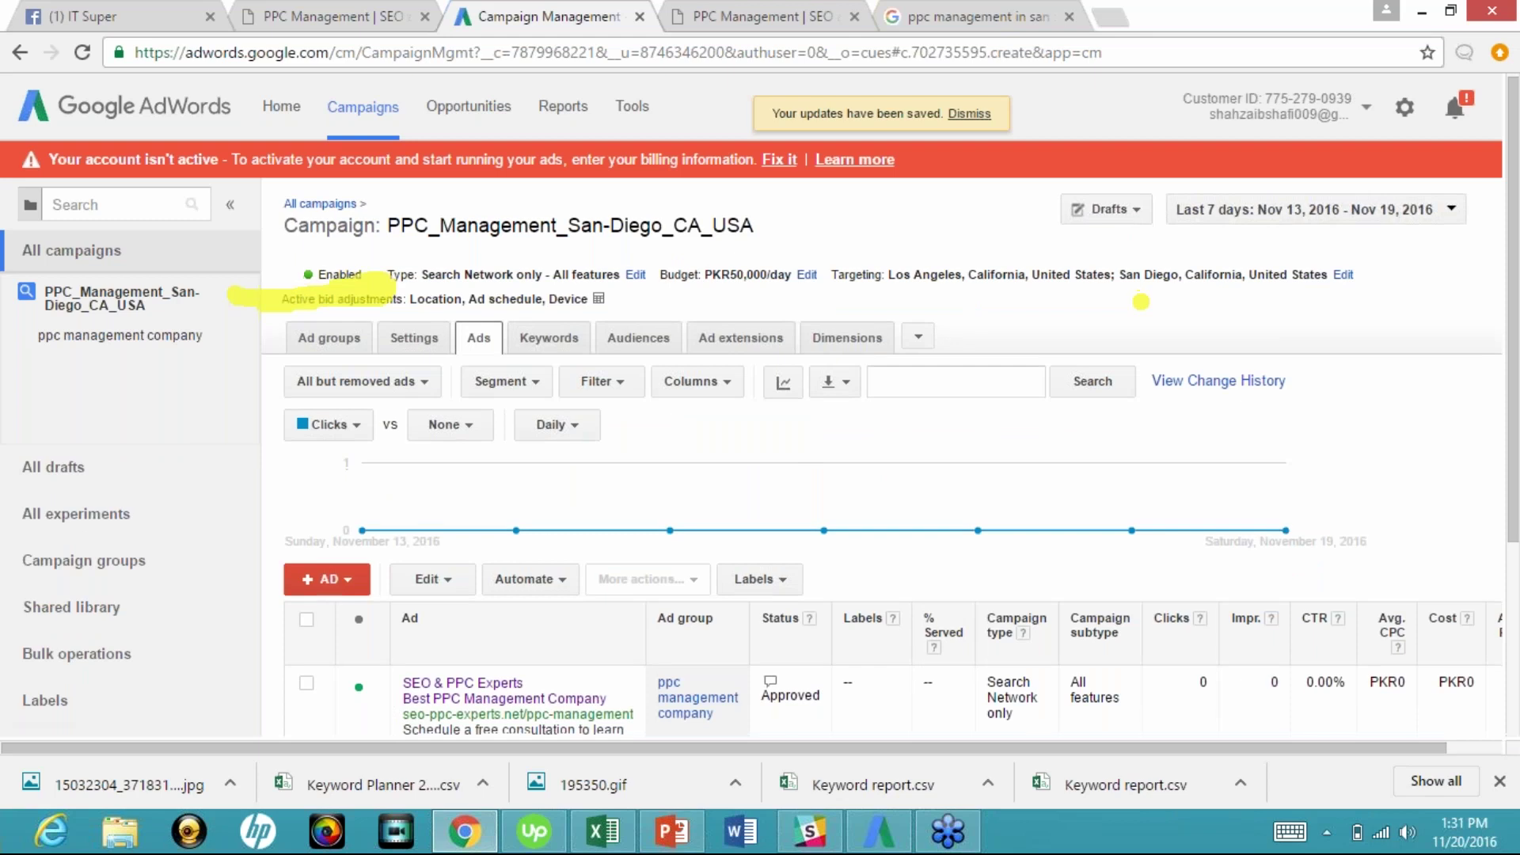
pyautogui.scroll(-3, 1141, 302)
pyautogui.scroll(1, 1141, 302)
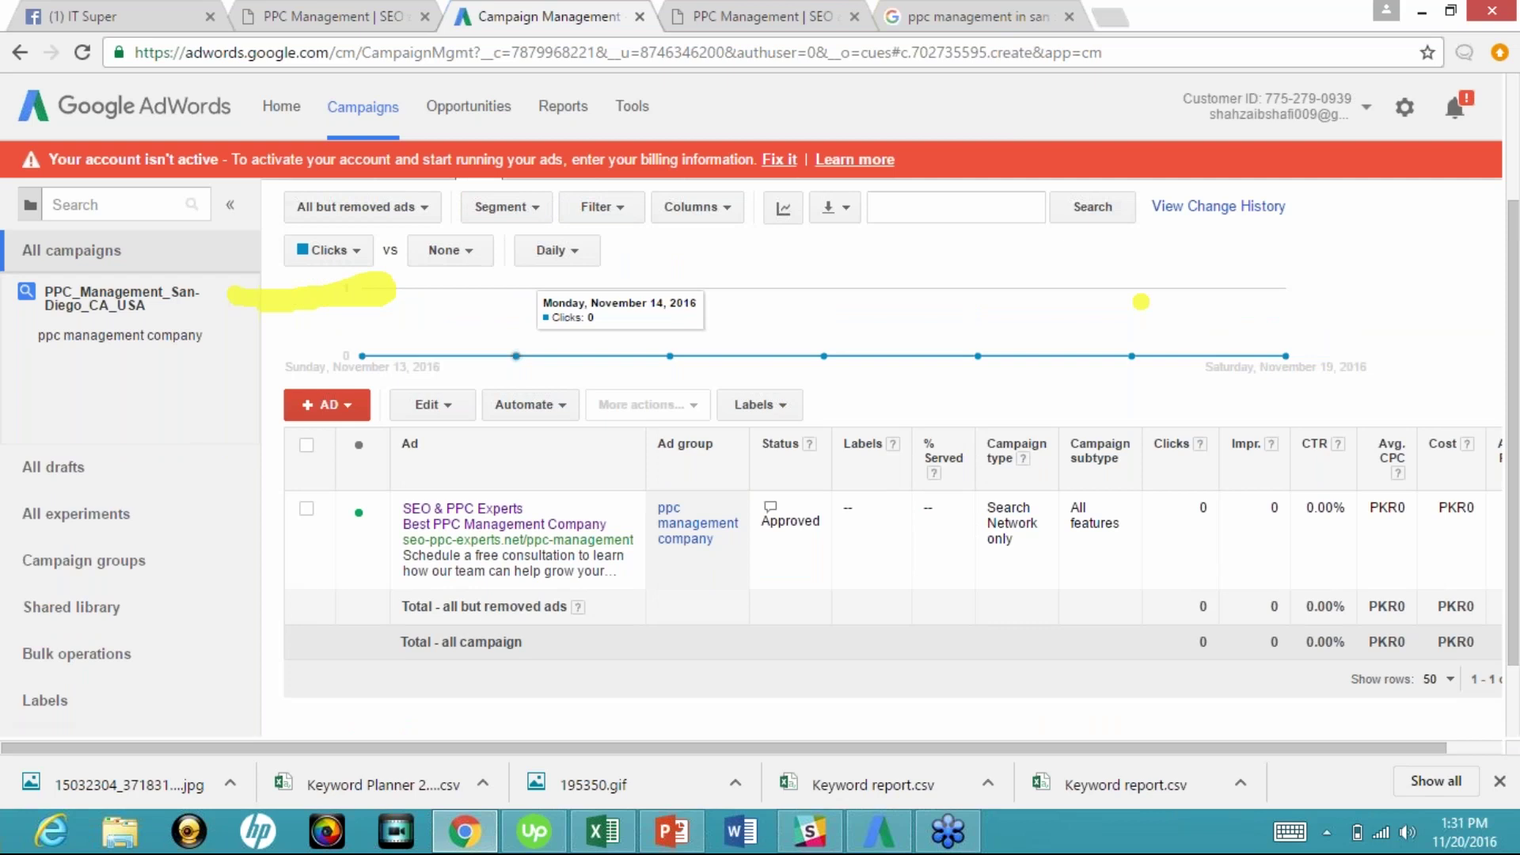
pyautogui.hscroll(1, 1141, 302)
pyautogui.hscroll(1, 1141, 301)
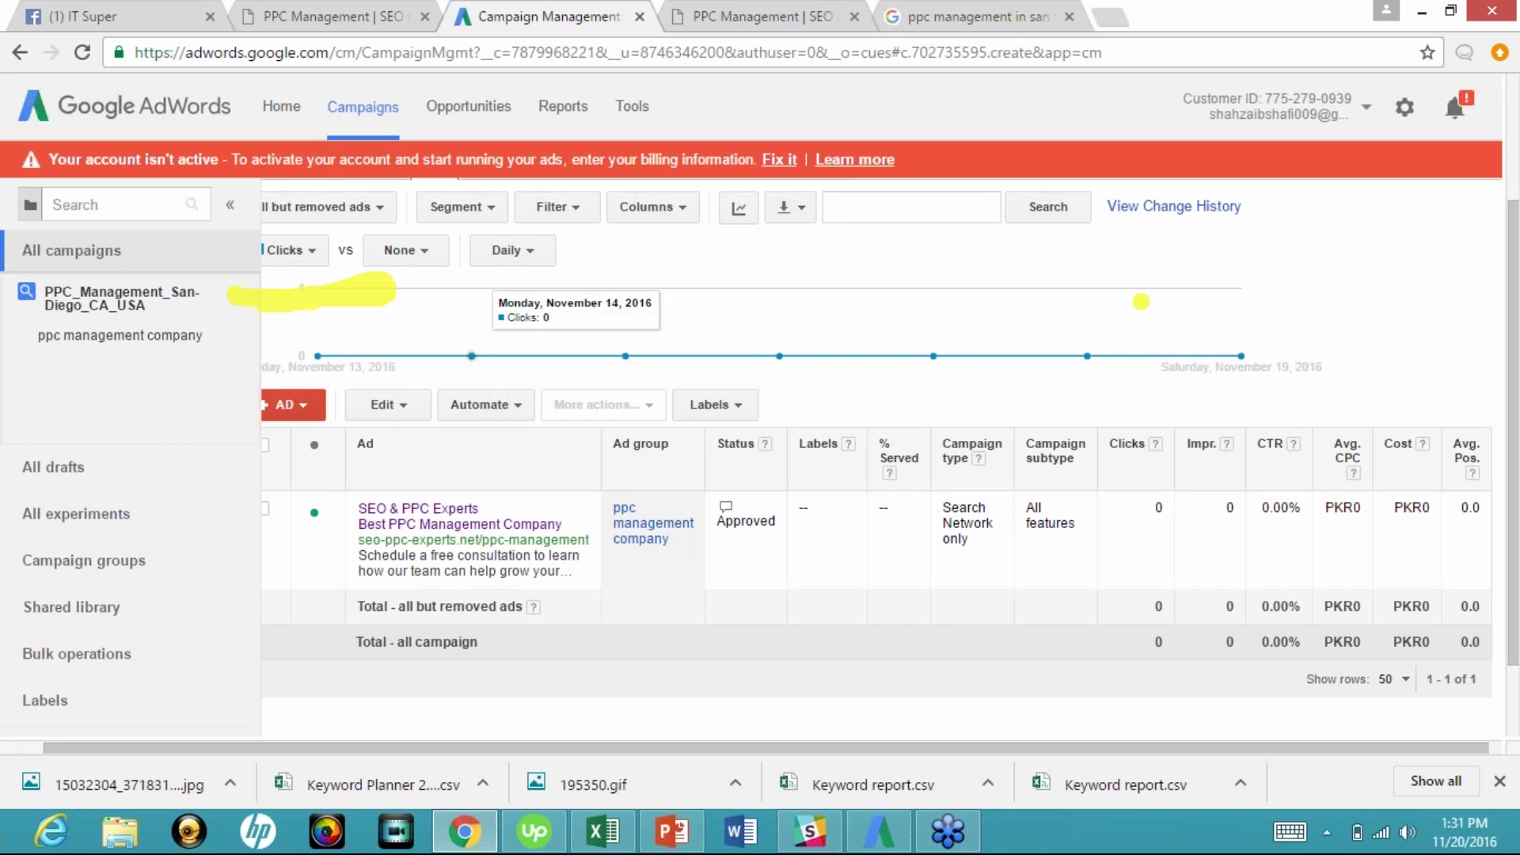
pyautogui.hscroll(1, 1140, 302)
pyautogui.hscroll(-3, 1141, 302)
pyautogui.scroll(1, 1141, 302)
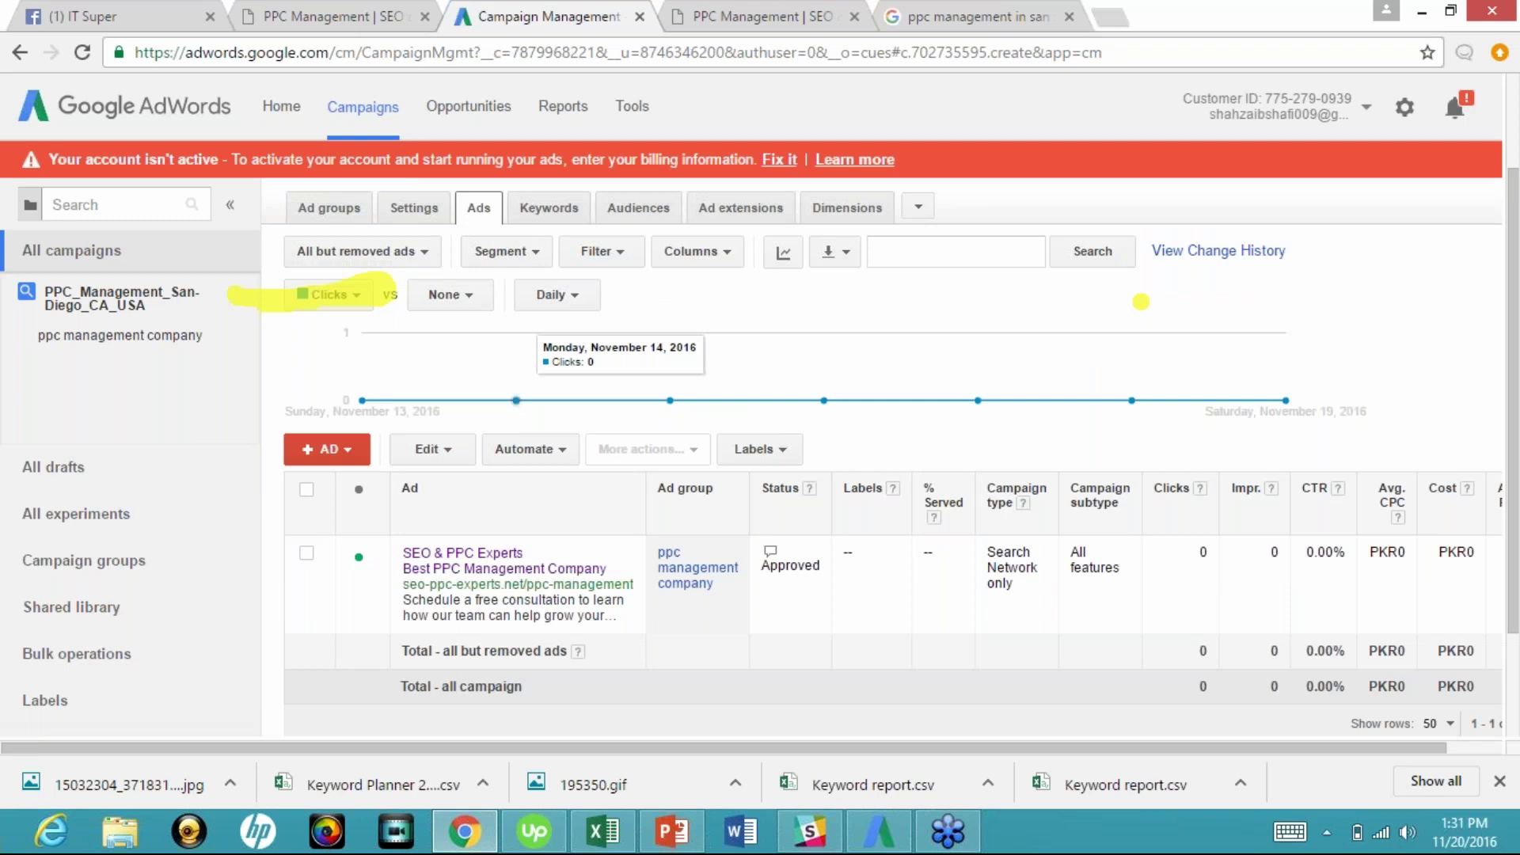
pyautogui.hscroll(1, 1141, 301)
pyautogui.hscroll(2, 1141, 302)
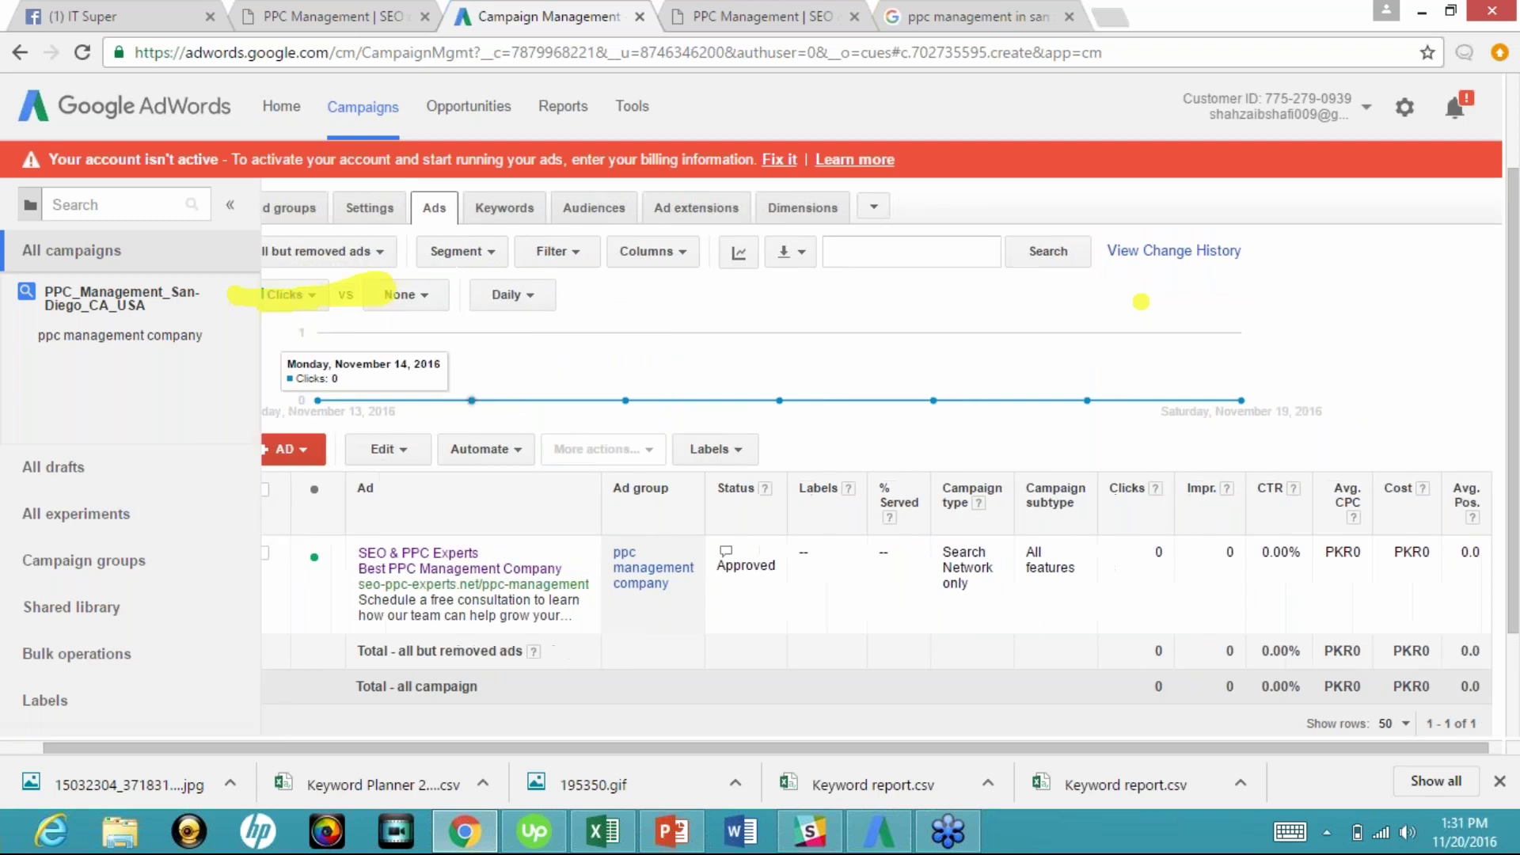
pyautogui.hscroll(-1, 1141, 302)
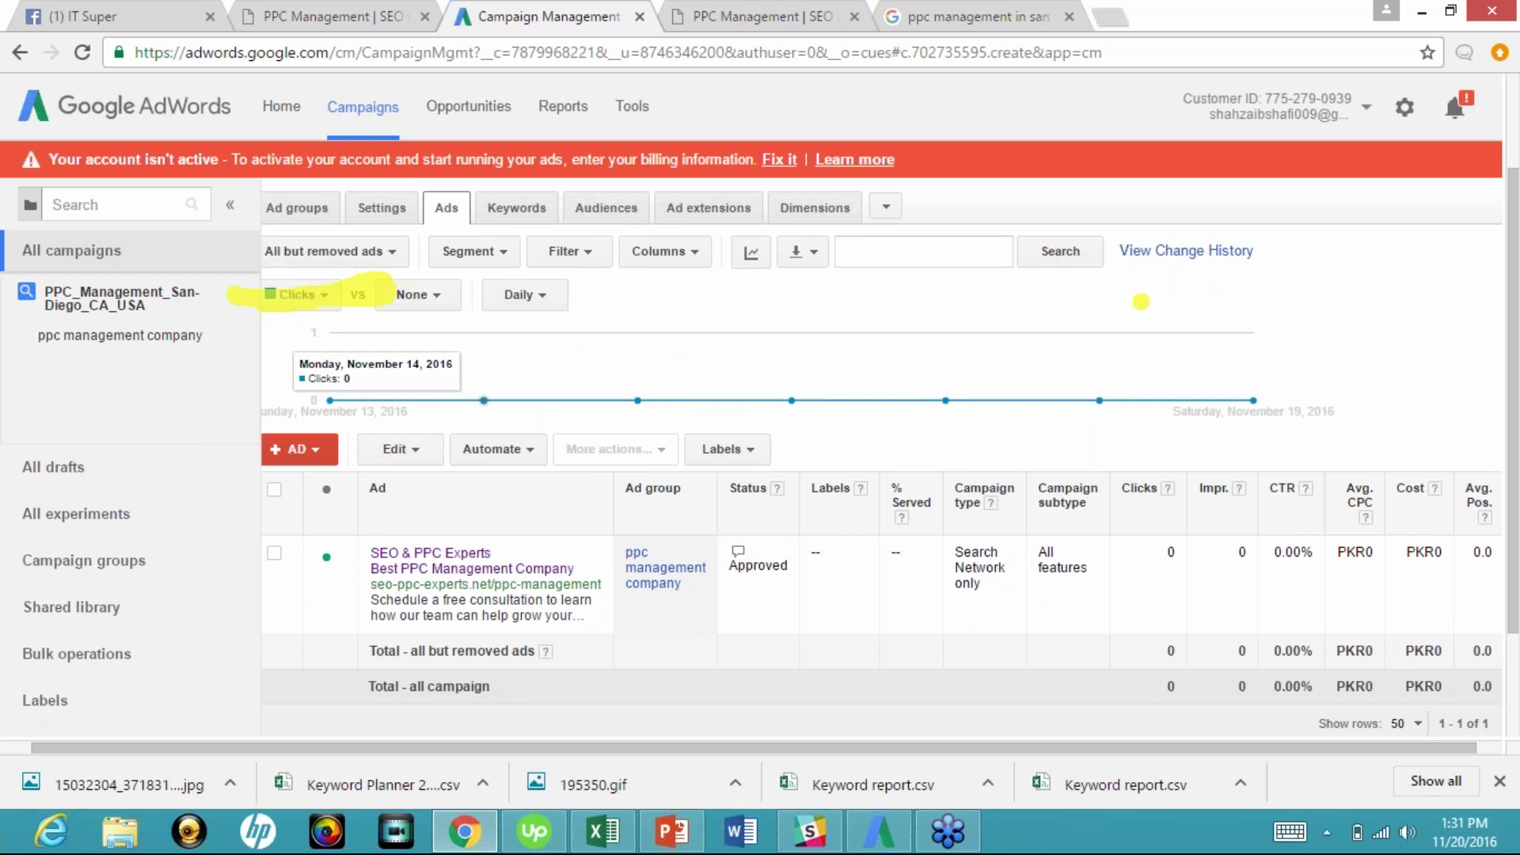
pyautogui.scroll(1, 1141, 301)
pyautogui.hscroll(-1, 1141, 302)
# Step: In the campaign's keywords, set the maximum CPC bid for "ppc management company" to PKR 3000 and save it
pyautogui.click(546, 254)
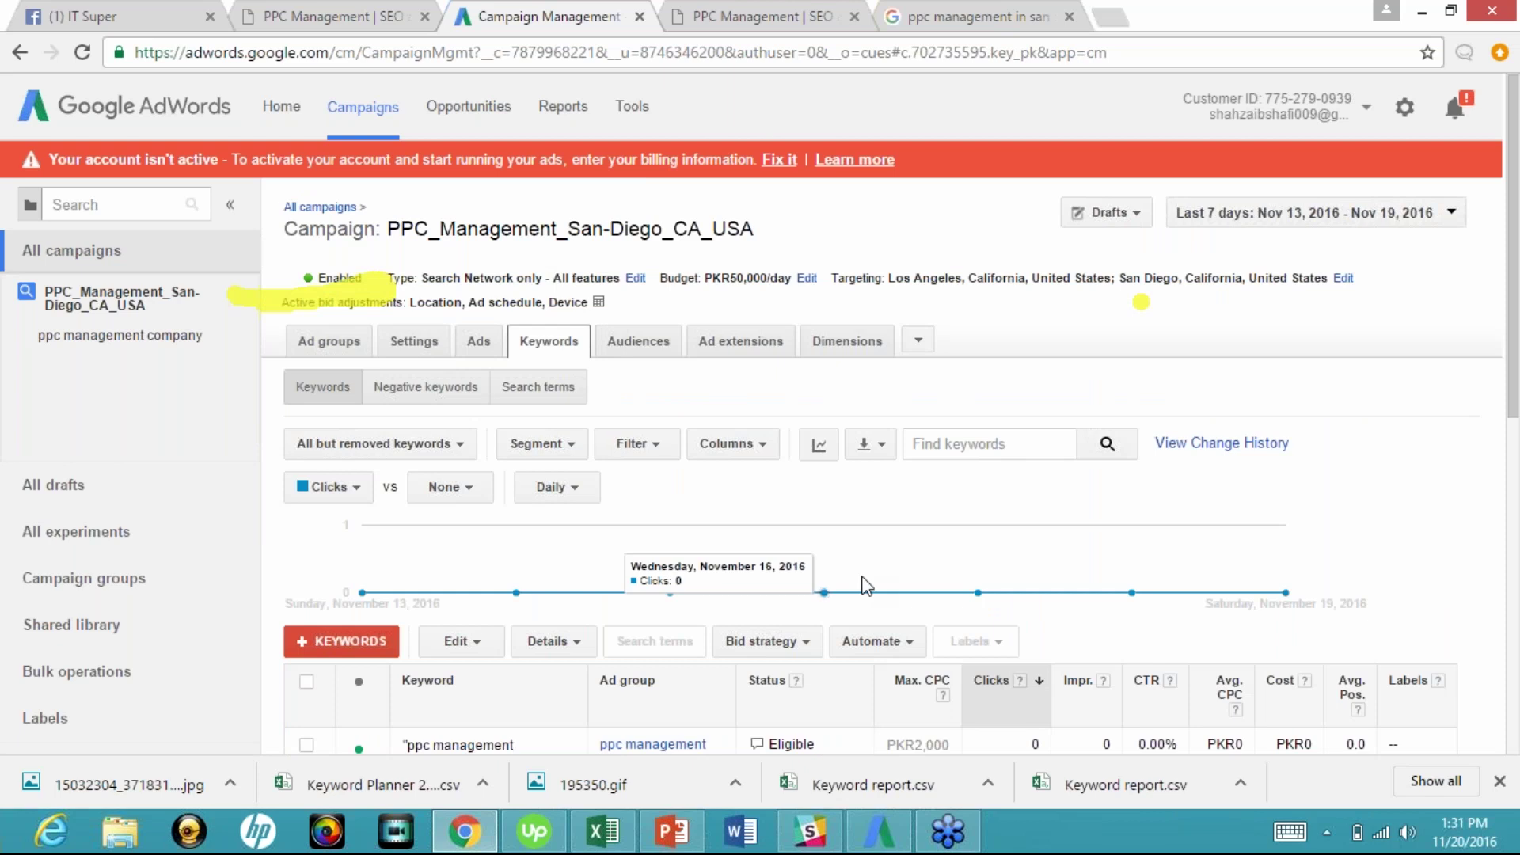
pyautogui.scroll(-1, 867, 586)
pyautogui.scroll(-3, 867, 586)
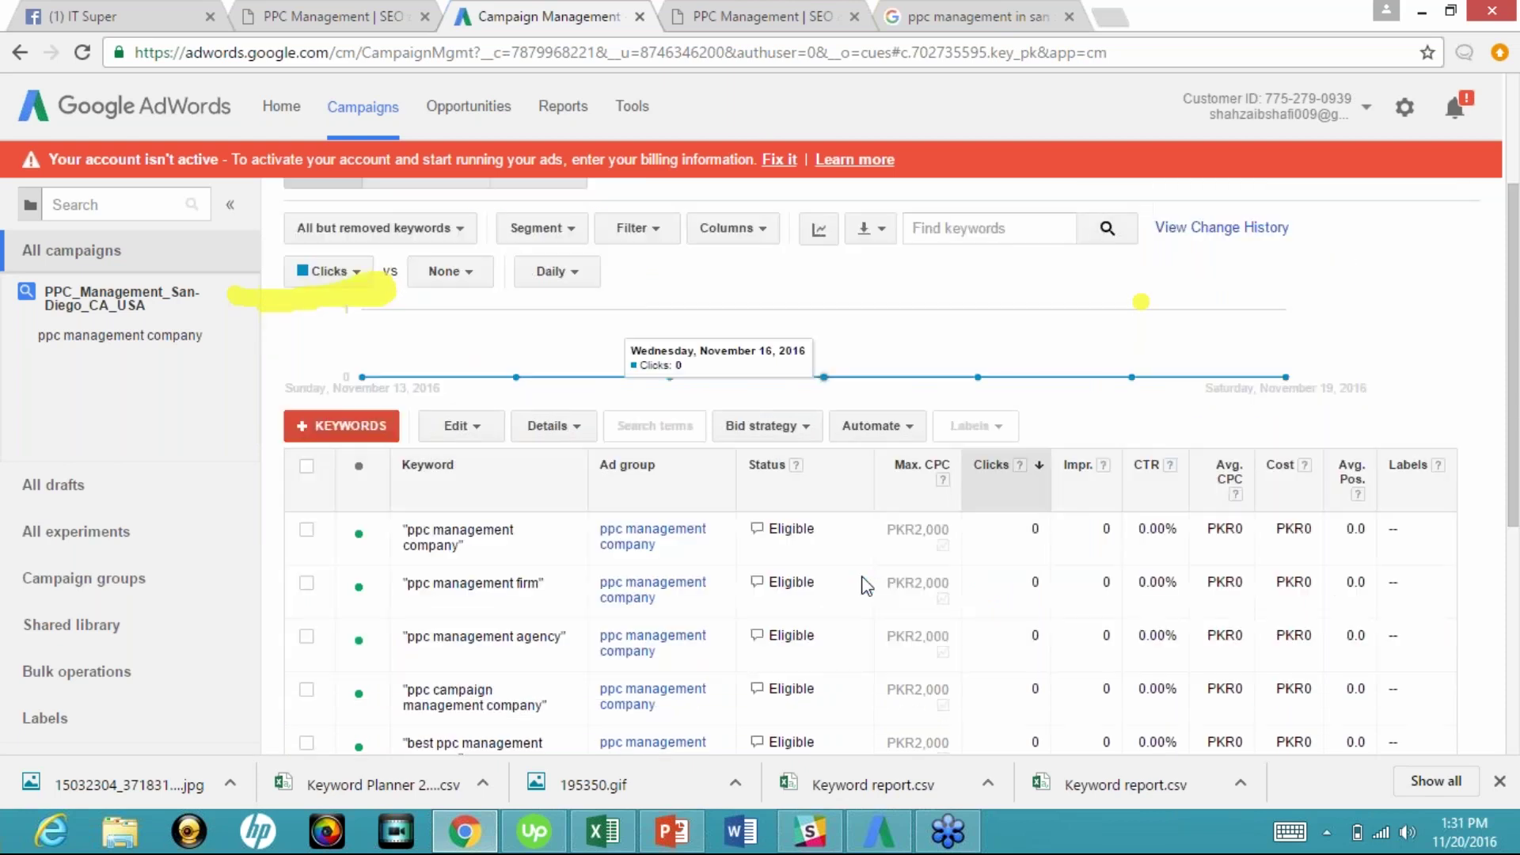
pyautogui.scroll(-3, 867, 586)
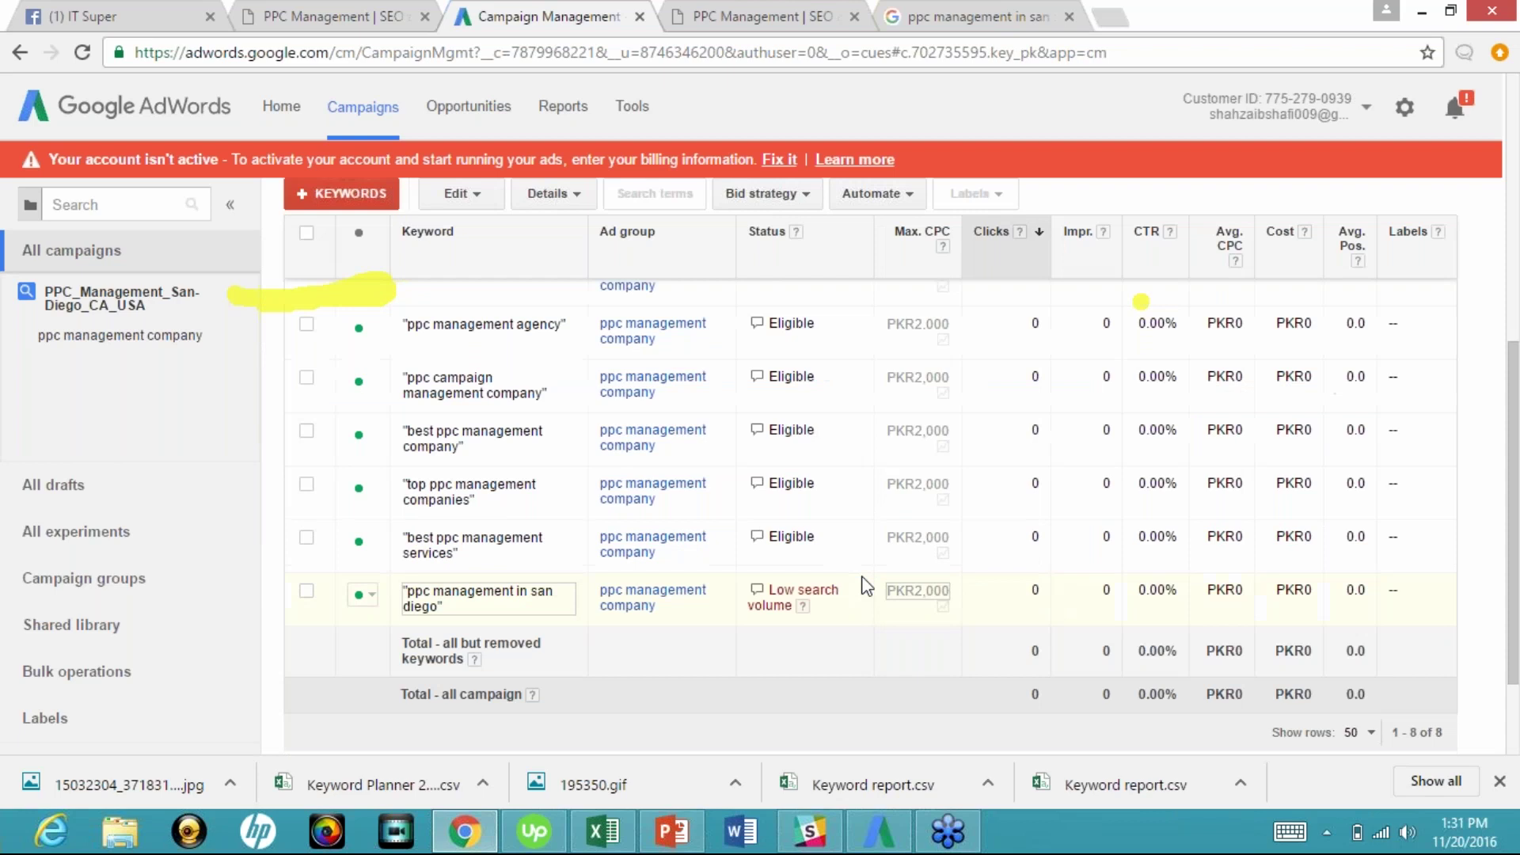
pyautogui.scroll(1, 867, 586)
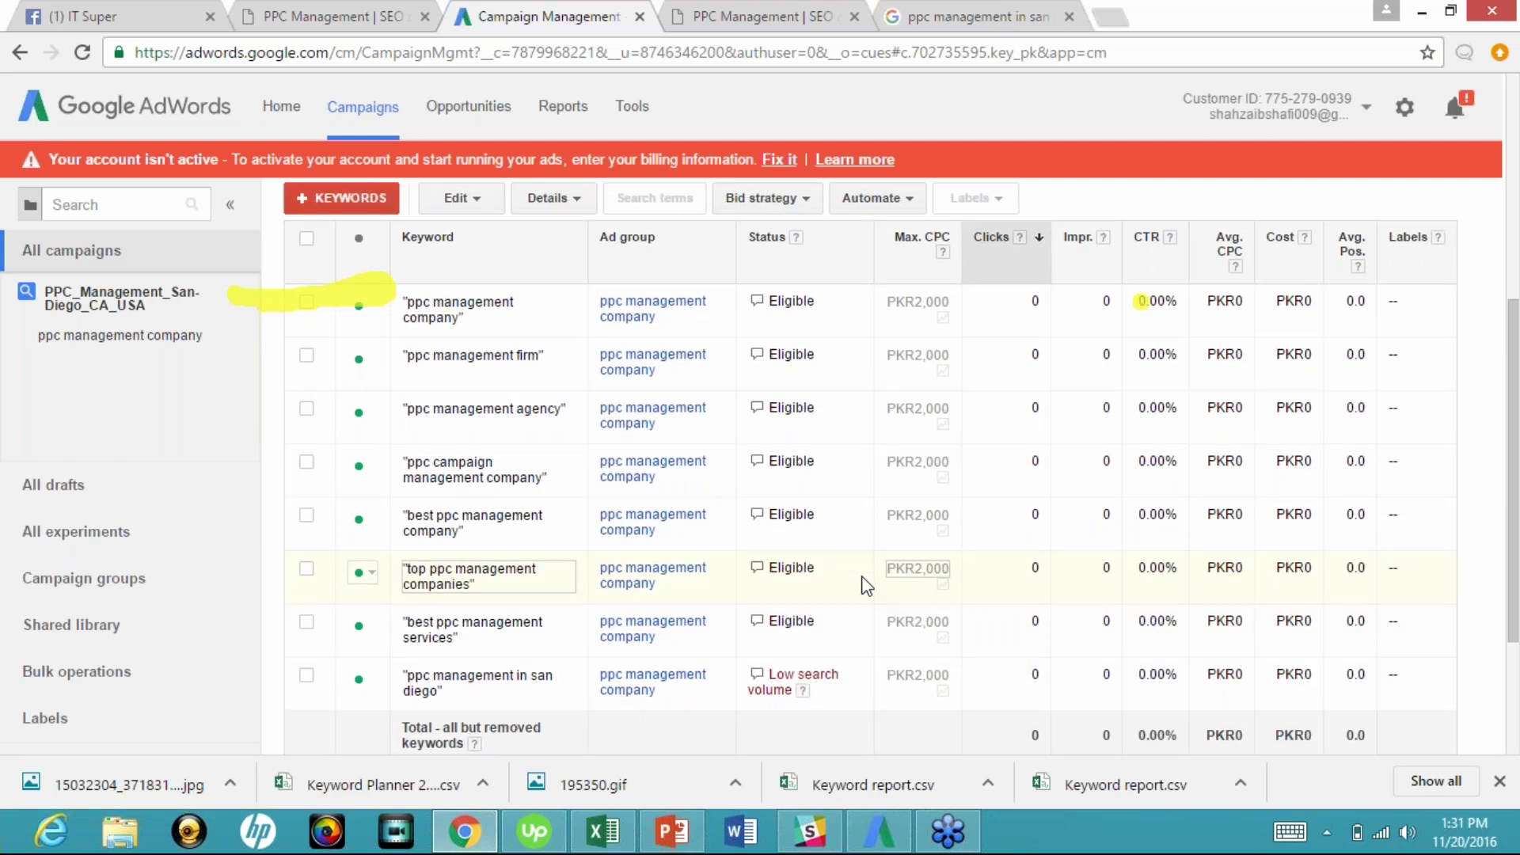
pyautogui.scroll(1, 867, 586)
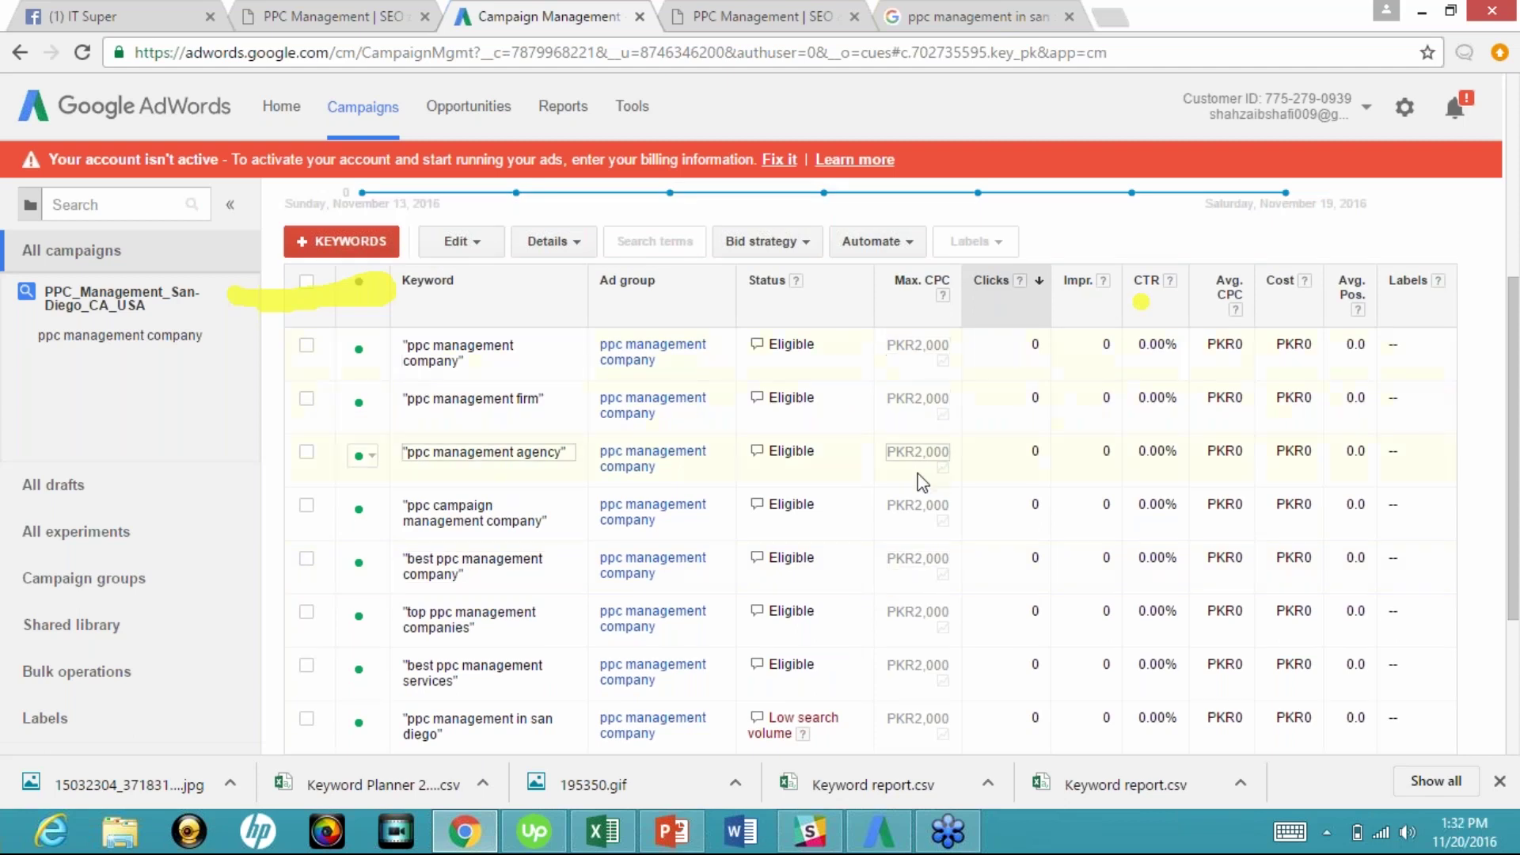
pyautogui.doubleClick(1354, 346)
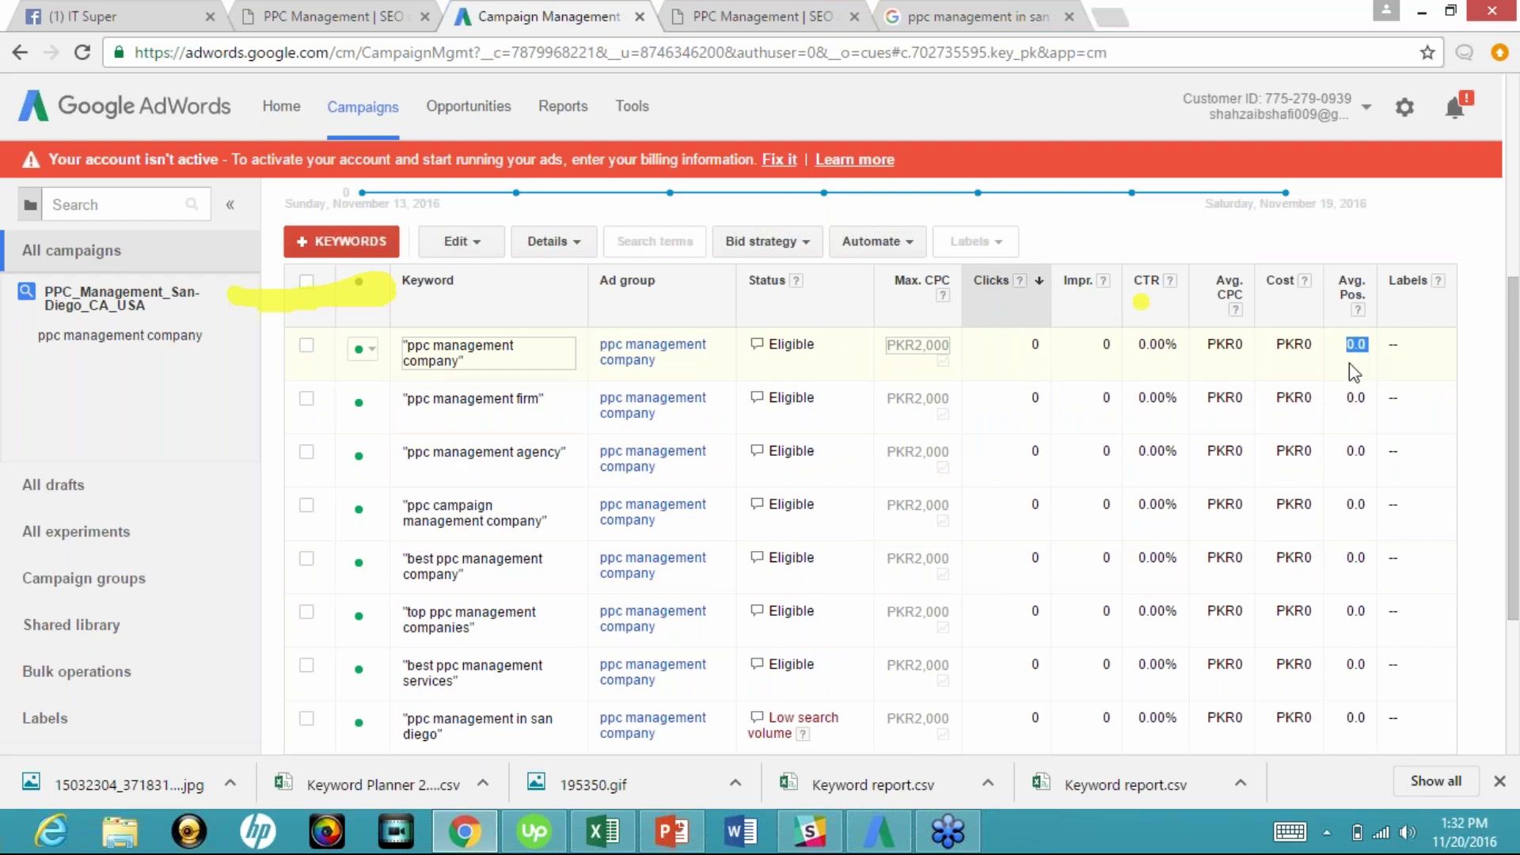
pyautogui.click(919, 355)
pyautogui.write('3000')
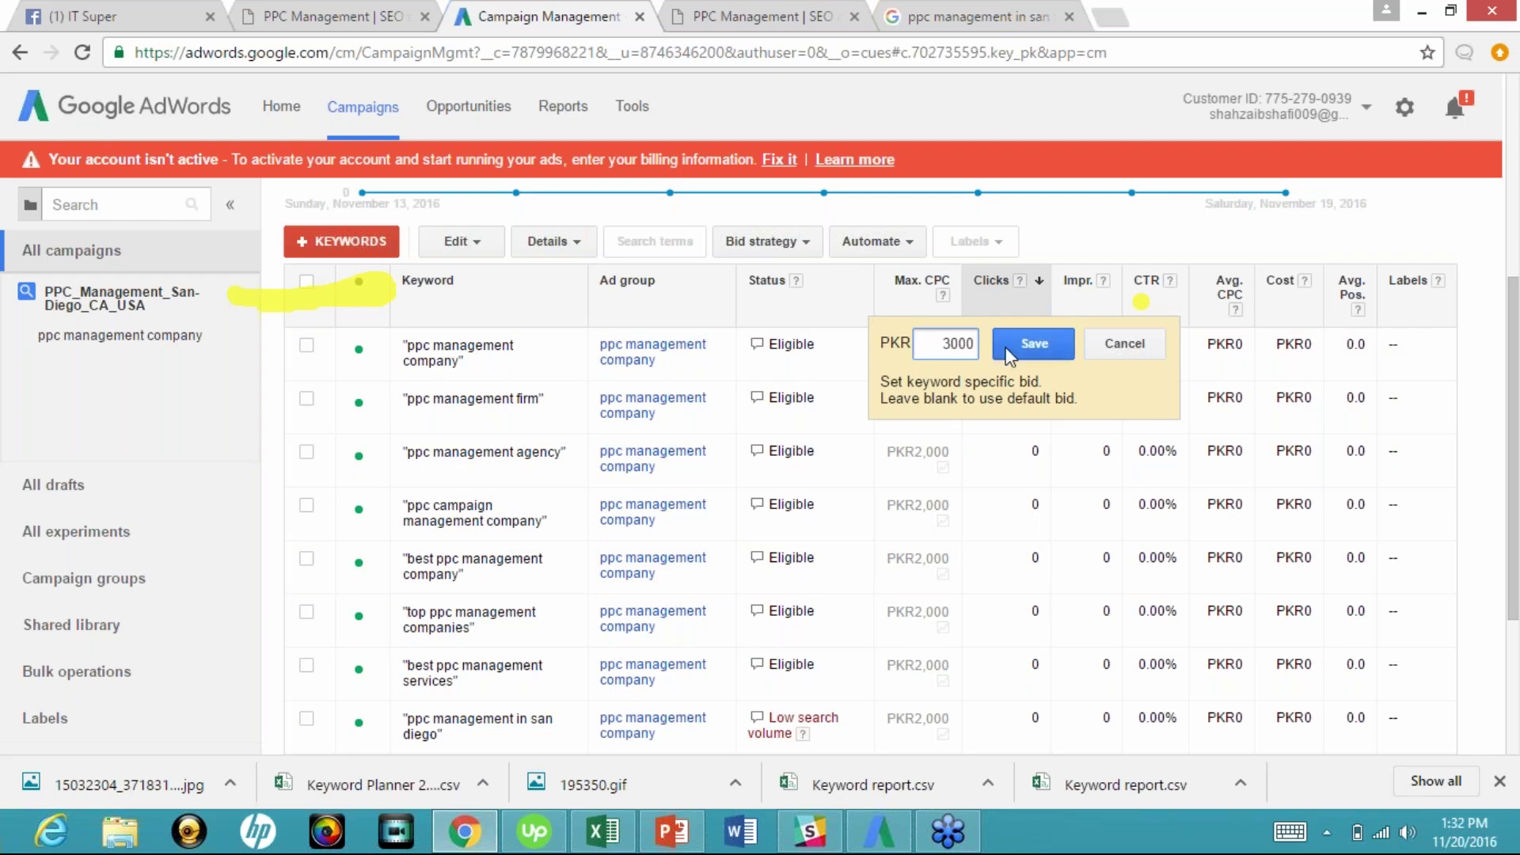
pyautogui.click(1035, 345)
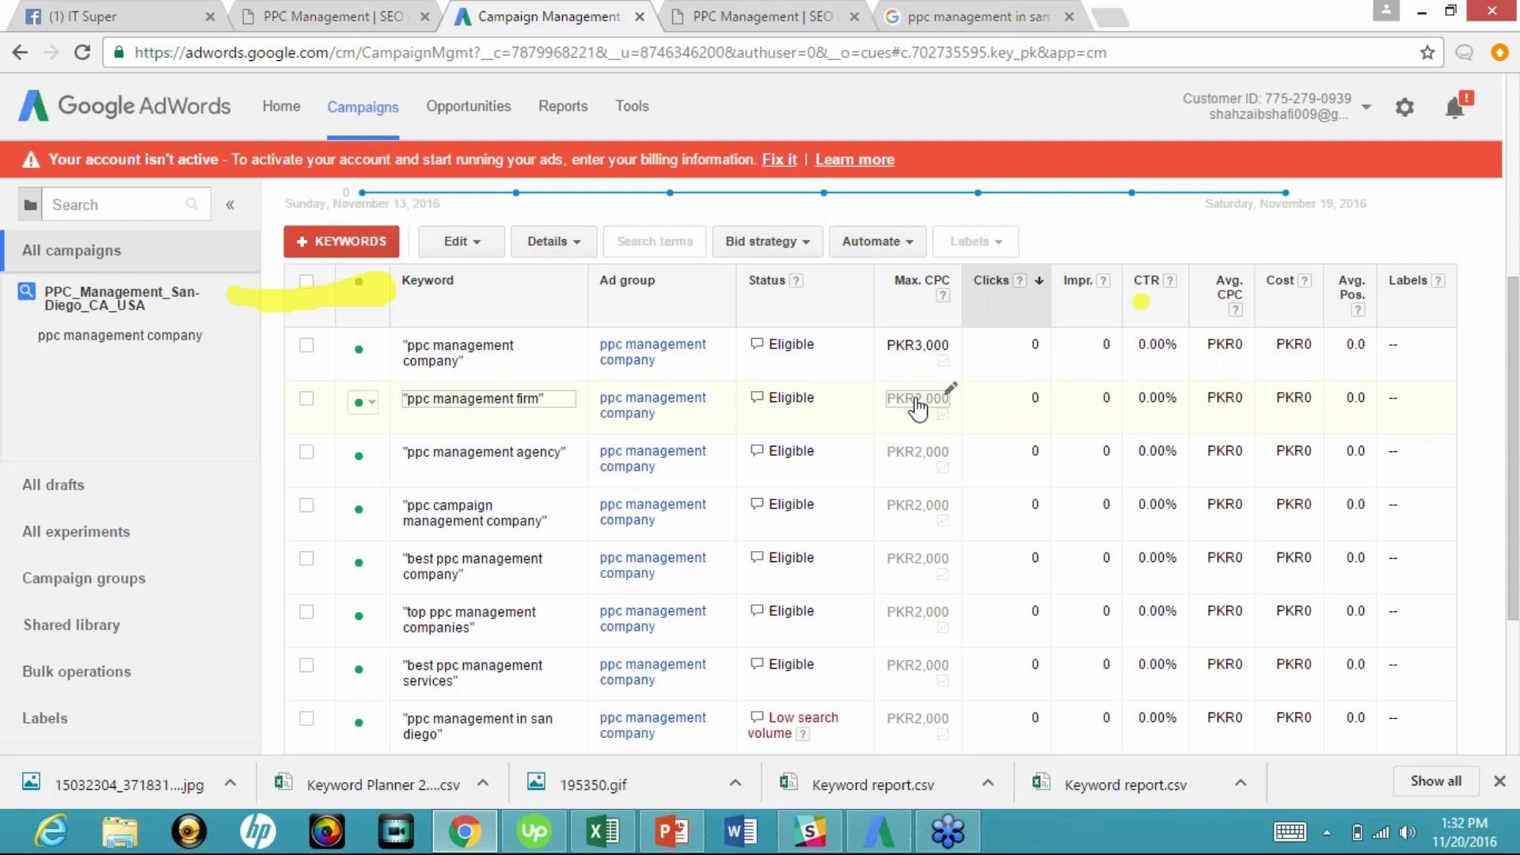
# Step: Set the maximum CPC bid for the keyword "ppc management firm" to PKR 1000 and save it
pyautogui.click(916, 402)
pyautogui.write('1000')
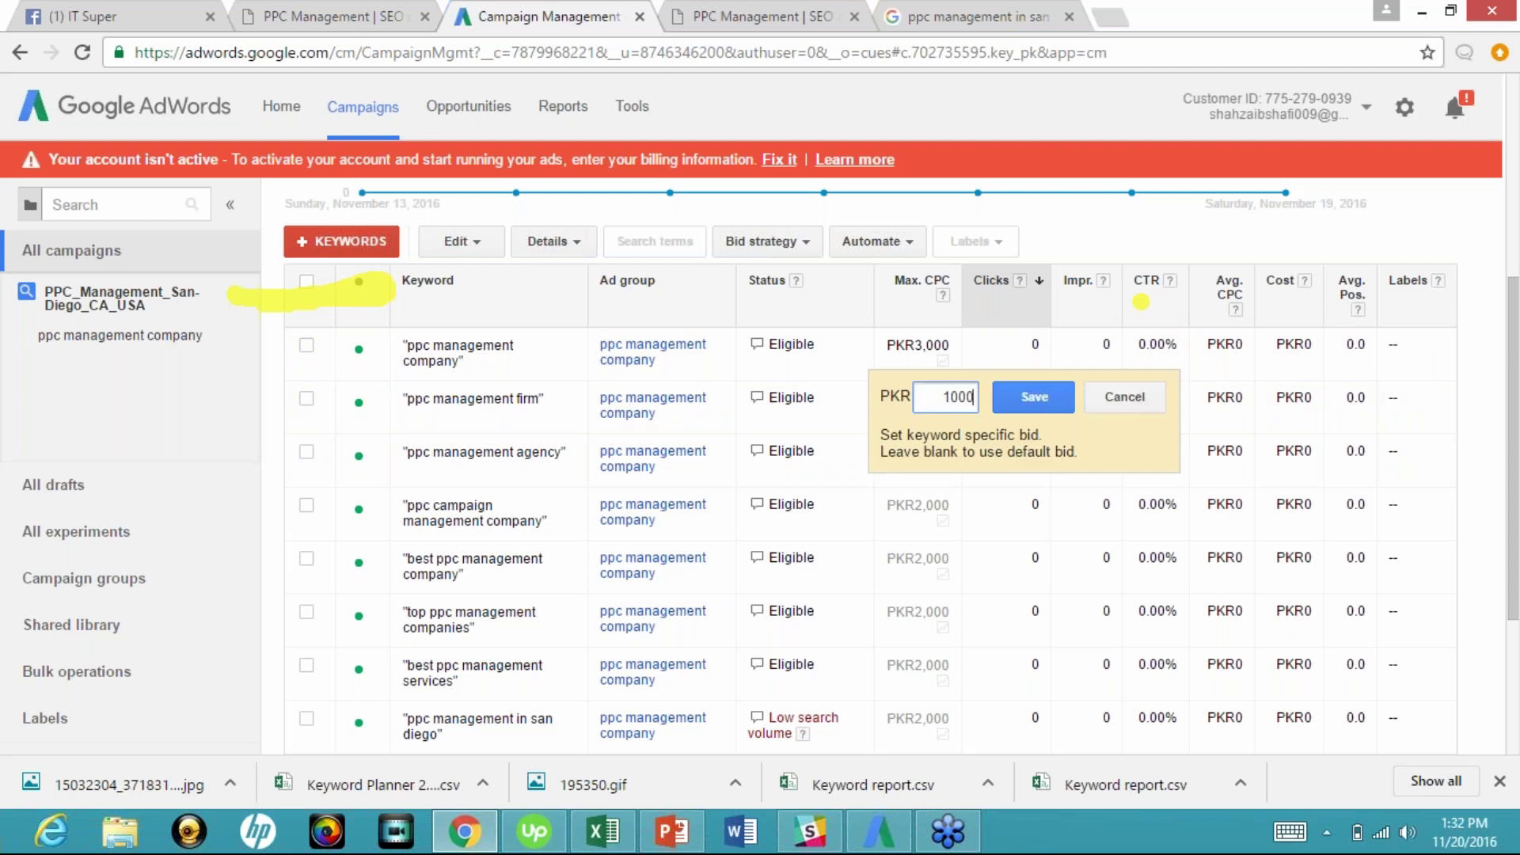
pyautogui.click(1025, 393)
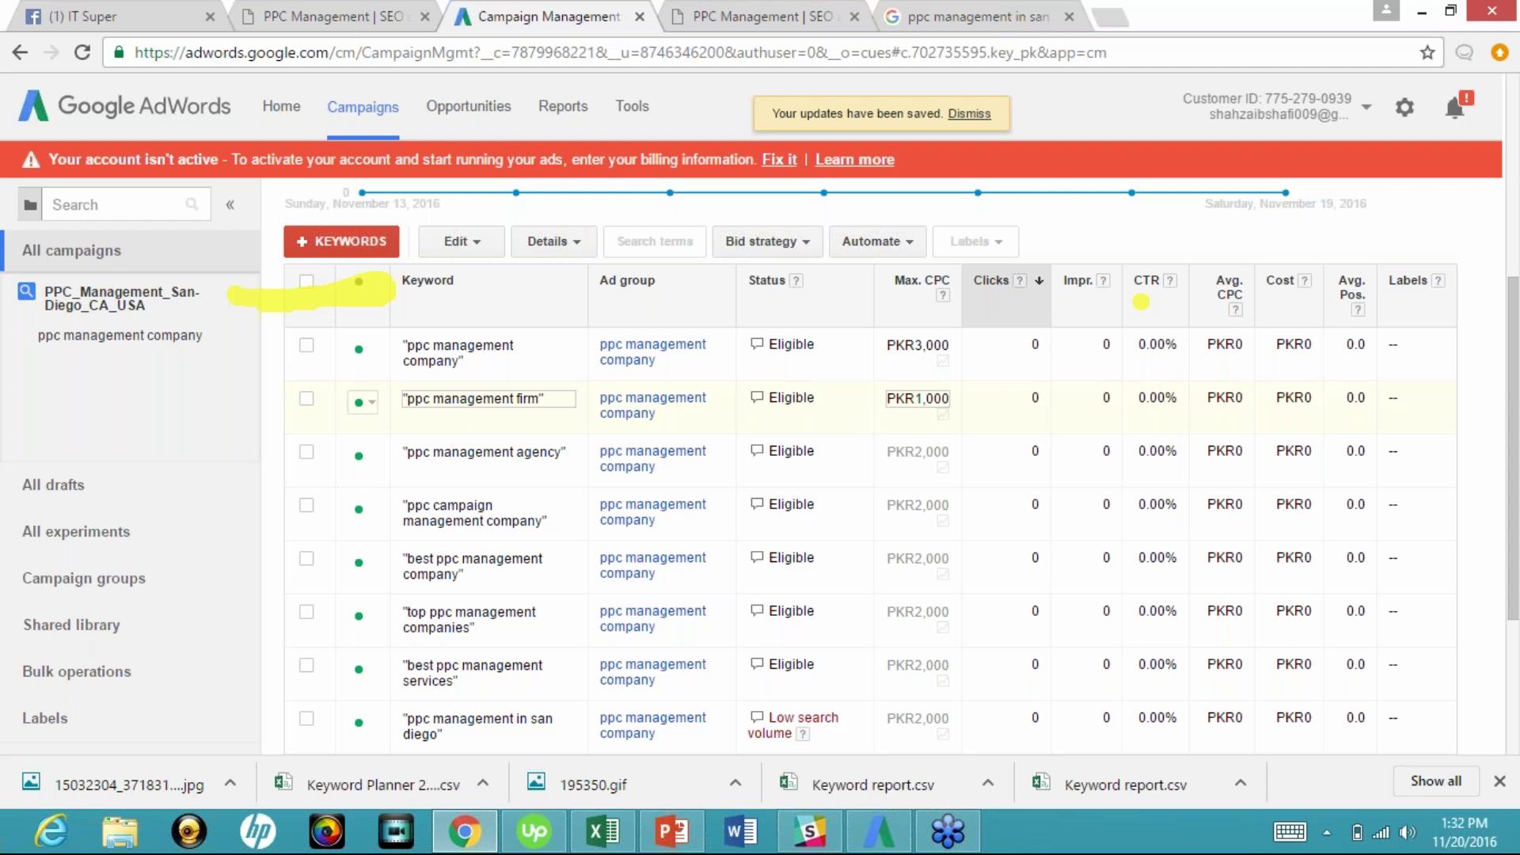
# Step: Change the keyword "ppc campaign management company" to Exact match, accepting the keyword edit notice, and save it
pyautogui.scroll(-1, 1141, 301)
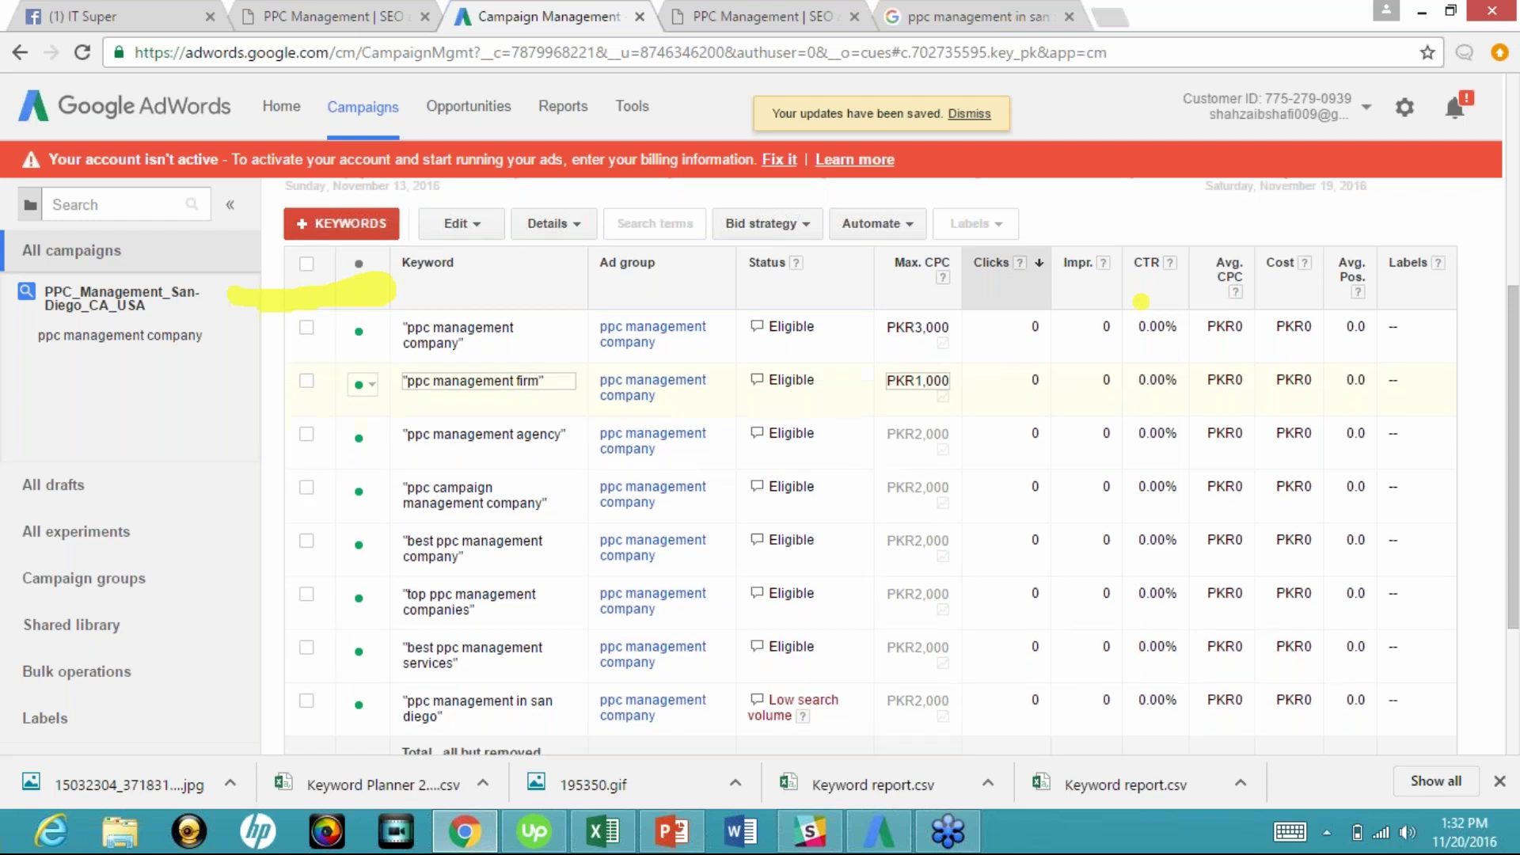
pyautogui.scroll(-1, 1141, 302)
pyautogui.scroll(-2, 577, 414)
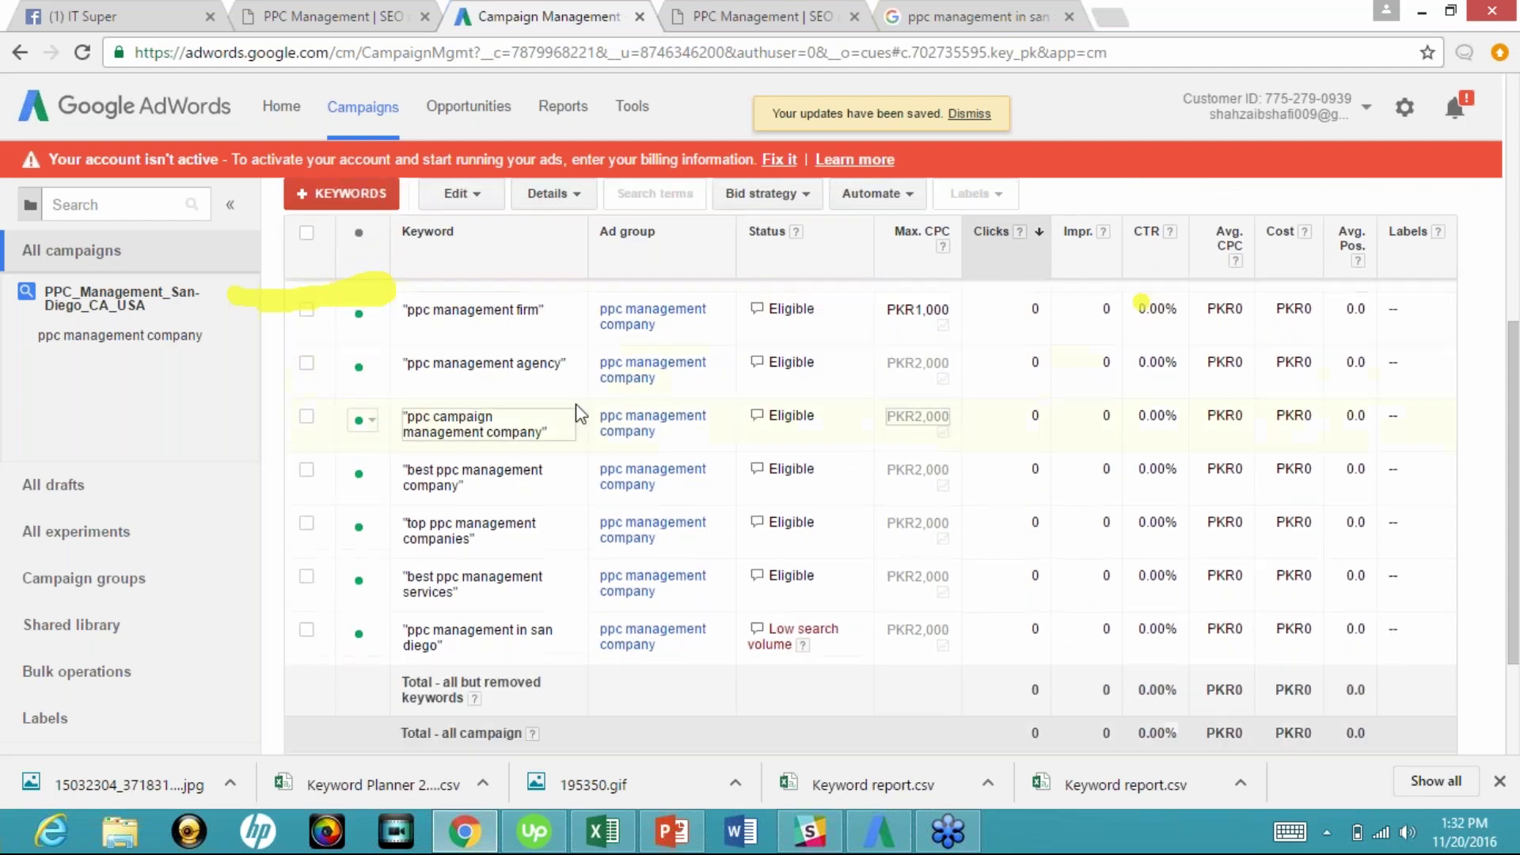
pyautogui.click(535, 434)
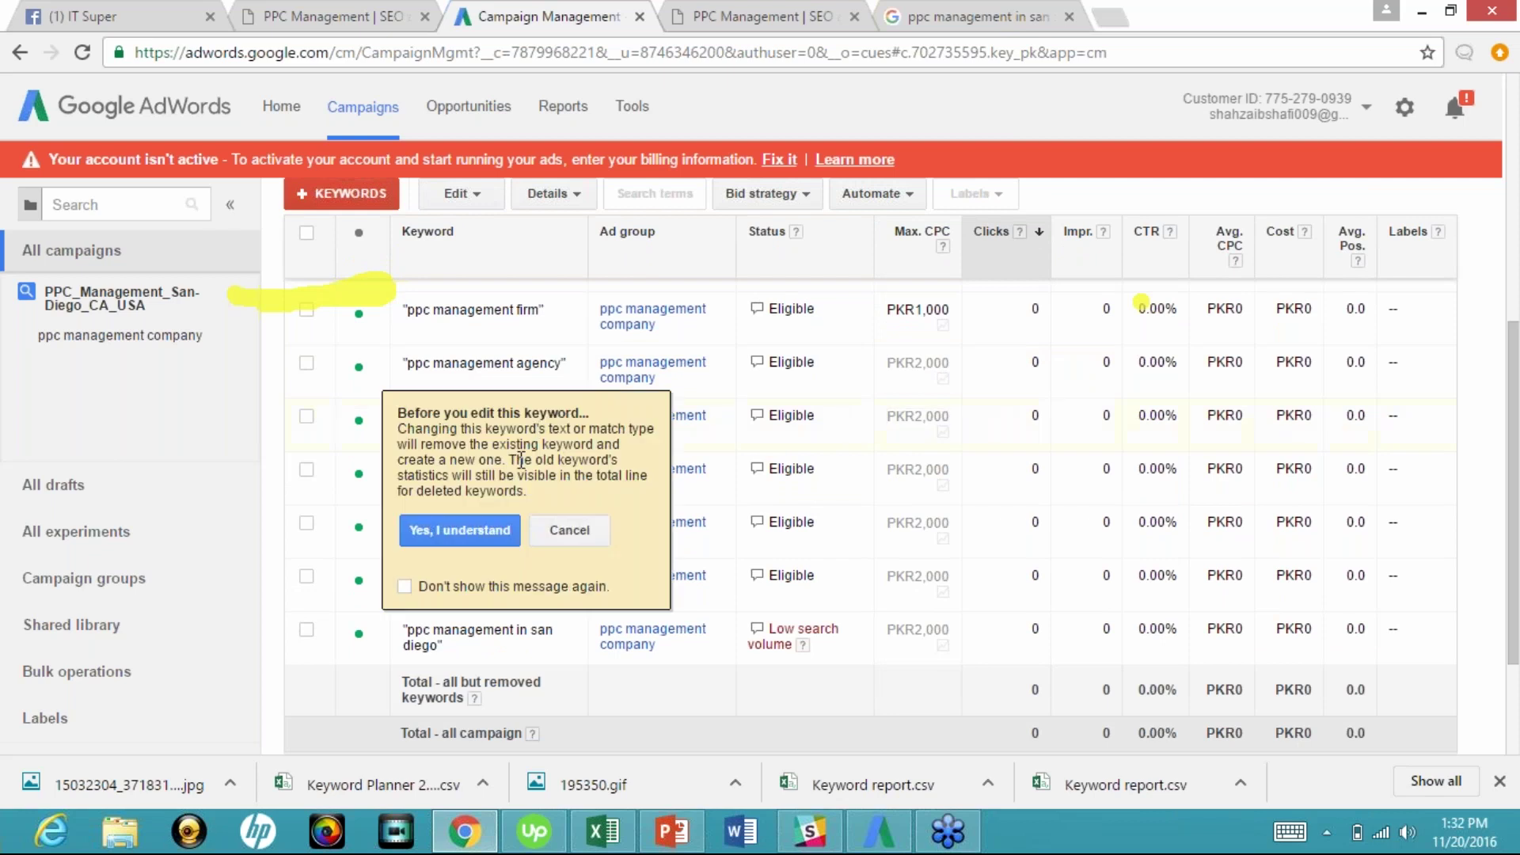
pyautogui.click(472, 535)
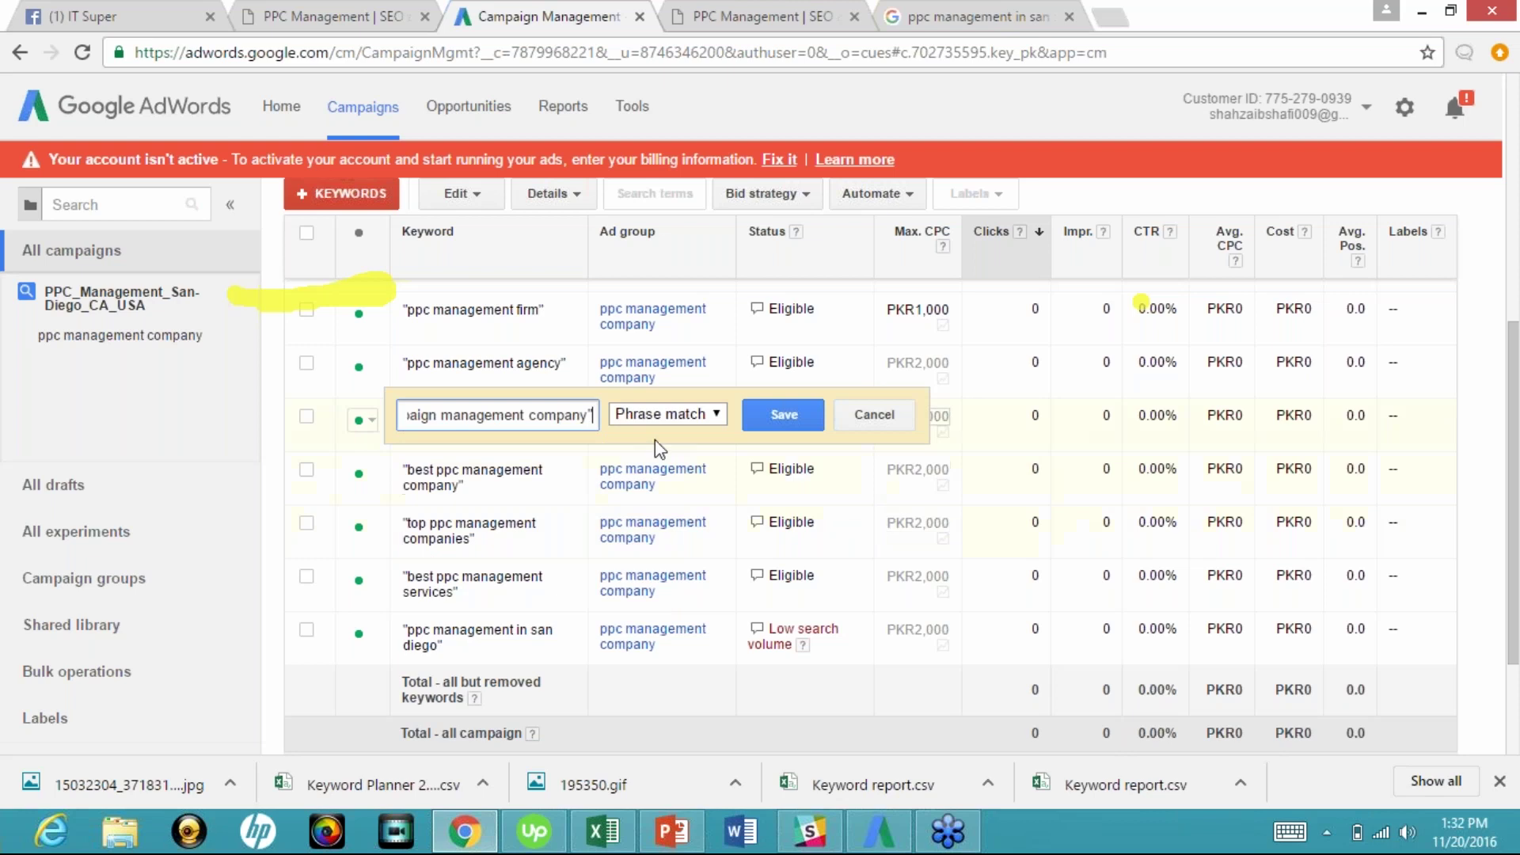
pyautogui.click(715, 417)
pyautogui.click(715, 417)
pyautogui.click(638, 453)
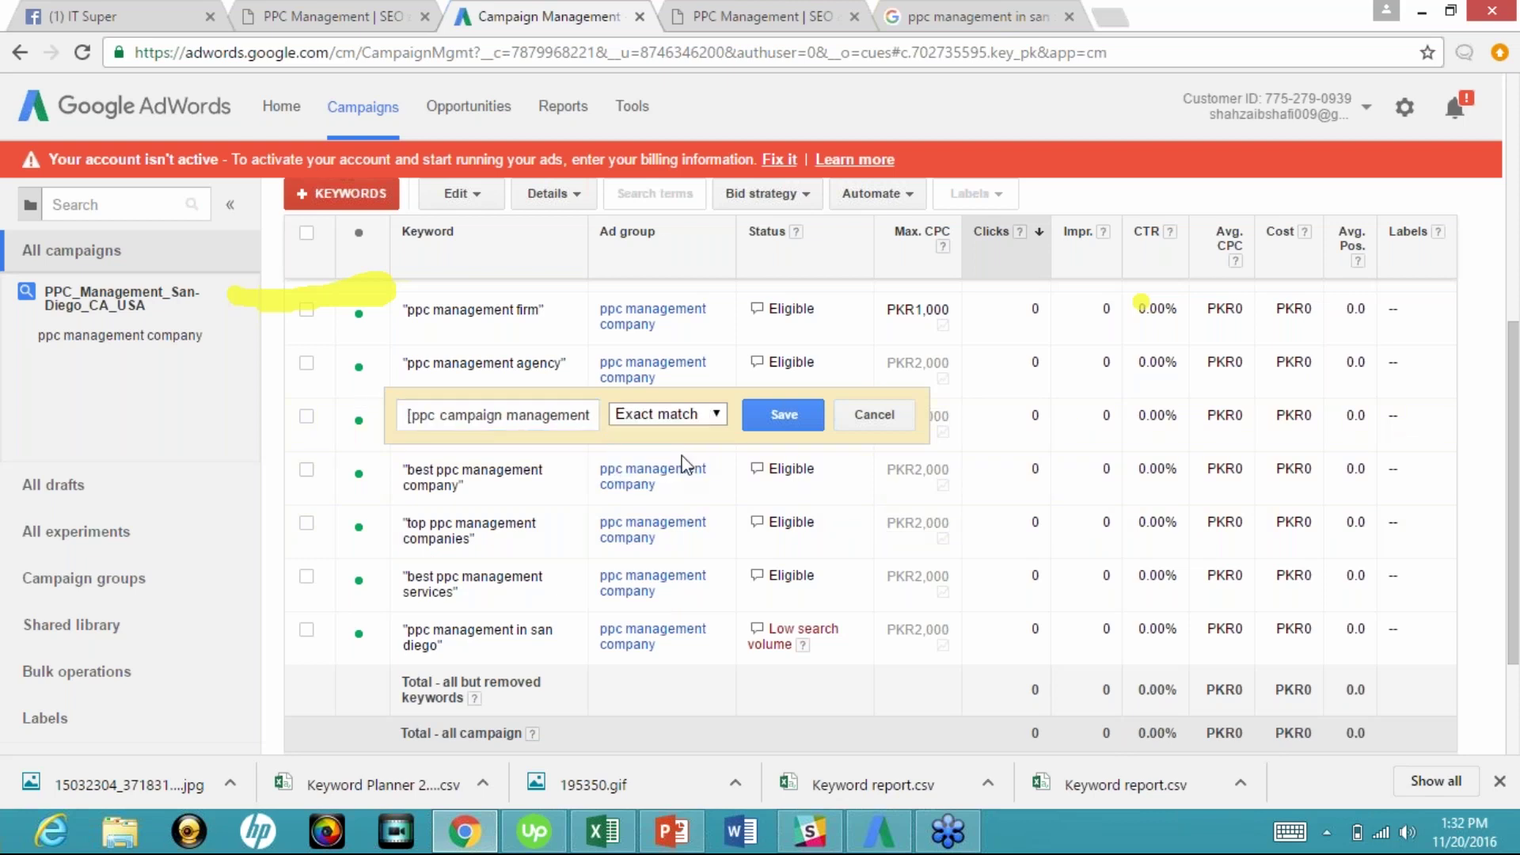
pyautogui.click(798, 414)
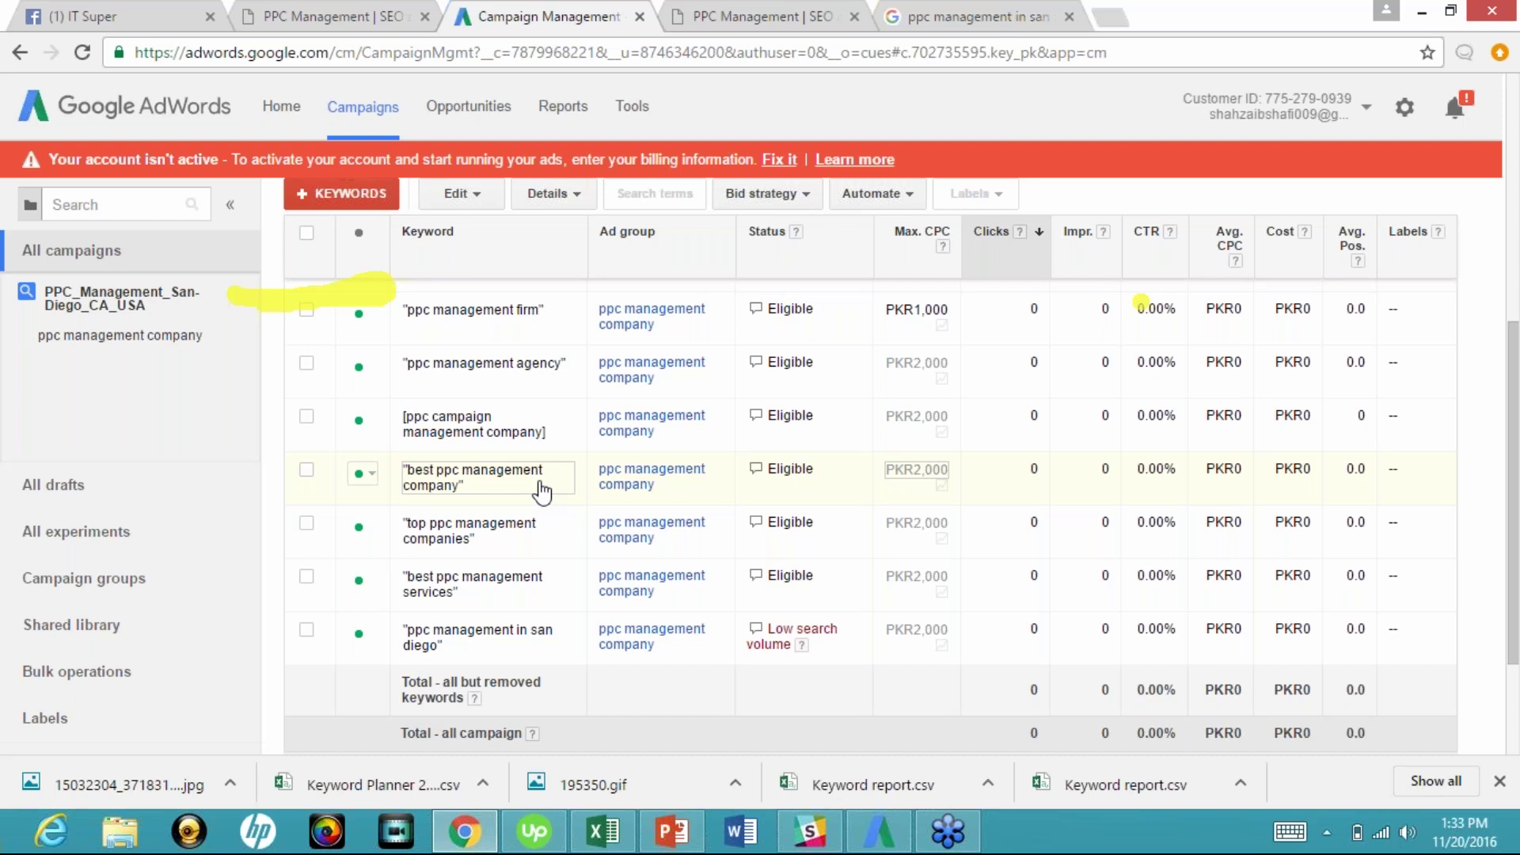
# Step: Change the keyword "top ppc management companies" to Broad match, accepting the keyword edit notice, and save it
pyautogui.click(516, 535)
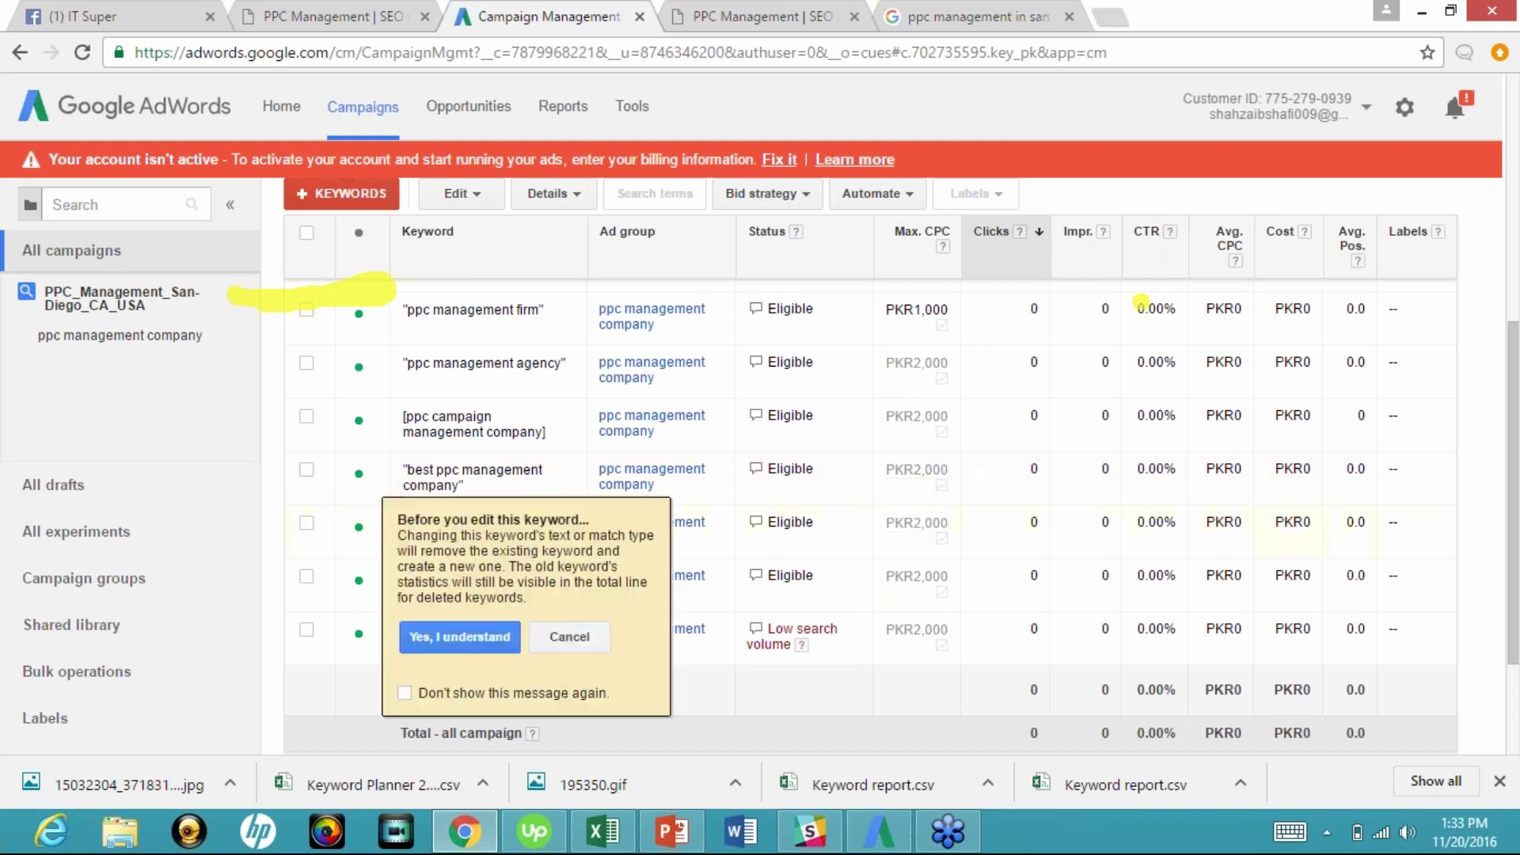
pyautogui.click(474, 635)
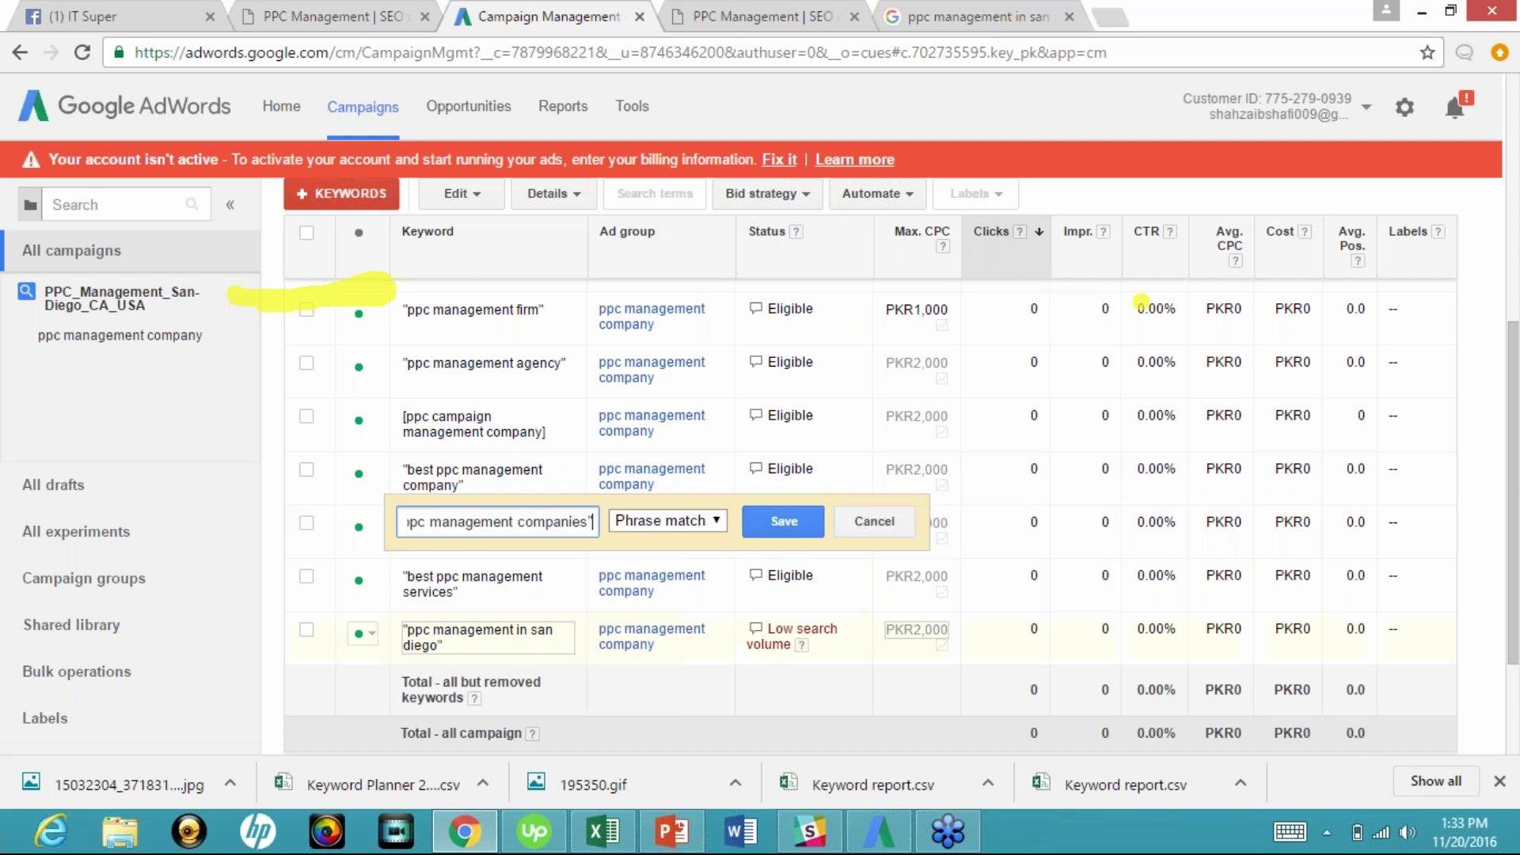
pyautogui.click(719, 523)
pyautogui.click(692, 537)
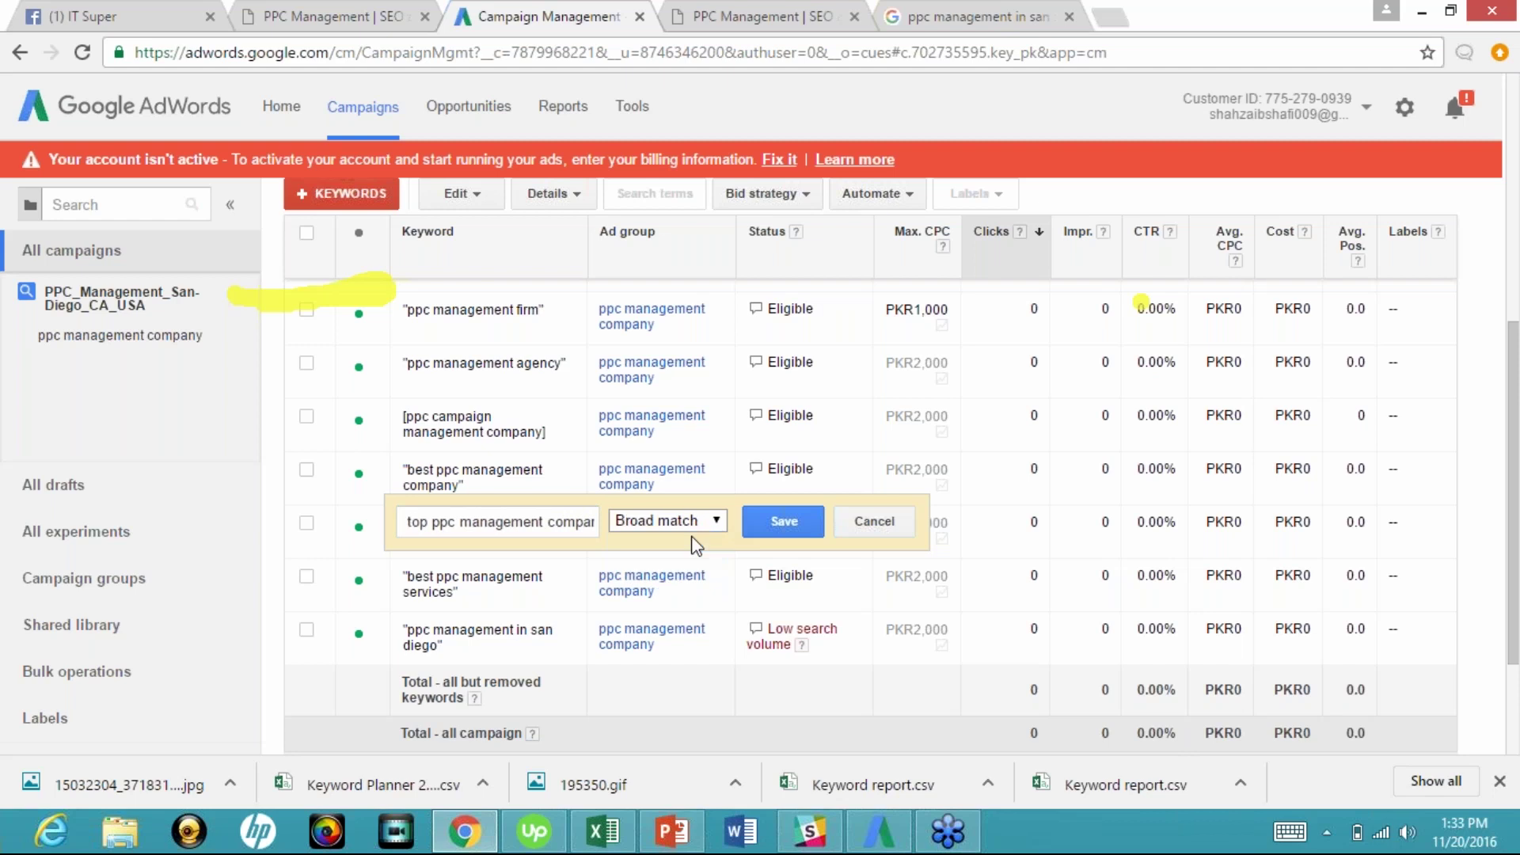
pyautogui.click(780, 521)
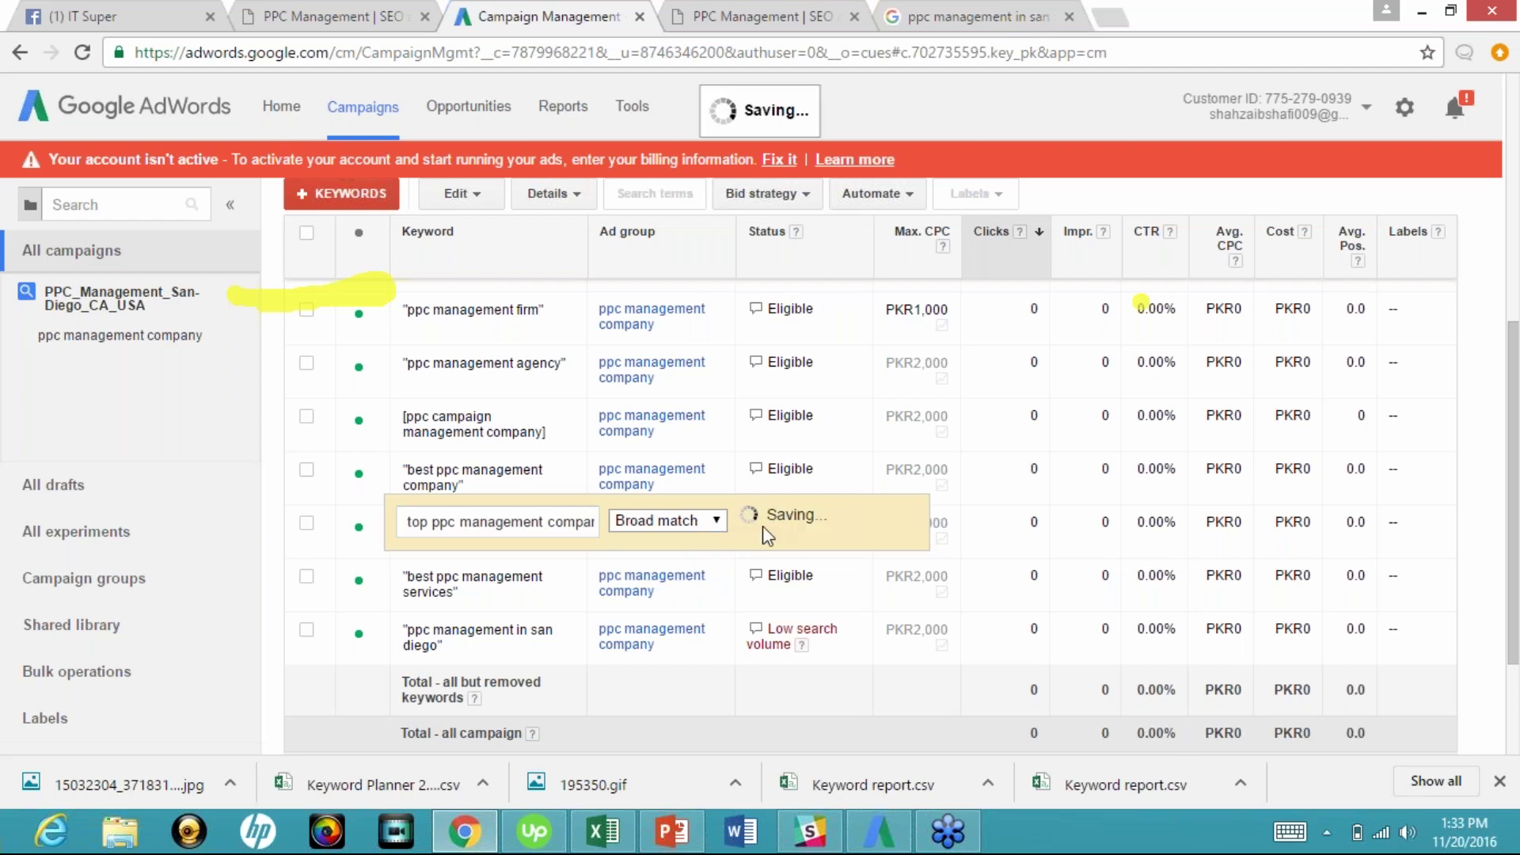
# Step: Turn the keyword top ppc management companies into the broad match modifier form "+top +ppc +management +companies" and save it
pyautogui.click(510, 543)
pyautogui.click(449, 633)
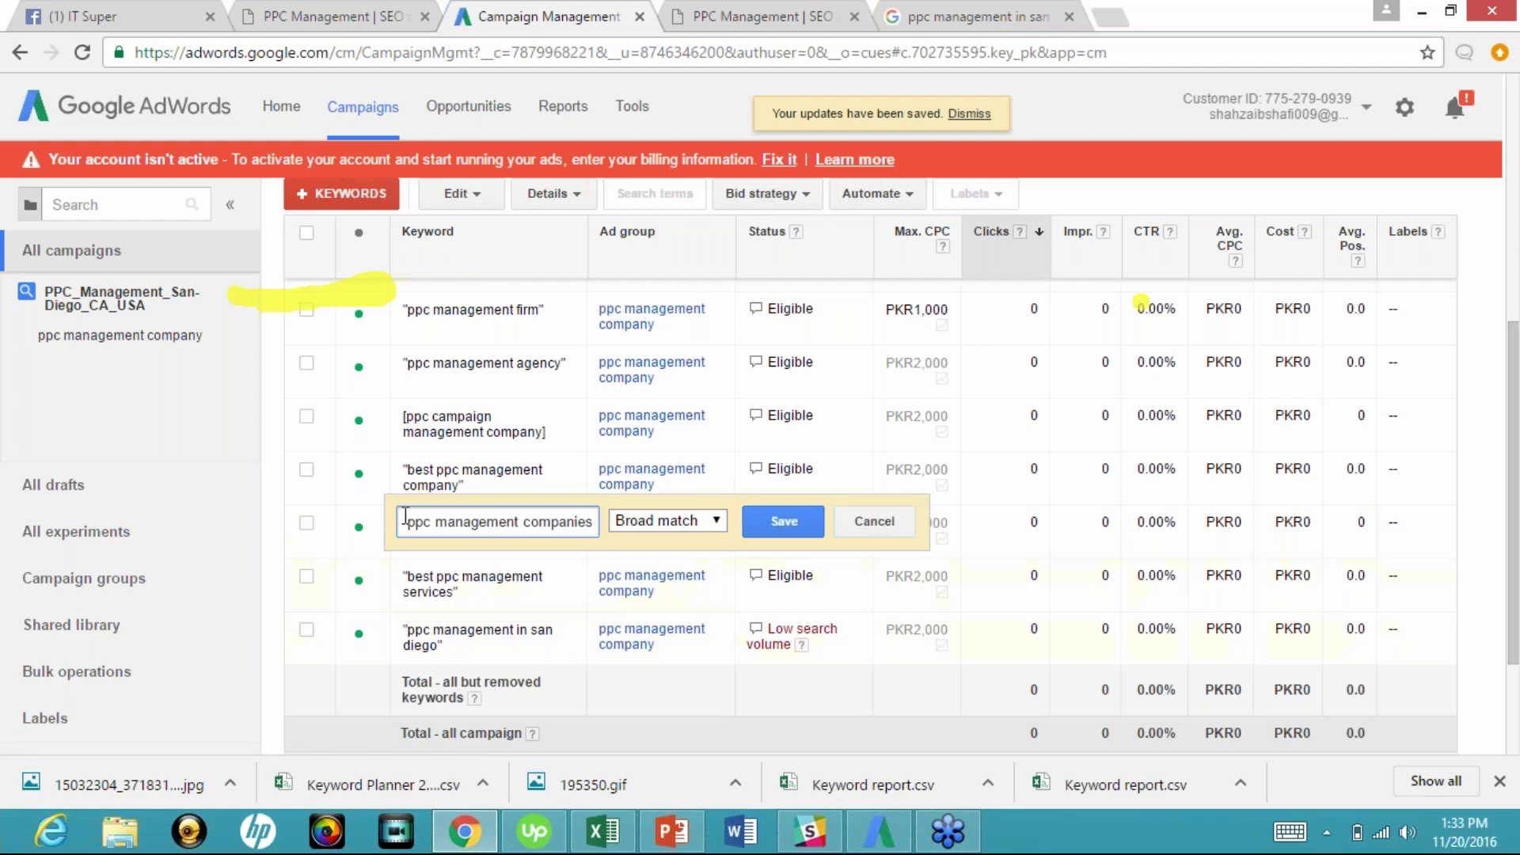
pyautogui.write('top ')
pyautogui.write('+ppc ')
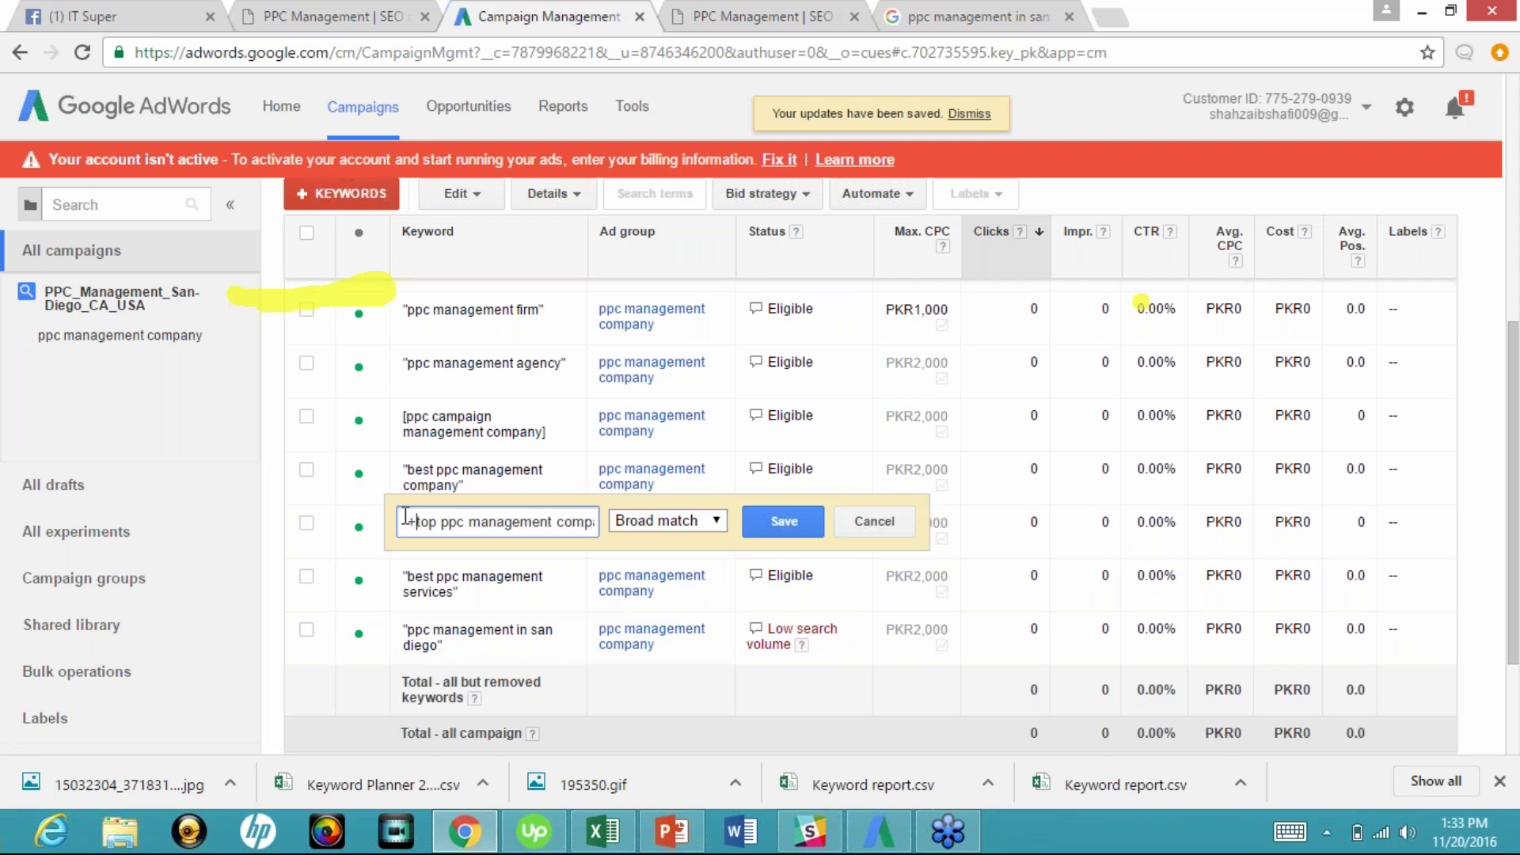
pyautogui.write('+')
pyautogui.press('Right')
pyautogui.press('Right')
pyautogui.press('Right')
pyautogui.press('Right')
pyautogui.write('+')
pyautogui.press('Right')
pyautogui.press('Right')
pyautogui.press('Right')
pyautogui.press('Right')
pyautogui.press('Right')
pyautogui.press('Right')
pyautogui.press('Right')
pyautogui.press('Right')
pyautogui.press('Right')
pyautogui.press('Right')
pyautogui.press('Right')
pyautogui.write('+')
pyautogui.press('Right')
pyautogui.press('Right')
pyautogui.press('Right')
pyautogui.press('Right')
pyautogui.press('Right')
pyautogui.press('Right')
pyautogui.press('Right')
pyautogui.press('Right')
pyautogui.press('Right')
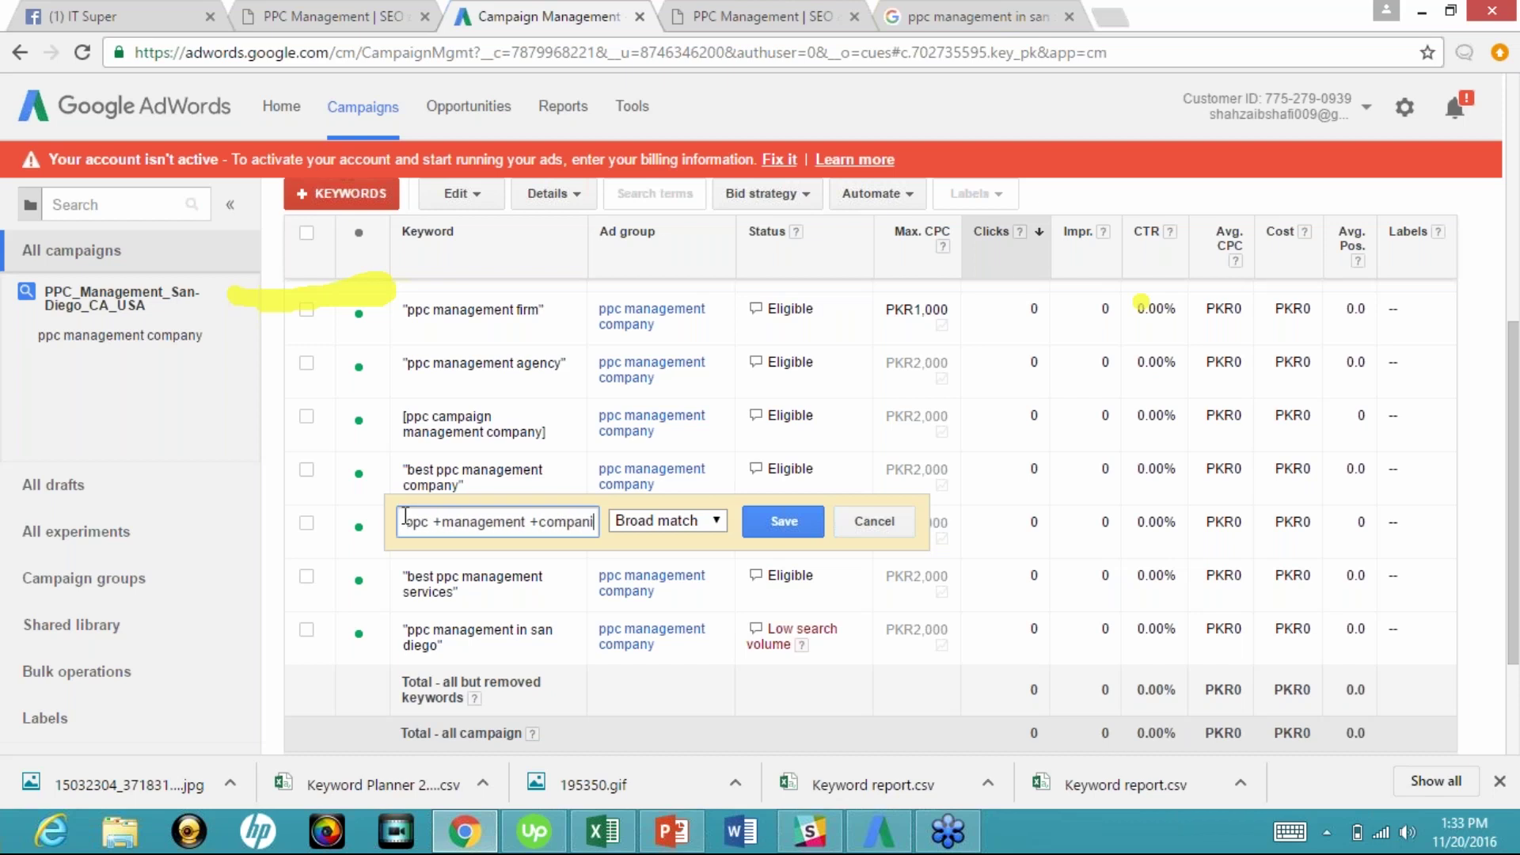
pyautogui.click(767, 529)
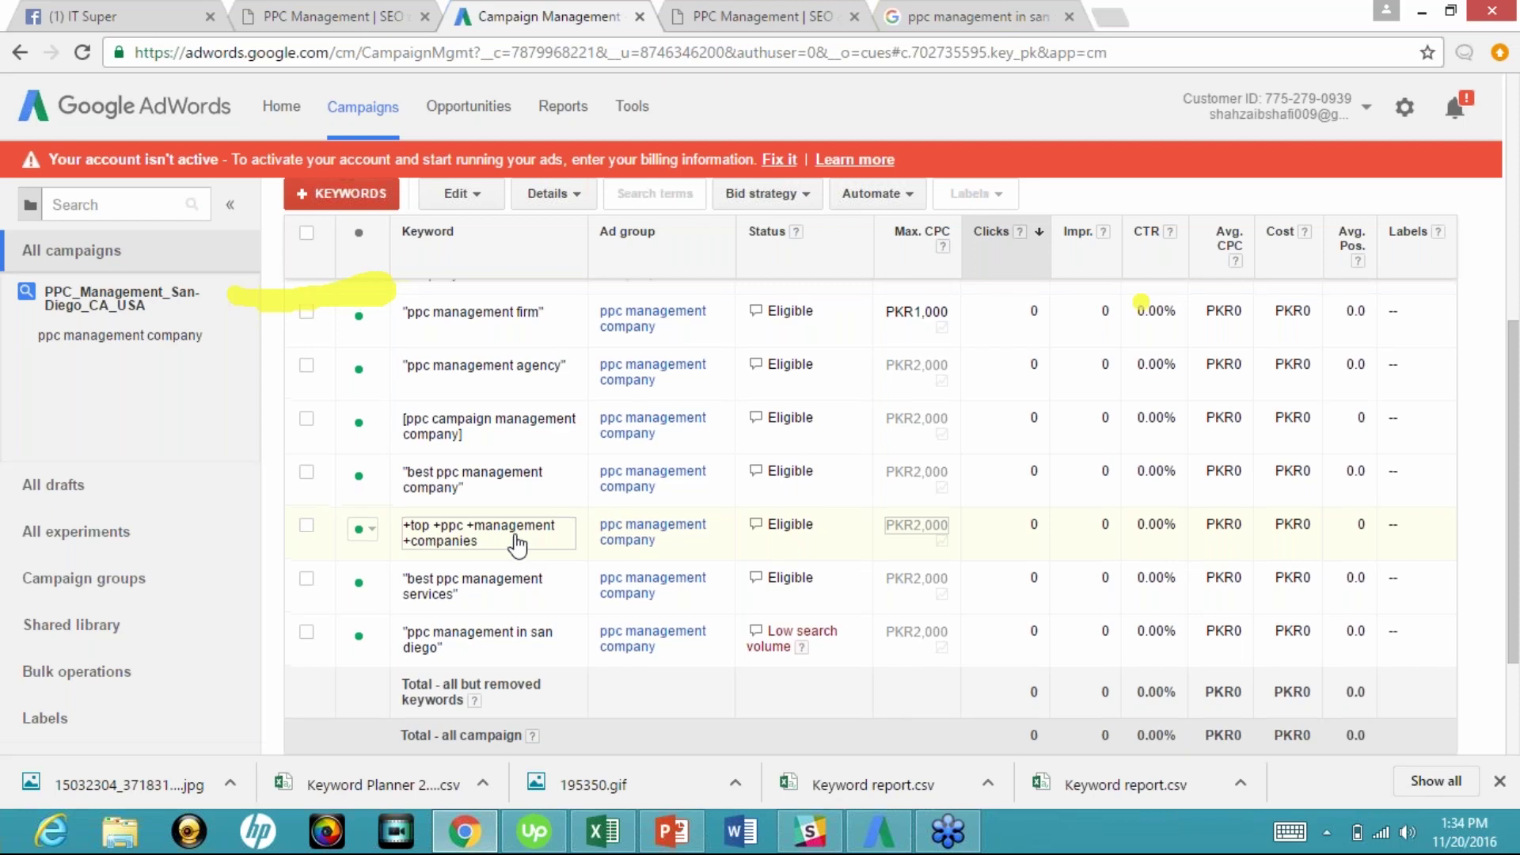
# Step: Open the ad extensions of the PPC_Management_San-Diego_CA_USA campaign and review its campaign callout extension
pyautogui.scroll(1, 518, 545)
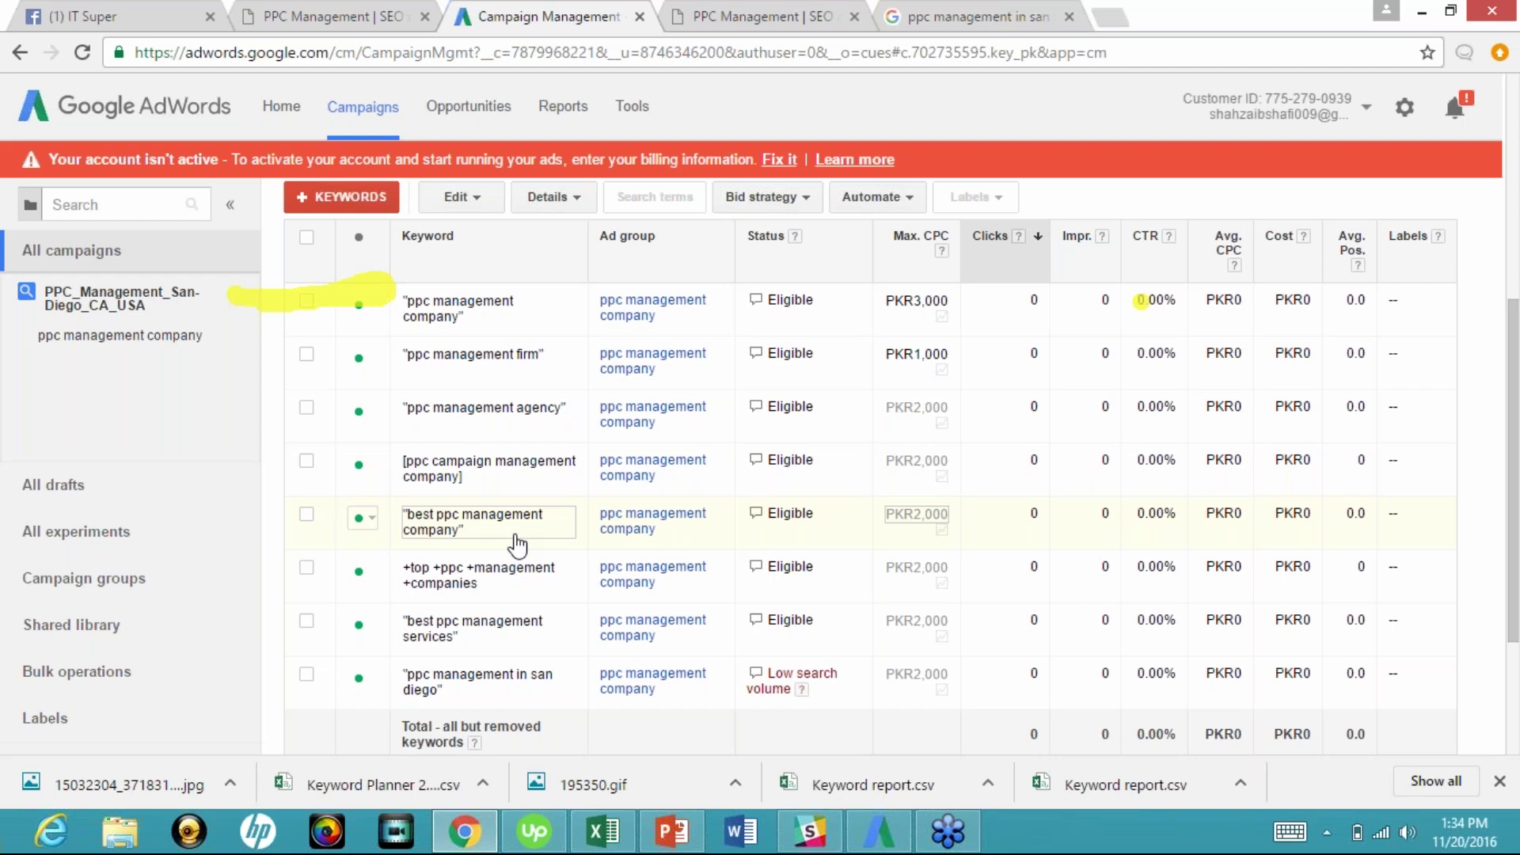
pyautogui.scroll(5, 519, 545)
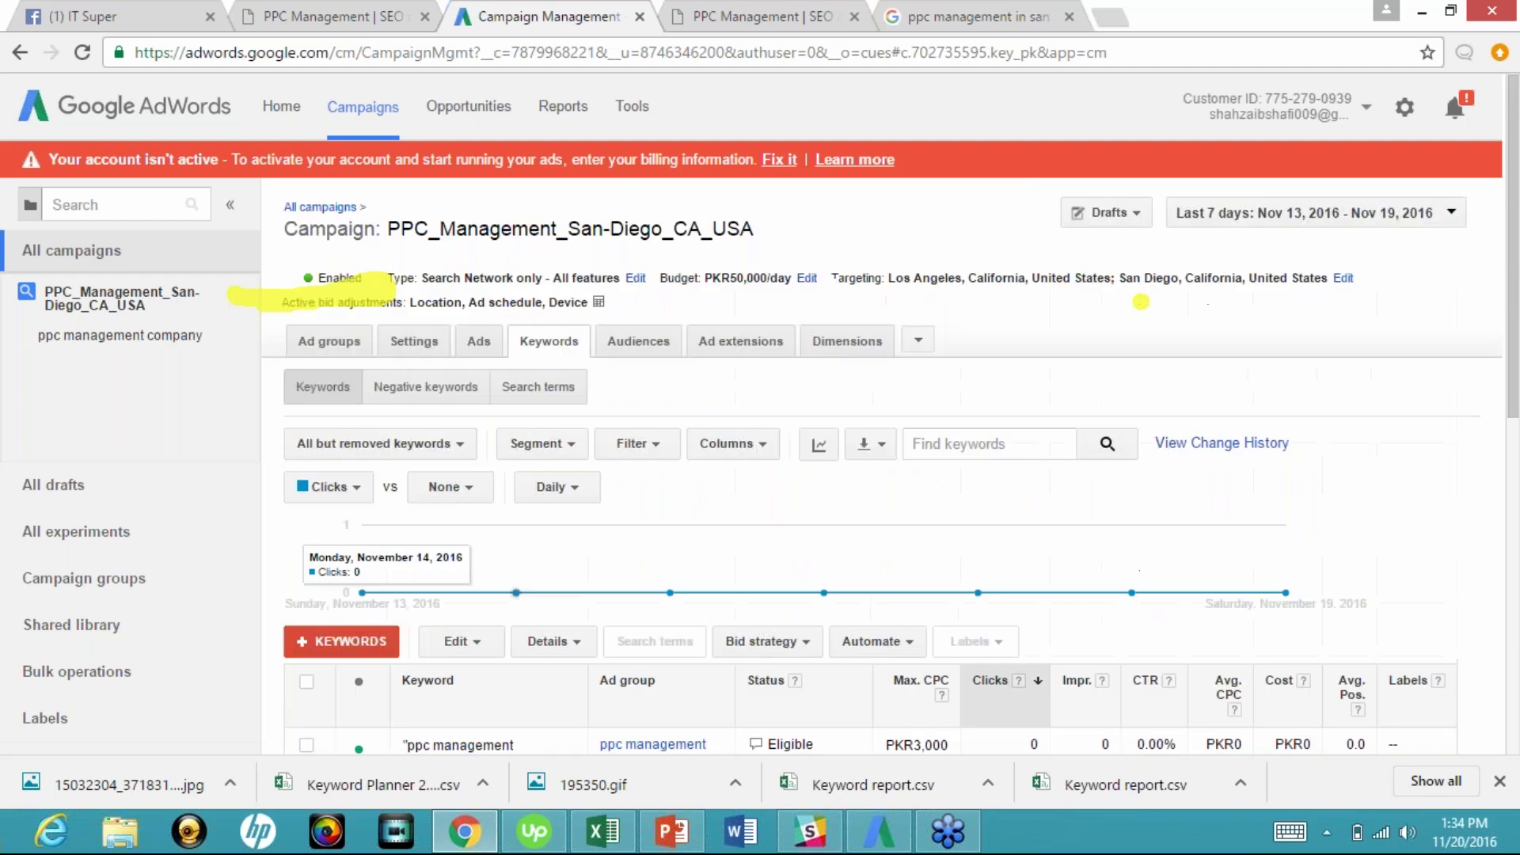
pyautogui.click(750, 348)
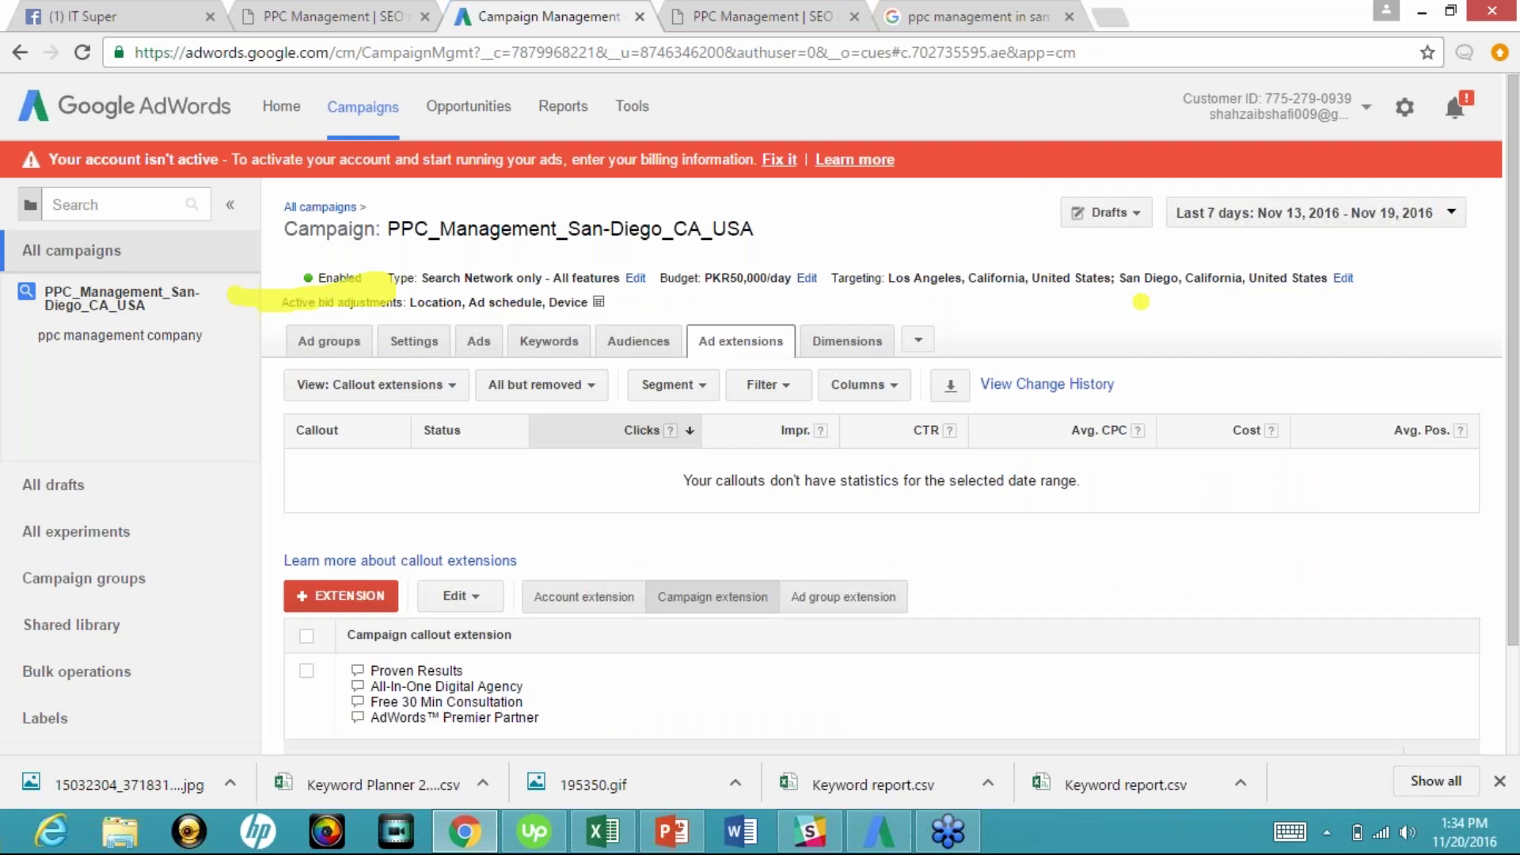
pyautogui.scroll(-2, 467, 571)
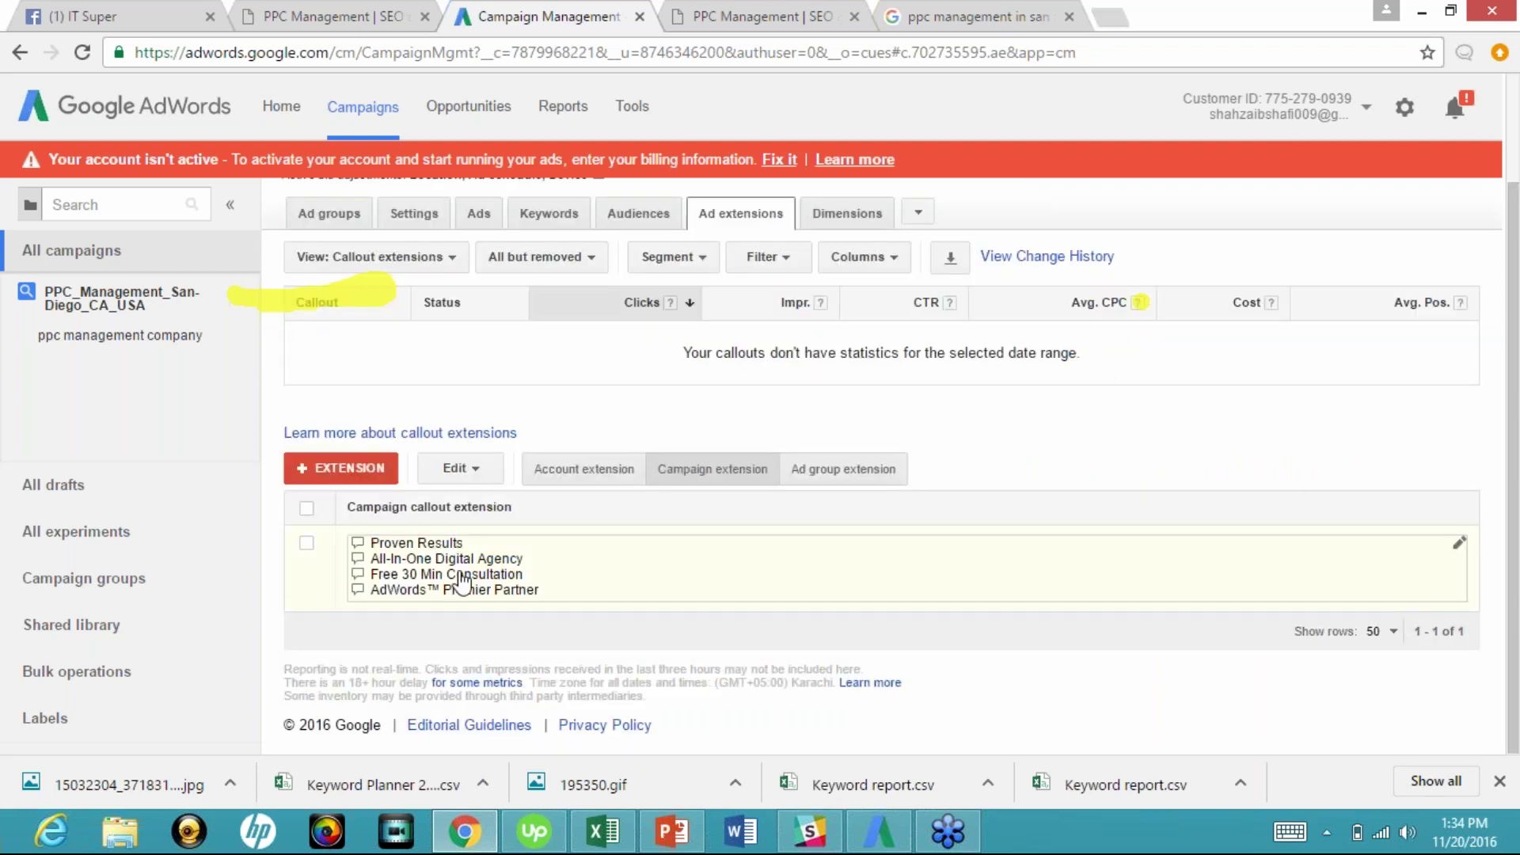
# Step: Open the campaign callout extension for editing and review its selected callouts, new callout option and device setting
pyautogui.click(346, 453)
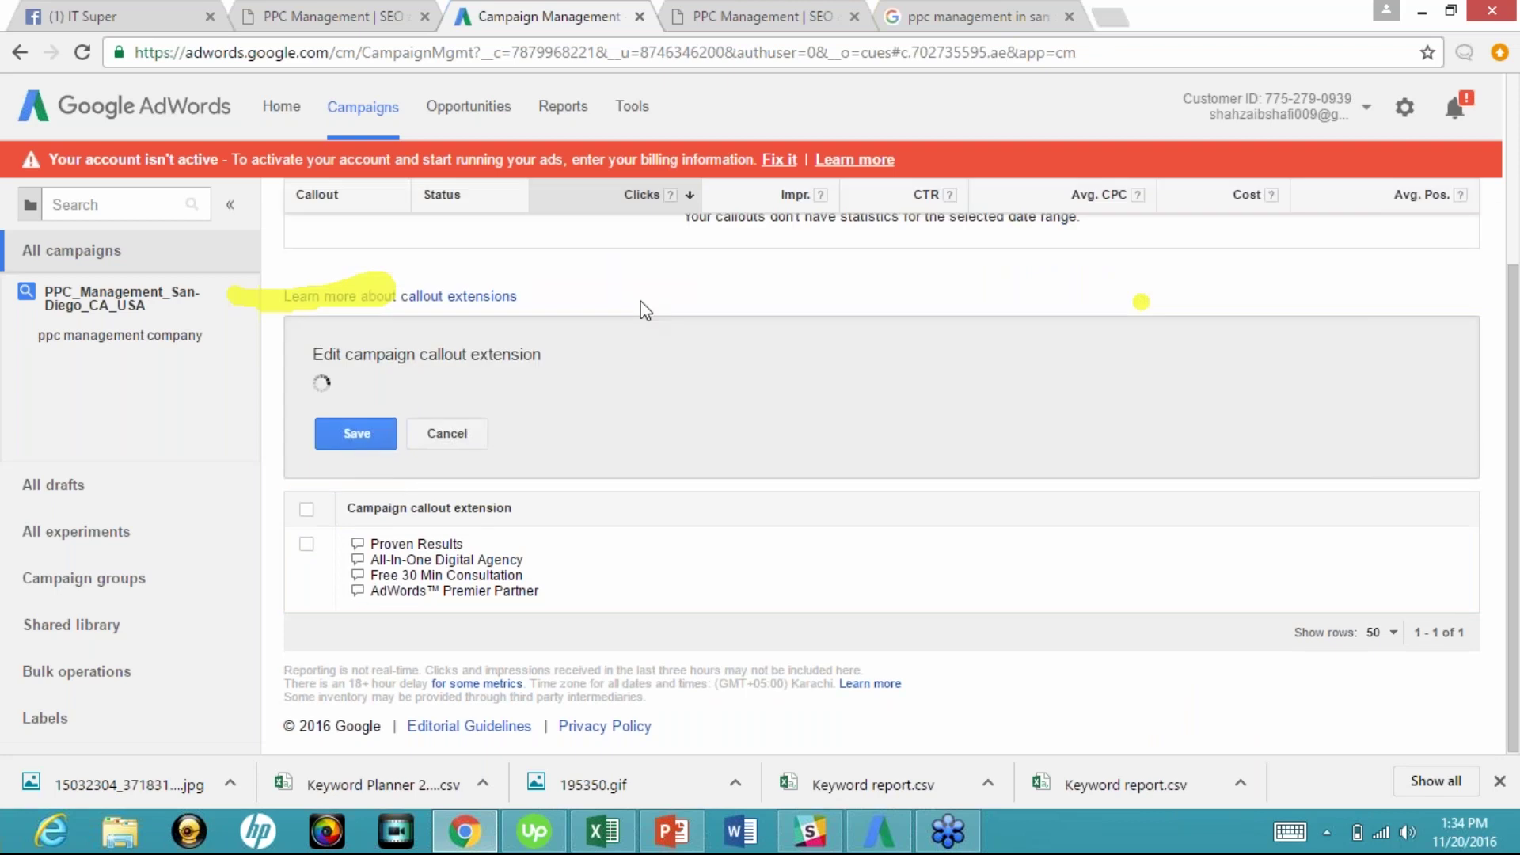
pyautogui.click(809, 497)
pyautogui.click(735, 536)
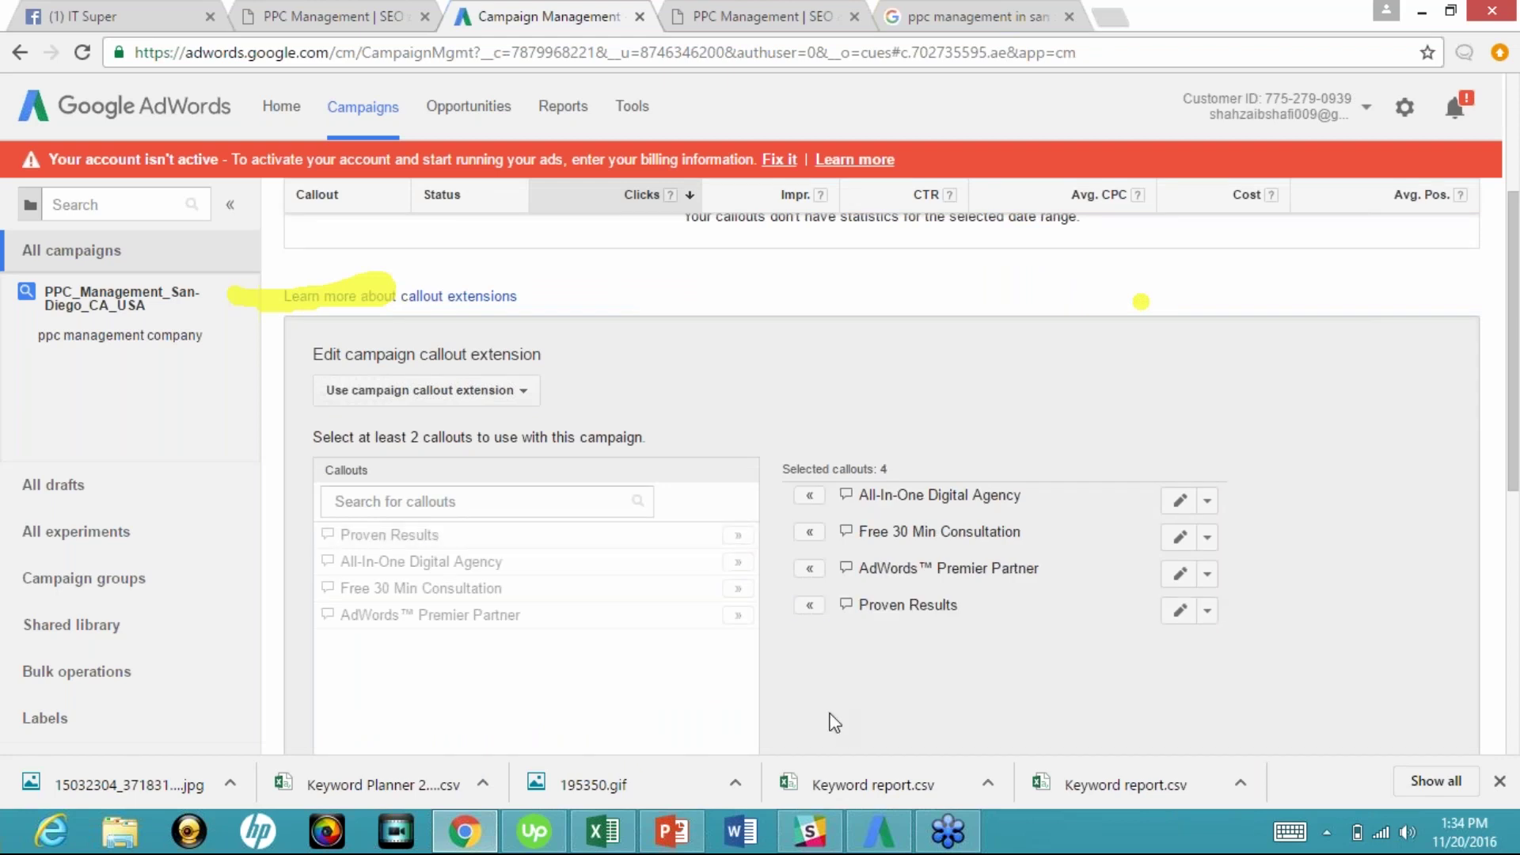
pyautogui.scroll(-1, 834, 723)
pyautogui.scroll(-3, 834, 722)
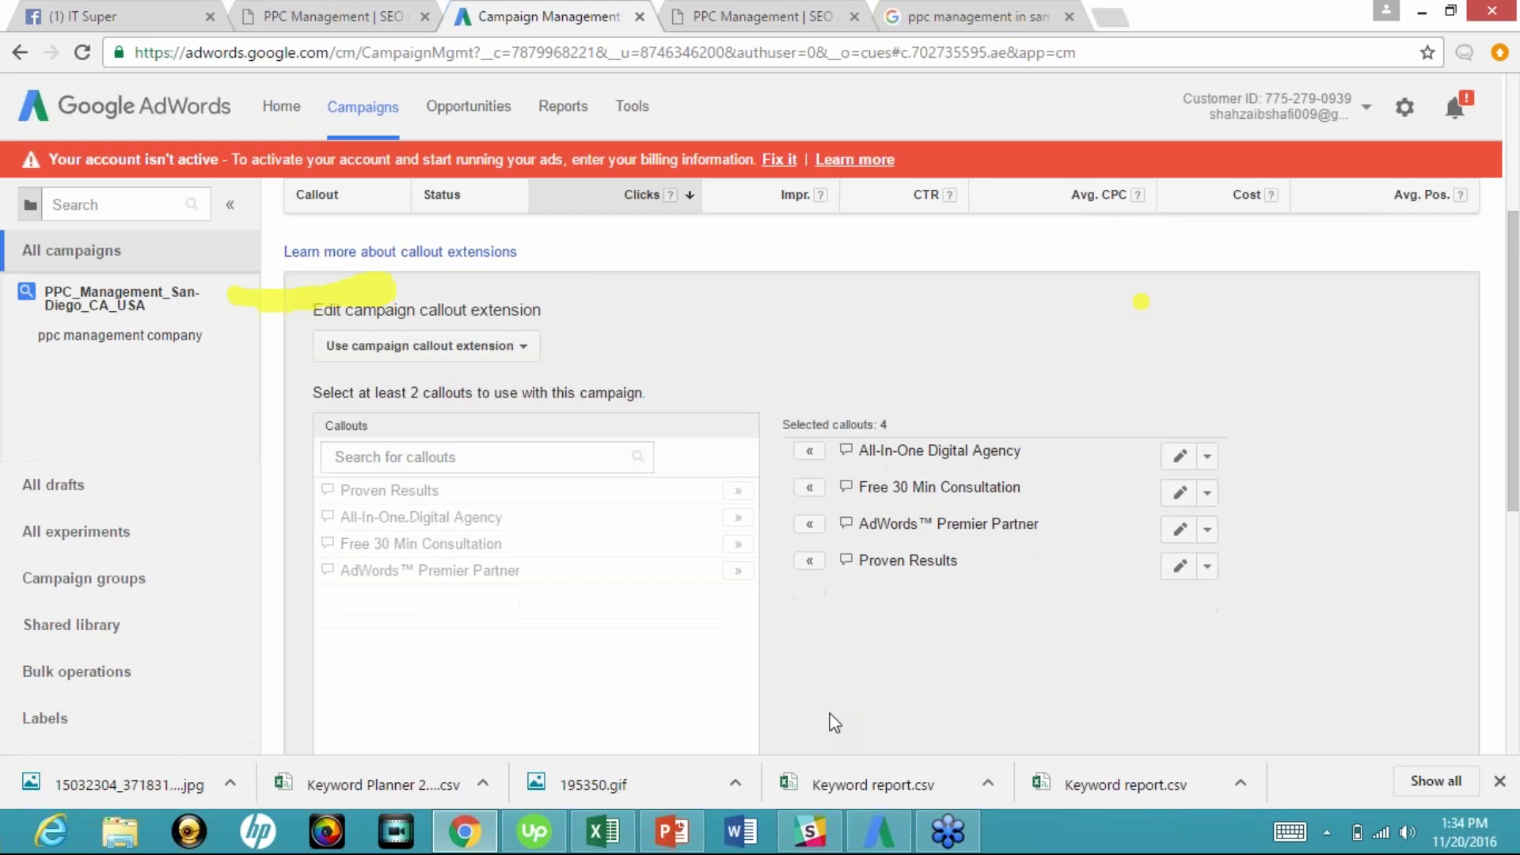
pyautogui.scroll(-3, 834, 722)
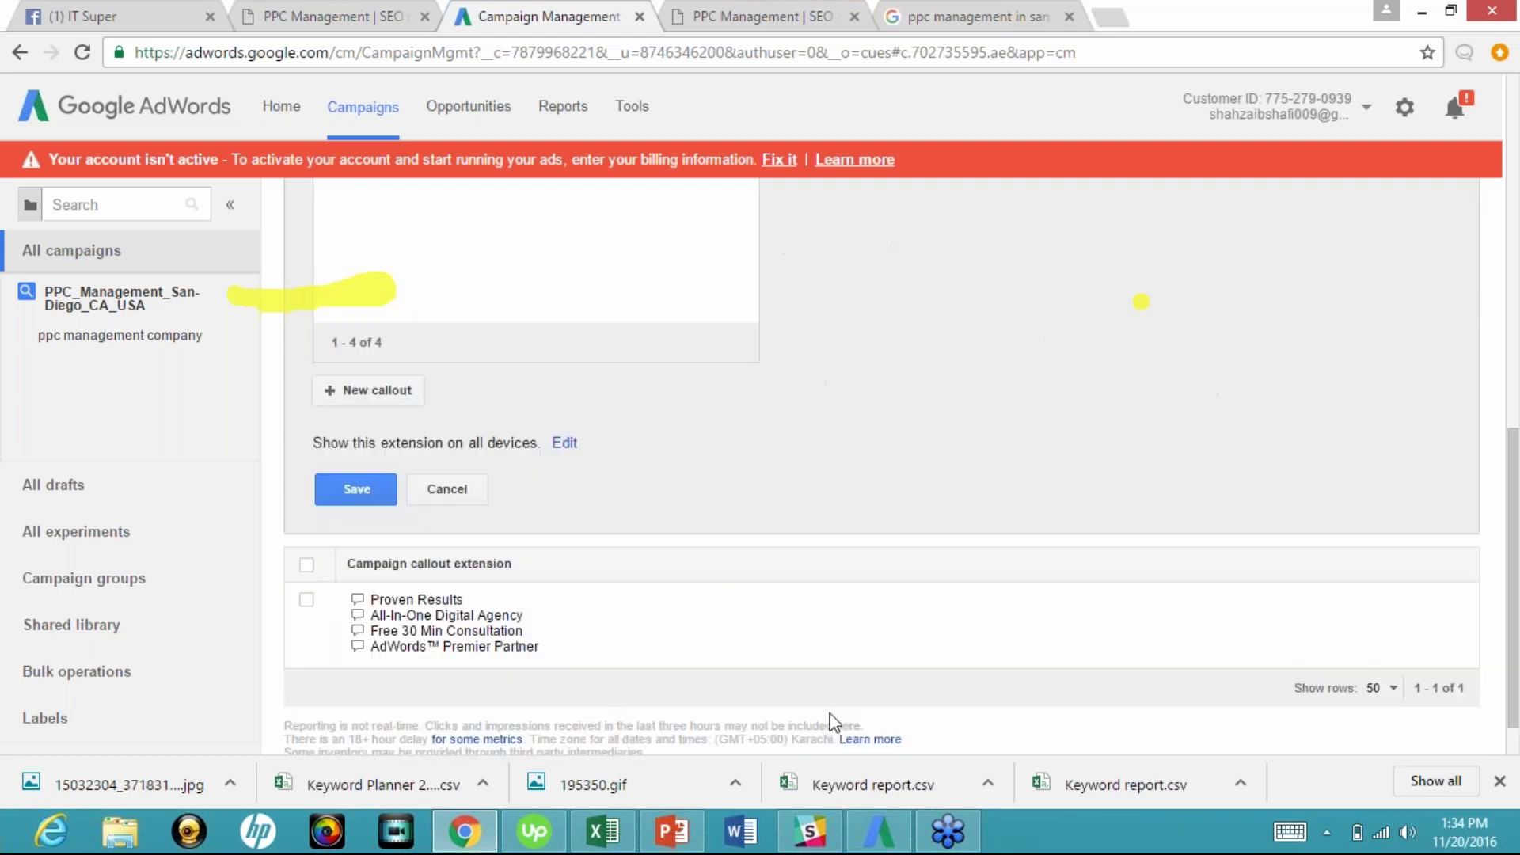
# Step: Examine the callouts and phone number in the hawkemedia.com ad on the Google results page, and return to AdWords
pyautogui.click(936, 10)
pyautogui.moveTo(160, 492); pyautogui.dragTo(765, 511)
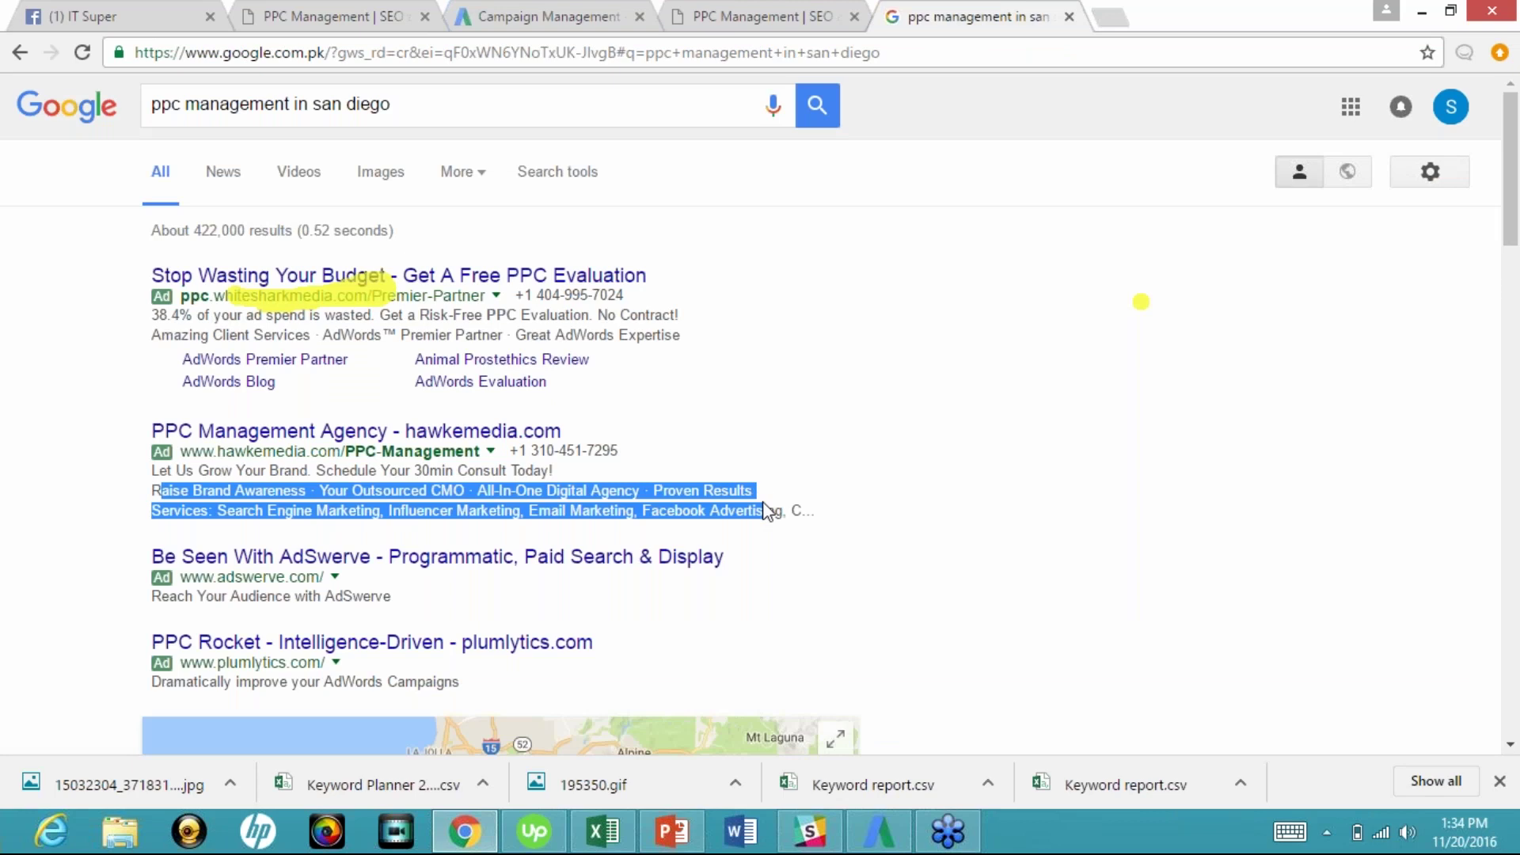
pyautogui.click(586, 452)
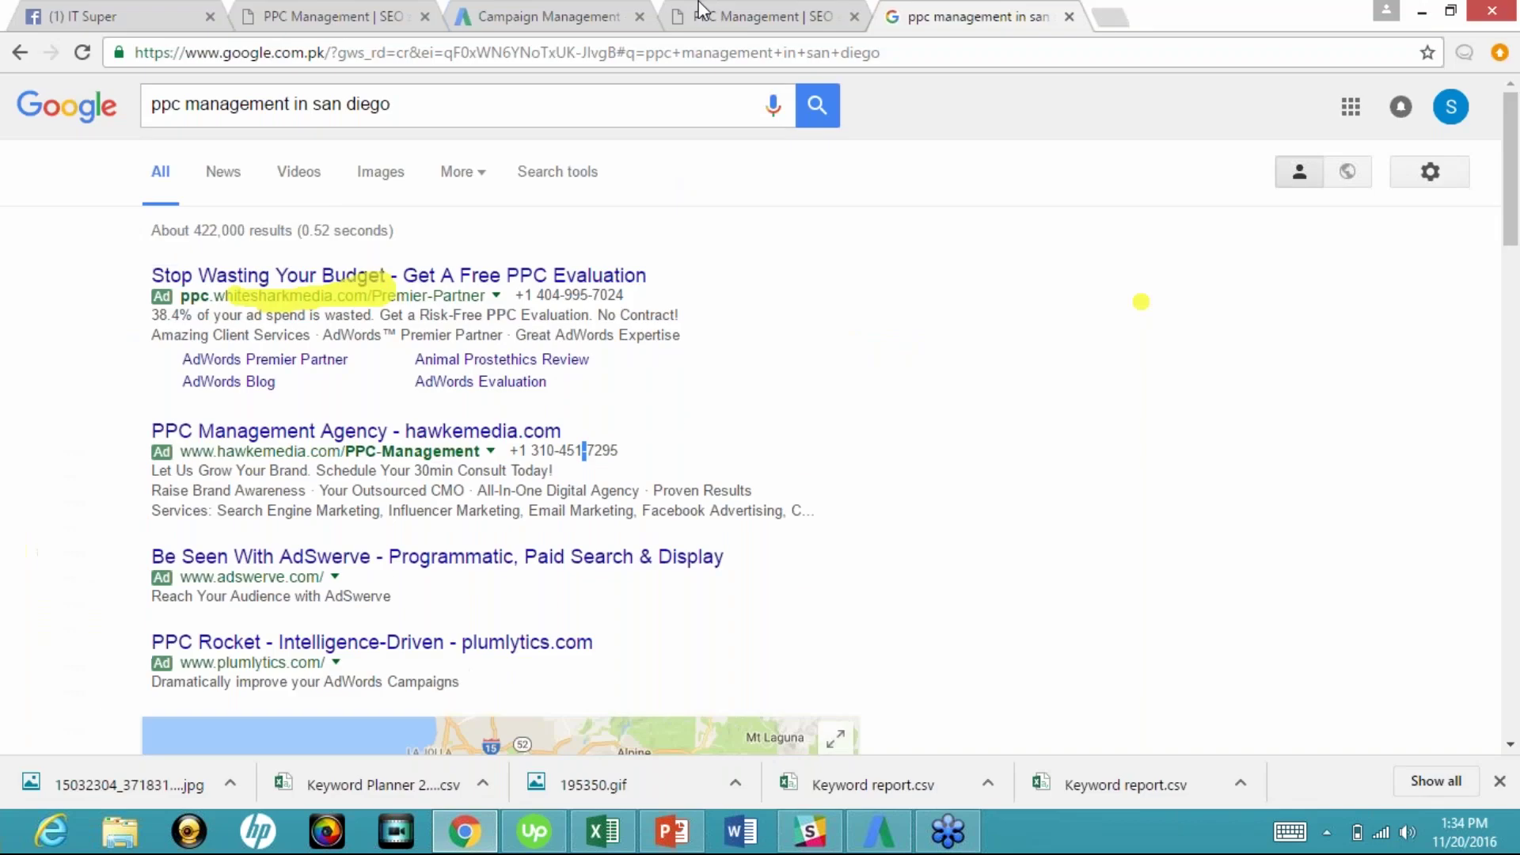
pyautogui.click(572, 14)
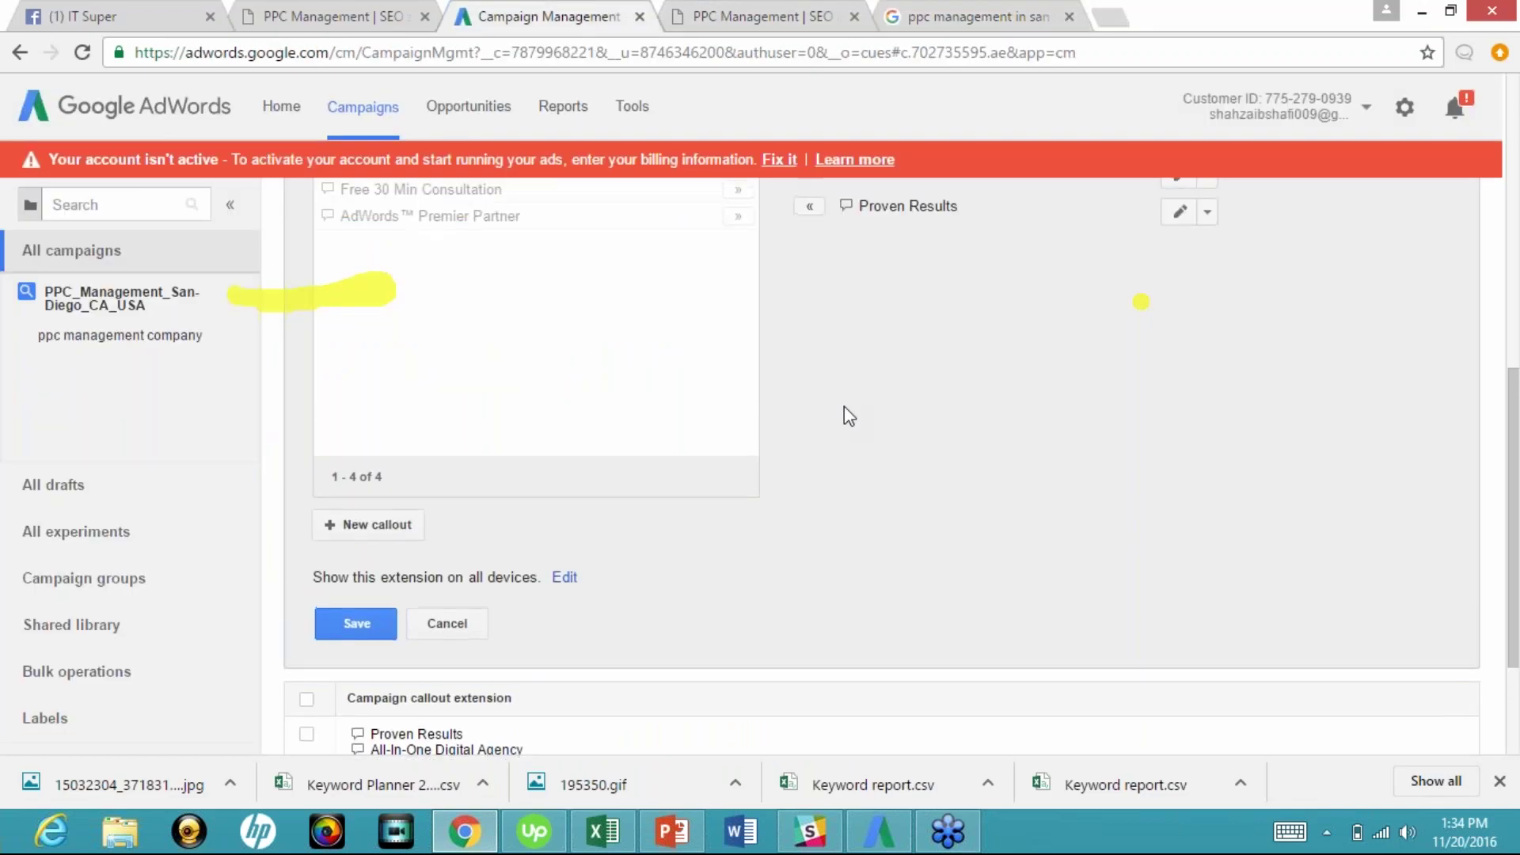
# Step: Review the available ad extension types and compare them with the ads on the Google results page
pyautogui.scroll(7, 844, 407)
pyautogui.click(416, 380)
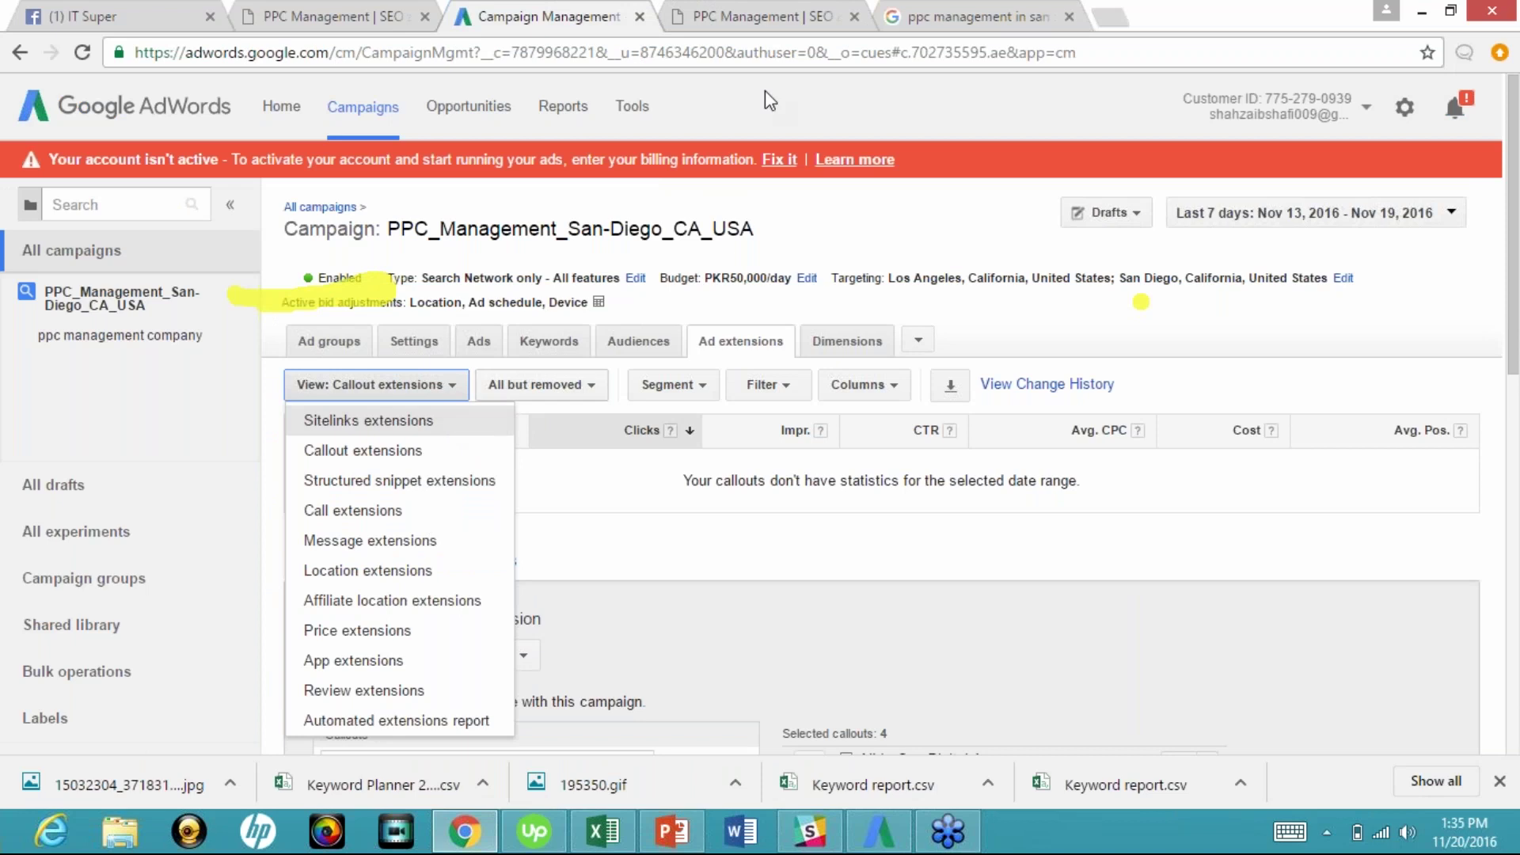
pyautogui.click(981, 11)
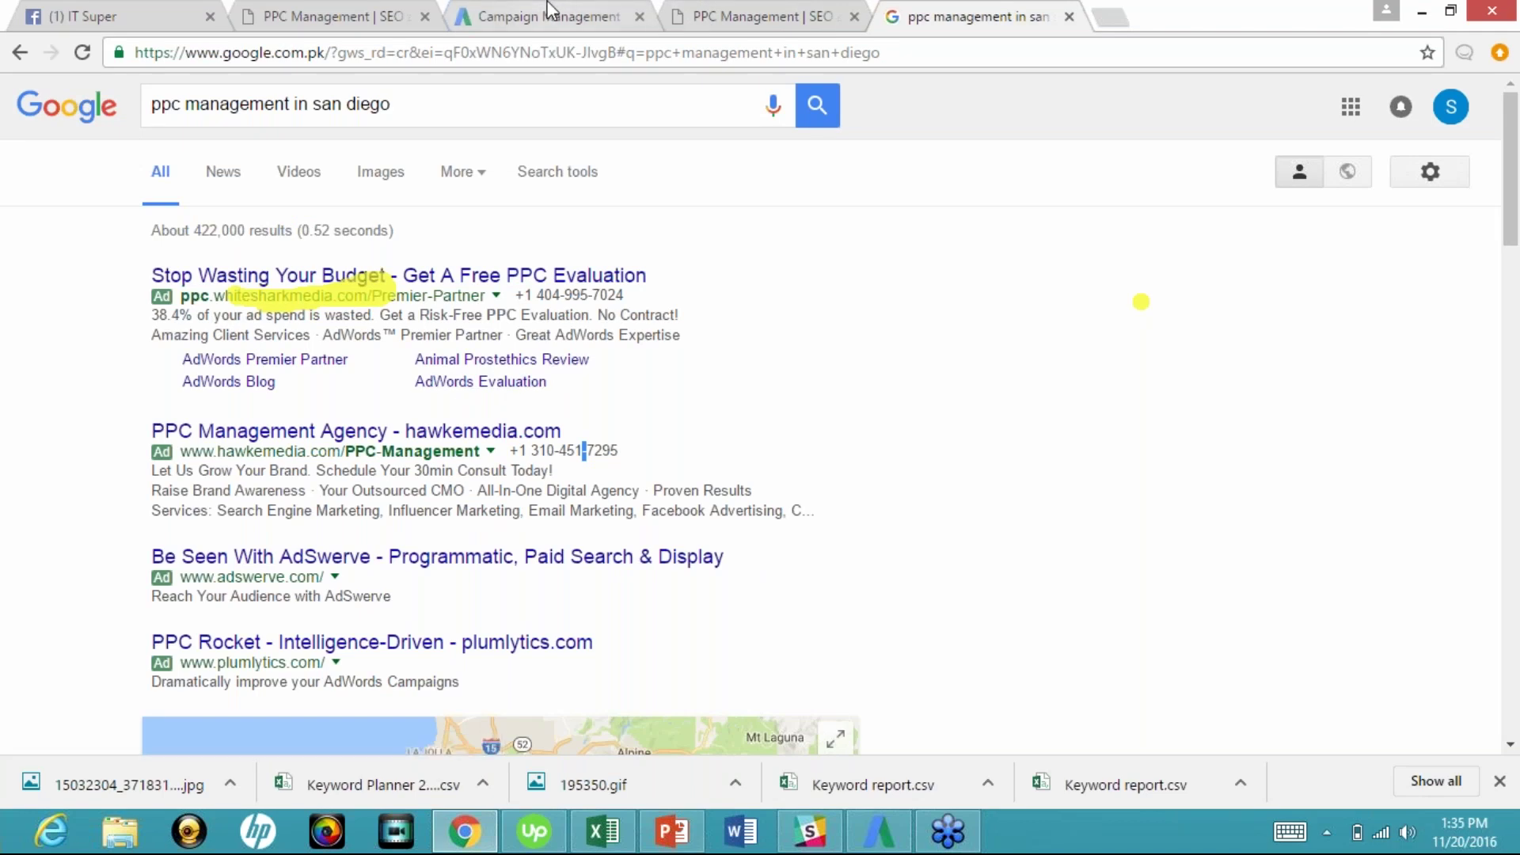
pyautogui.click(590, 10)
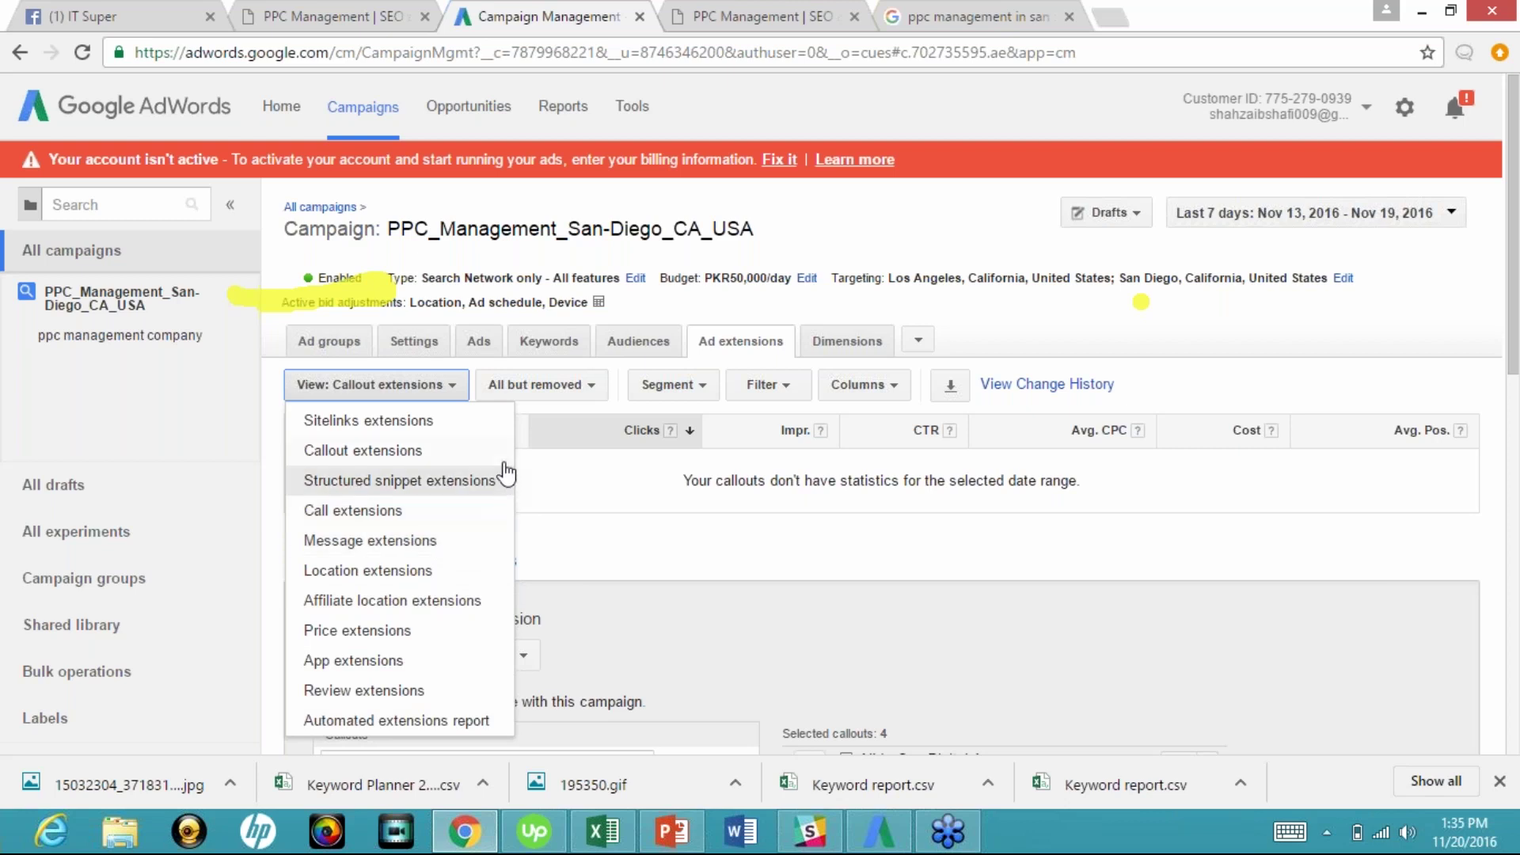
pyautogui.click(816, 648)
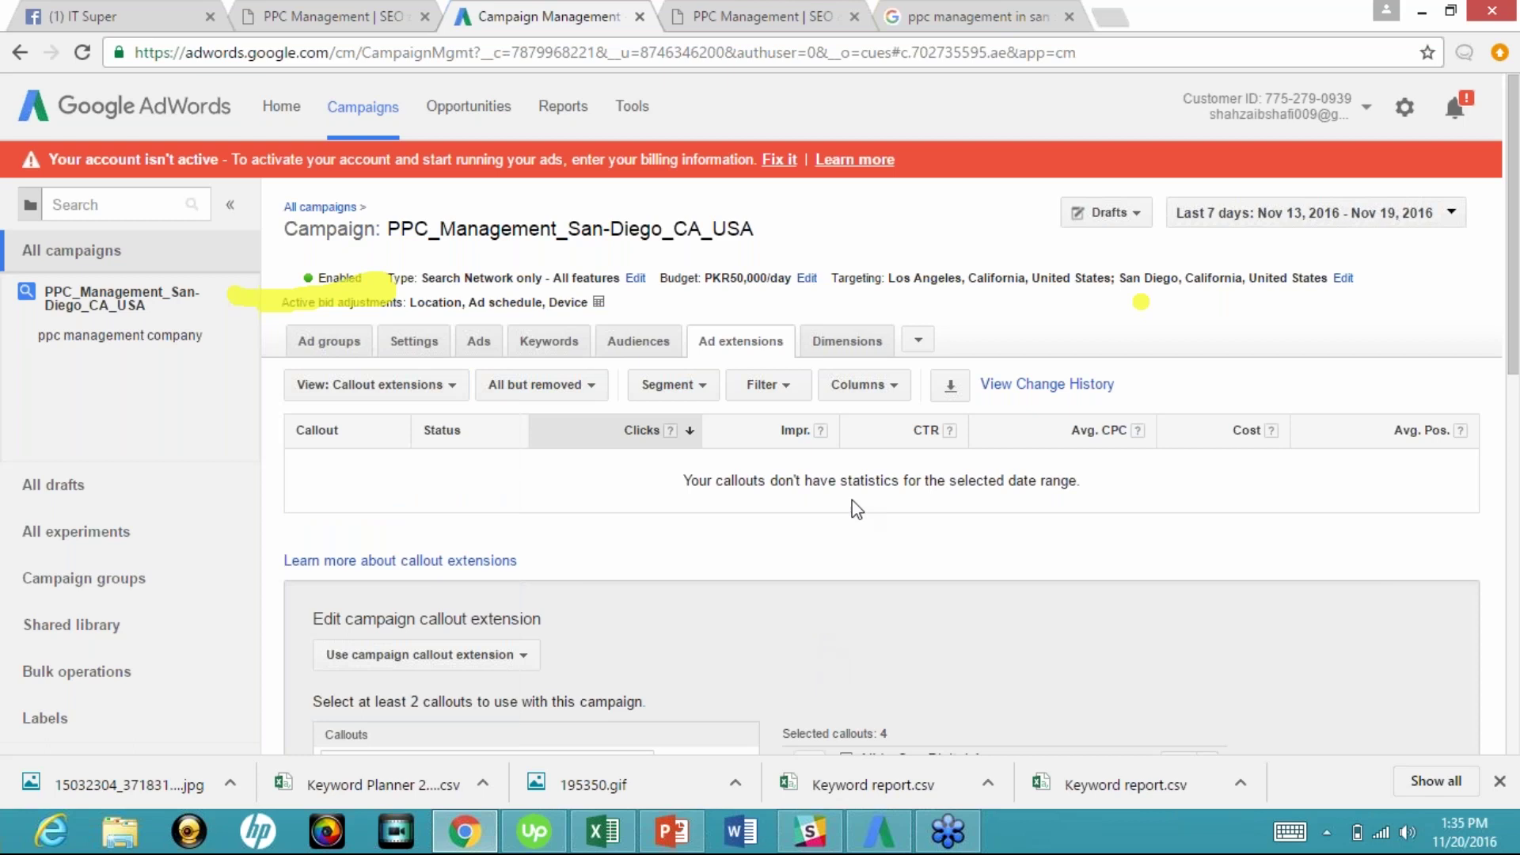
# Step: Open the campaign's Dimensions report and review its view choices, including Labels and Time, and its filter options
pyautogui.click(844, 348)
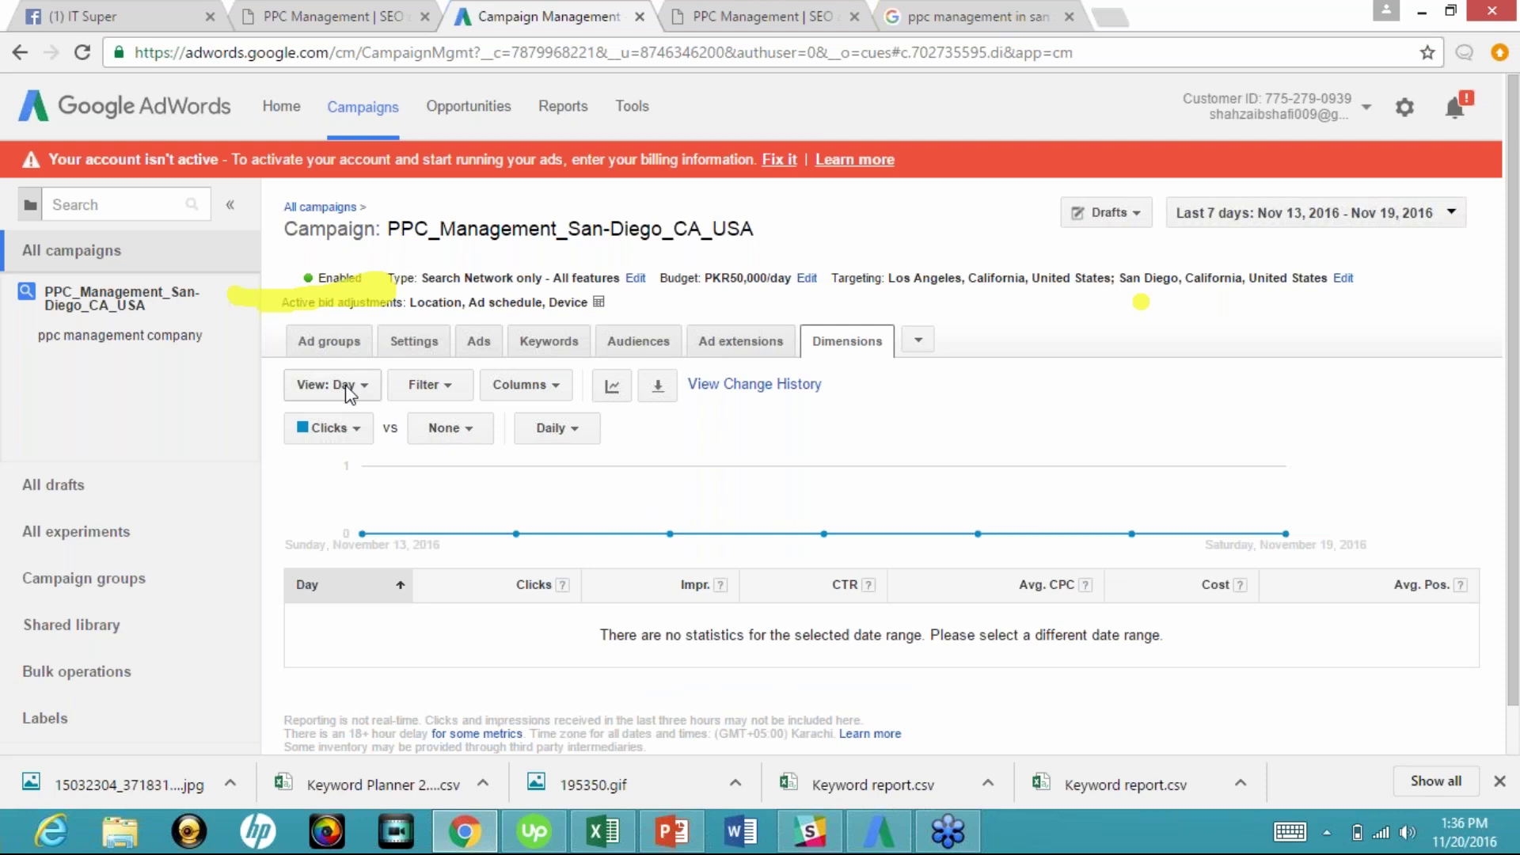
pyautogui.click(346, 388)
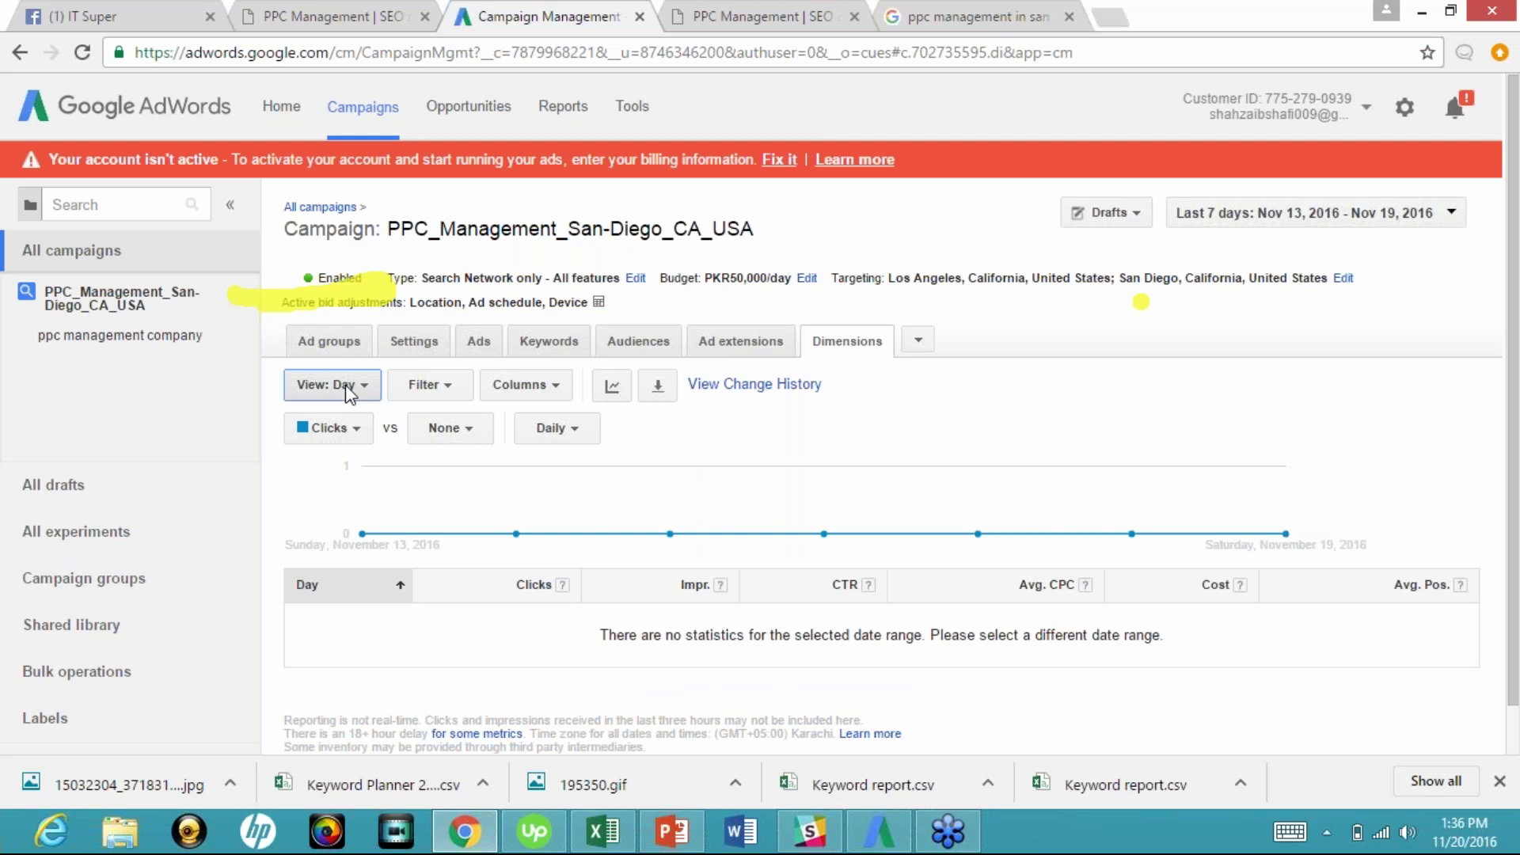
pyautogui.moveTo(350, 434)
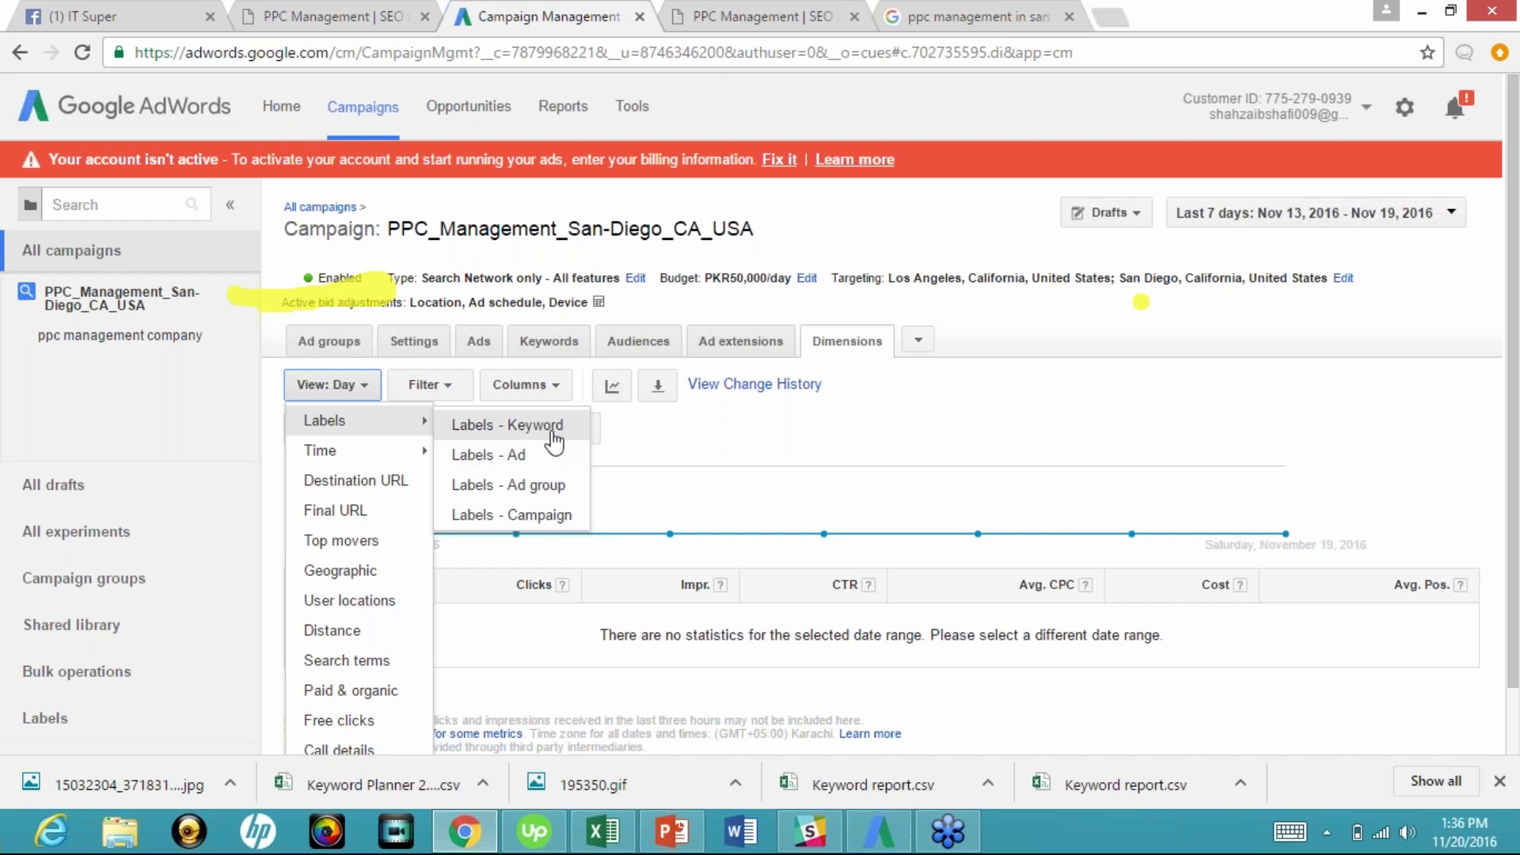
pyautogui.moveTo(403, 464)
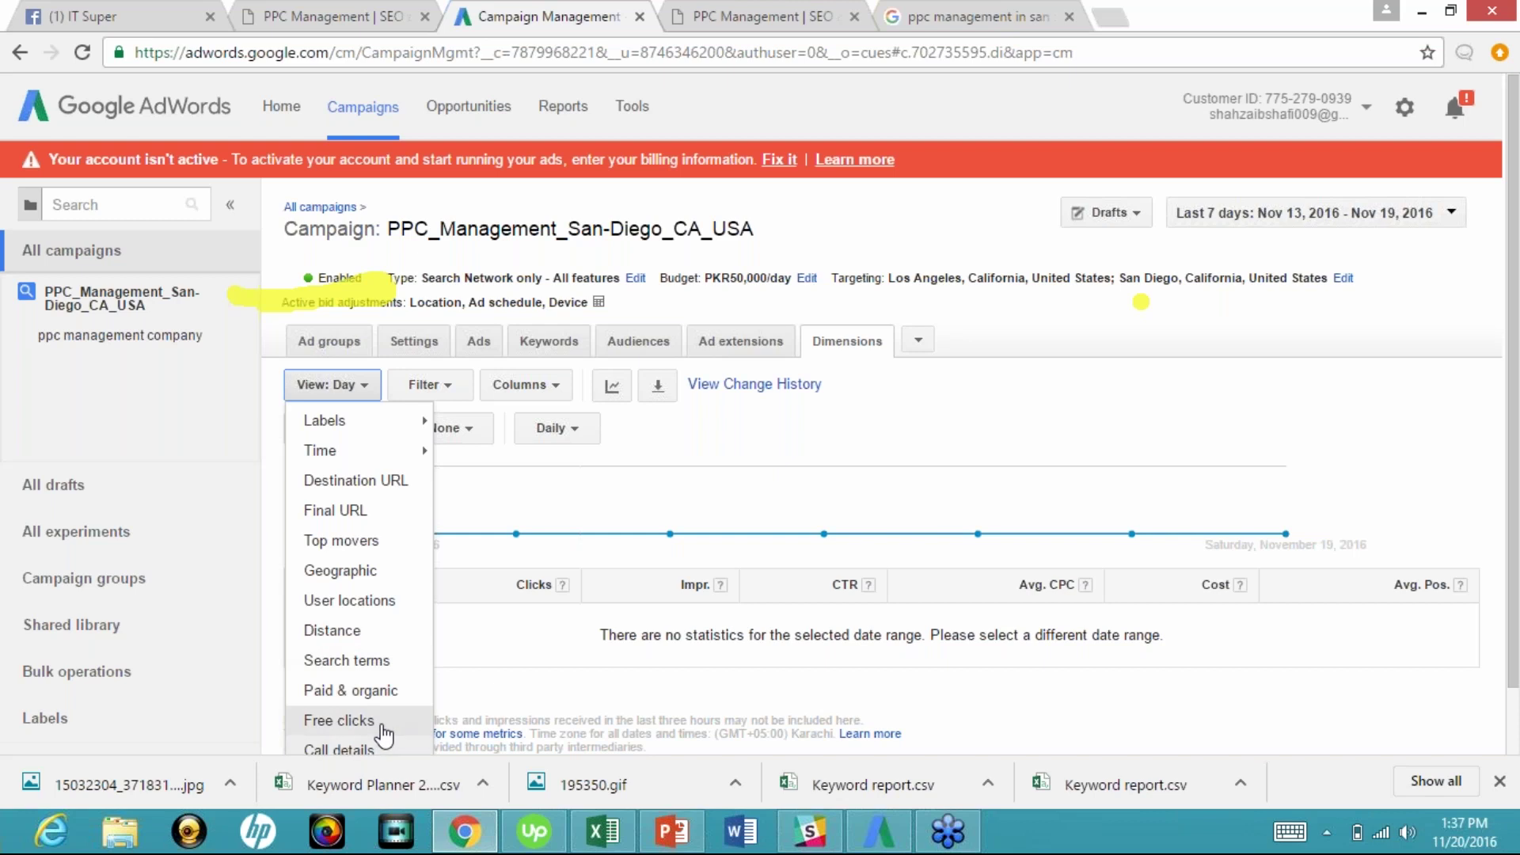
pyautogui.click(1036, 342)
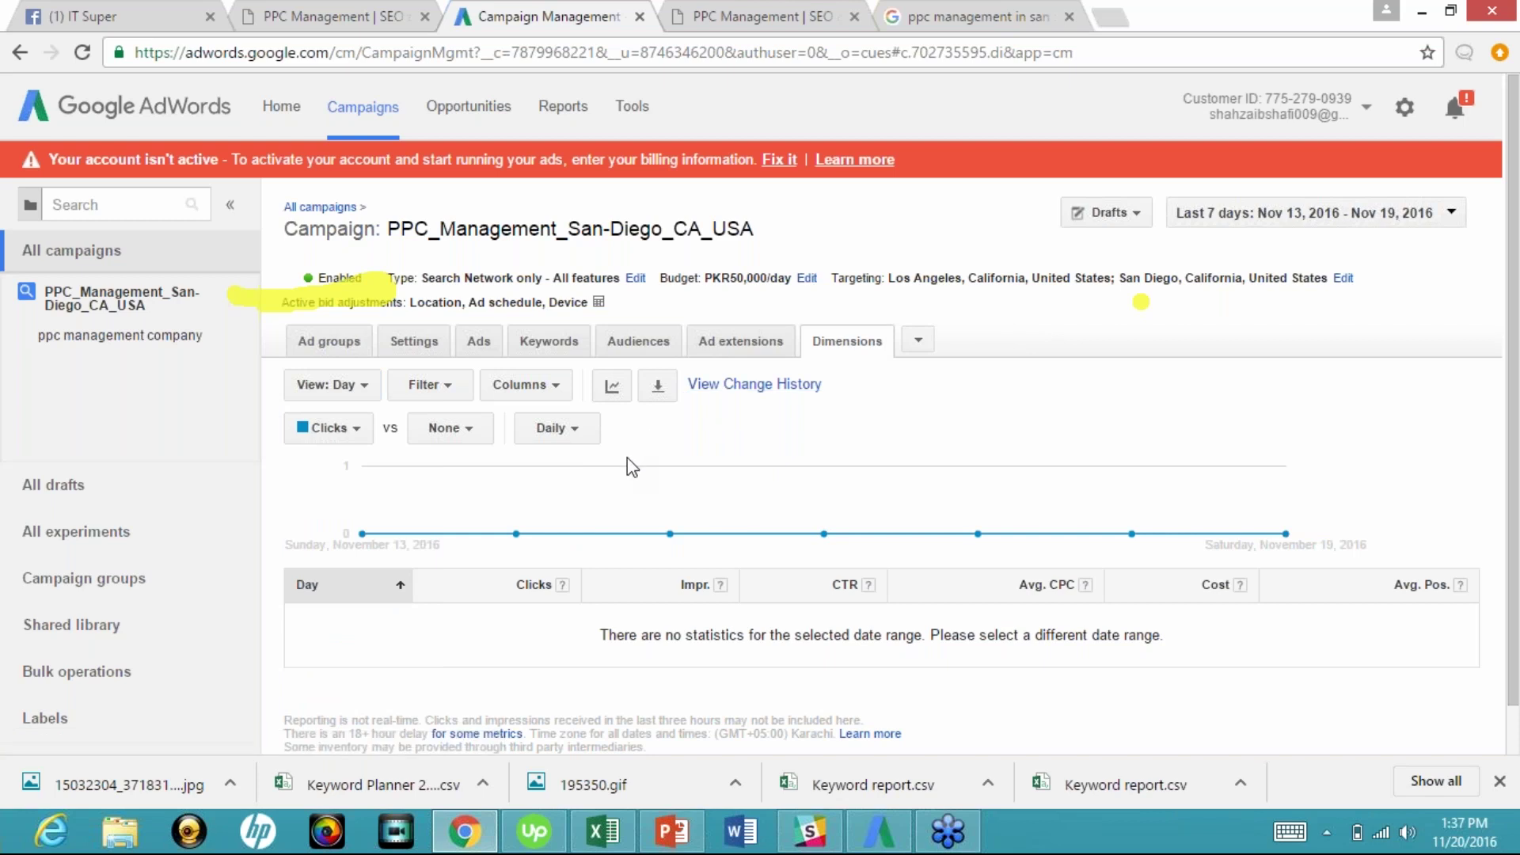
pyautogui.click(424, 388)
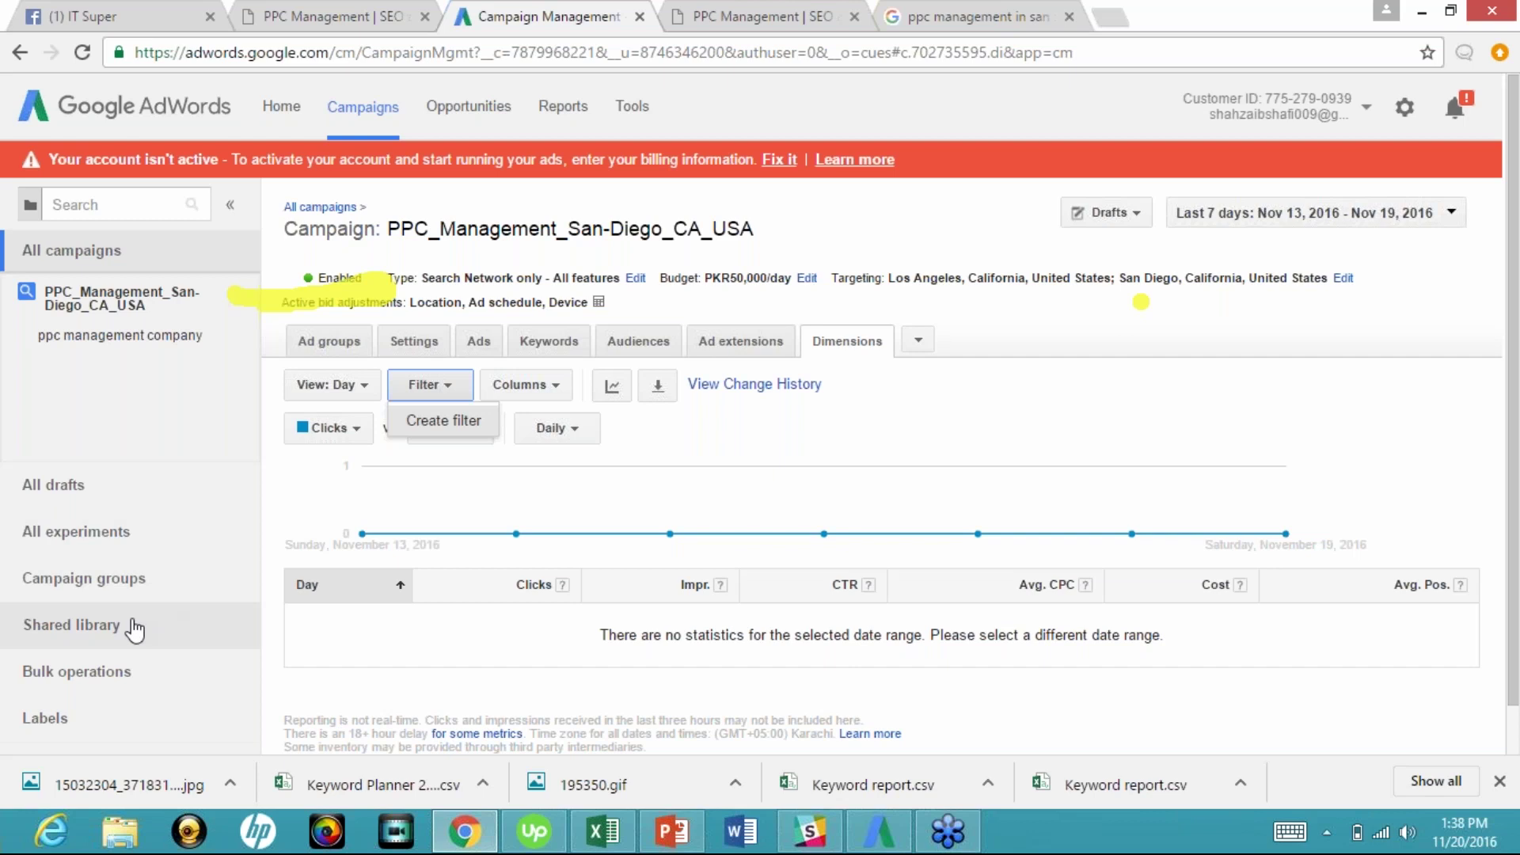
# Step: Open the Negative Keywords list under campaign negative keywords in the shared library and review its keywords and match types
pyautogui.click(99, 631)
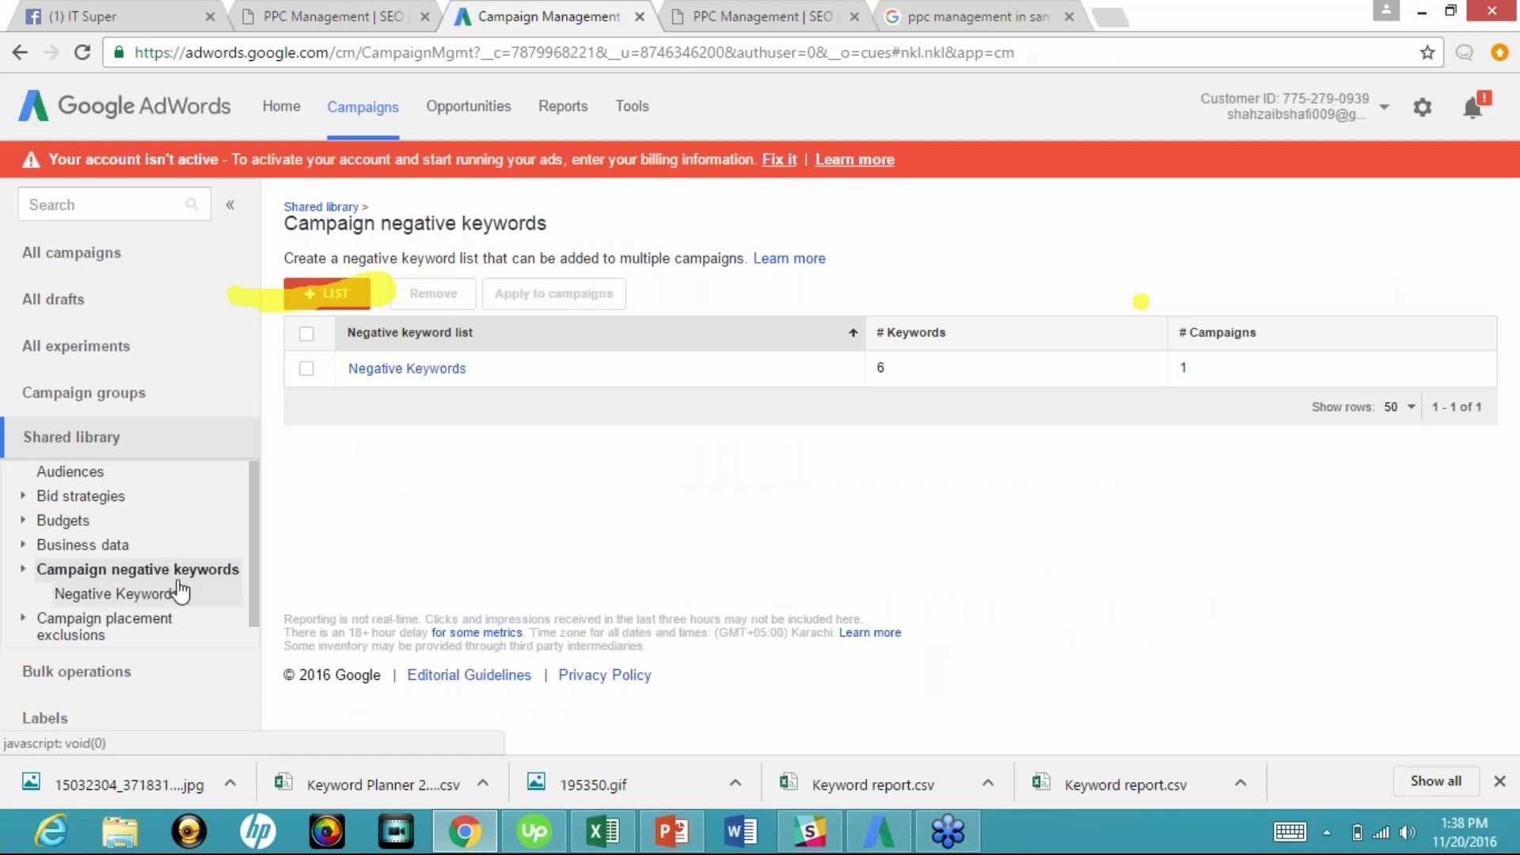
pyautogui.click(451, 370)
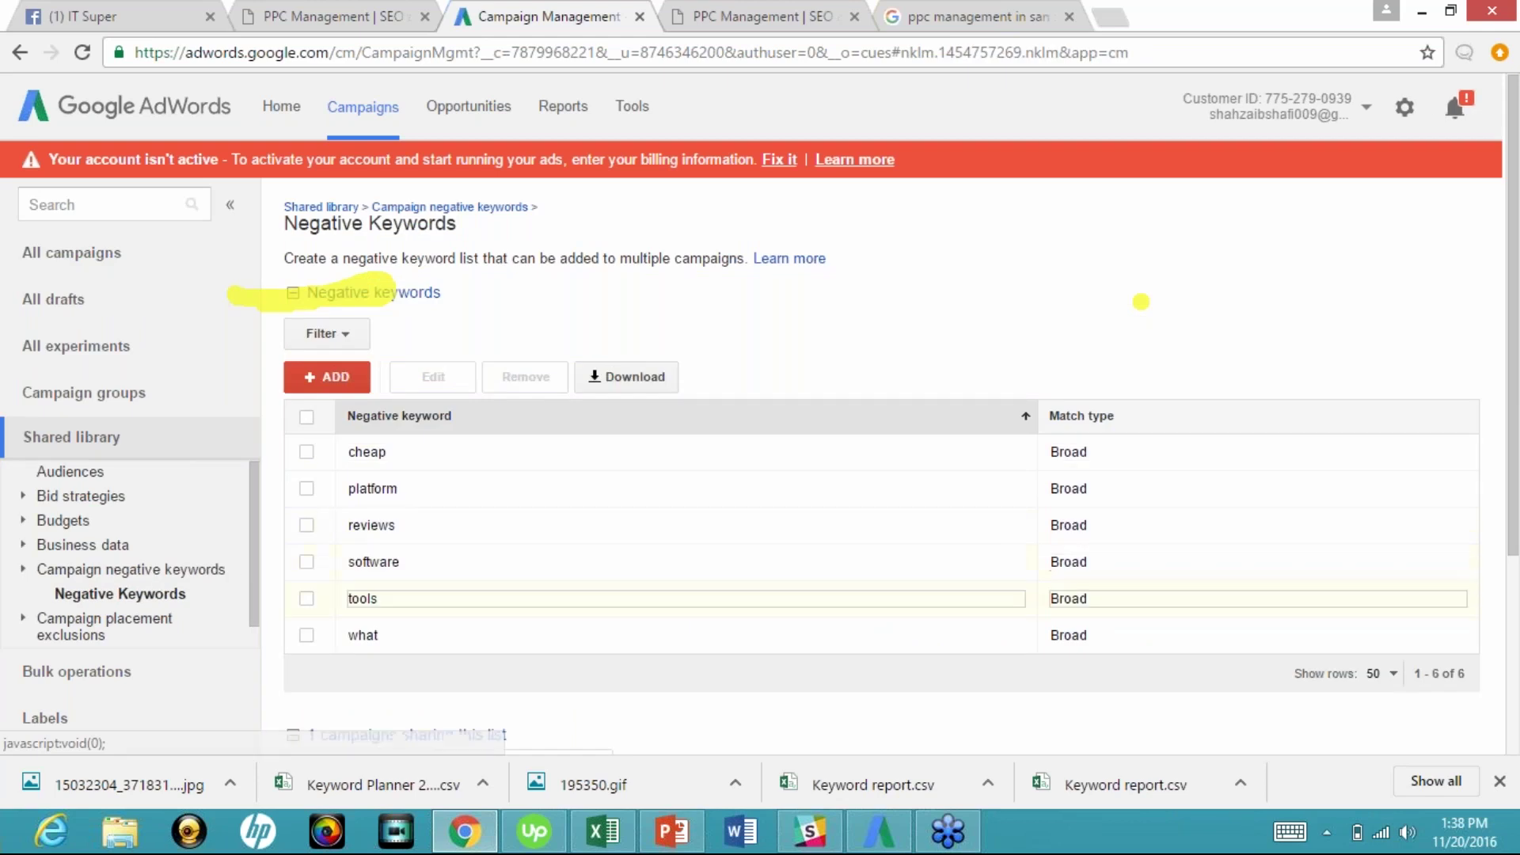
pyautogui.scroll(-1, 263, 541)
pyautogui.scroll(-1, 263, 541)
pyautogui.scroll(2, 261, 502)
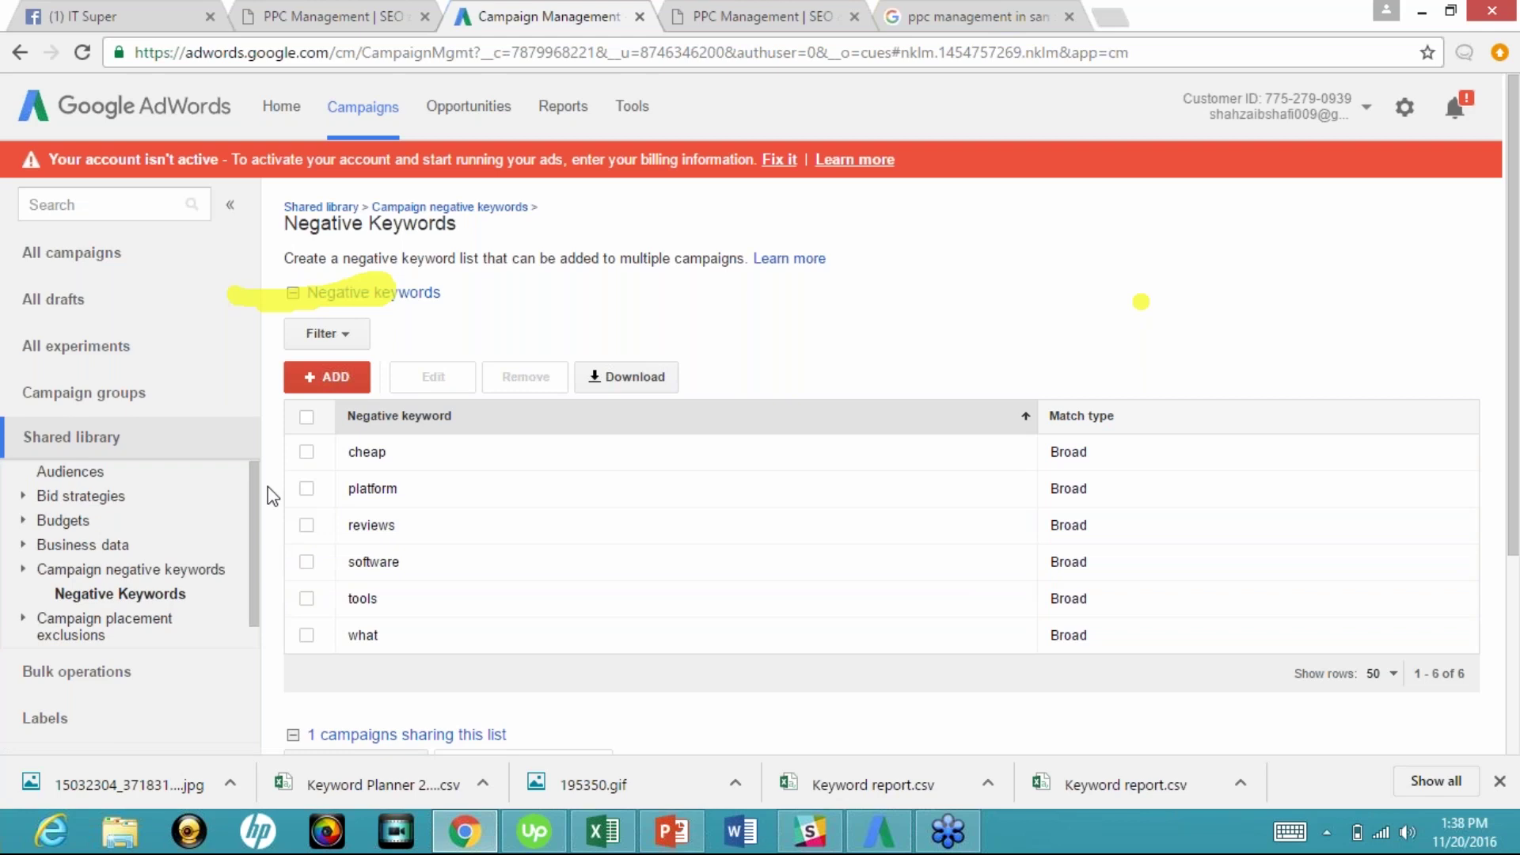
# Step: View the shared library's Budgets page and its Audiences page with the remarketing list options
pyautogui.click(63, 522)
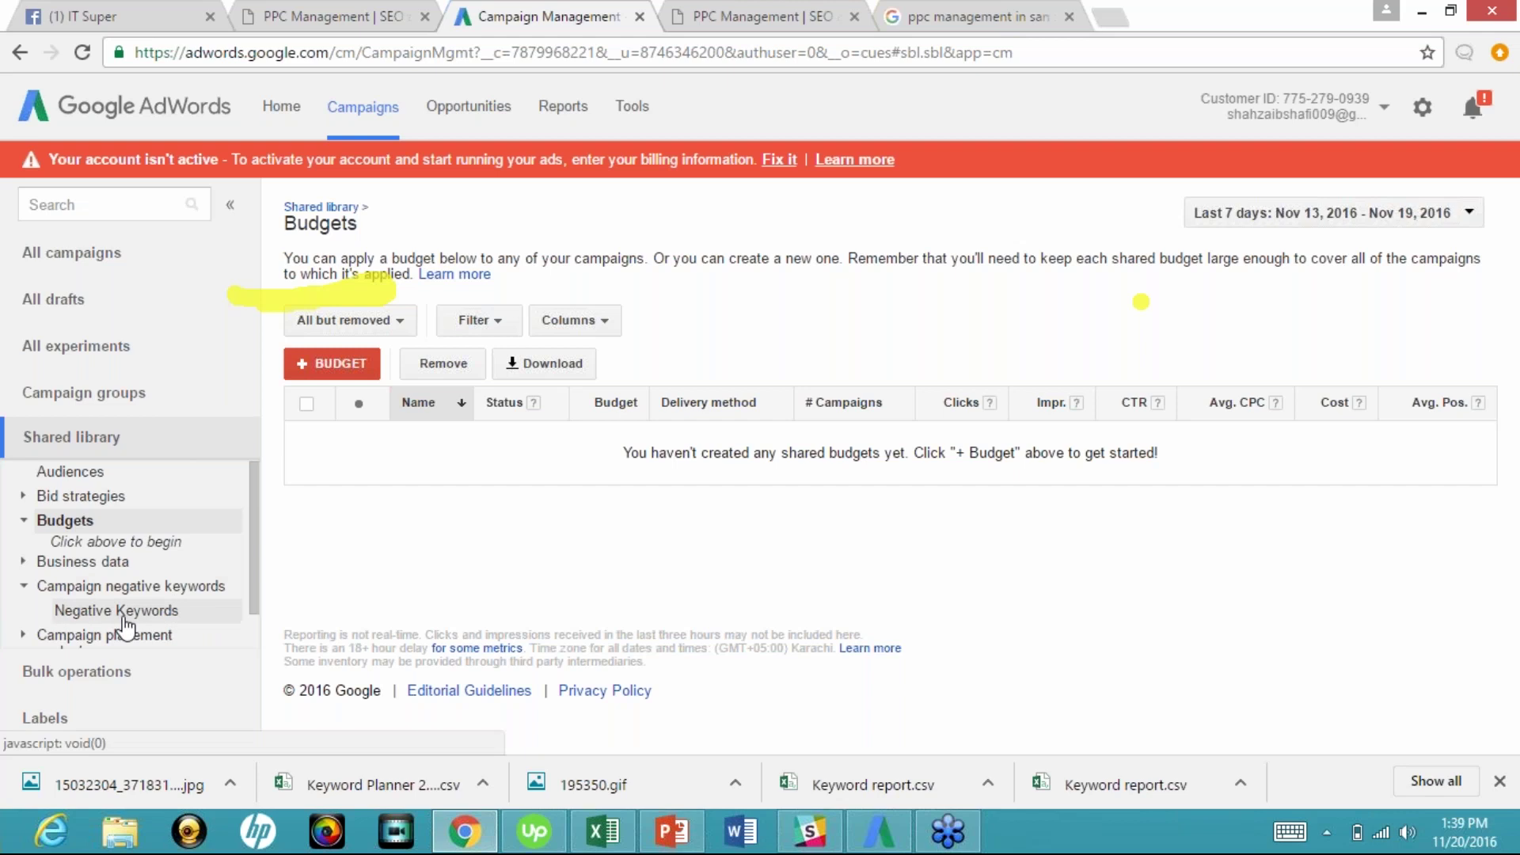
pyautogui.click(109, 481)
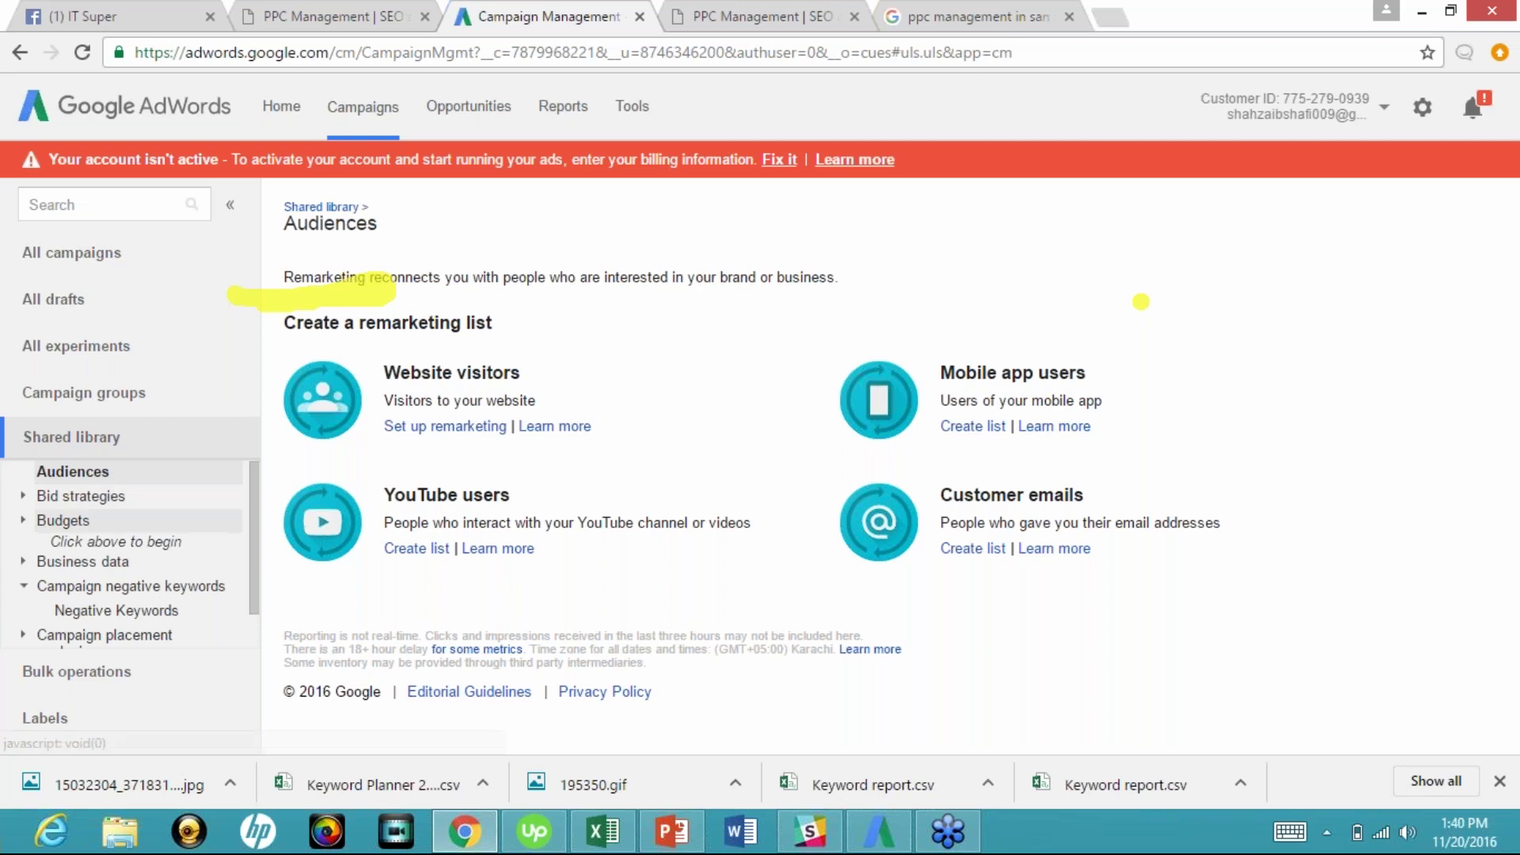
pyautogui.scroll(-1, 250, 547)
pyautogui.scroll(1, 255, 519)
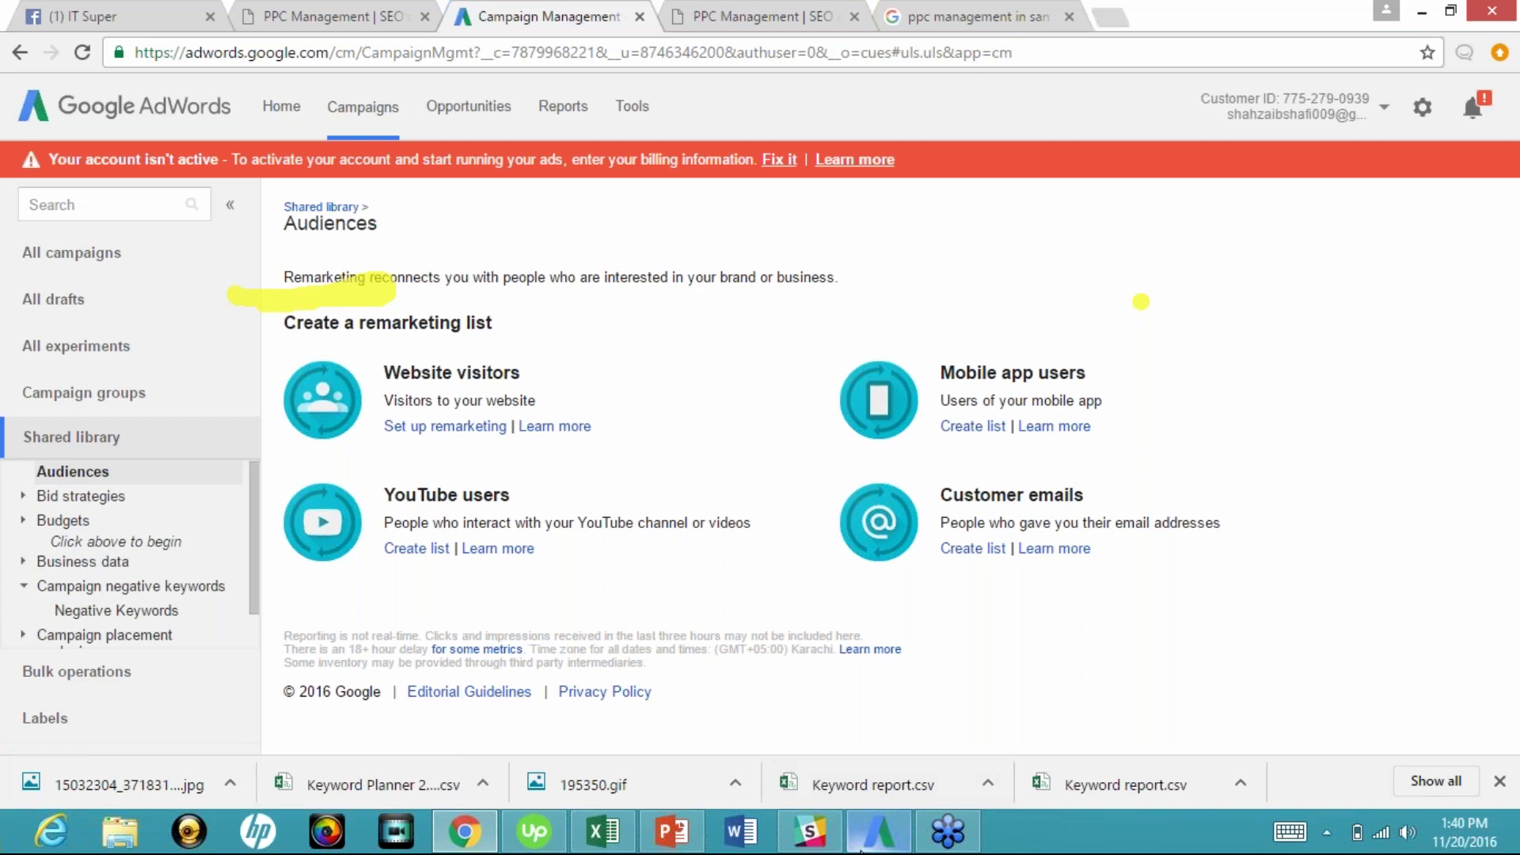
# Step: Switch to AdWords Editor and view the details of the keywords "best ppc management company" and "ppc management in san diego"
pyautogui.moveTo(861, 853)
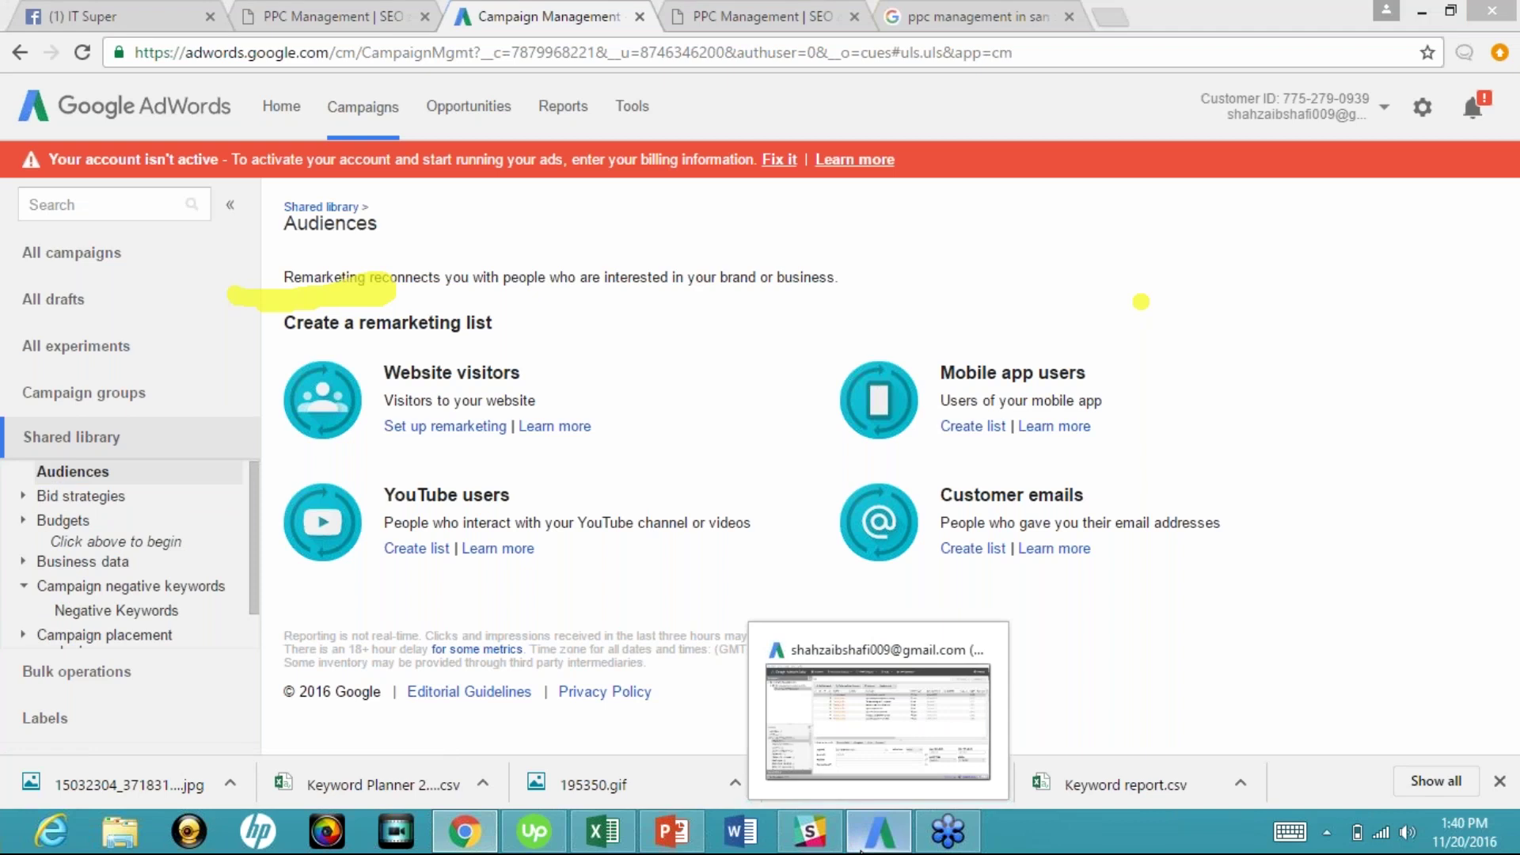
pyautogui.click(861, 853)
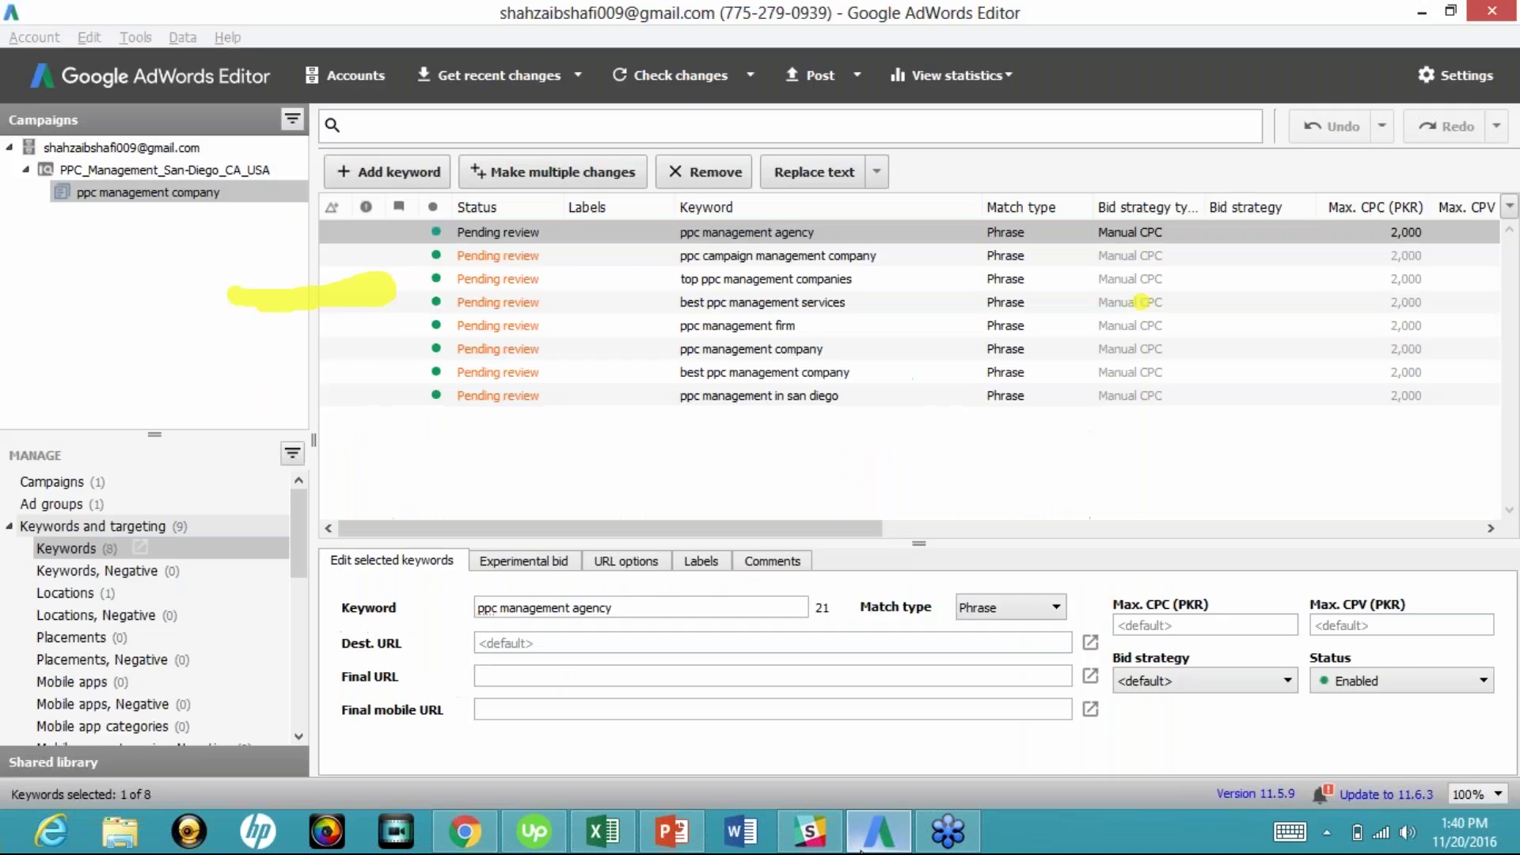
pyautogui.click(724, 371)
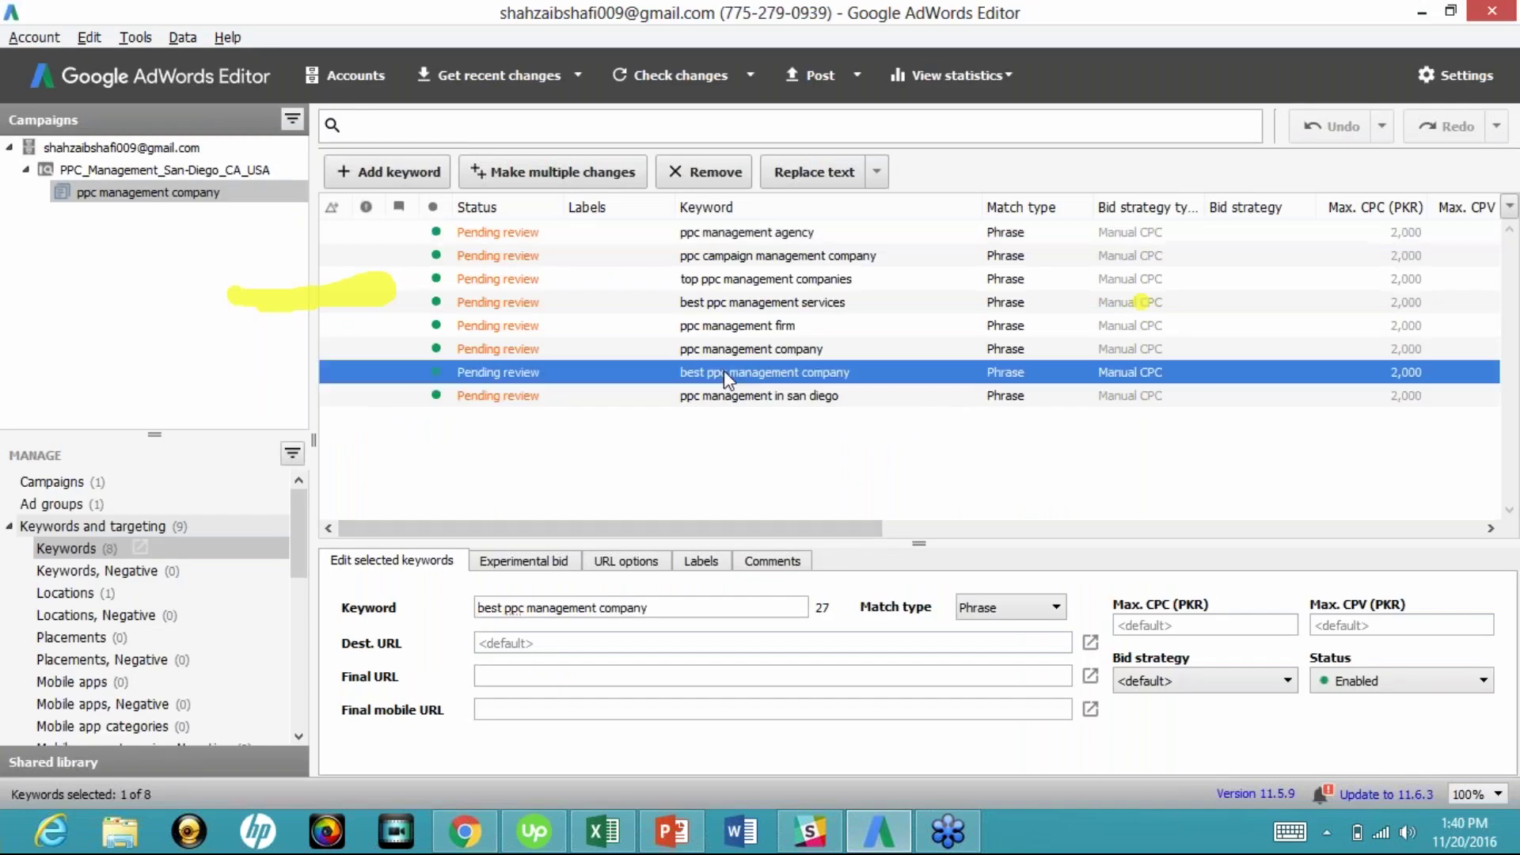
pyautogui.click(762, 398)
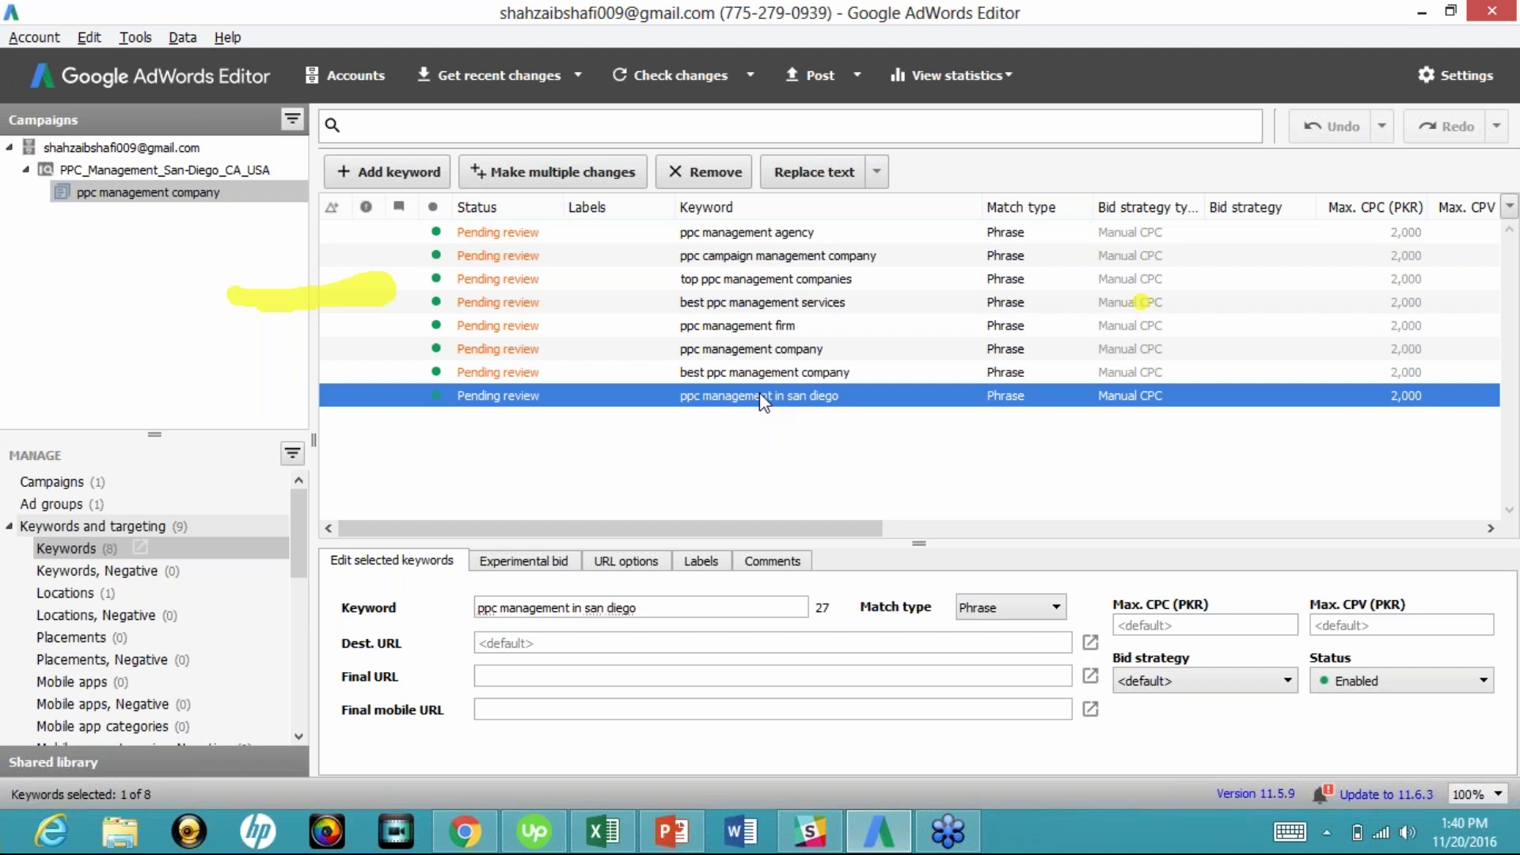
# Step: Step up and down through the ad group's keyword list to view each keyword's settings, ending on "ppc management in san diego"
pyautogui.click(819, 374)
pyautogui.press('Up')
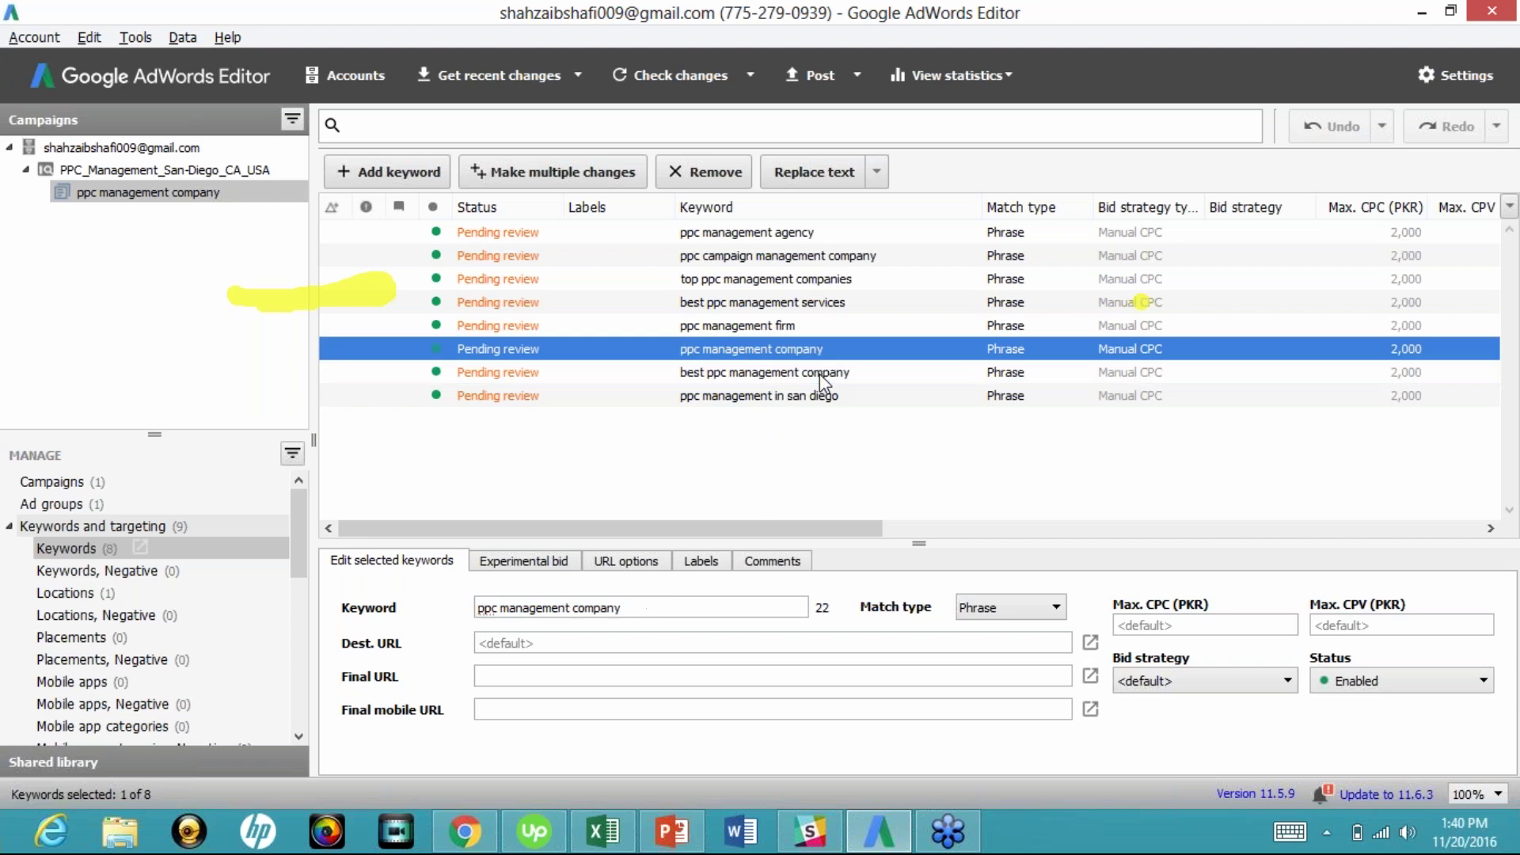
pyautogui.press('Up')
pyautogui.press('Up')
pyautogui.press('Up')
pyautogui.press('Up')
pyautogui.press('Up')
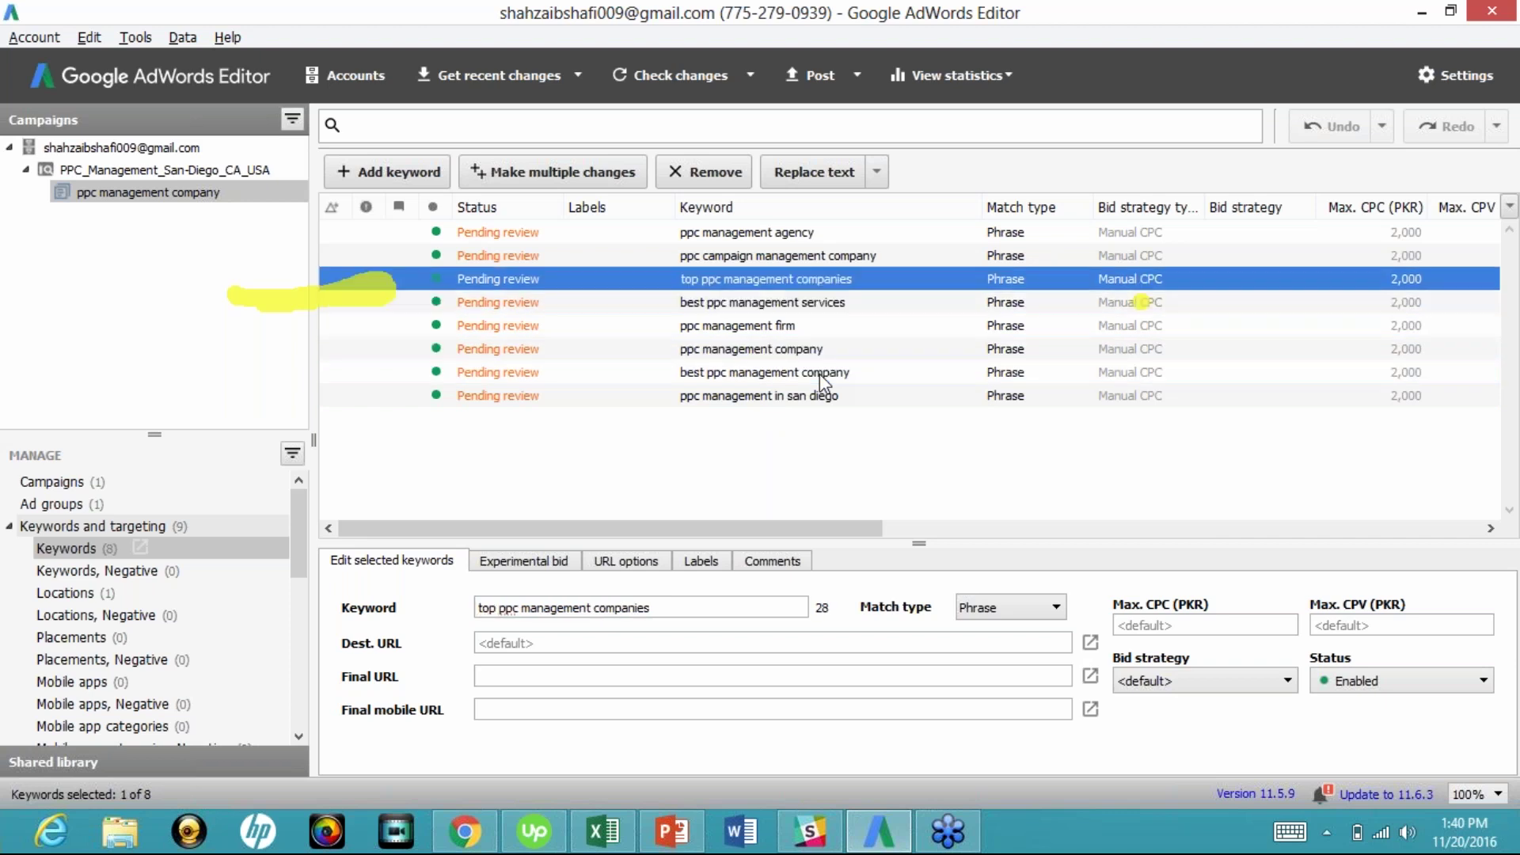
pyautogui.press('End')
pyautogui.press('Up')
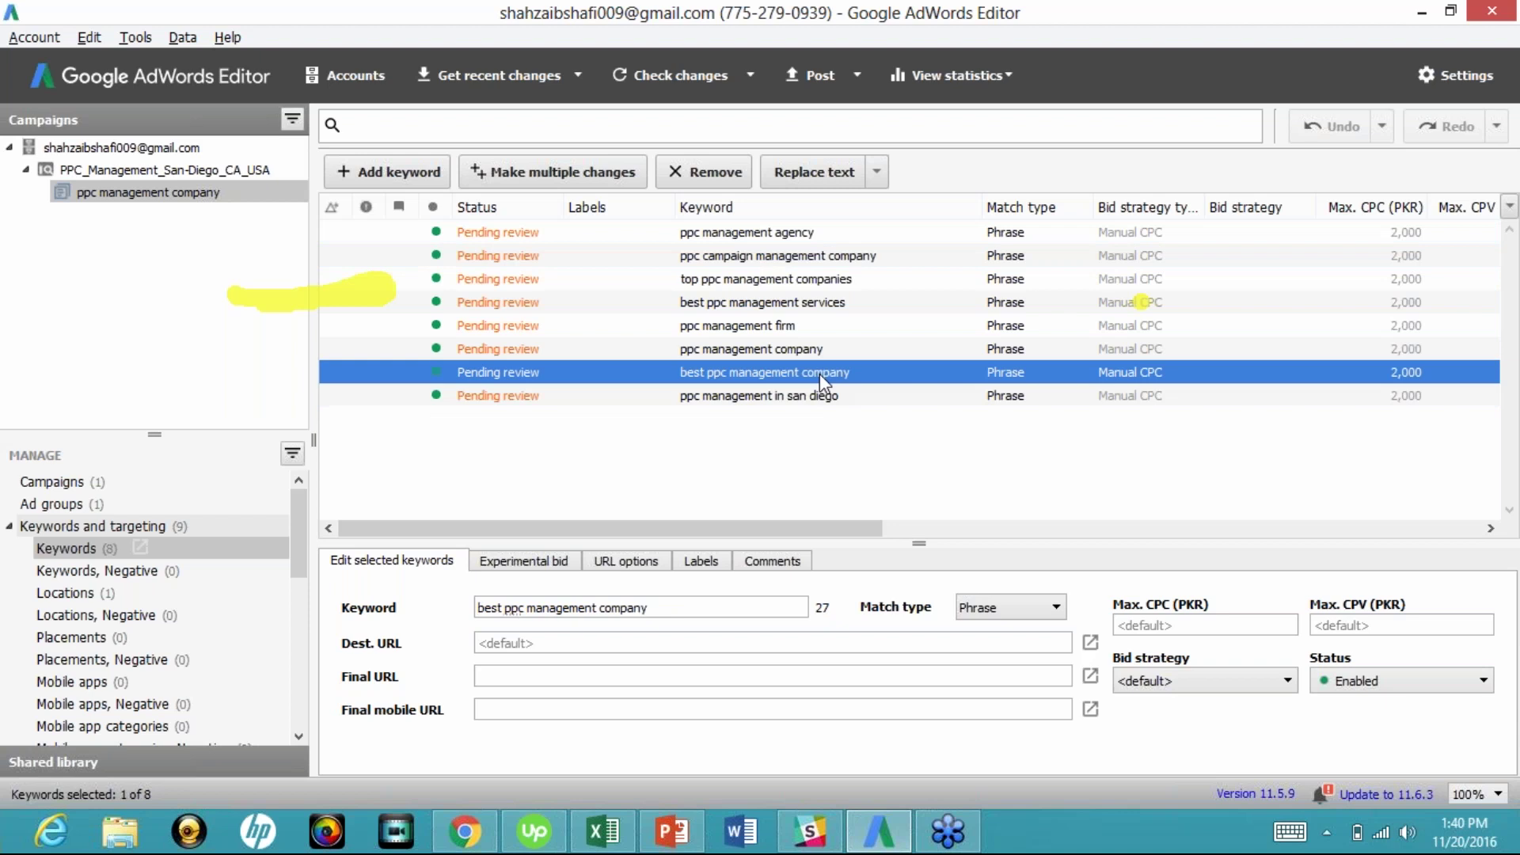
pyautogui.press('Up')
pyautogui.press('Up')
pyautogui.press('Up')
pyautogui.press('Up')
pyautogui.press('Up')
pyautogui.press('Up')
pyautogui.press('Down')
pyautogui.press('Down')
pyautogui.press('Down')
pyautogui.press('Down')
pyautogui.press('Down')
pyautogui.press('Down')
pyautogui.press('Down')
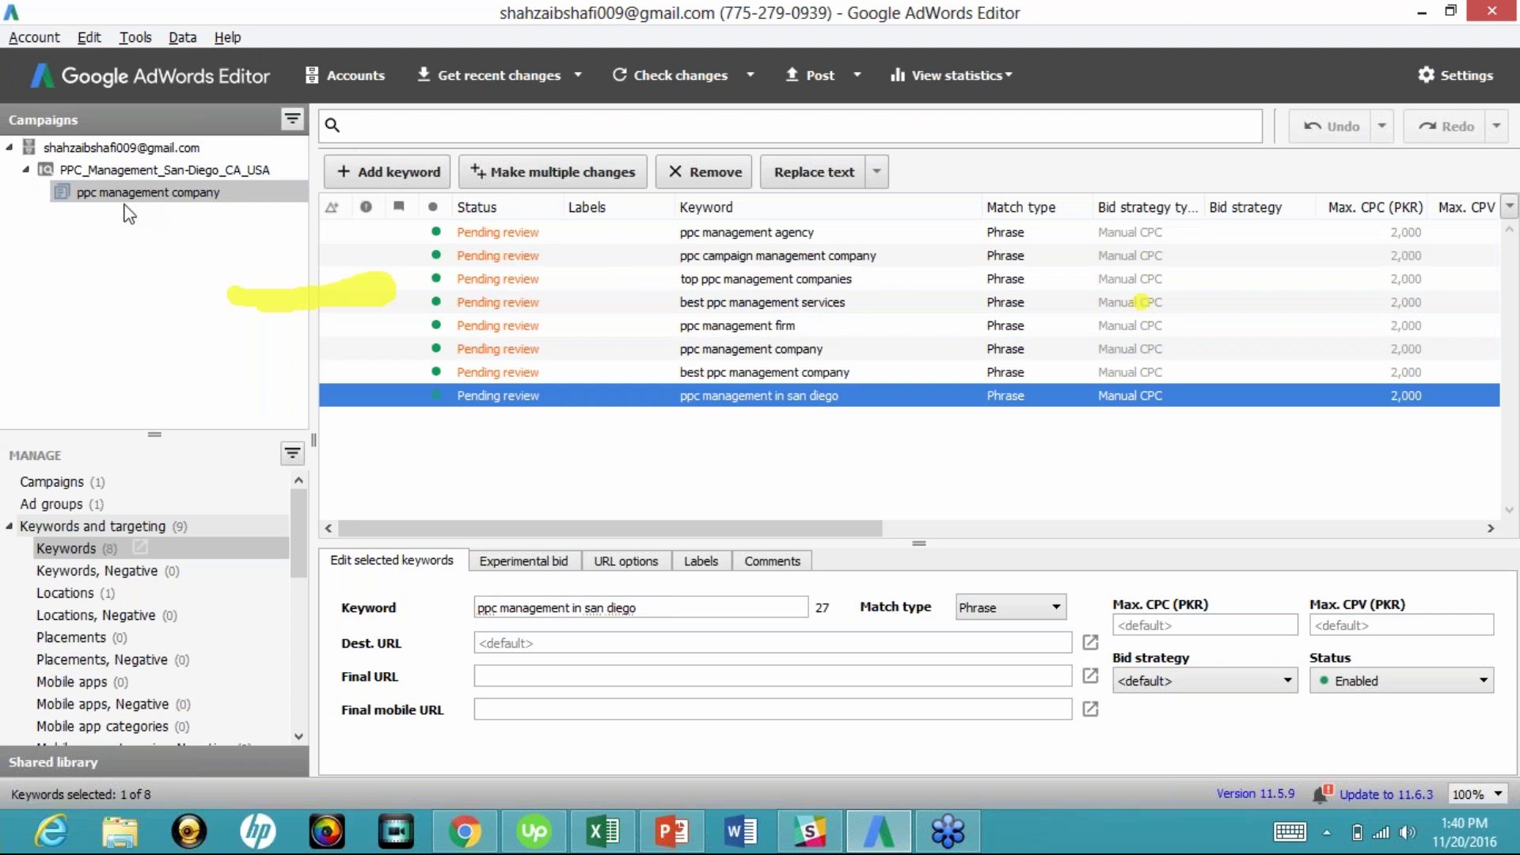
# Step: View the campaign, ad group and keyword lists for the ppc management company ad group, including "ppc management in san diego" and "ppc management firm"
pyautogui.click(54, 188)
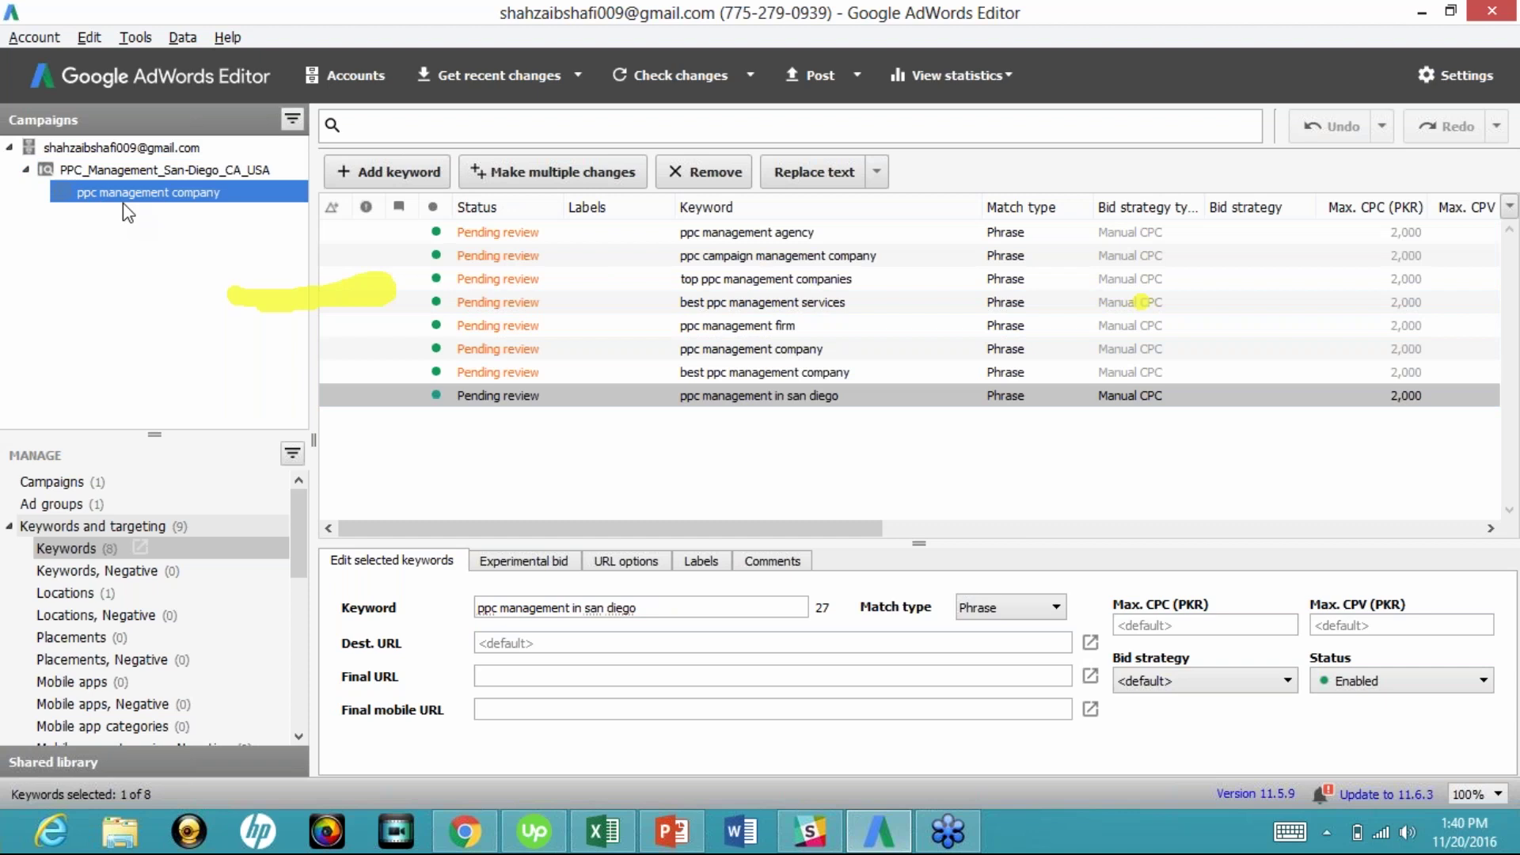
pyautogui.click(55, 483)
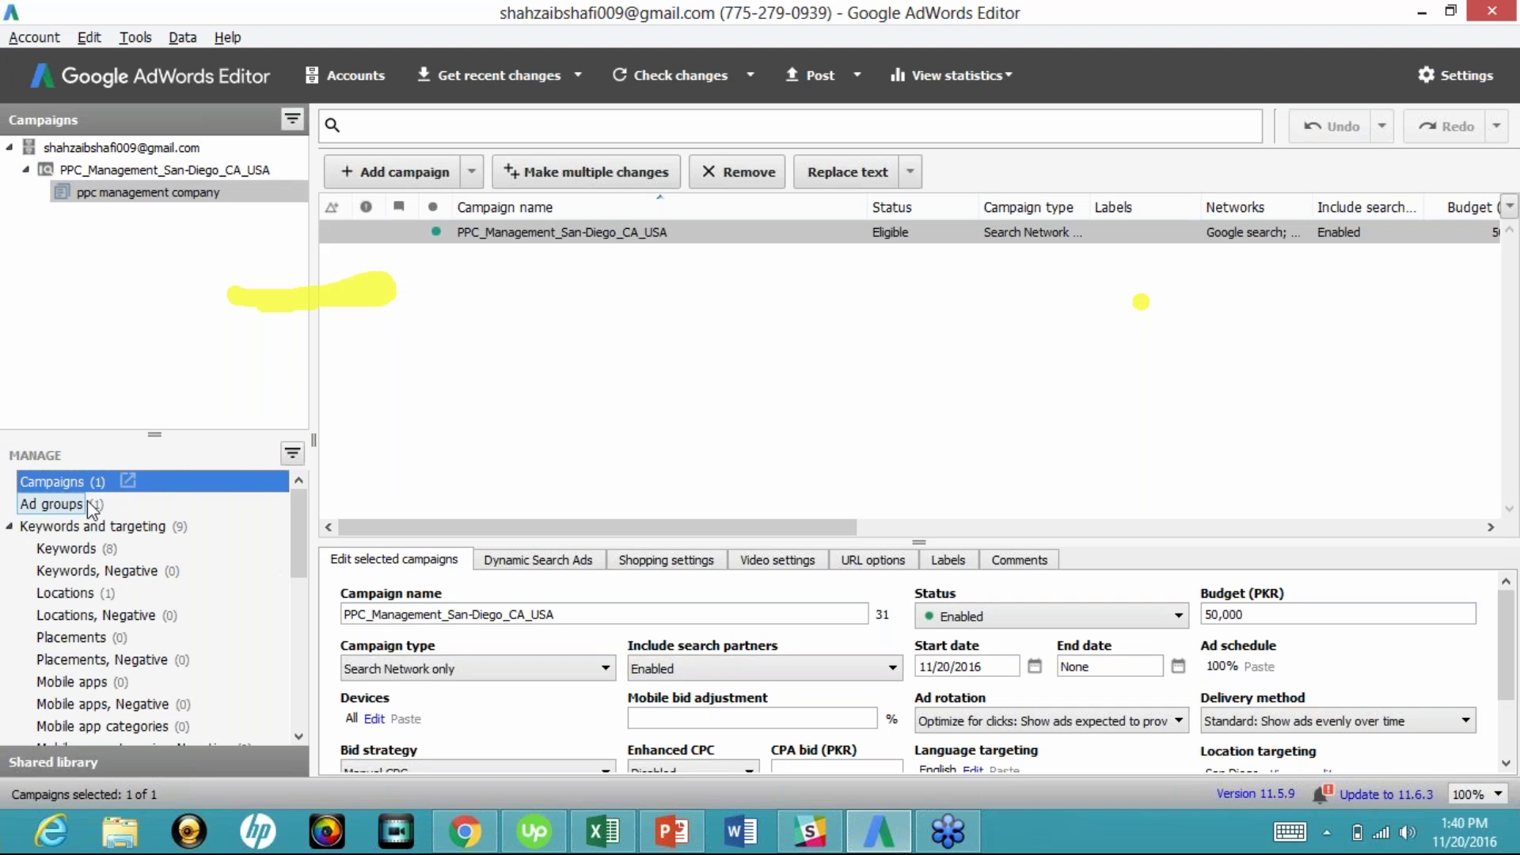
pyautogui.click(87, 502)
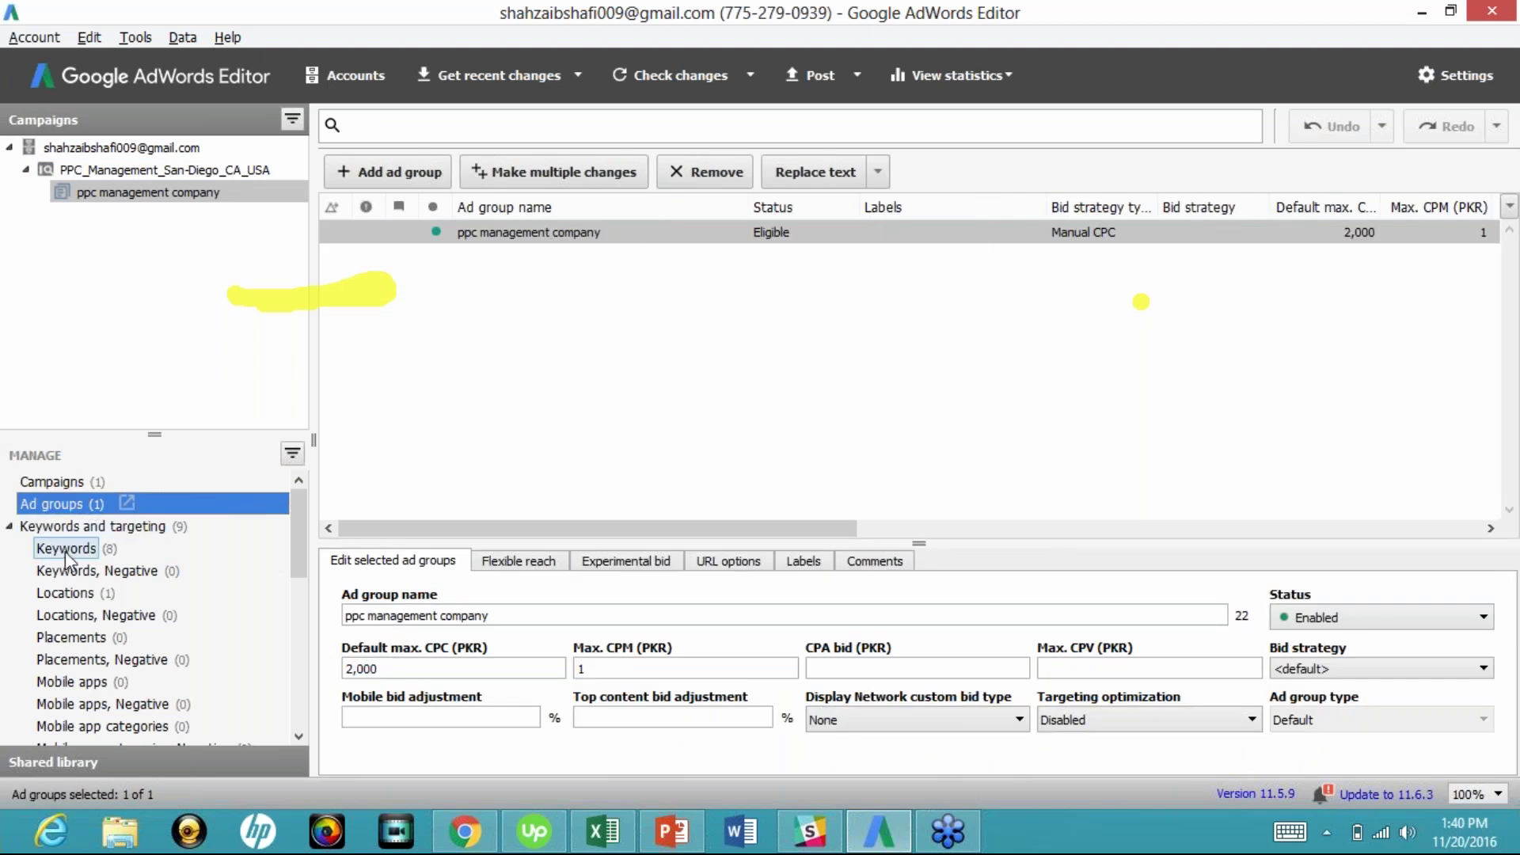
pyautogui.click(65, 549)
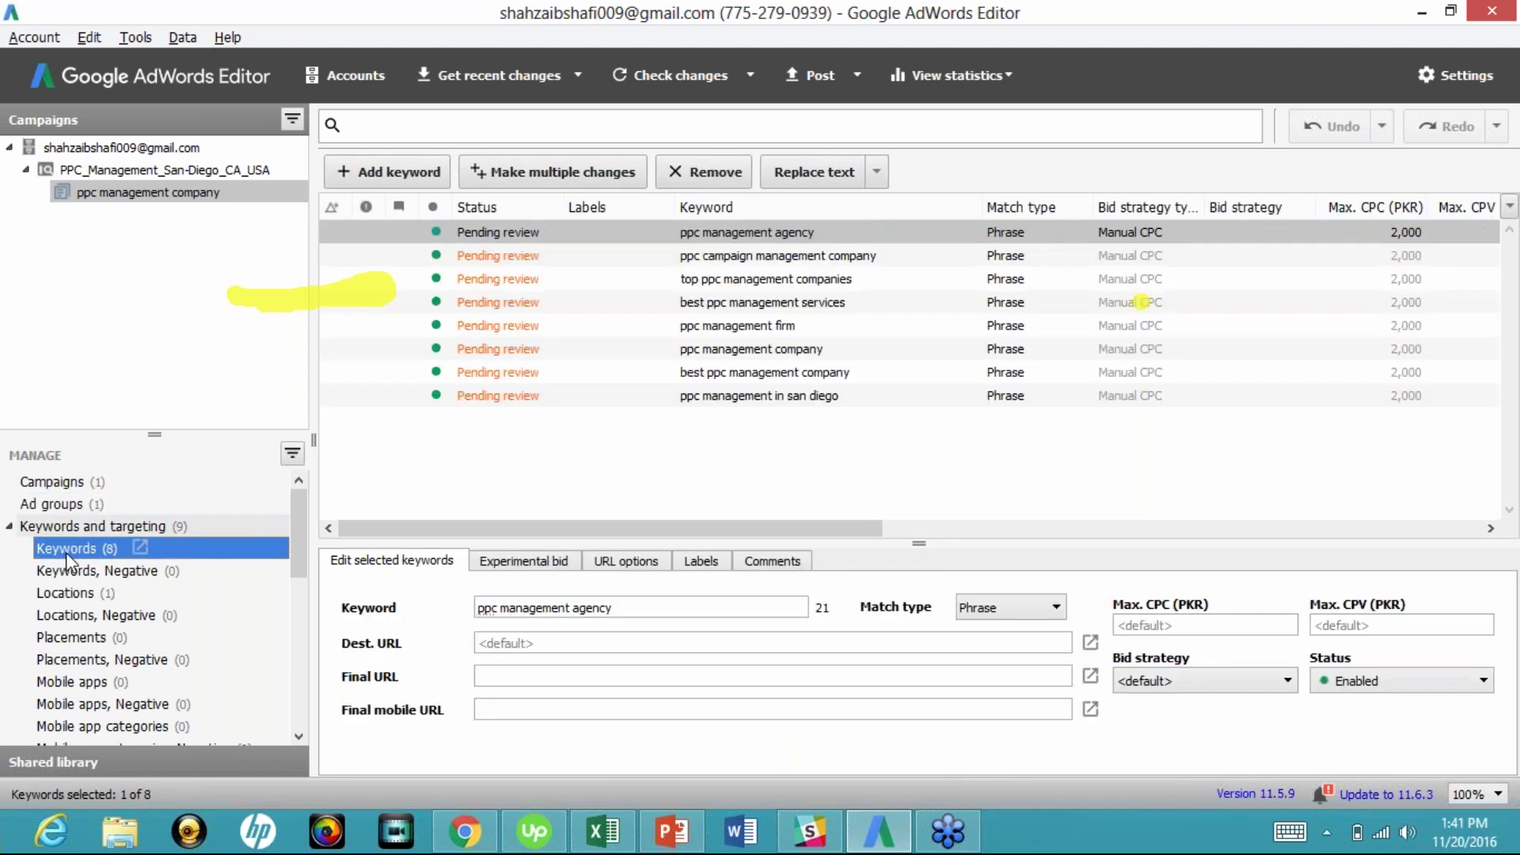
pyautogui.click(760, 399)
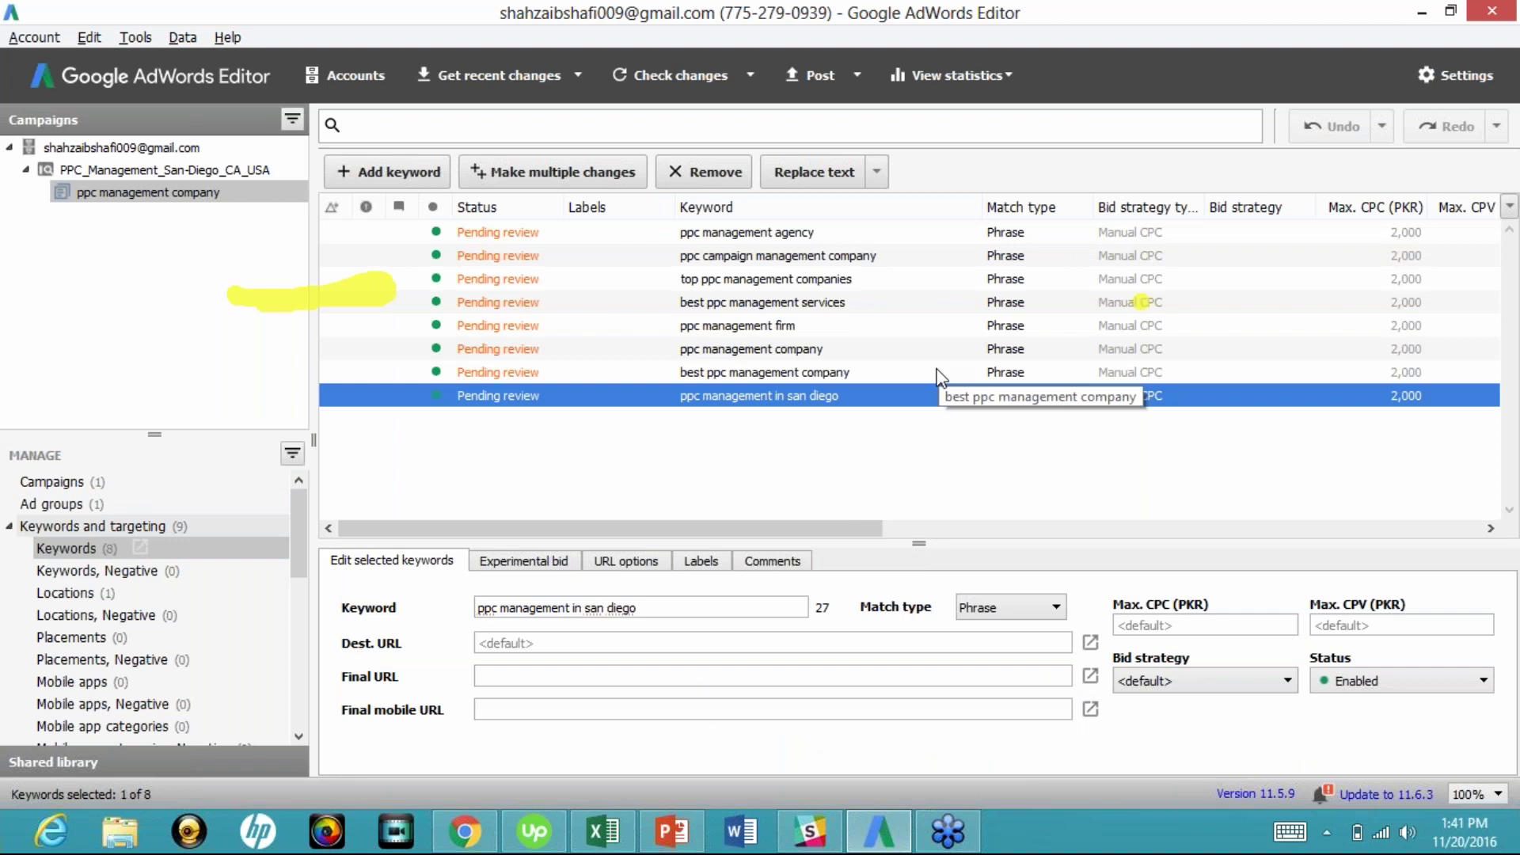
pyautogui.click(743, 336)
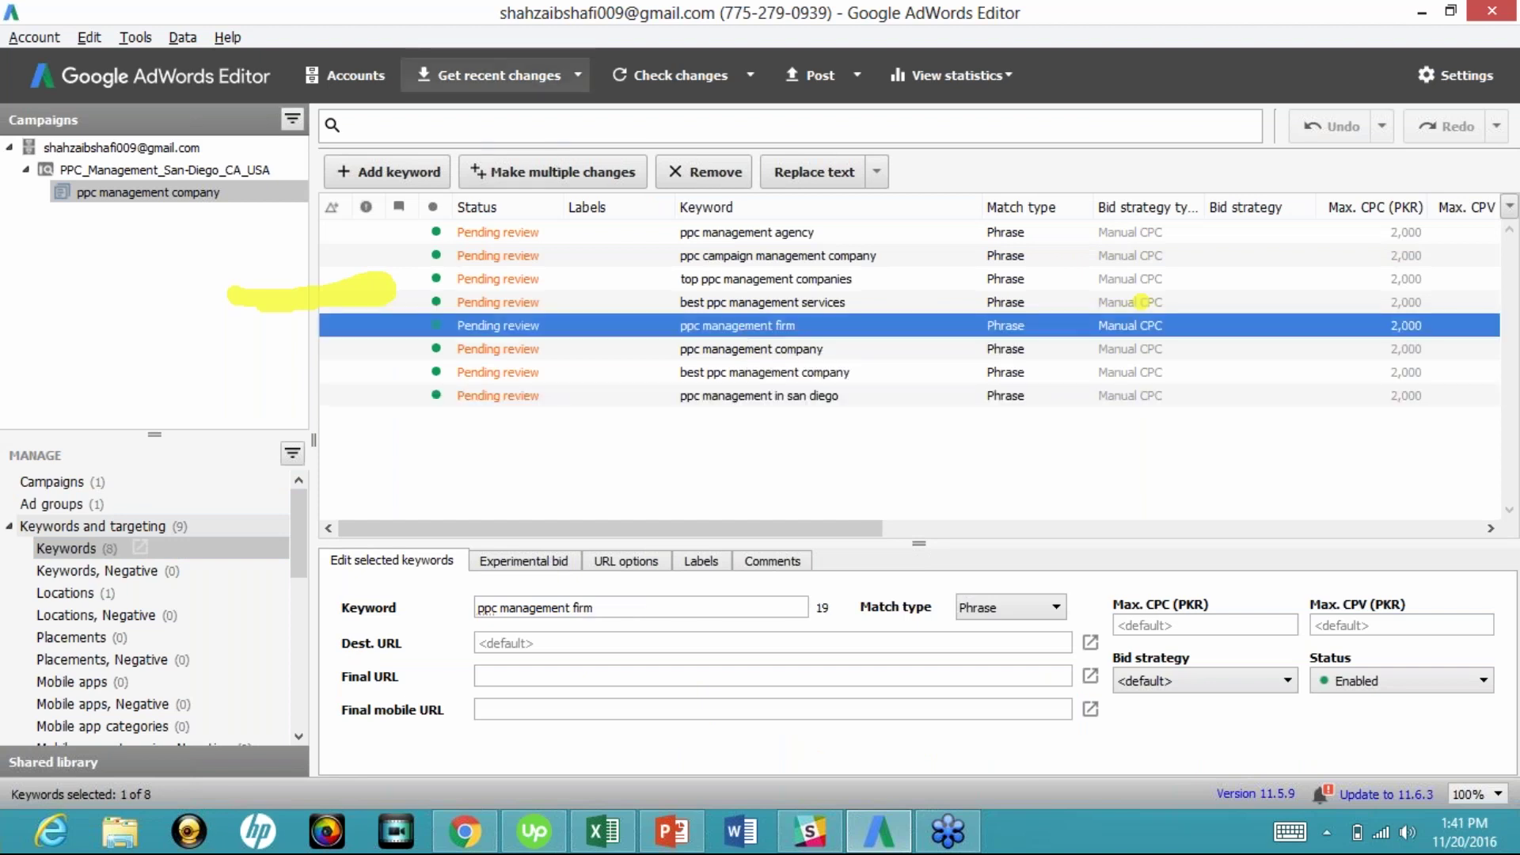
# Step: Download the basic recent changes for only the selected campaign PPC_Management_San-Diego_CA_USA
pyautogui.click(491, 84)
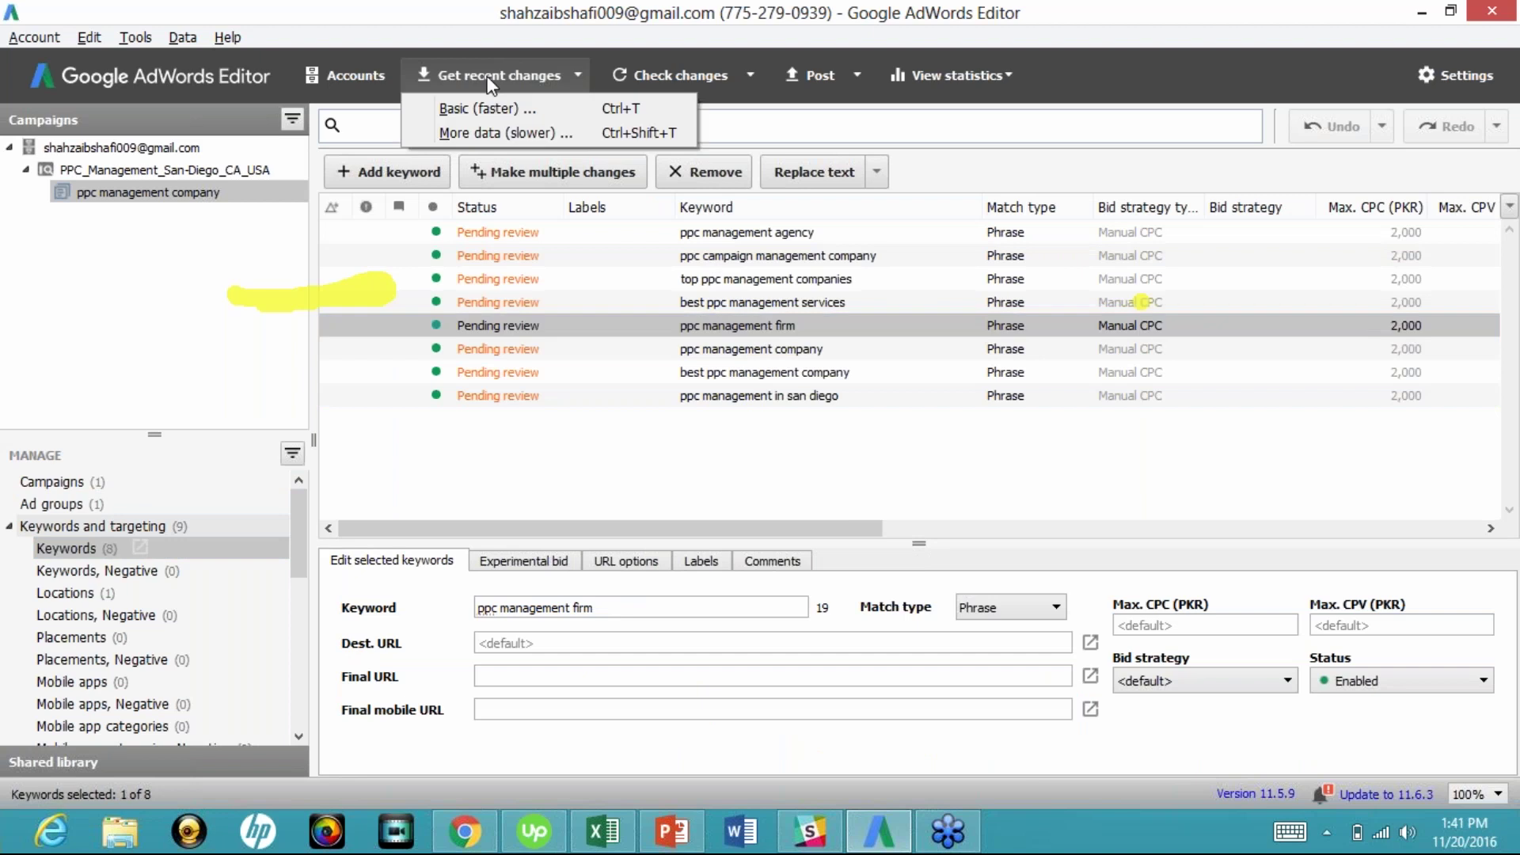
pyautogui.click(487, 109)
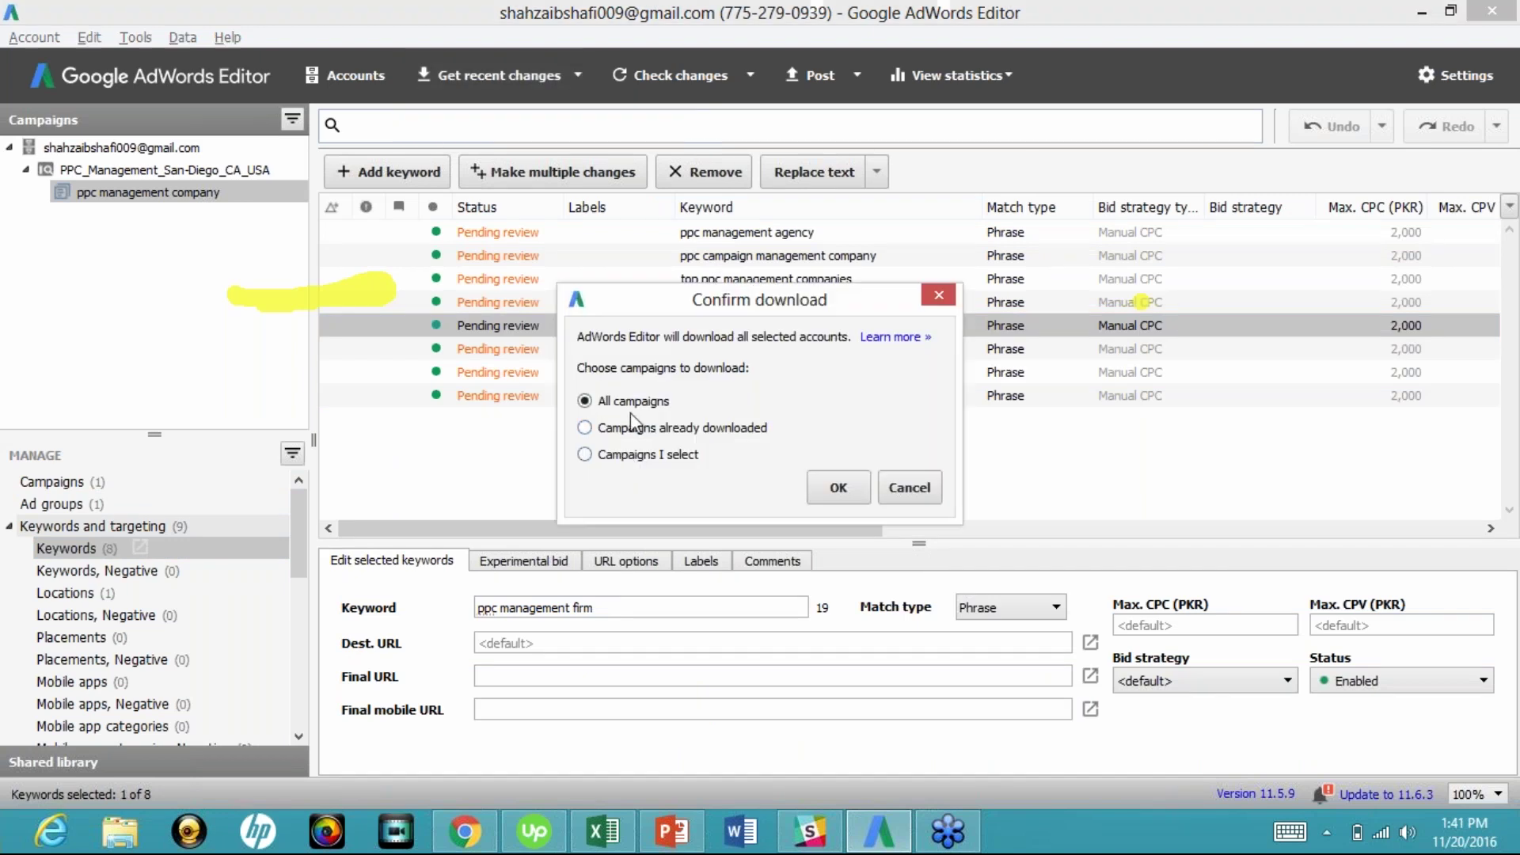
pyautogui.click(627, 455)
pyautogui.moveTo(744, 304); pyautogui.dragTo(648, 151)
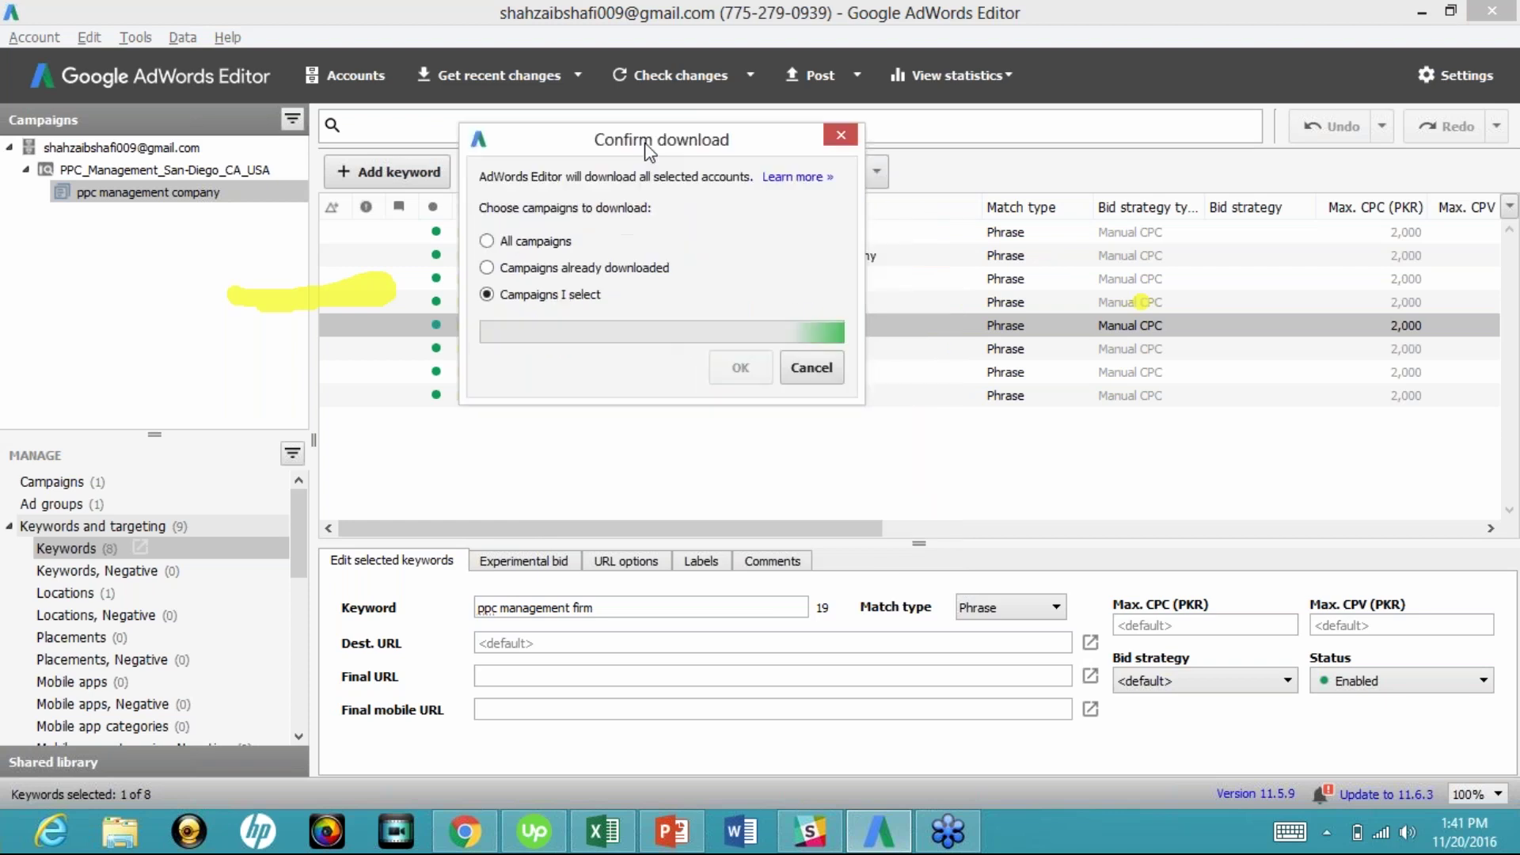
pyautogui.click(536, 349)
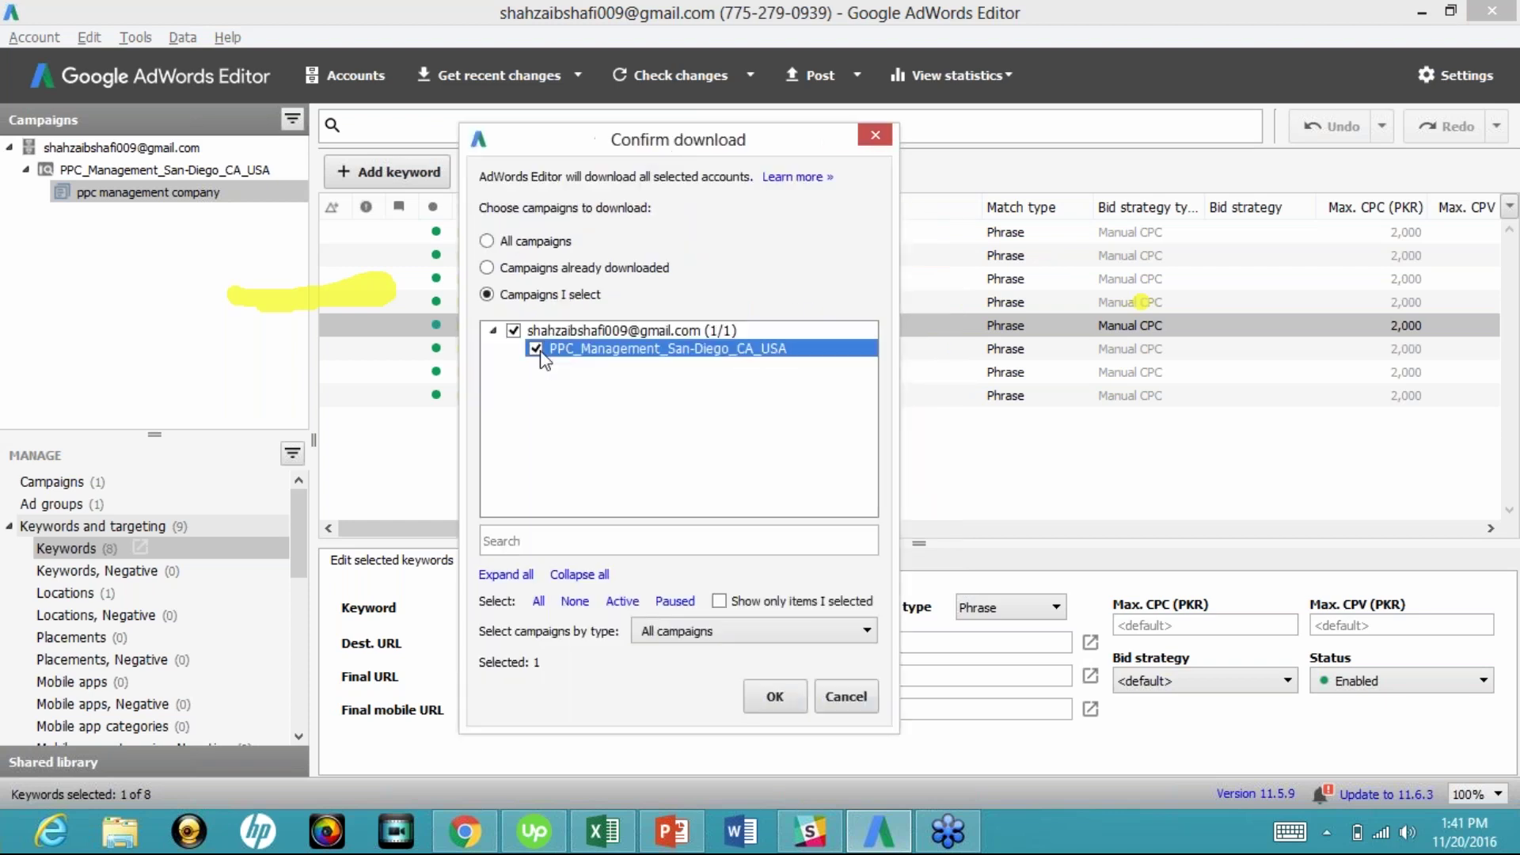
pyautogui.click(783, 700)
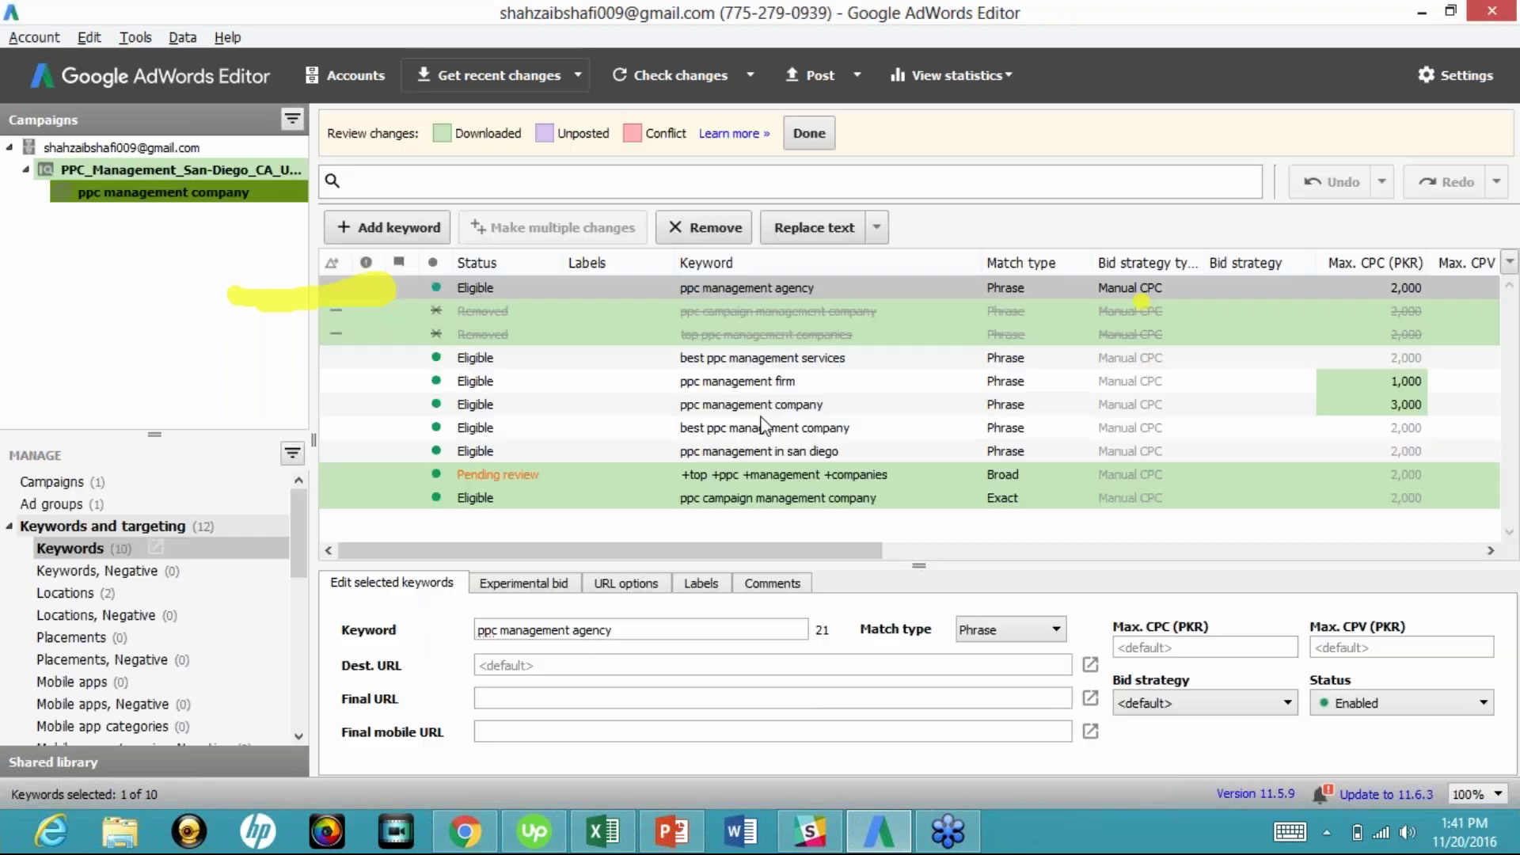
# Step: Review the downloaded keyword changes from "ppc management company" down to the exact-match "ppc campaign management company"
pyautogui.click(763, 408)
pyautogui.press('Down')
pyautogui.press('Down')
pyautogui.press('Down')
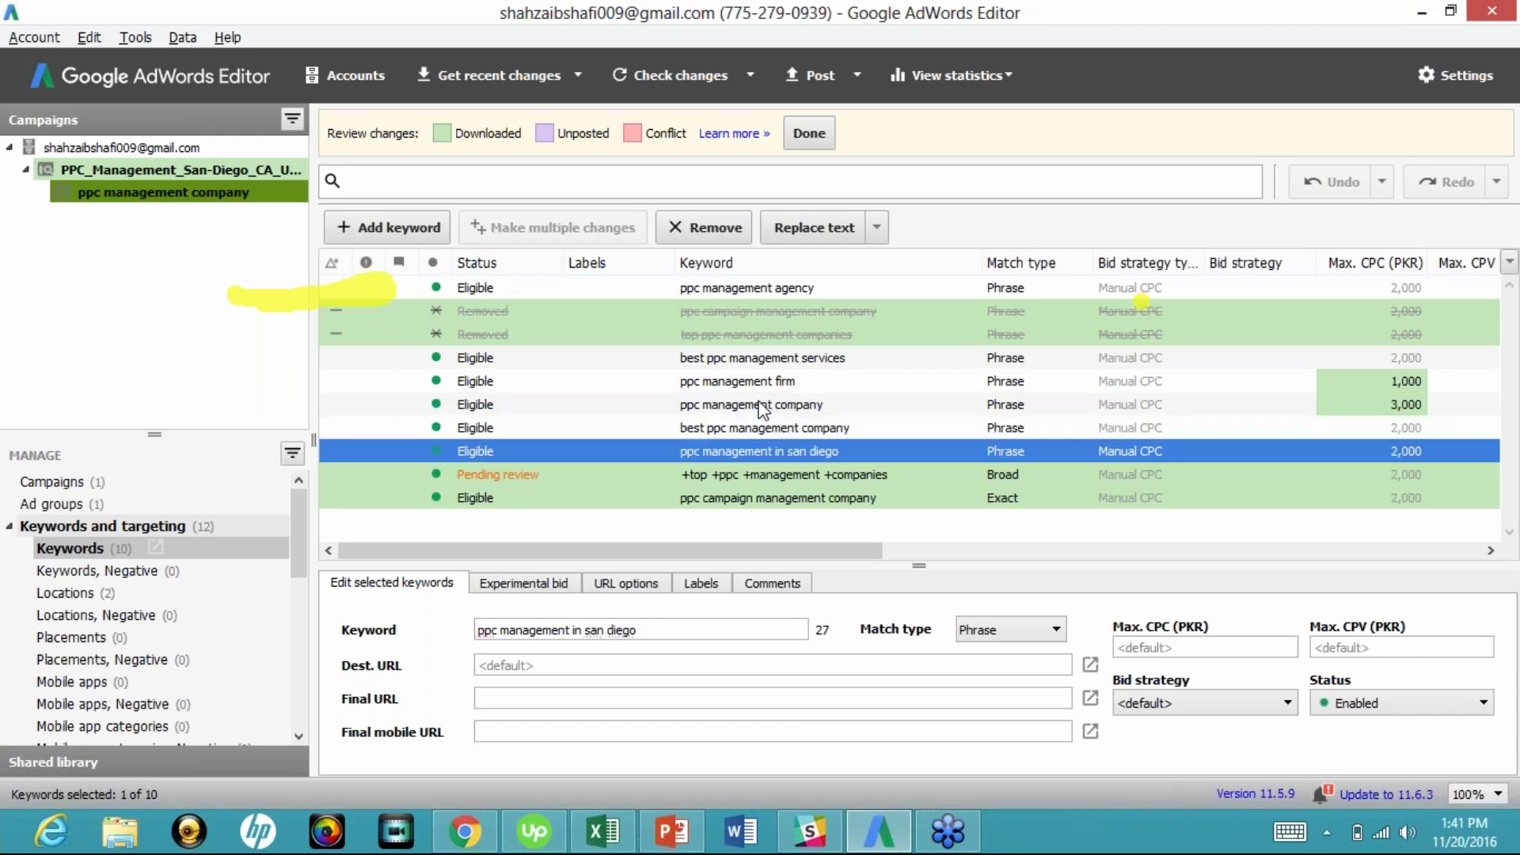
pyautogui.press('Down')
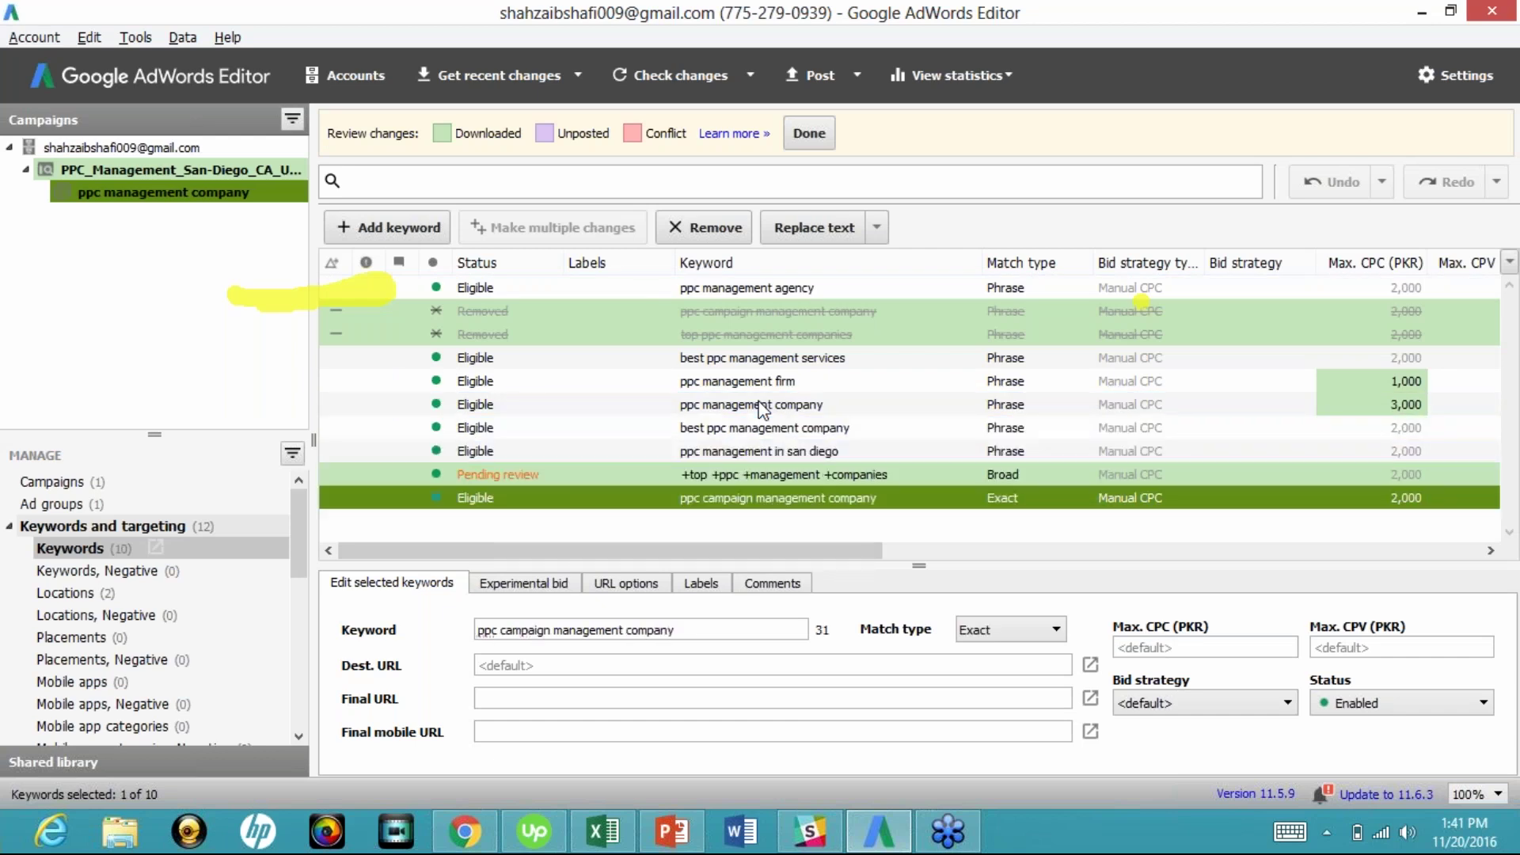
pyautogui.press('Up')
pyautogui.press('Down')
# Step: Duplicate the keyword "best ppc management company" in the same ad group and set the copy's match type to Exact
pyautogui.click(780, 431)
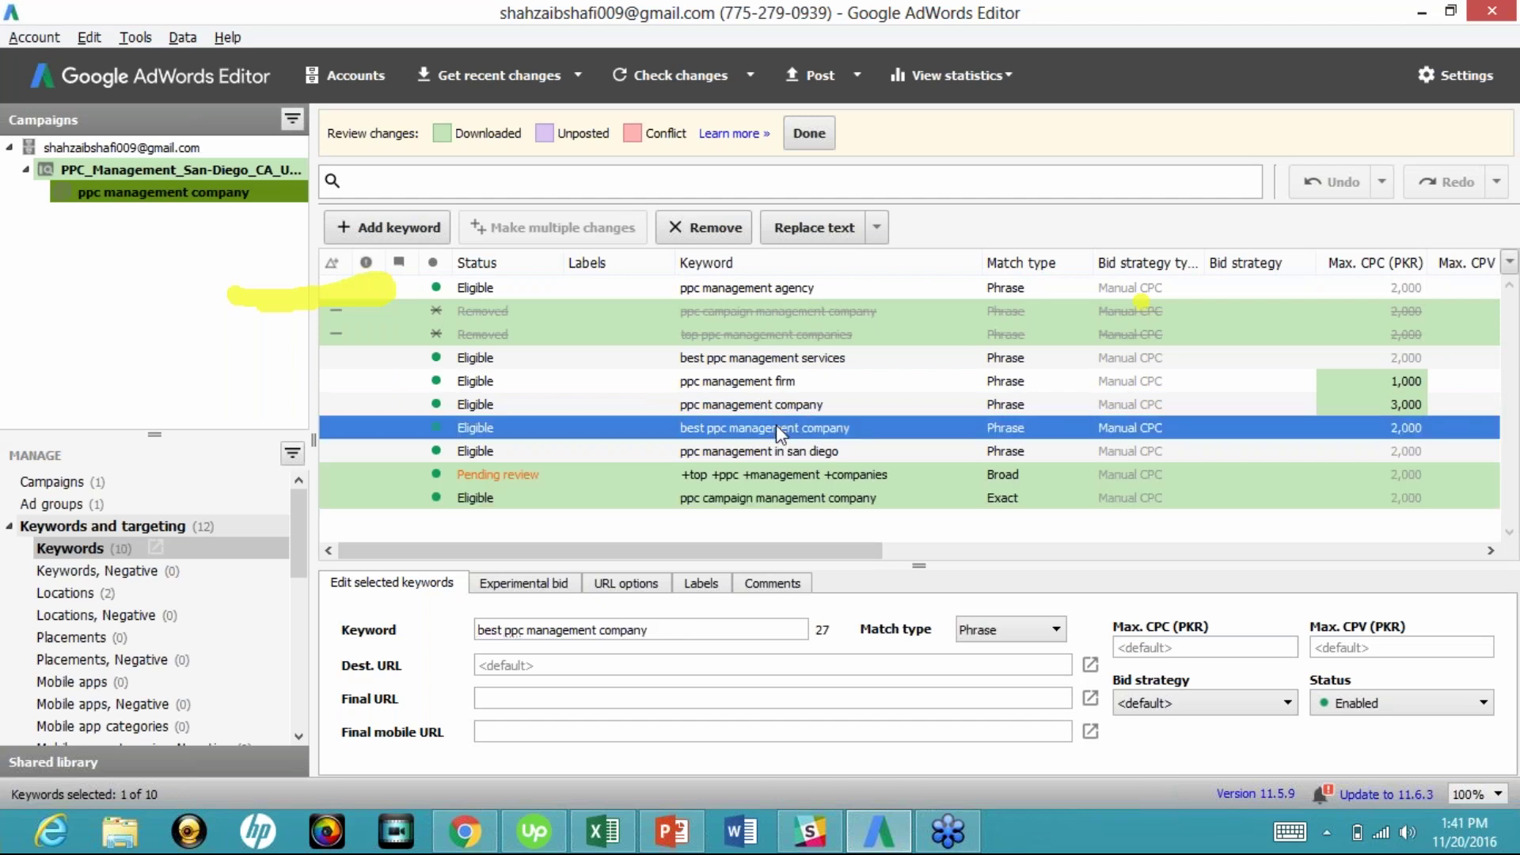
pyautogui.hotkey('ctrl', 'v')
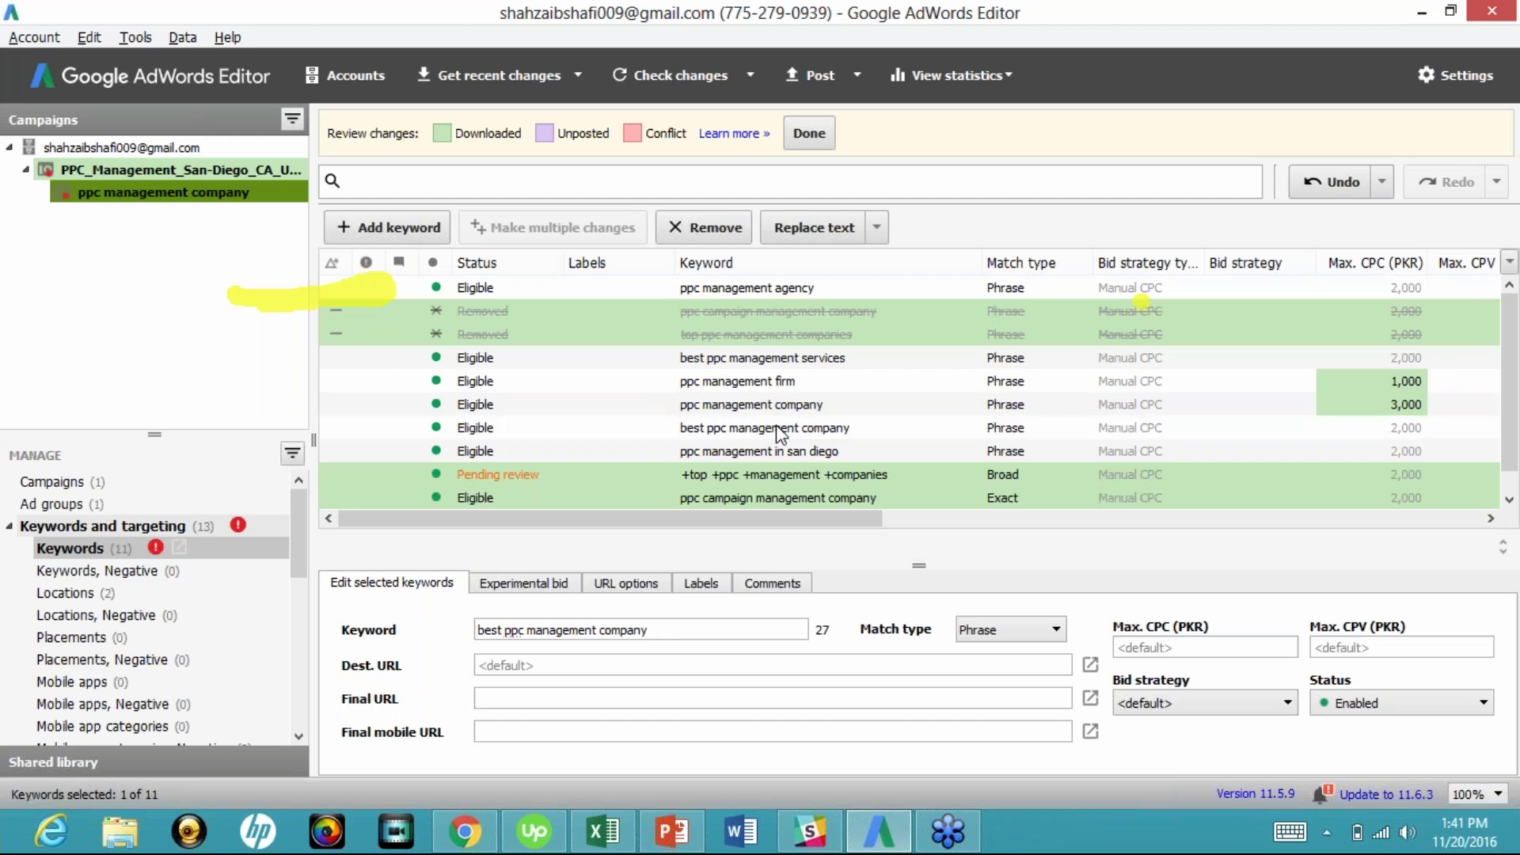
pyautogui.click(986, 636)
pyautogui.click(1040, 679)
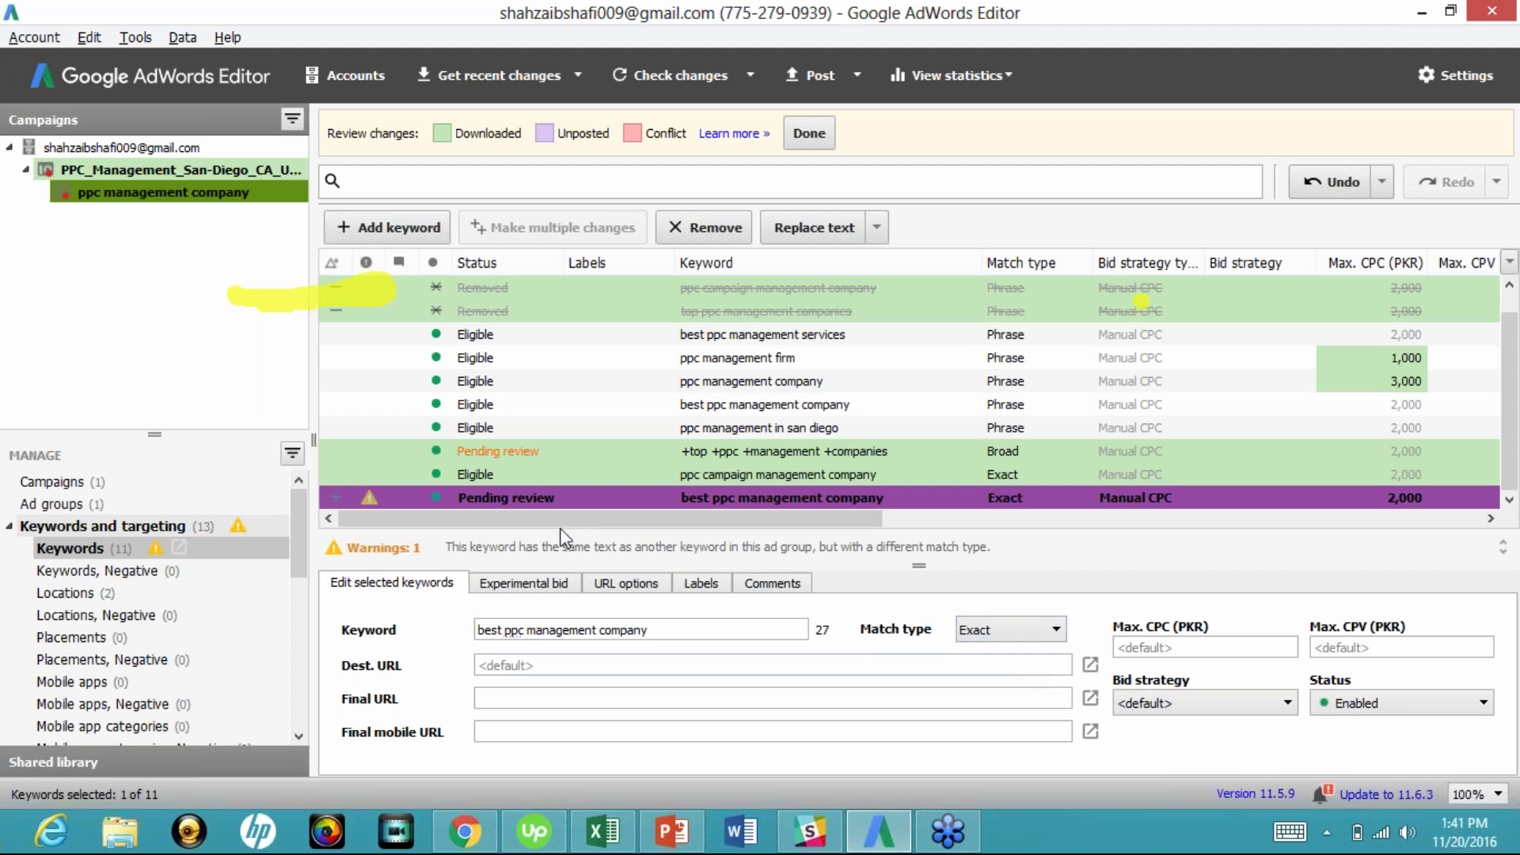
# Step: View the campaign's targeted locations and the bid adjustment for Los Angeles, California
pyautogui.click(54, 593)
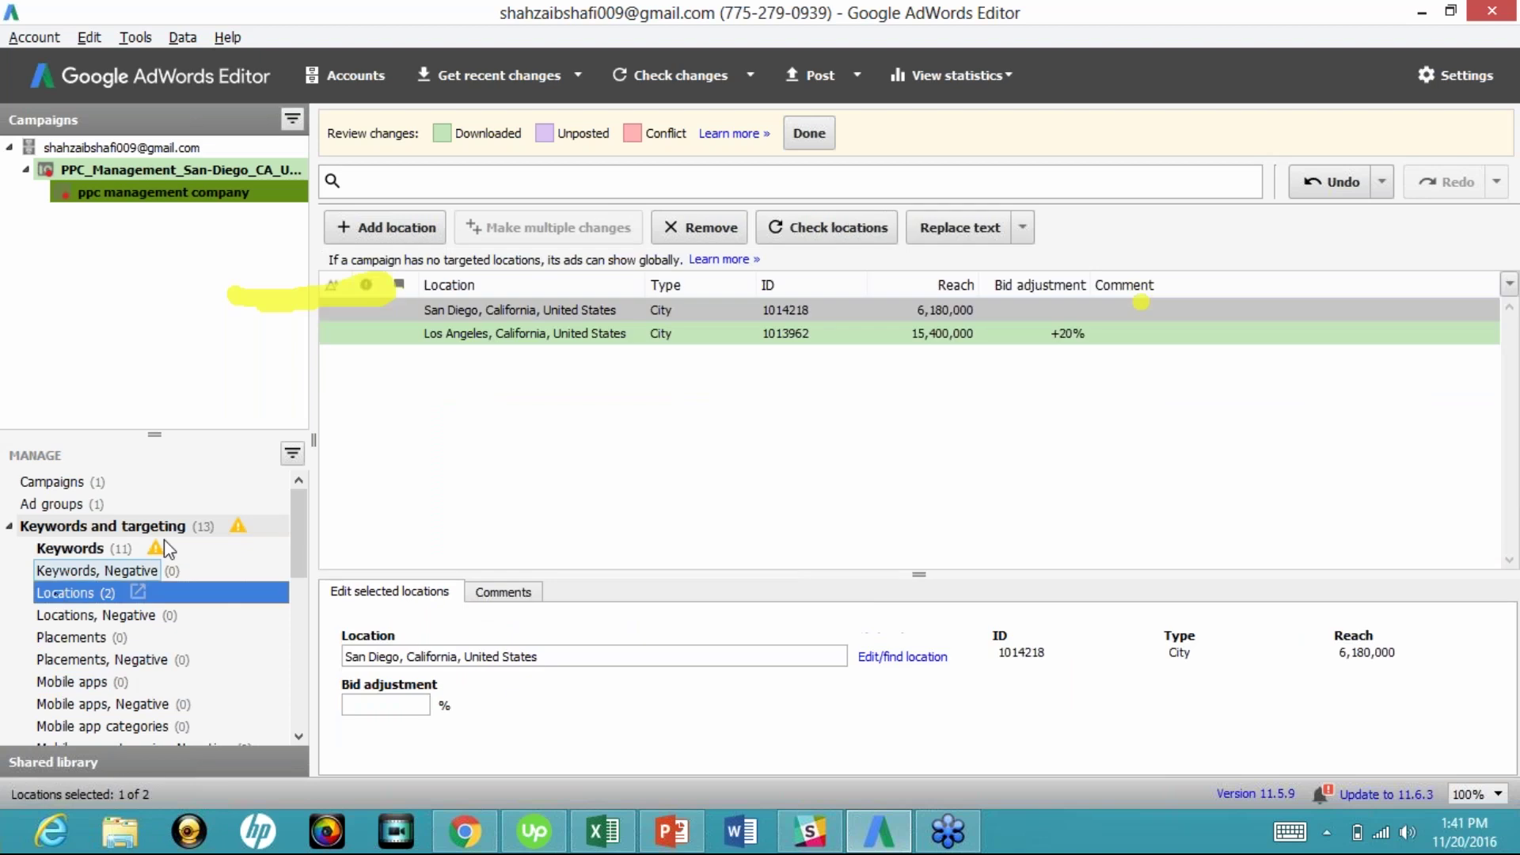
pyautogui.click(525, 337)
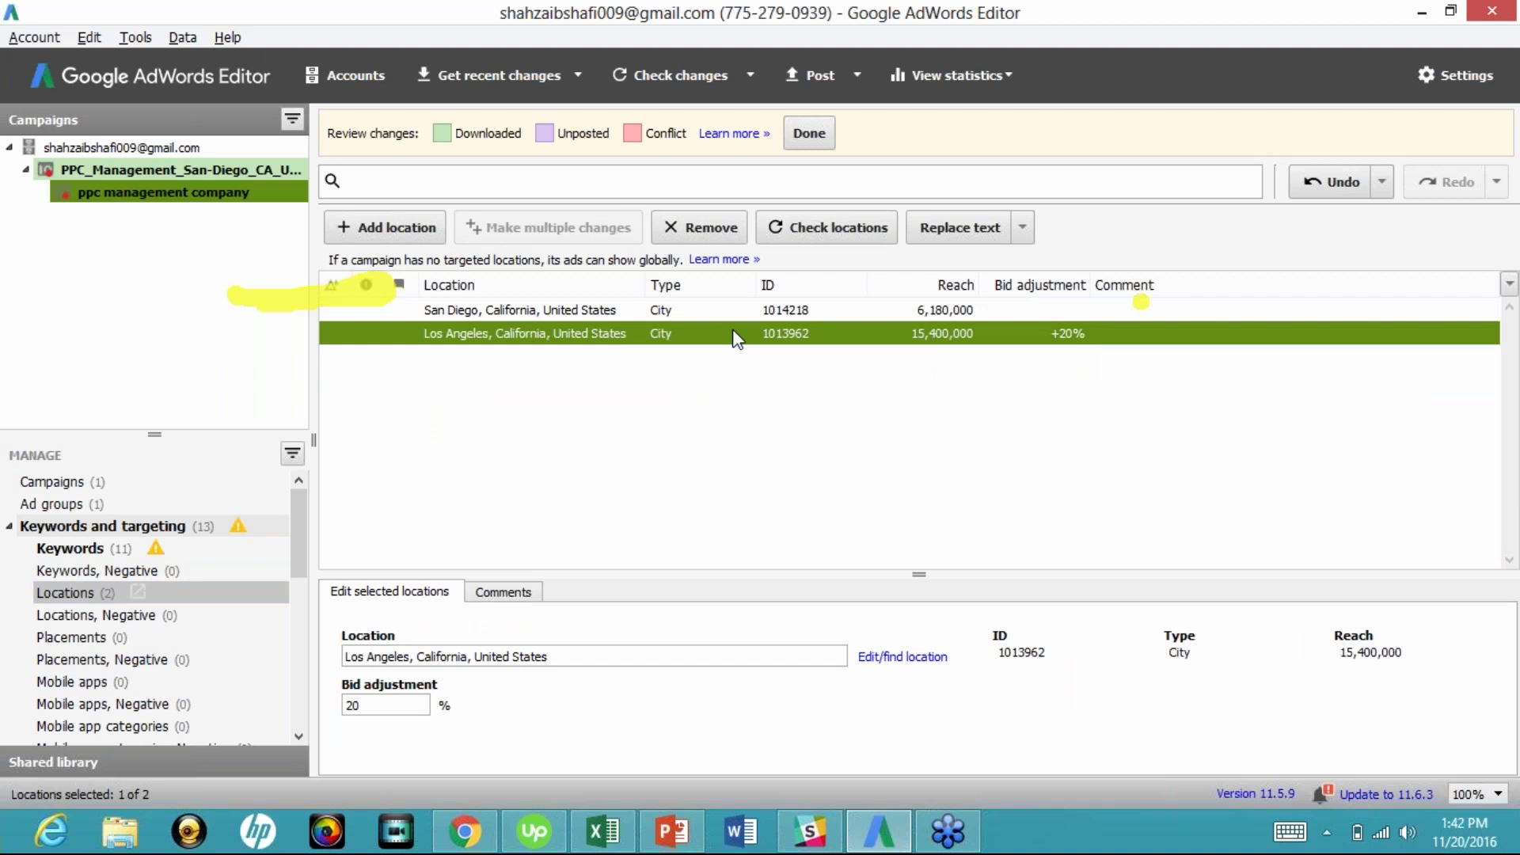
pyautogui.click(11, 527)
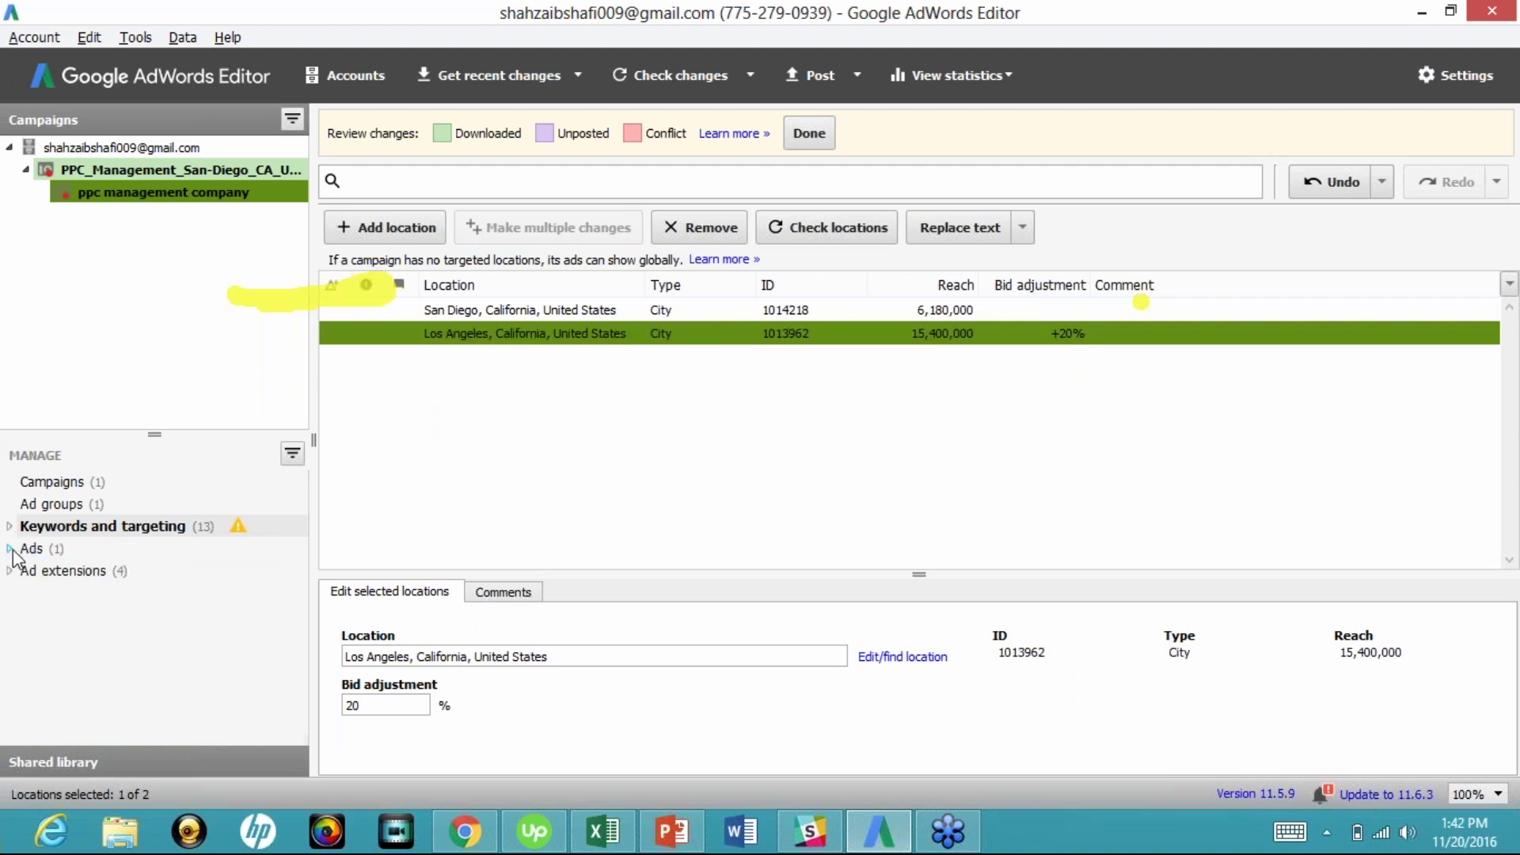
# Step: Duplicate the "SEO & PPC Experts" expanded text ad and set the copy's Headline 1 to "PPC Management Experts"
pyautogui.click(11, 548)
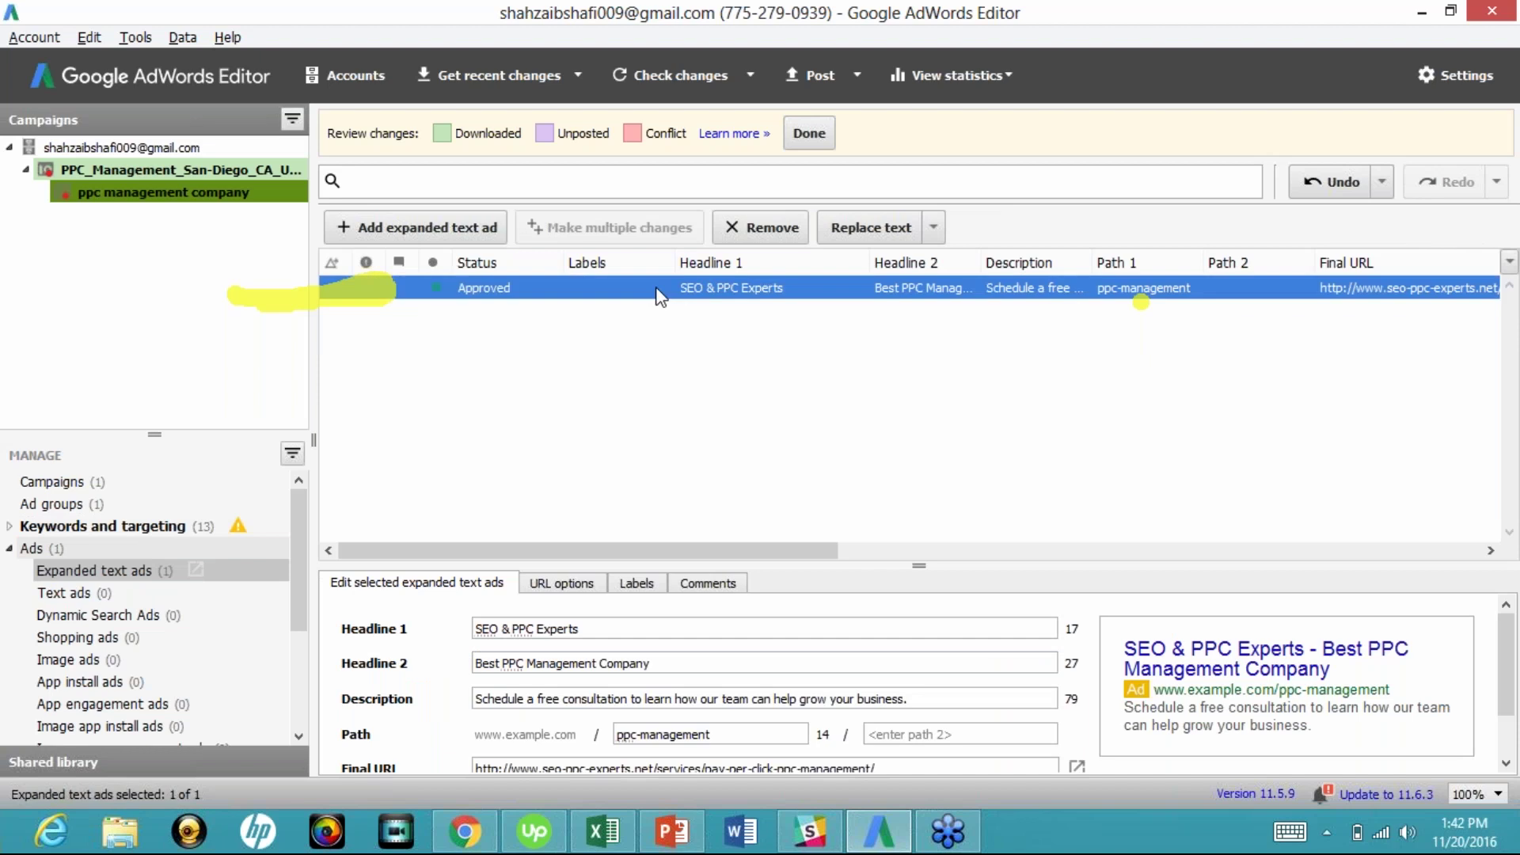
pyautogui.hotkey('ctrl', 'v')
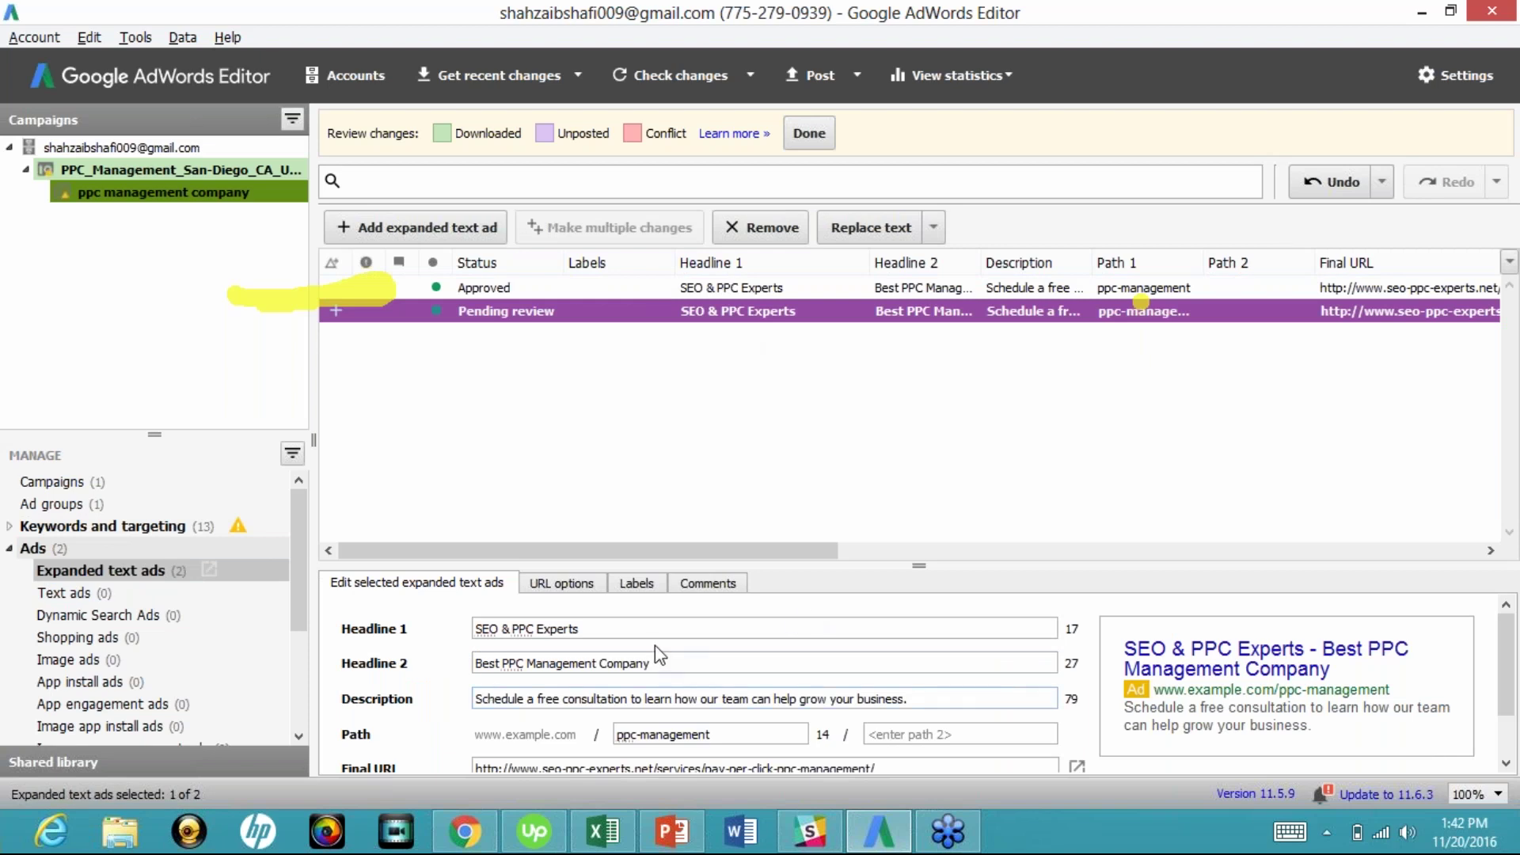
pyautogui.tripleClick(624, 628)
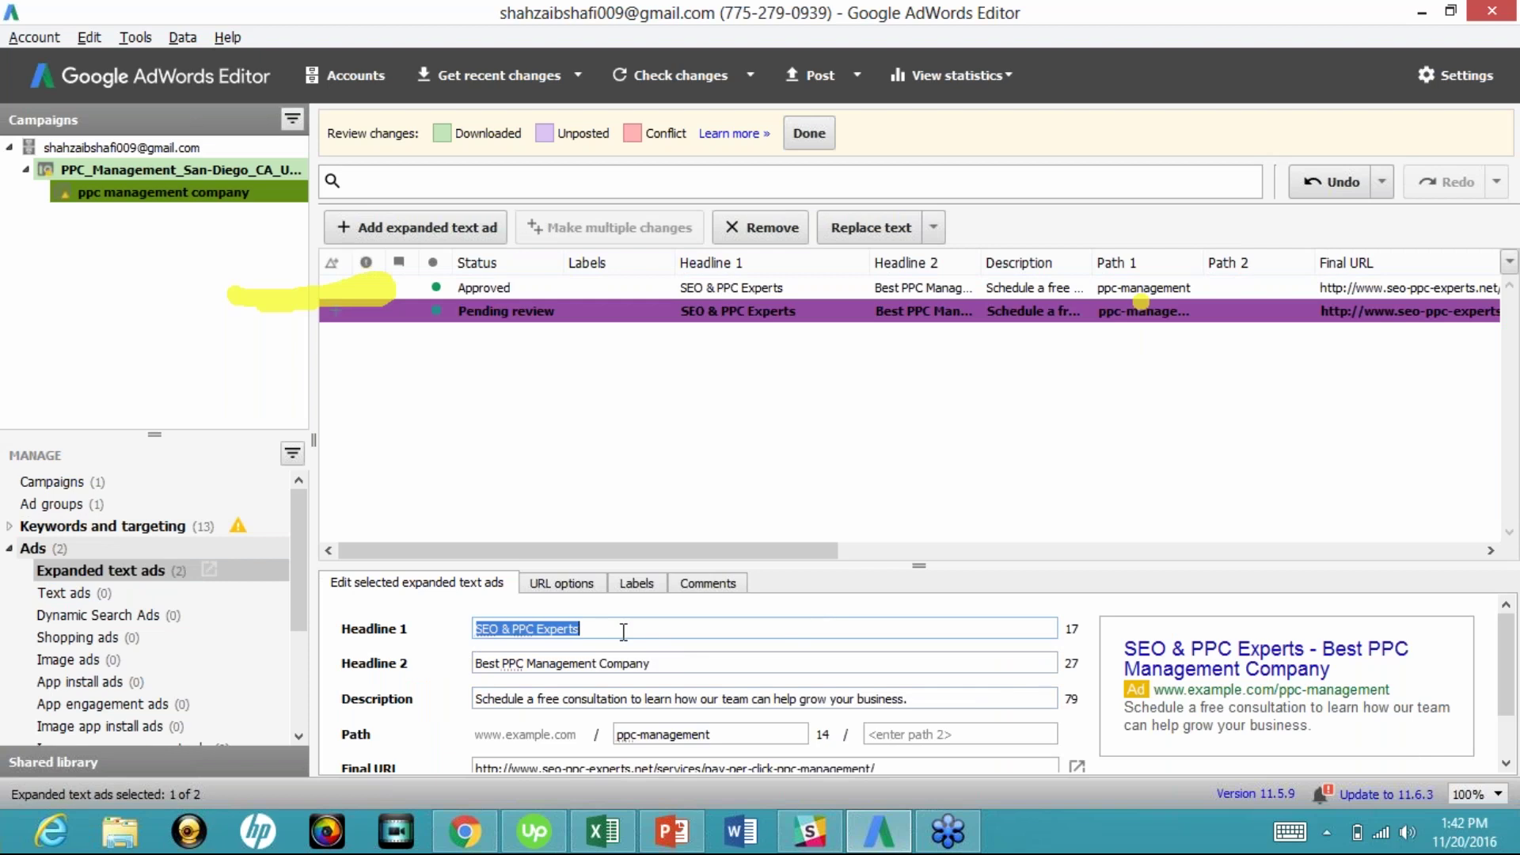
pyautogui.write('PPC M')
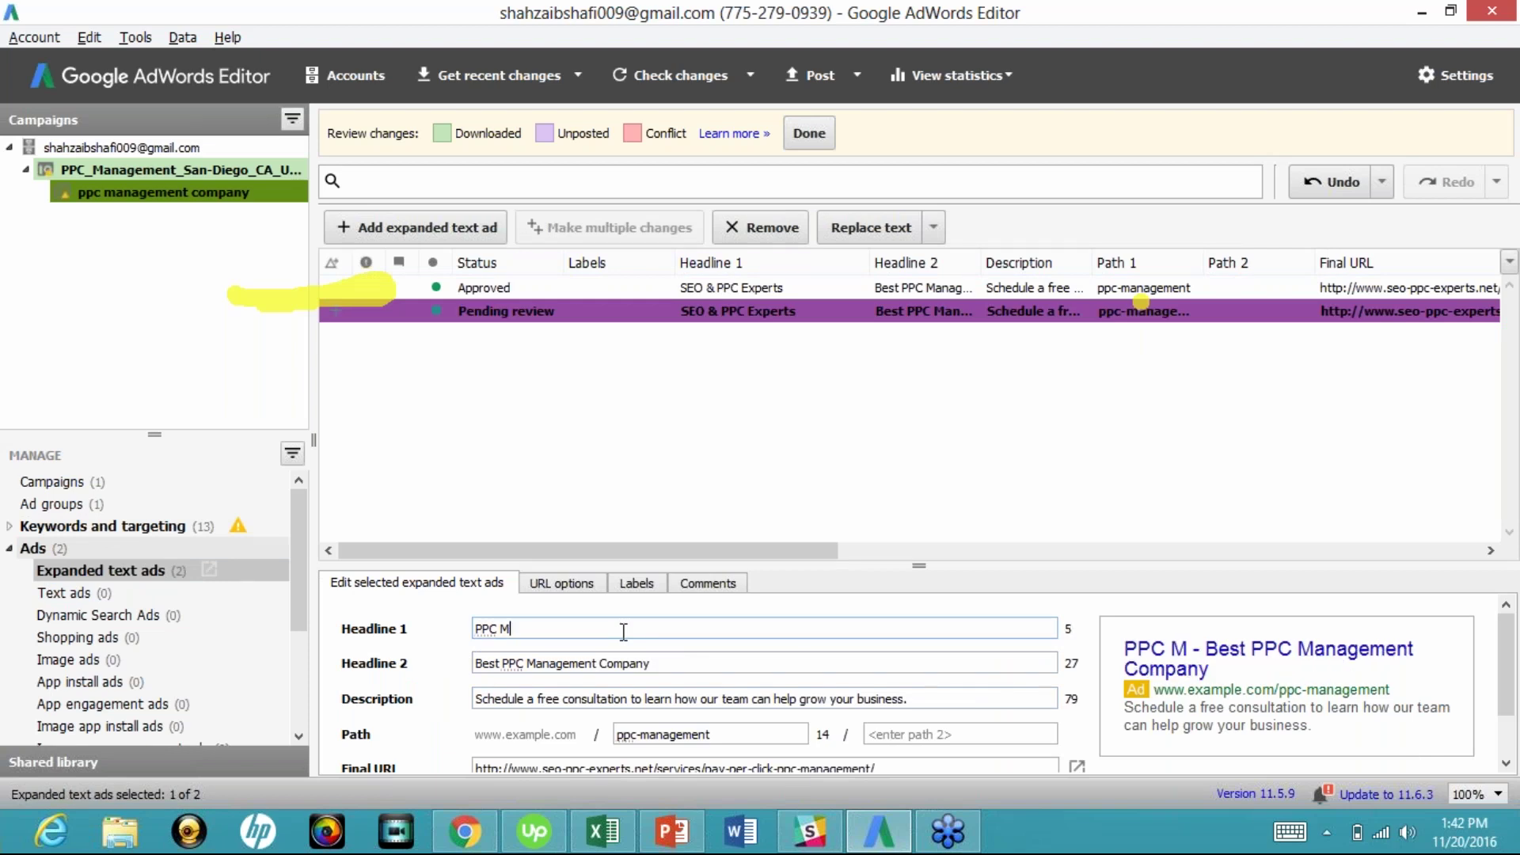
pyautogui.write('anagement')
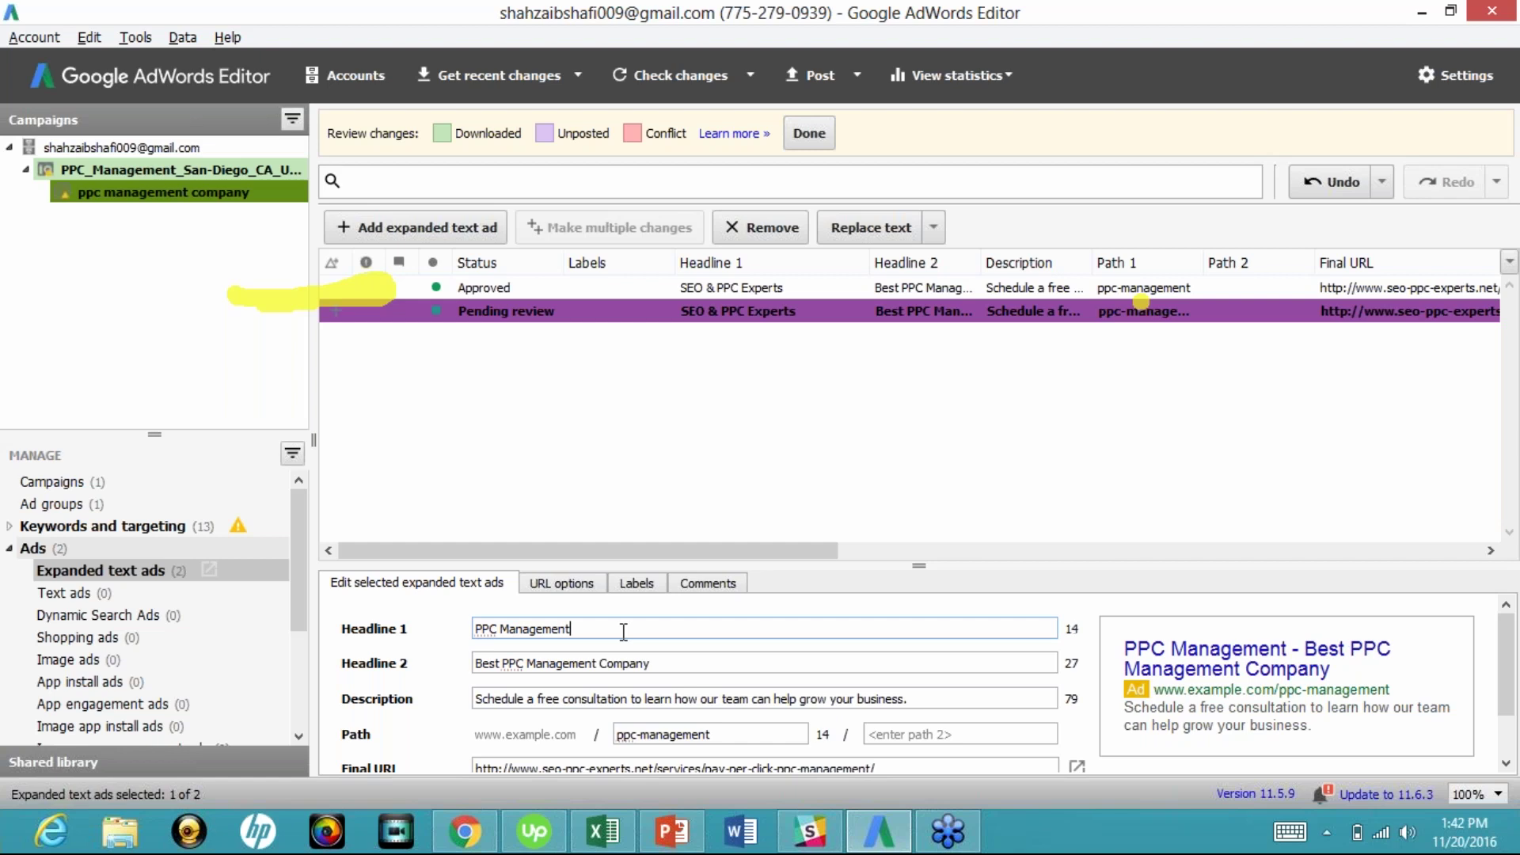
pyautogui.write(' Experts')
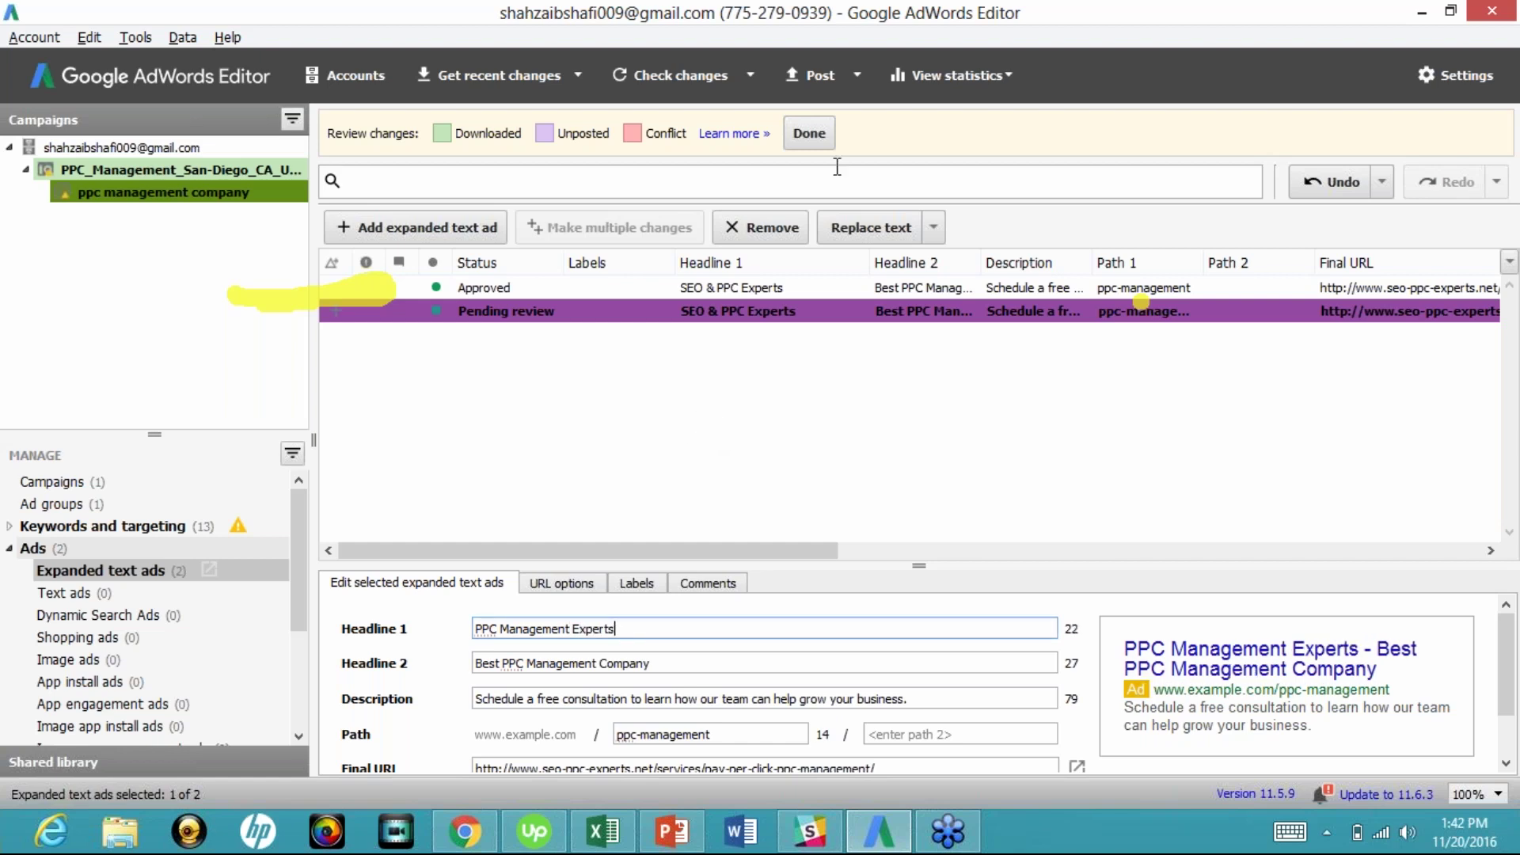
pyautogui.click(795, 105)
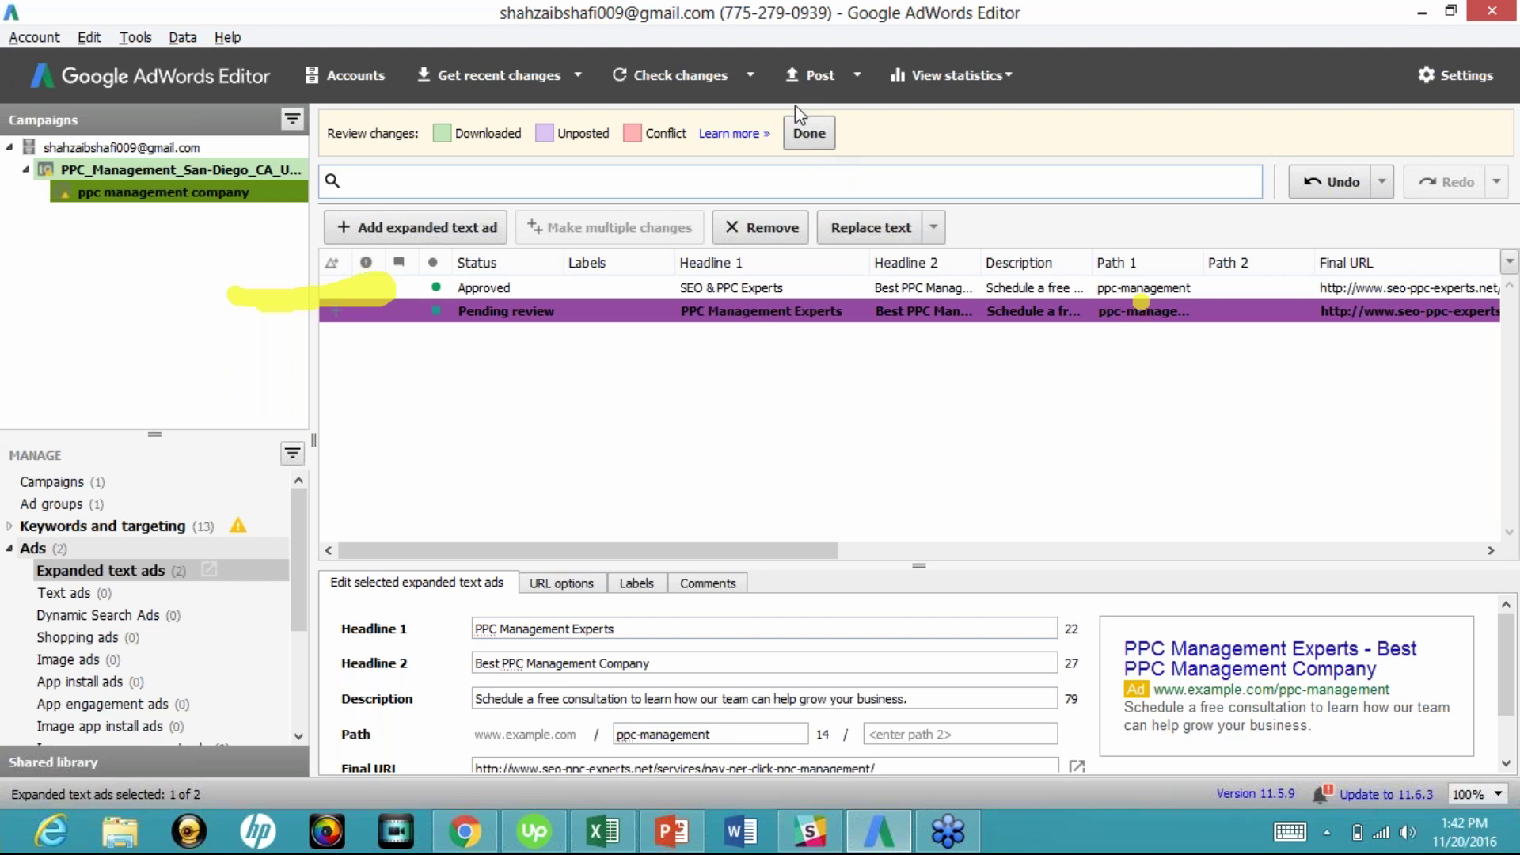
# Step: Post the local keyword and expanded text ad changes for all campaigns to AdWords and dismiss the posting summary
pyautogui.click(801, 81)
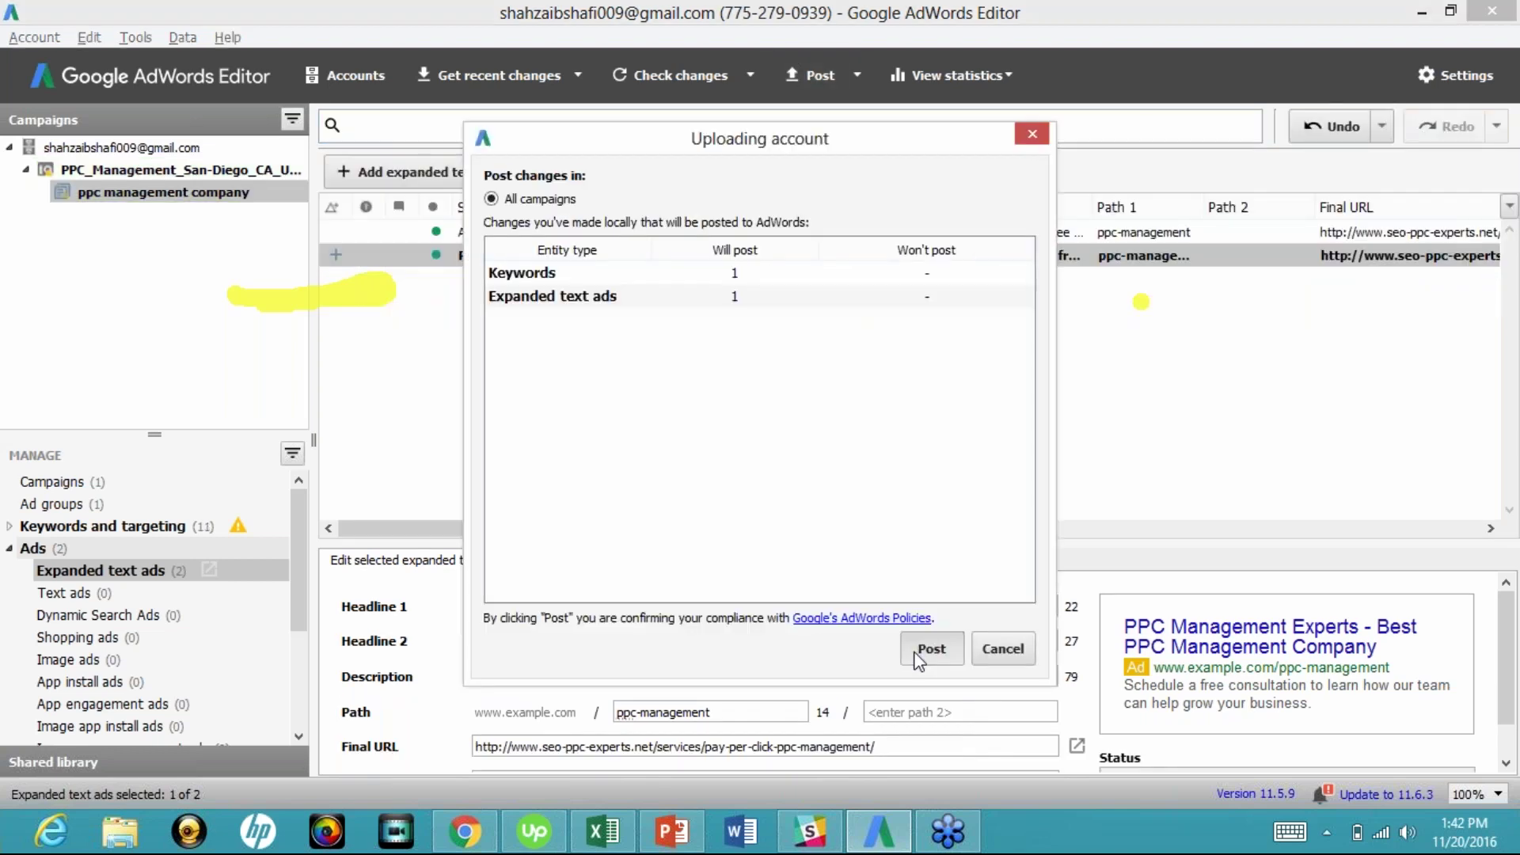
pyautogui.click(923, 654)
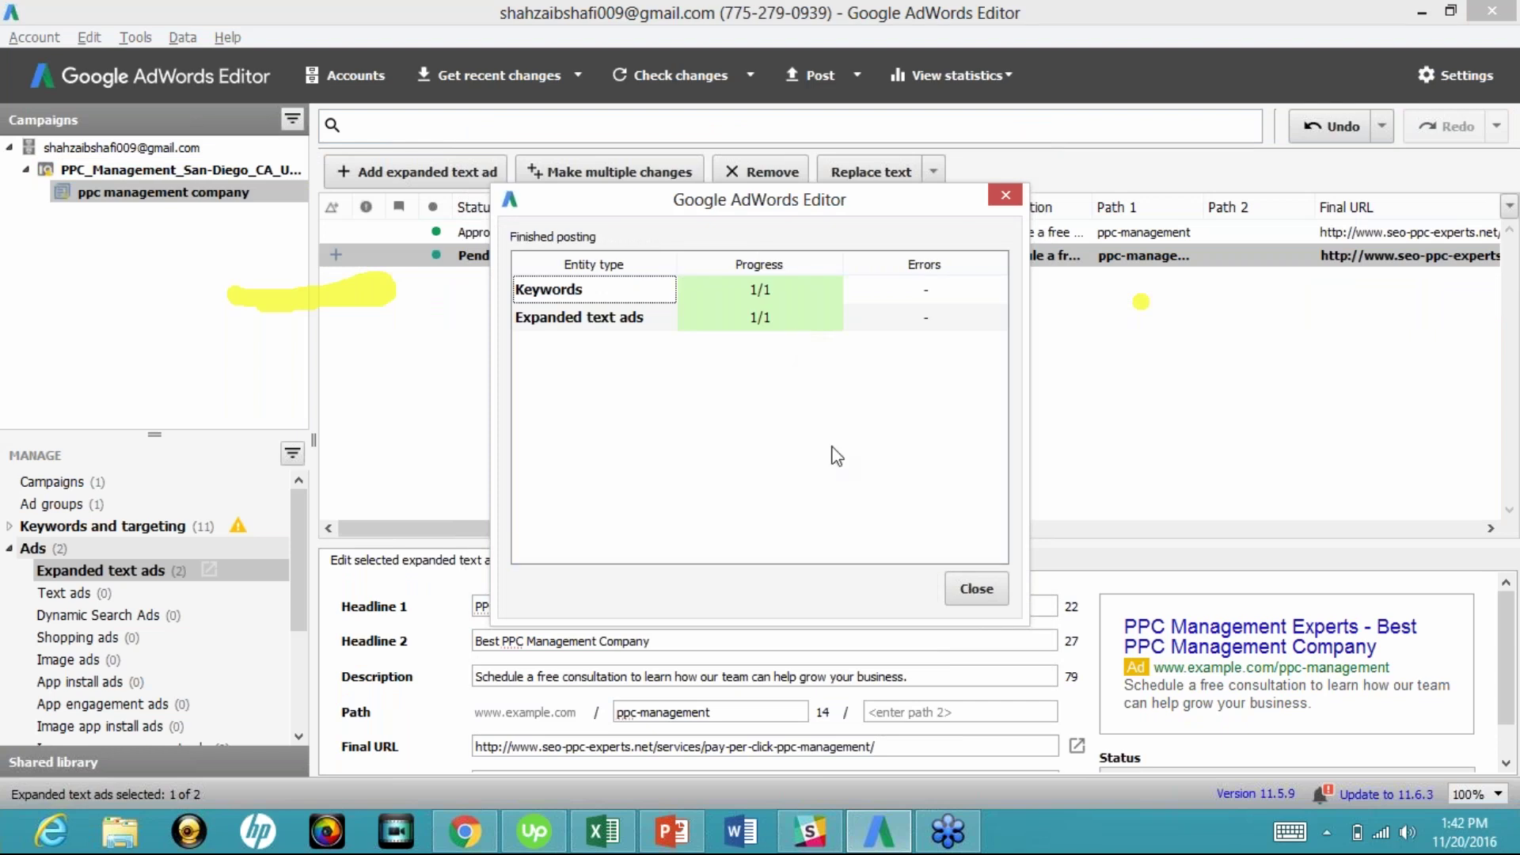
pyautogui.press('Return')
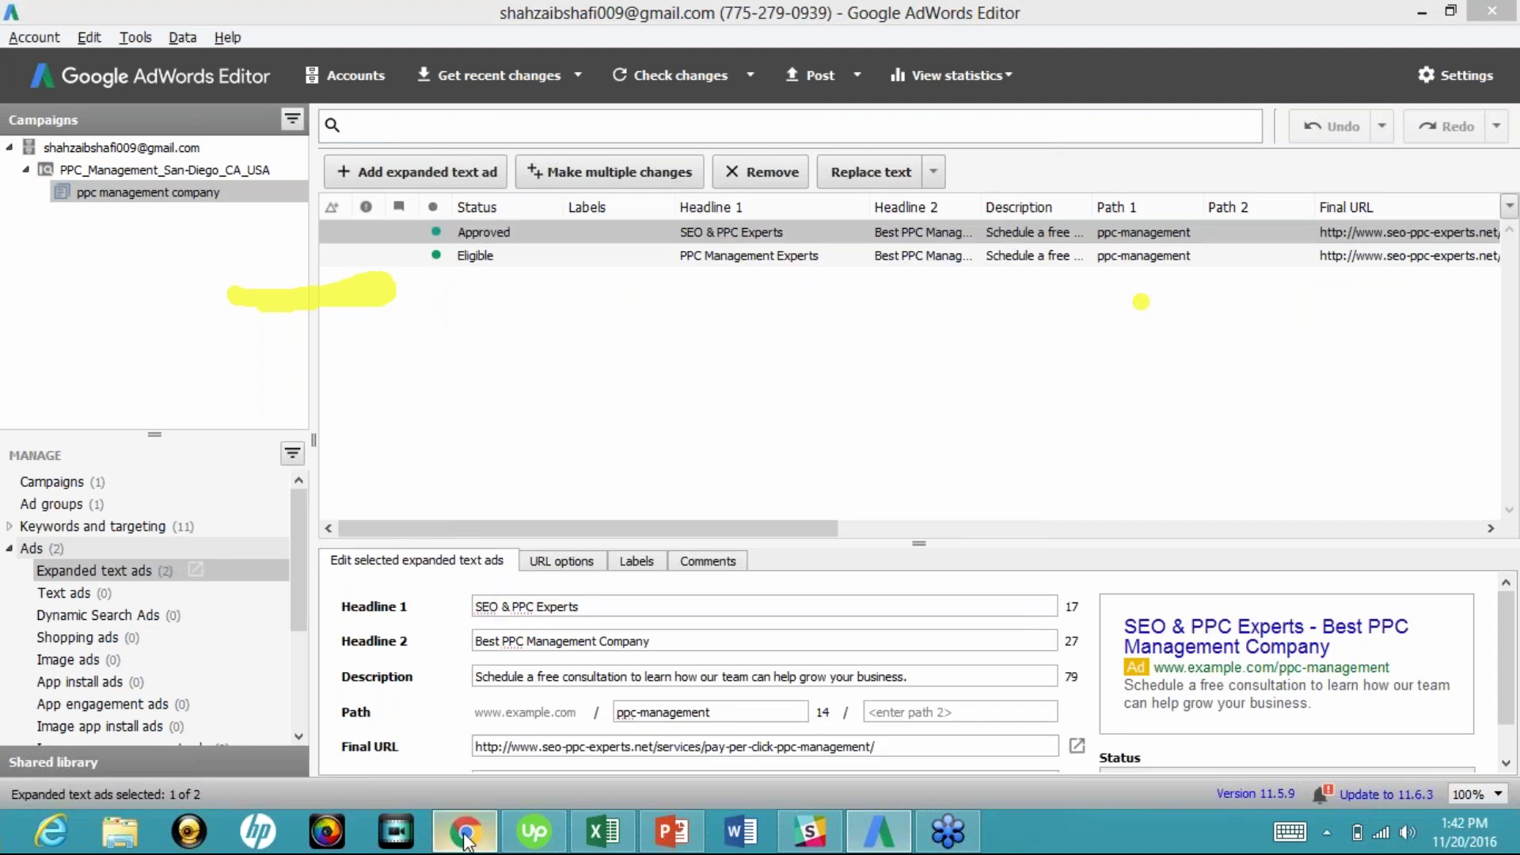
# Step: Switch to AdWords in Chrome and reload the Ads list of PPC_Management_San-Diego_CA_USA to check for the posted ad
pyautogui.click(467, 838)
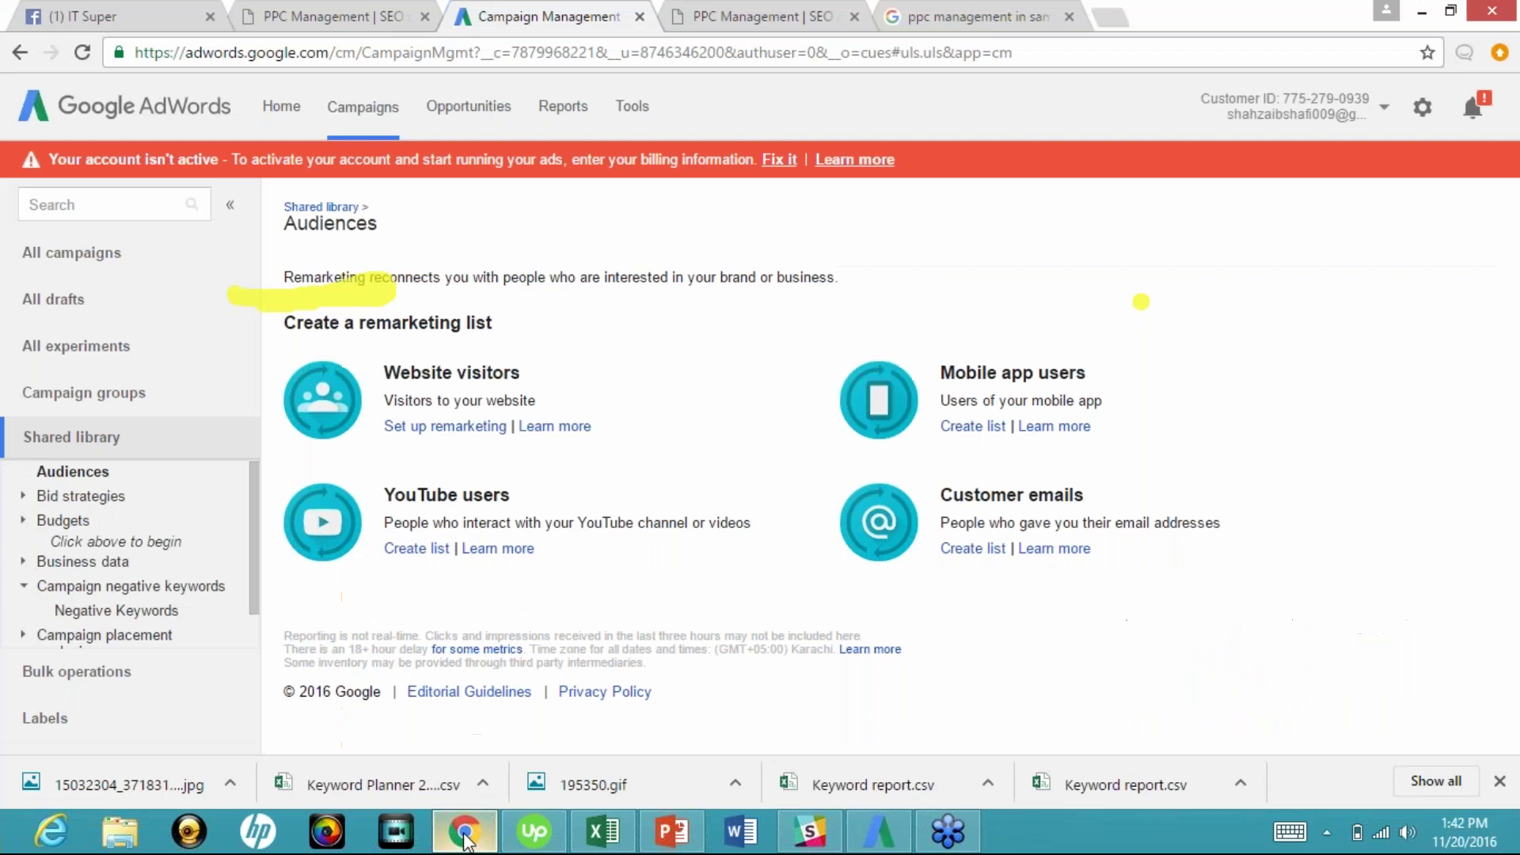
pyautogui.click(154, 262)
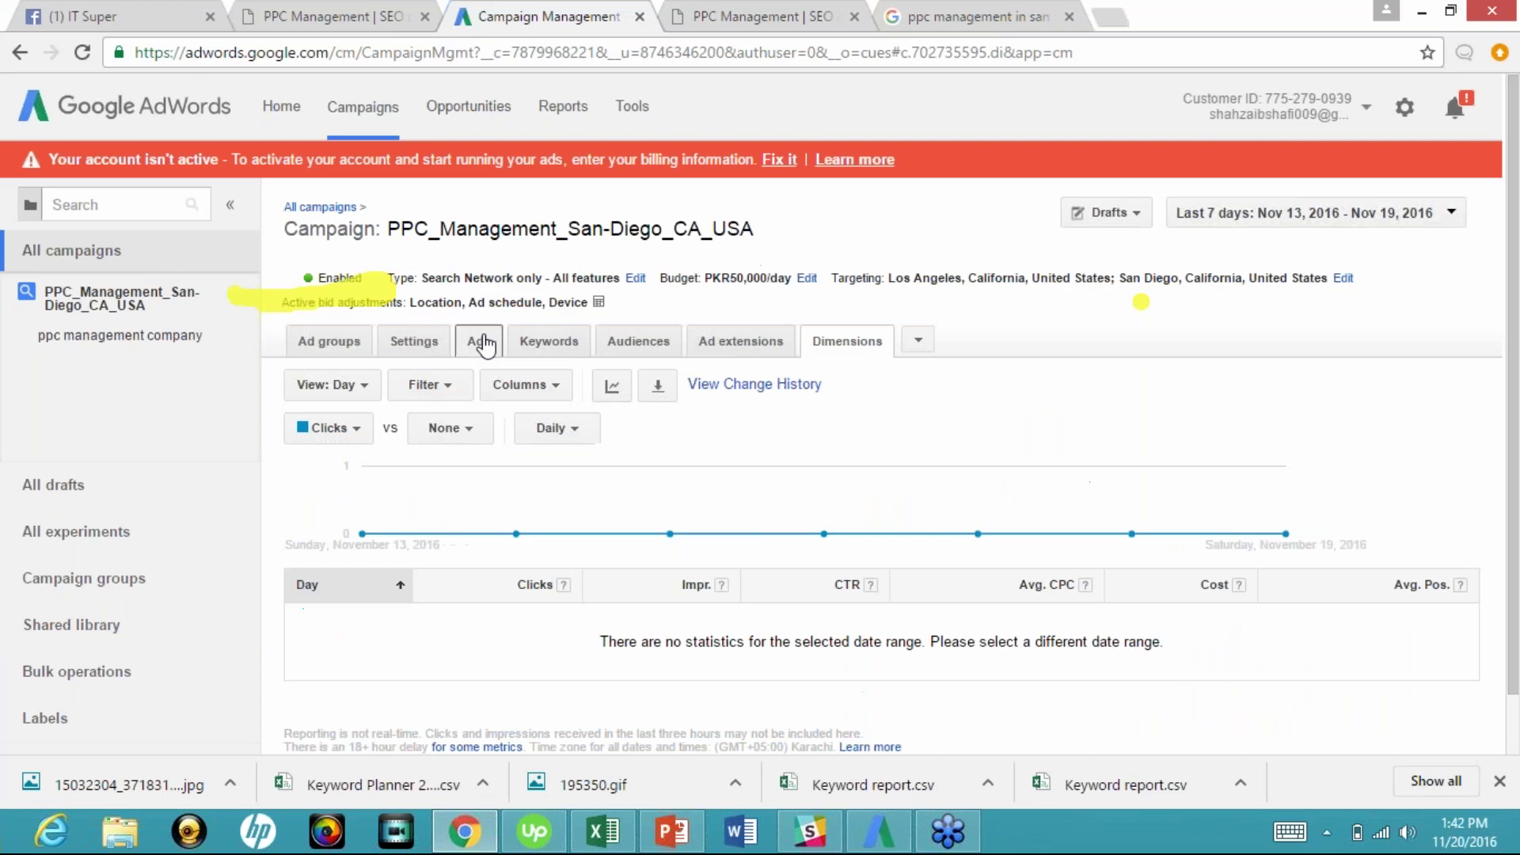
pyautogui.click(483, 343)
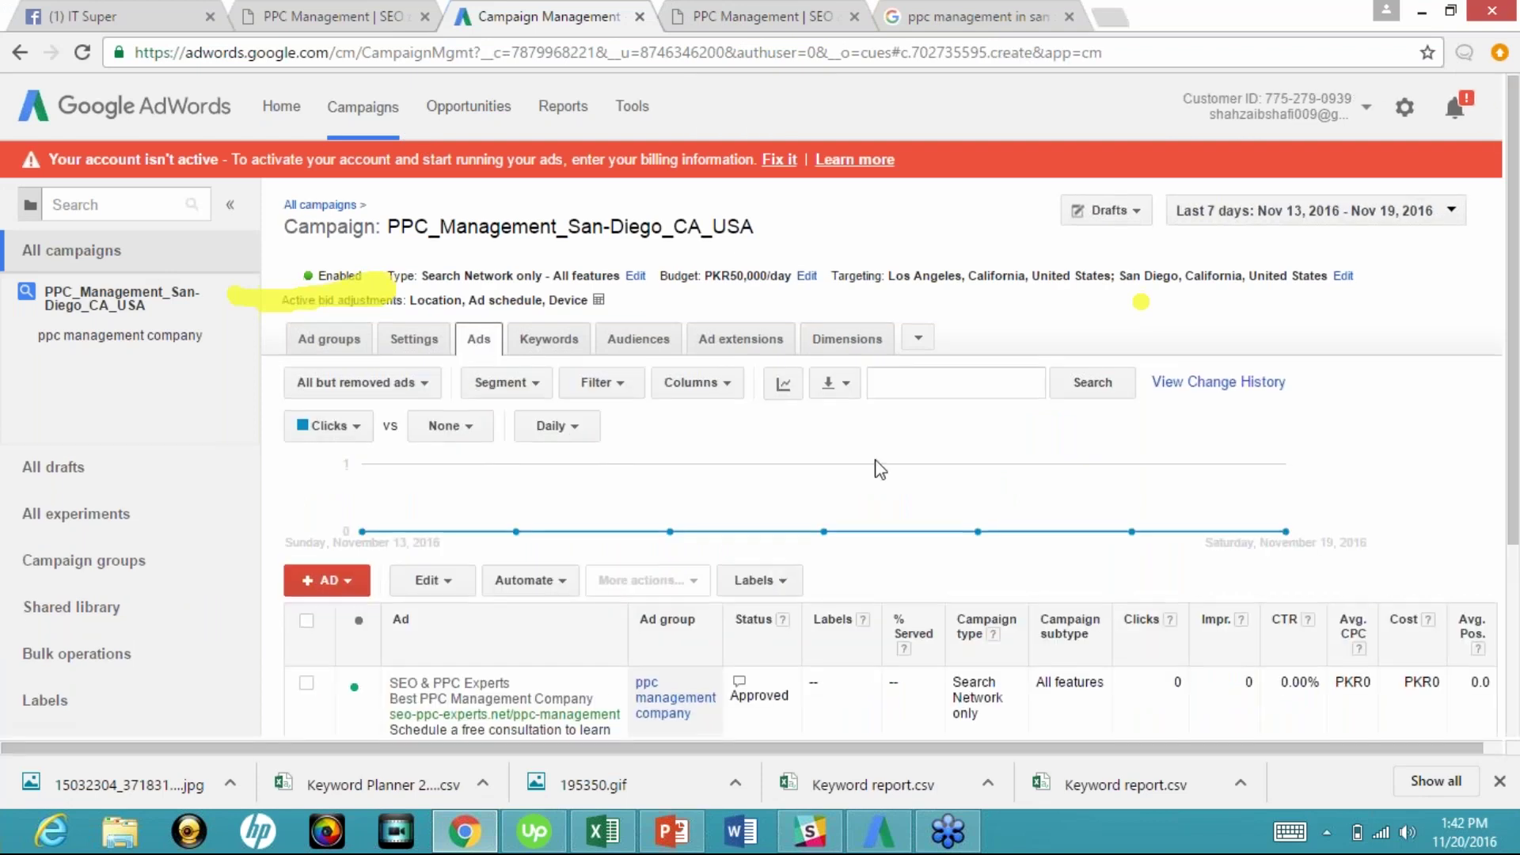
pyautogui.scroll(-2, 879, 469)
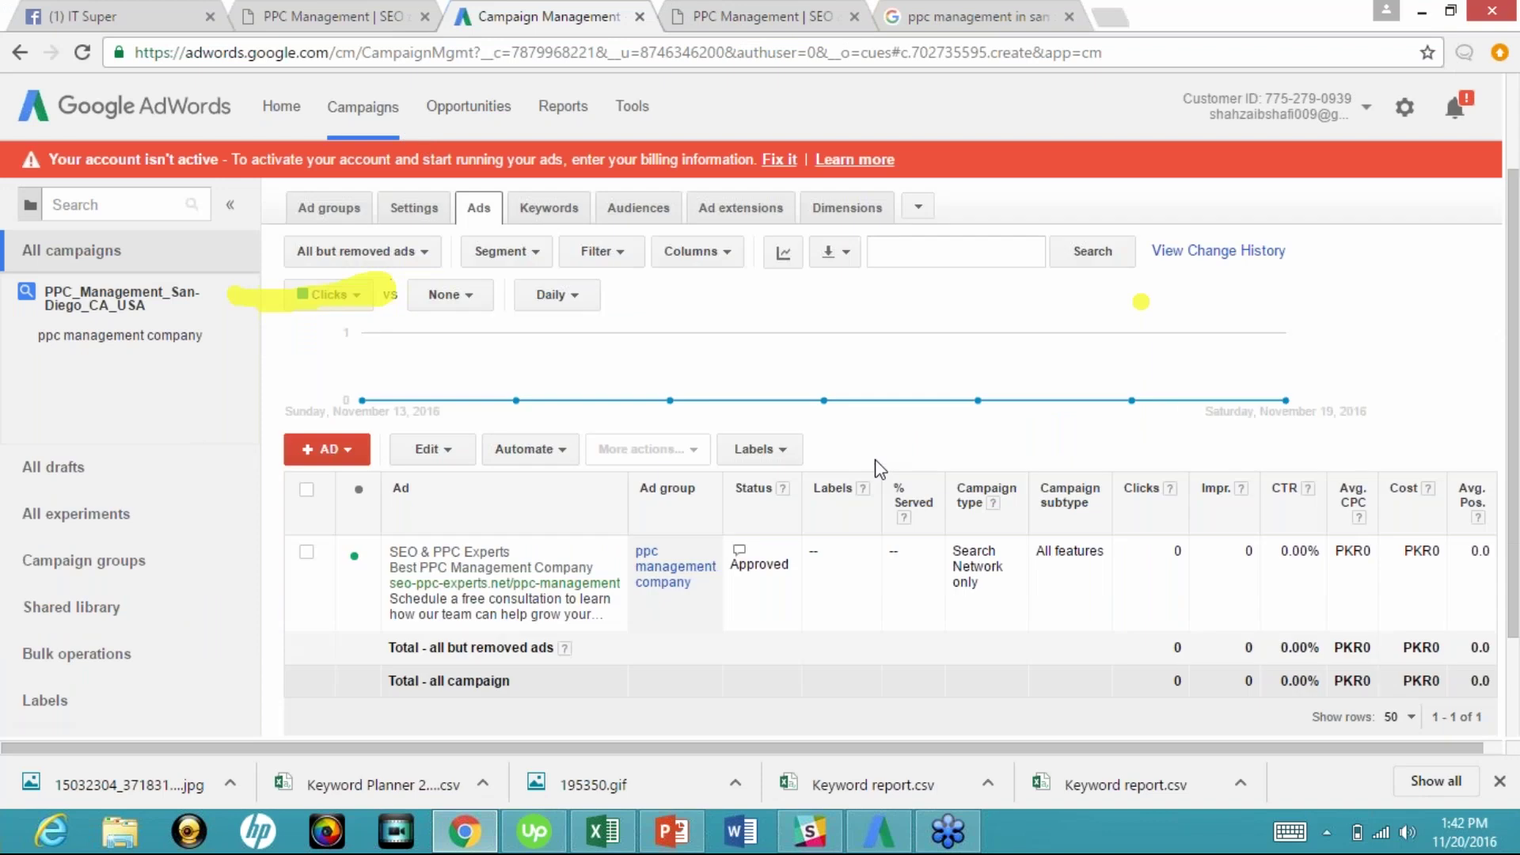
pyautogui.click(84, 53)
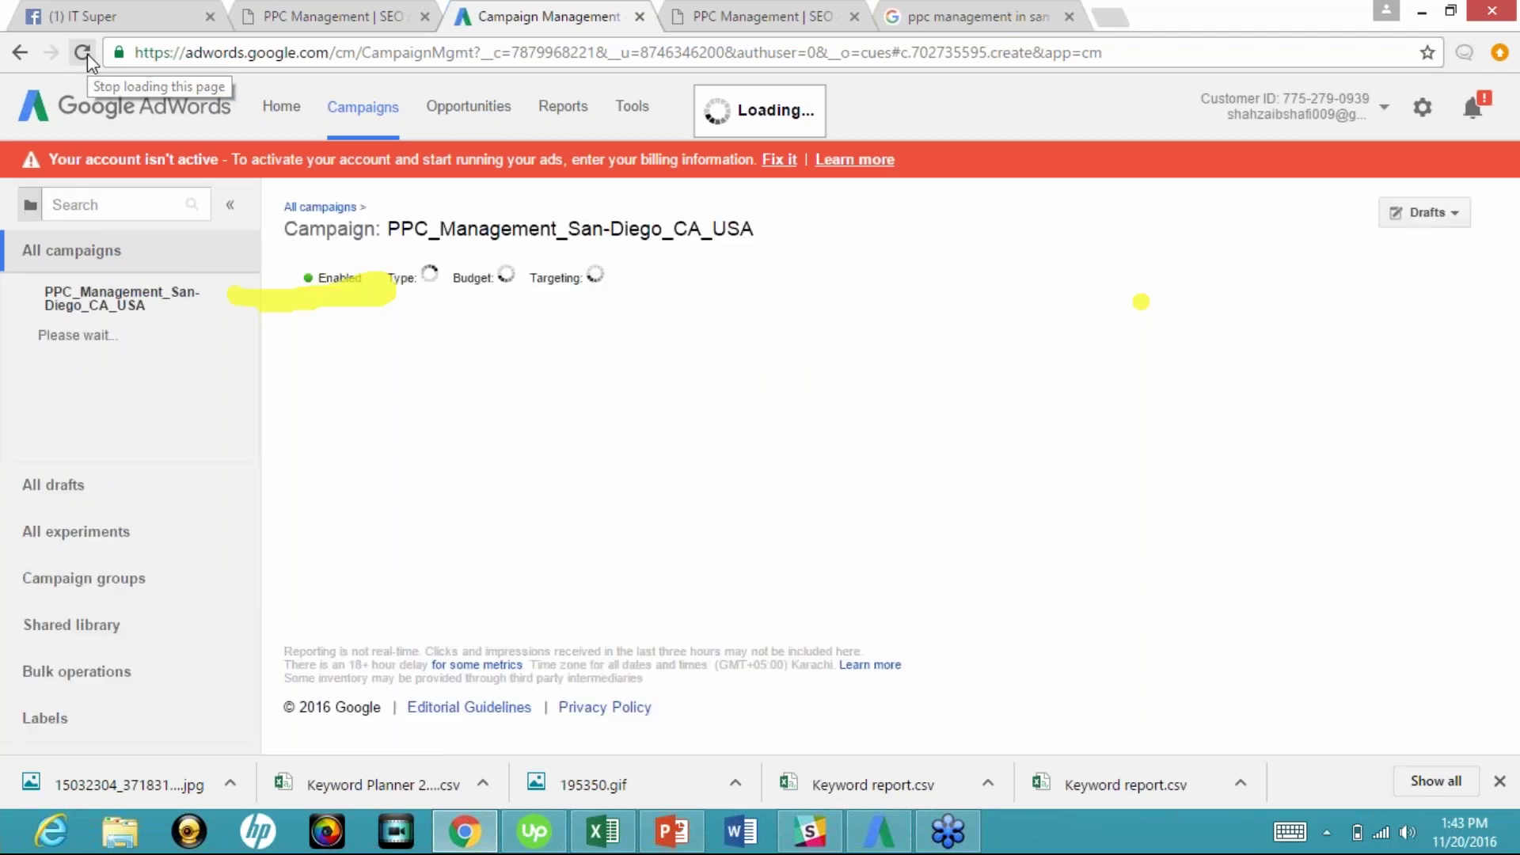
pyautogui.click(87, 54)
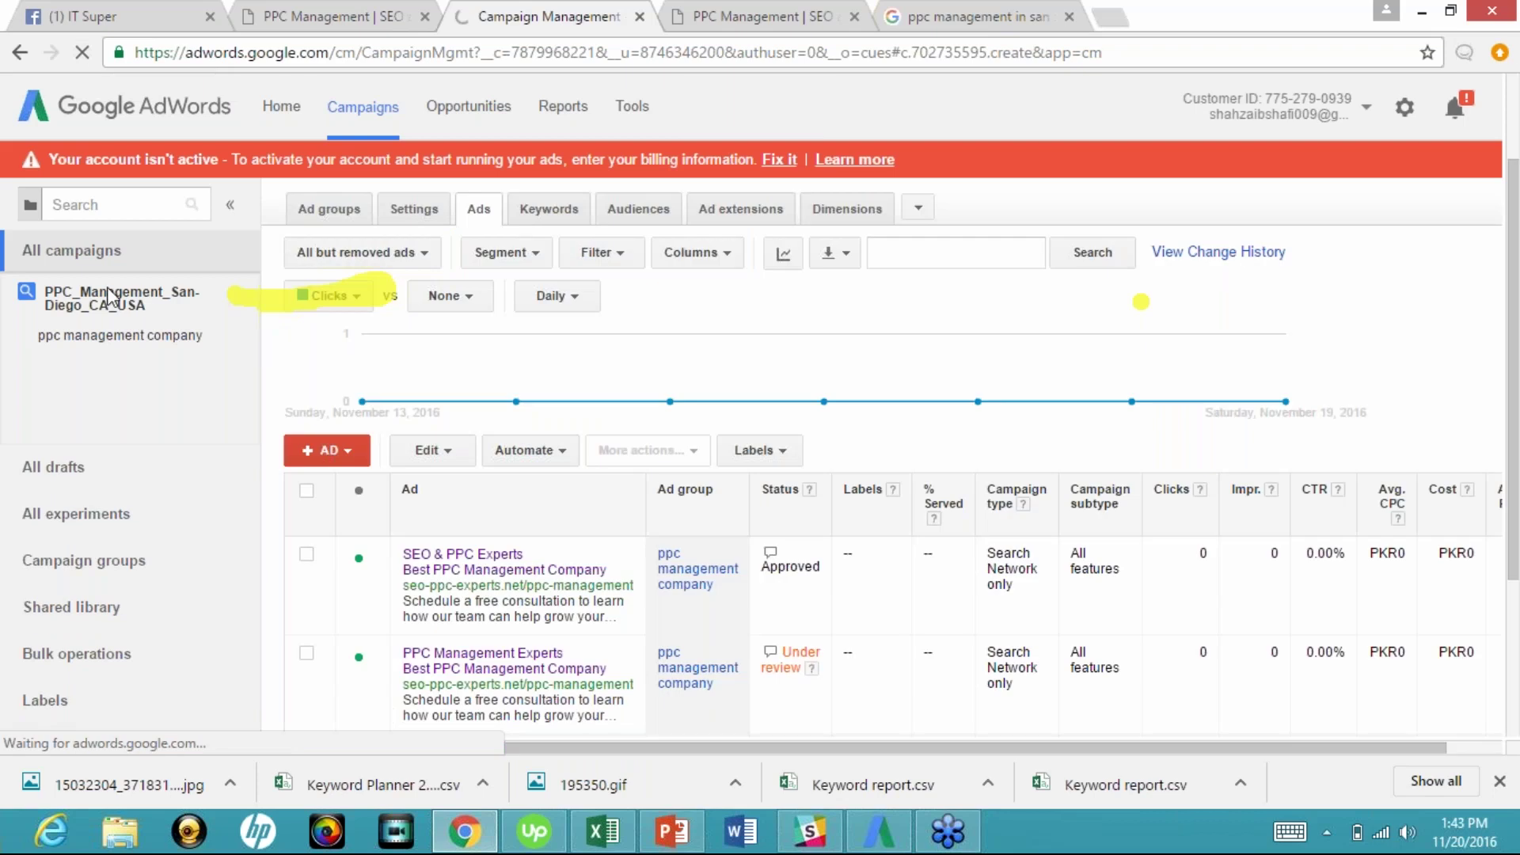
pyautogui.scroll(-1, 697, 582)
pyautogui.scroll(3, 697, 475)
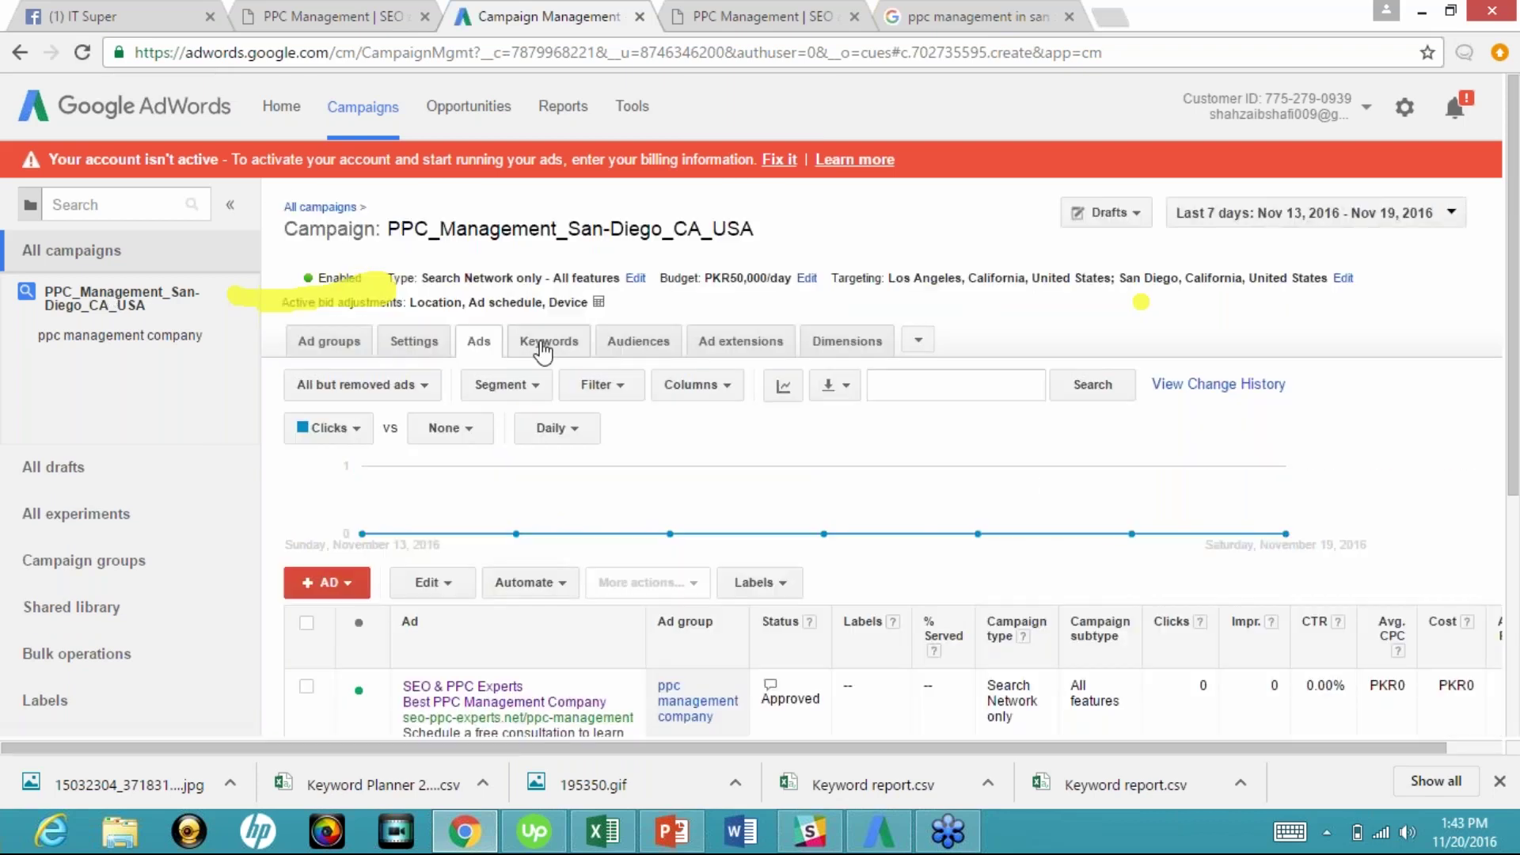
# Step: Open the campaign's keyword list and check it for the posted exact-match keyword "best ppc management company"
pyautogui.click(543, 347)
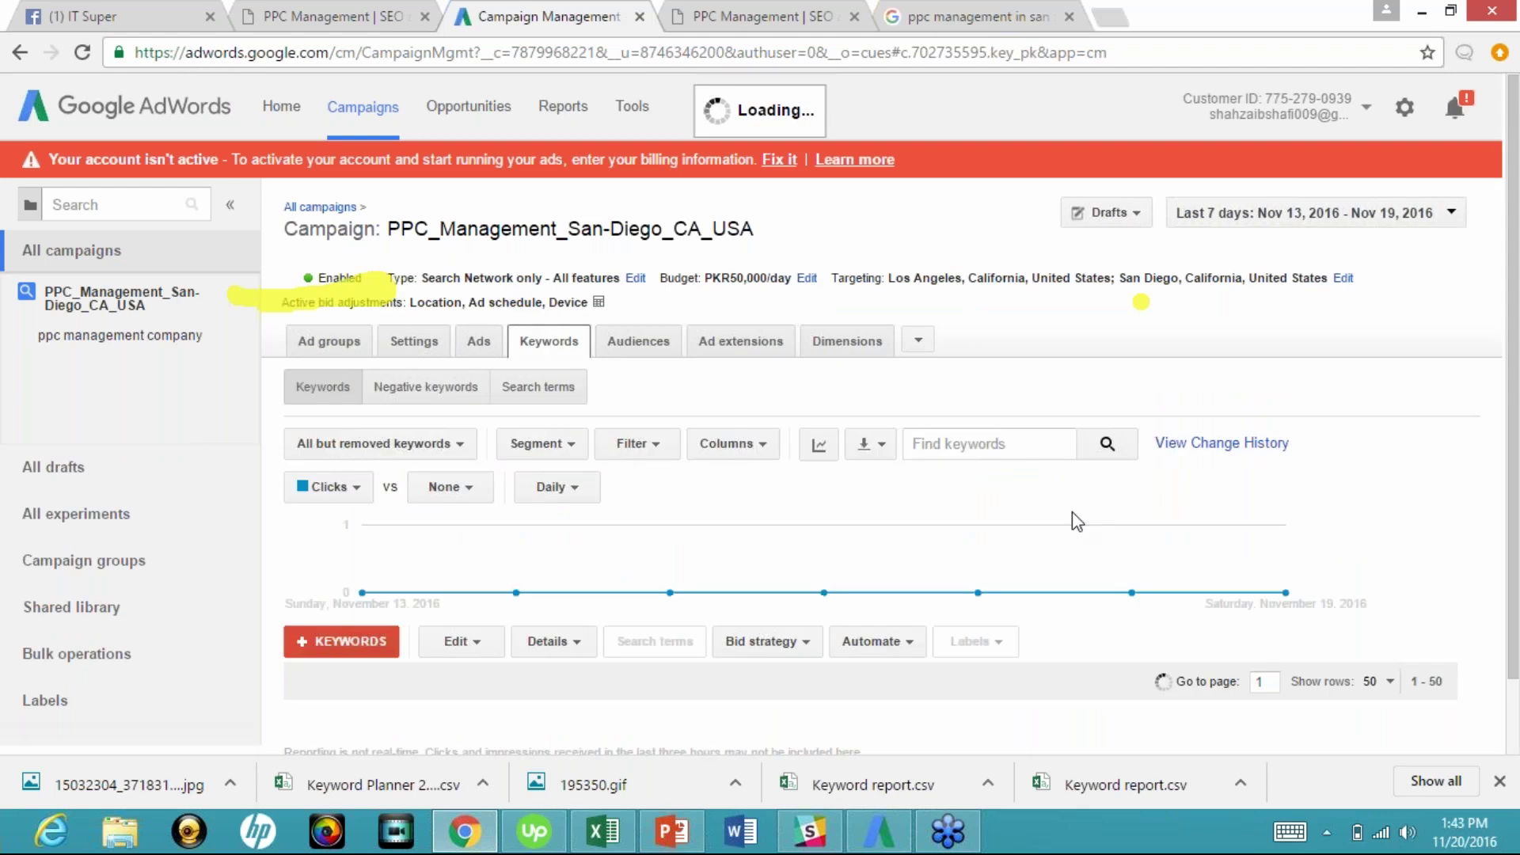
pyautogui.scroll(-2, 1072, 521)
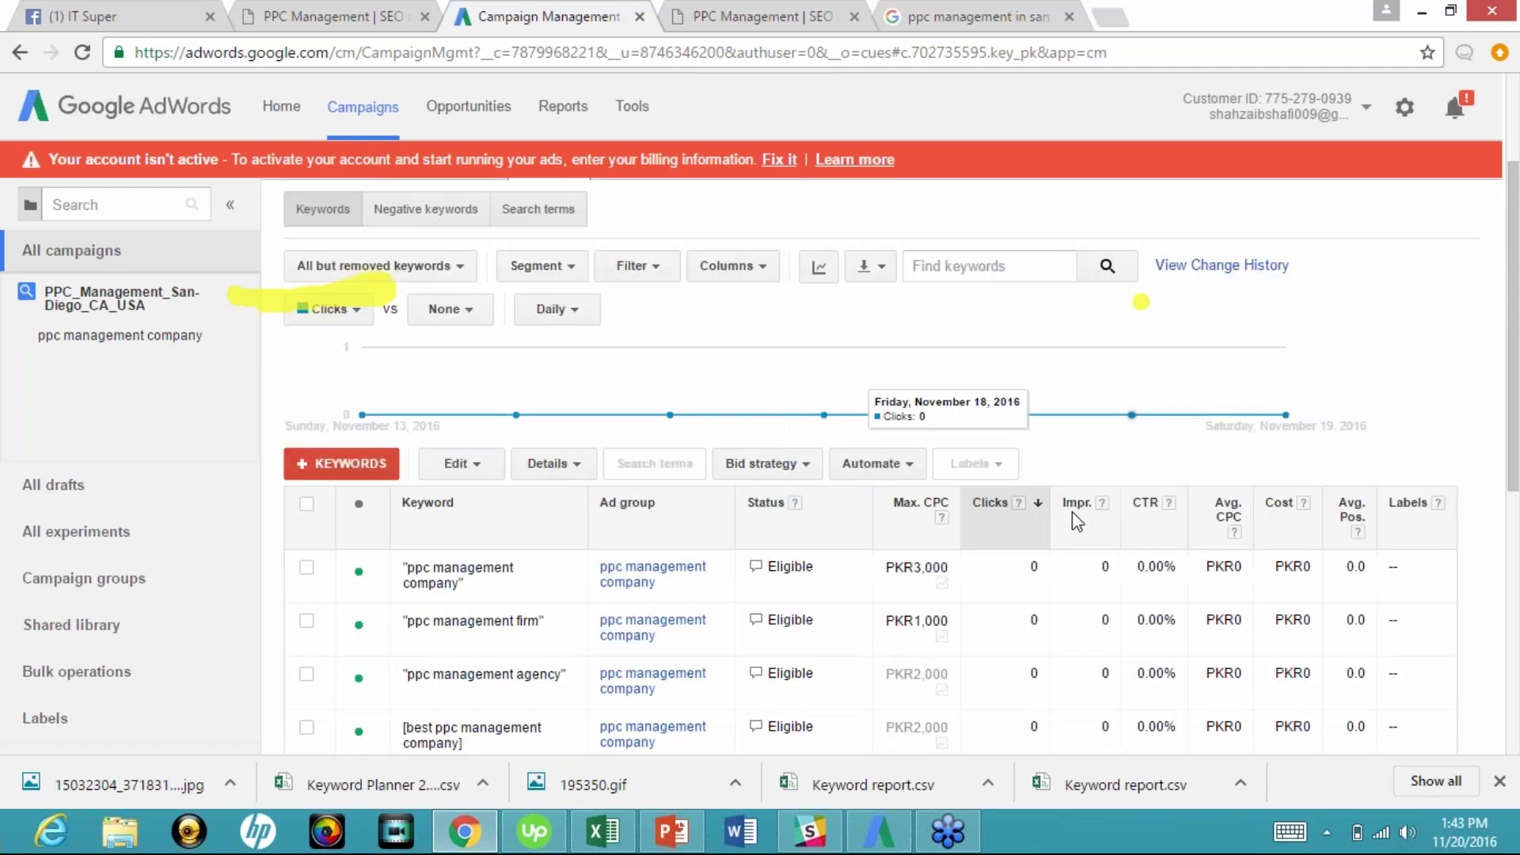
pyautogui.scroll(-1, 1072, 512)
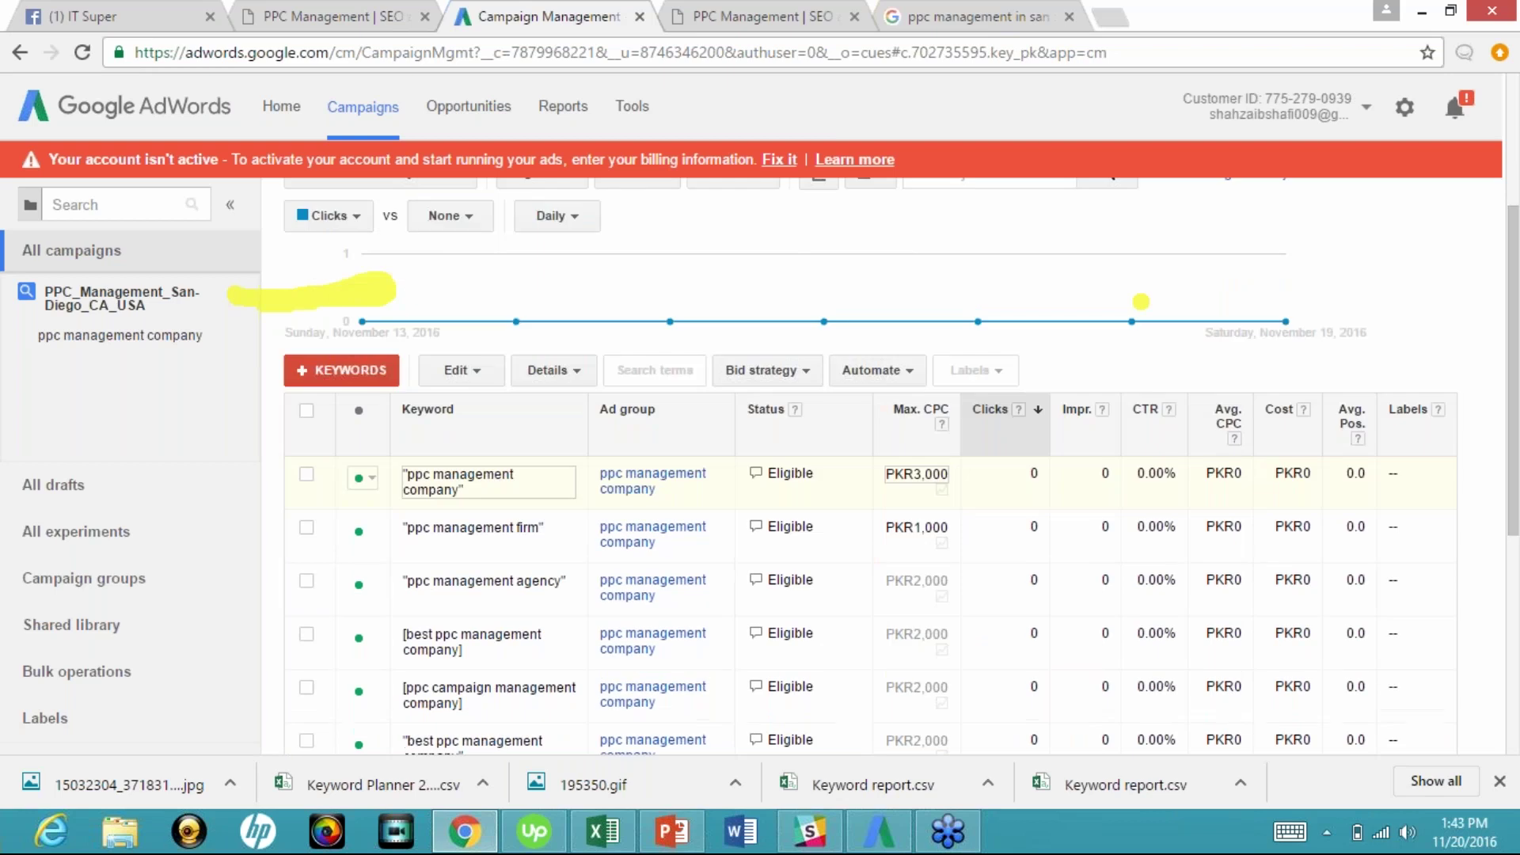
pyautogui.scroll(-3, 1072, 483)
pyautogui.scroll(1, 1140, 301)
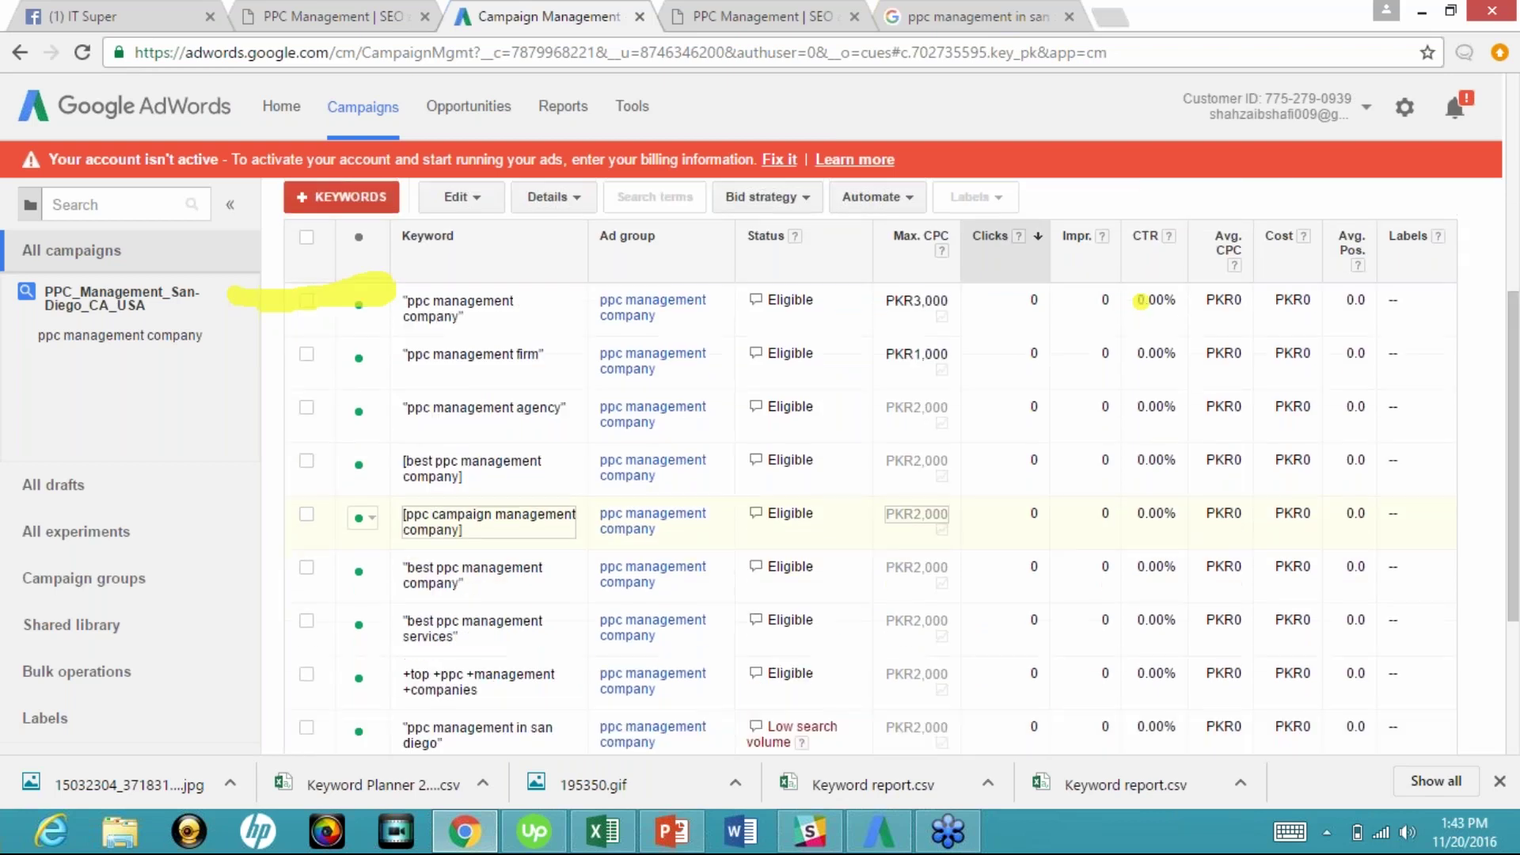